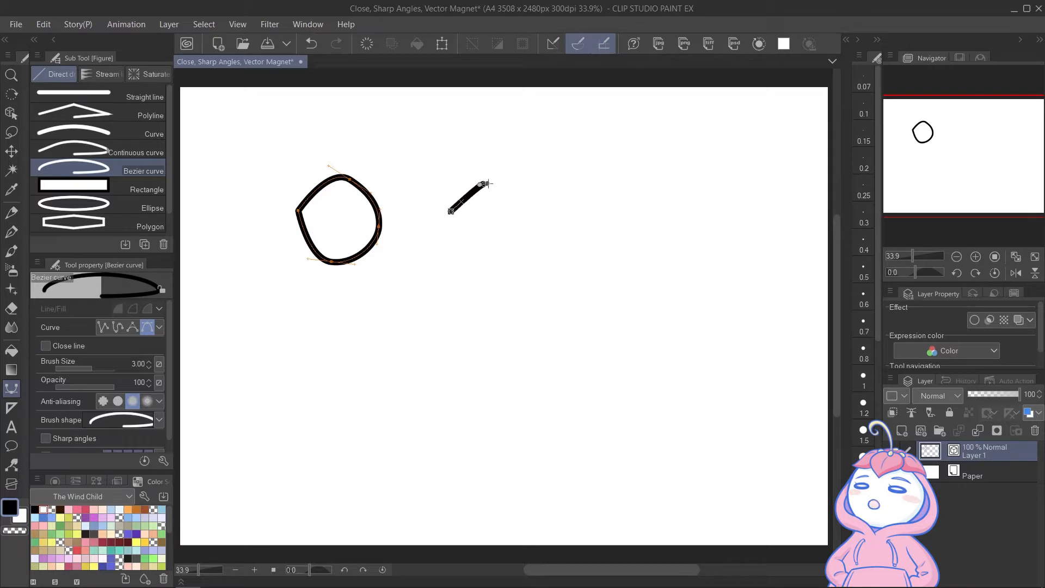
# Finish the open, rounded Bezier curve beside the closed shape, leaving its ends unconnected
pyautogui.moveTo(511, 235); pyautogui.dragTo(449, 251)
pyautogui.press('Return')
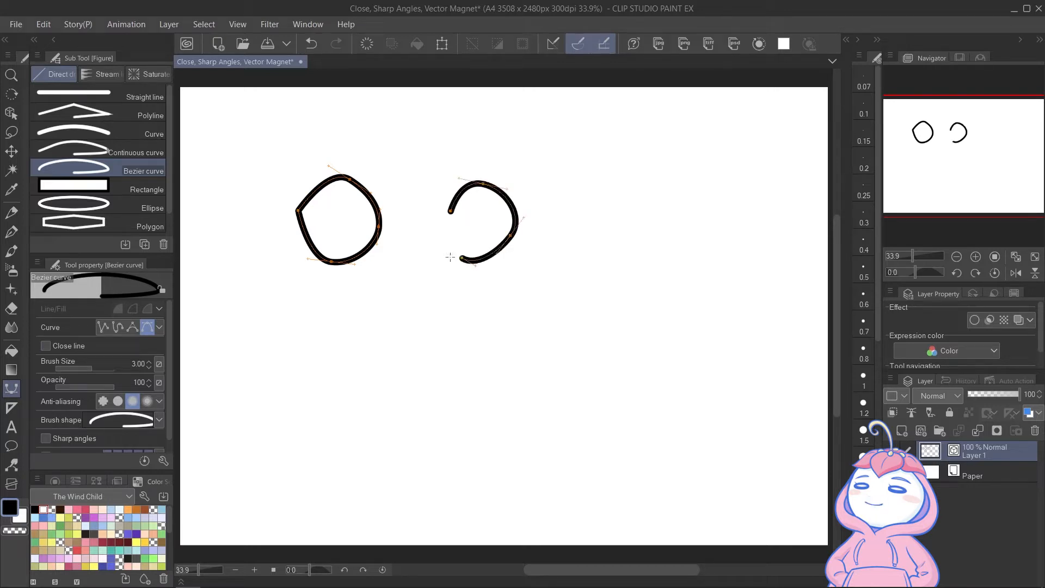
# Set the Bezier curve brush size to 10 and turn on Sharp angles
pyautogui.click(139, 364)
pyautogui.write('10')
pyautogui.press('Return')
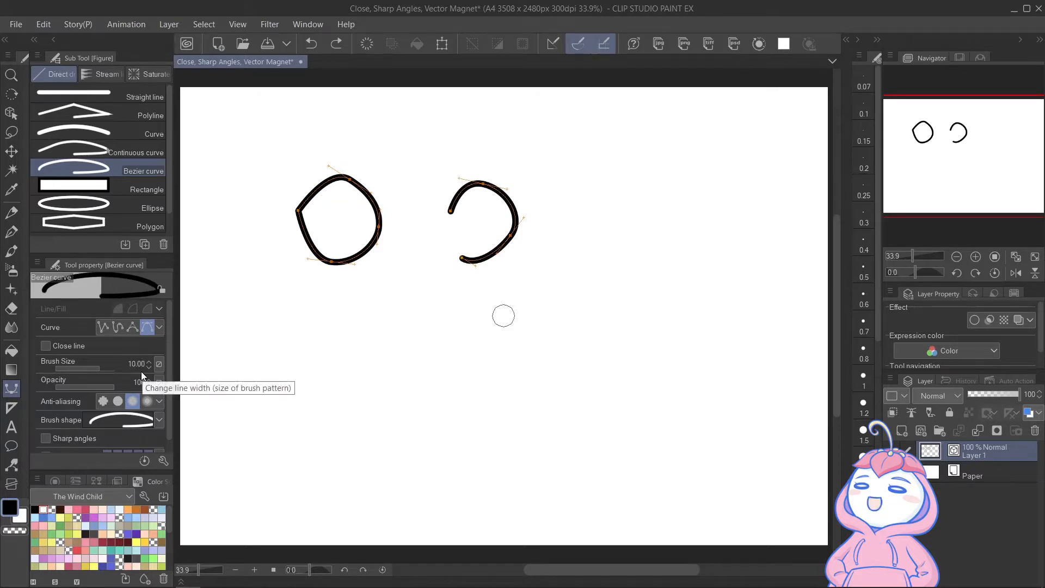
pyautogui.click(45, 439)
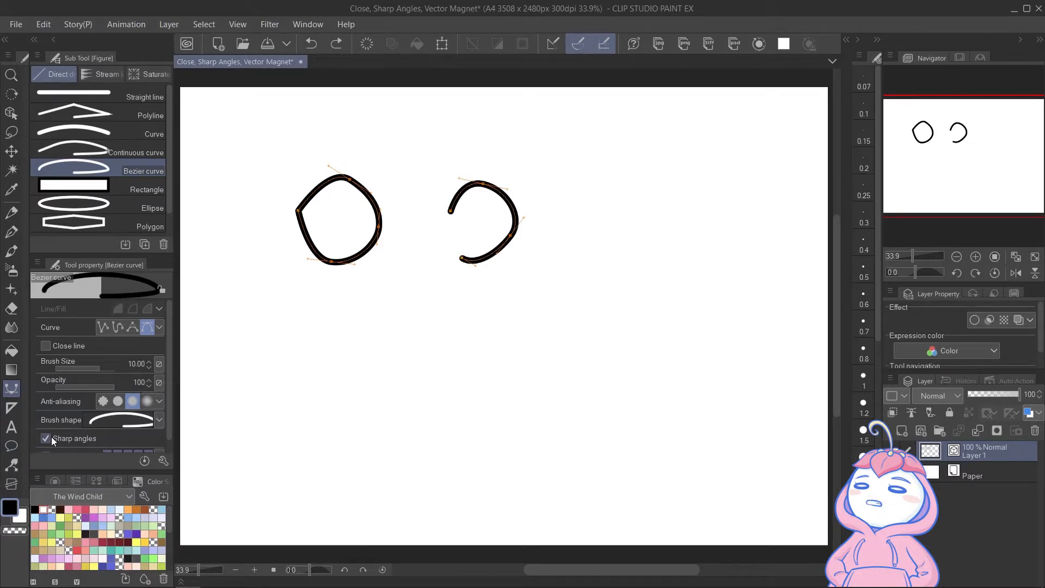
# Draw a closed, sharp-cornered square with the Bezier curve below the closed rounded shape
pyautogui.click(276, 410)
pyautogui.moveTo(276, 313); pyautogui.dragTo(309, 313)
pyautogui.moveTo(374, 311); pyautogui.dragTo(406, 311)
pyautogui.click(374, 409)
pyautogui.click(276, 410)
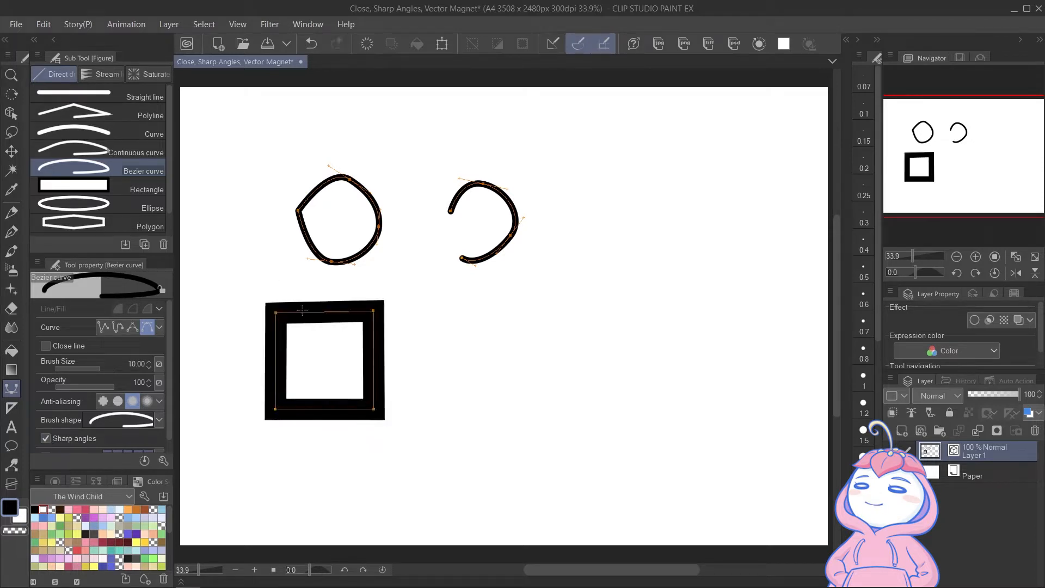
# Draw a second closed square beside the first one with Sharp angles turned off
pyautogui.click(449, 415)
pyautogui.click(451, 304)
pyautogui.click(548, 302)
pyautogui.moveTo(549, 414); pyautogui.dragTo(550, 451)
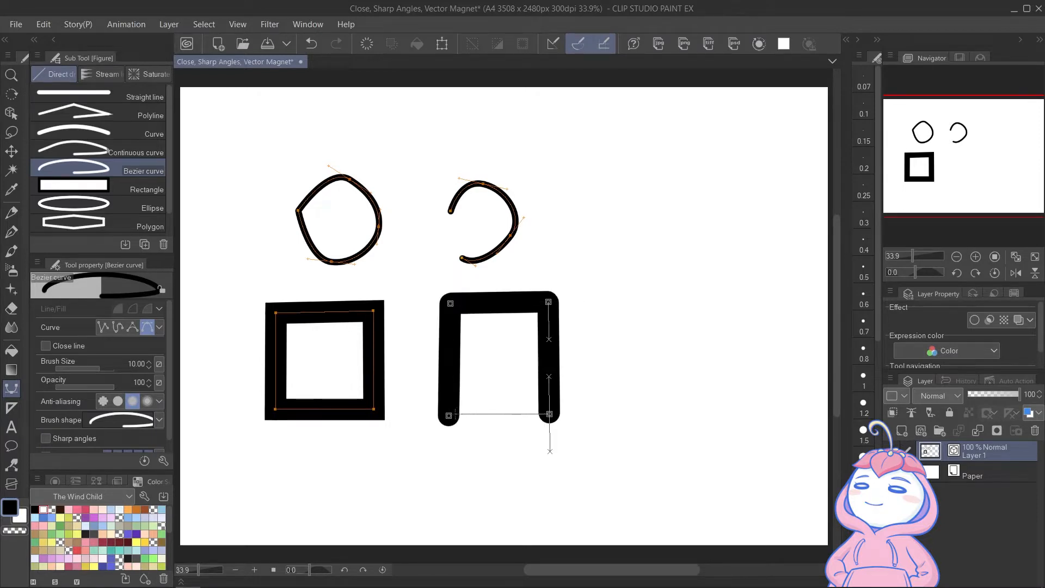
pyautogui.click(449, 416)
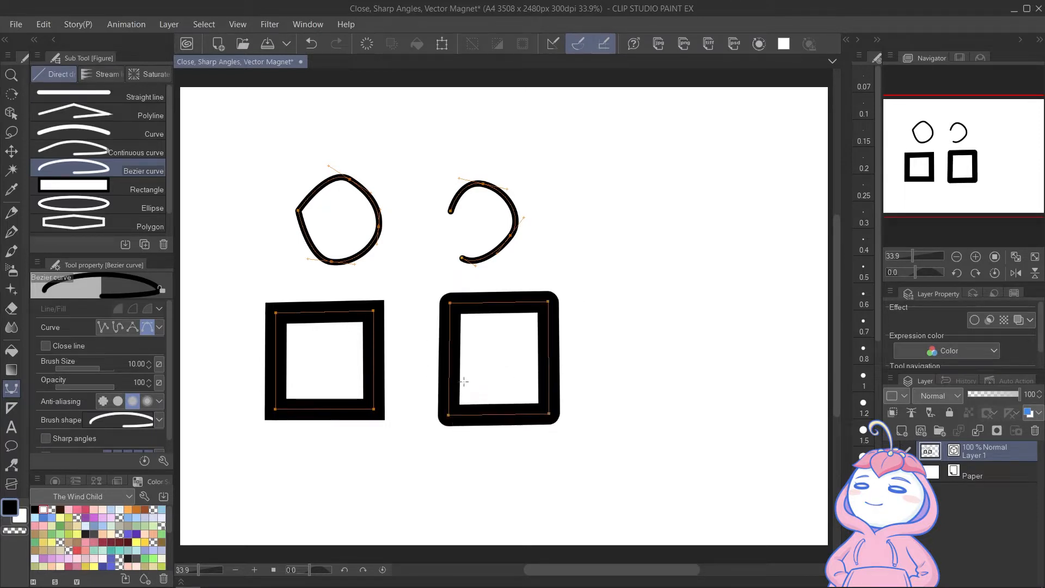
# Turn off Vector magnet and set the Bezier curve brush size to 3
pyautogui.scroll(-1, 170, 385)
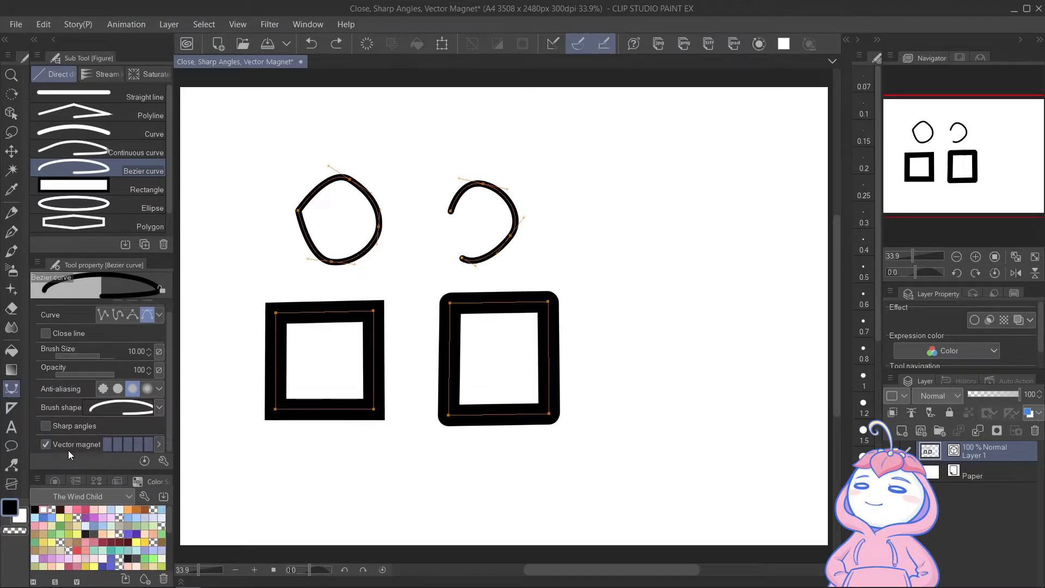
pyautogui.click(45, 444)
pyautogui.click(137, 352)
pyautogui.write('3')
pyautogui.press('Return')
# Draw two open Bezier curves beside the upper shapes, starting the second just above the end of the first
pyautogui.moveTo(673, 168); pyautogui.dragTo(646, 170)
pyautogui.moveTo(620, 214); pyautogui.dragTo(636, 244)
pyautogui.moveTo(673, 258); pyautogui.dragTo(691, 258)
pyautogui.doubleClick(725, 229)
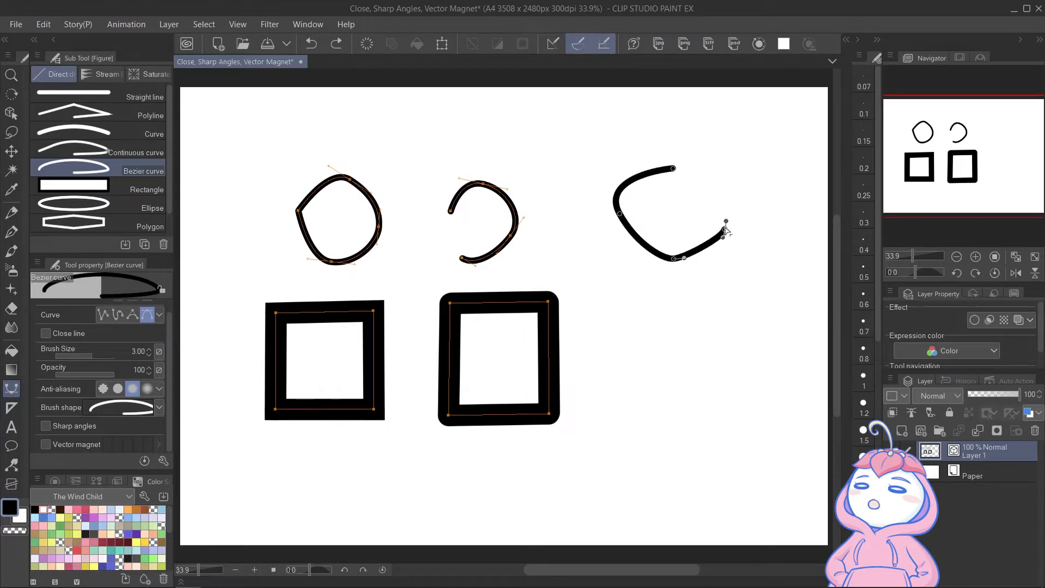
pyautogui.click(725, 224)
pyautogui.moveTo(725, 163); pyautogui.dragTo(753, 147)
pyautogui.moveTo(770, 195); pyautogui.dragTo(777, 203)
pyautogui.doubleClick(768, 249)
# Select the second curve with the Object tool to check whether it is joined to the first
pyautogui.press('o')
pyautogui.click(757, 173)
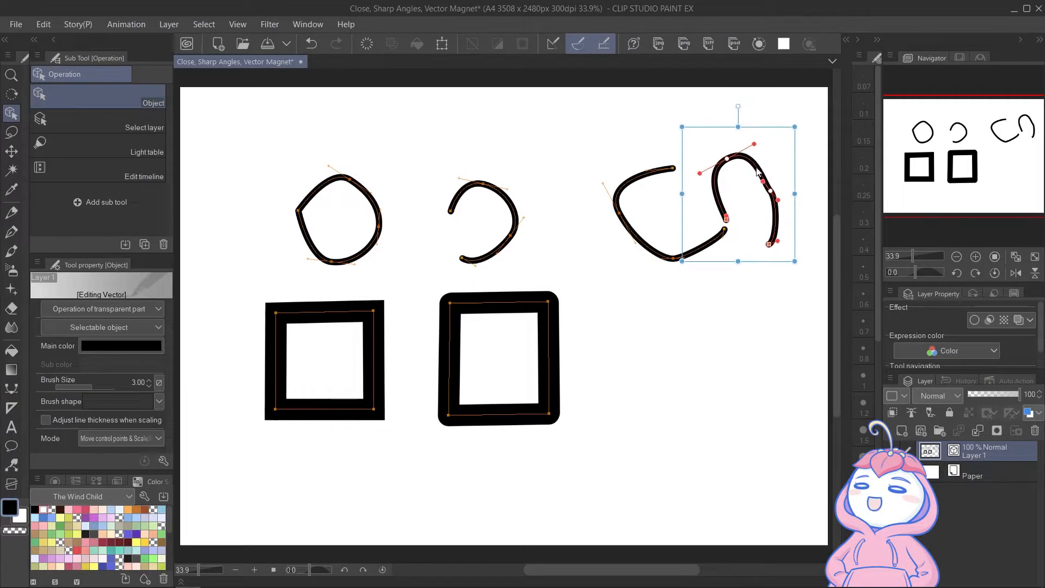
pyautogui.click(696, 305)
# Switch back to the Bezier curve tool and turn on Vector magnet
pyautogui.press('u')
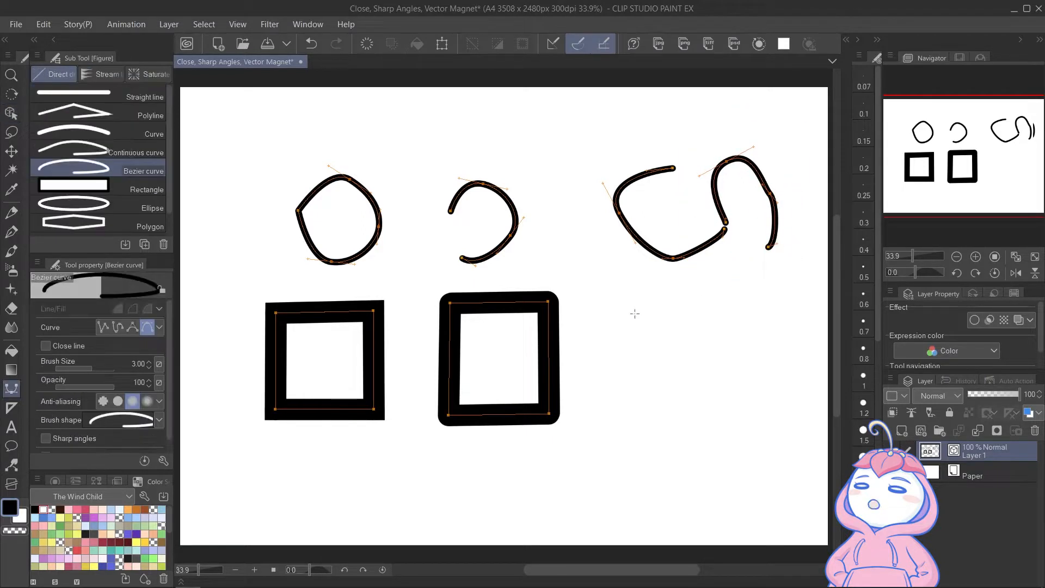
pyautogui.moveTo(171, 408); pyautogui.dragTo(171, 436)
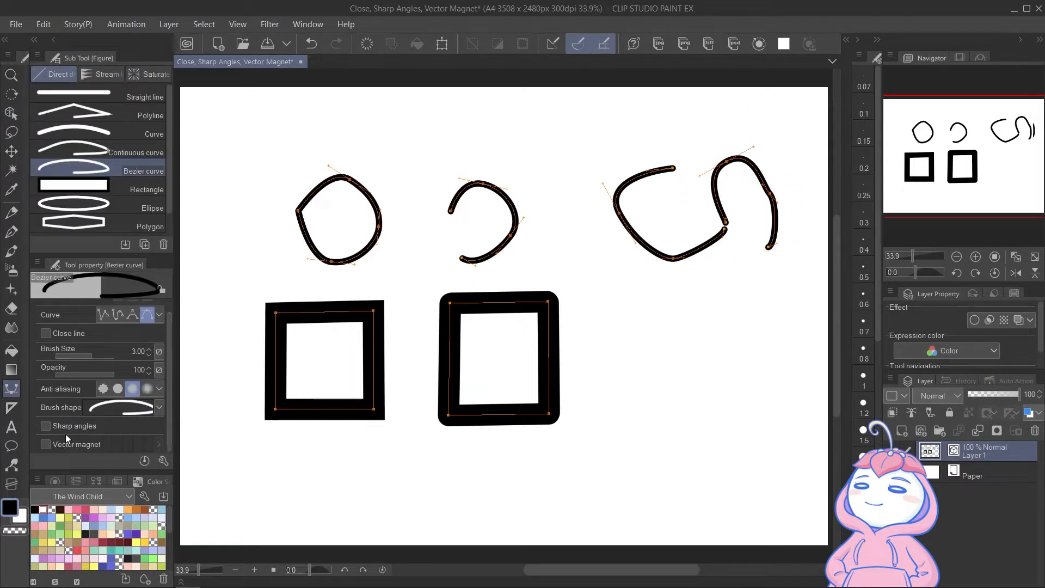
pyautogui.click(46, 444)
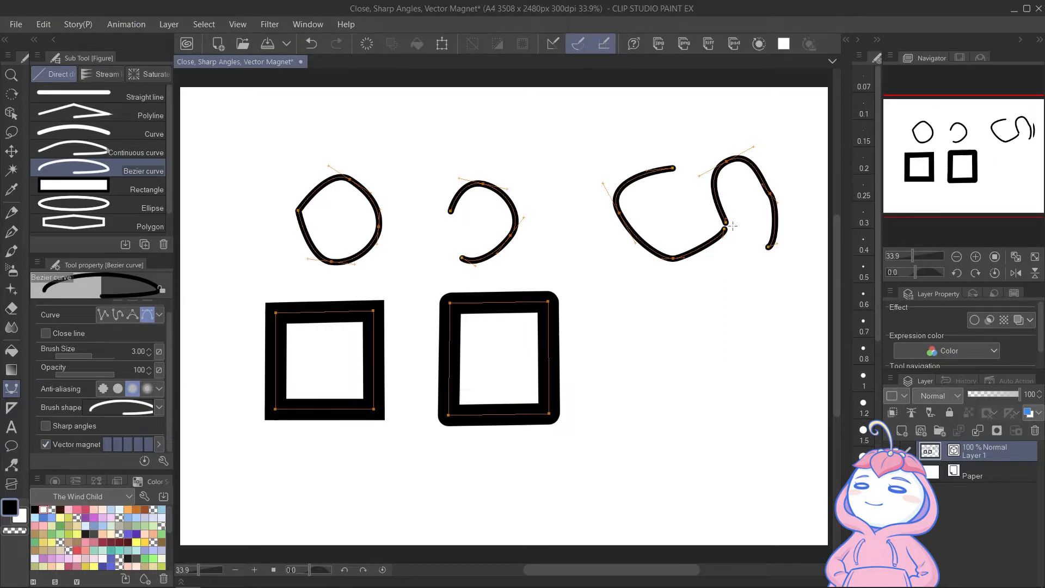
# Draw a looping Bezier curve downward from the point where the two open curves nearly meet
pyautogui.moveTo(723, 302); pyautogui.dragTo(710, 313)
pyautogui.moveTo(652, 333)
pyautogui.mouseDown()
pyautogui.moveTo(634, 310)
pyautogui.moveTo(677, 272)
pyautogui.mouseUp()
pyautogui.moveTo(757, 295); pyautogui.dragTo(768, 323)
pyautogui.moveTo(759, 379); pyautogui.dragTo(754, 386)
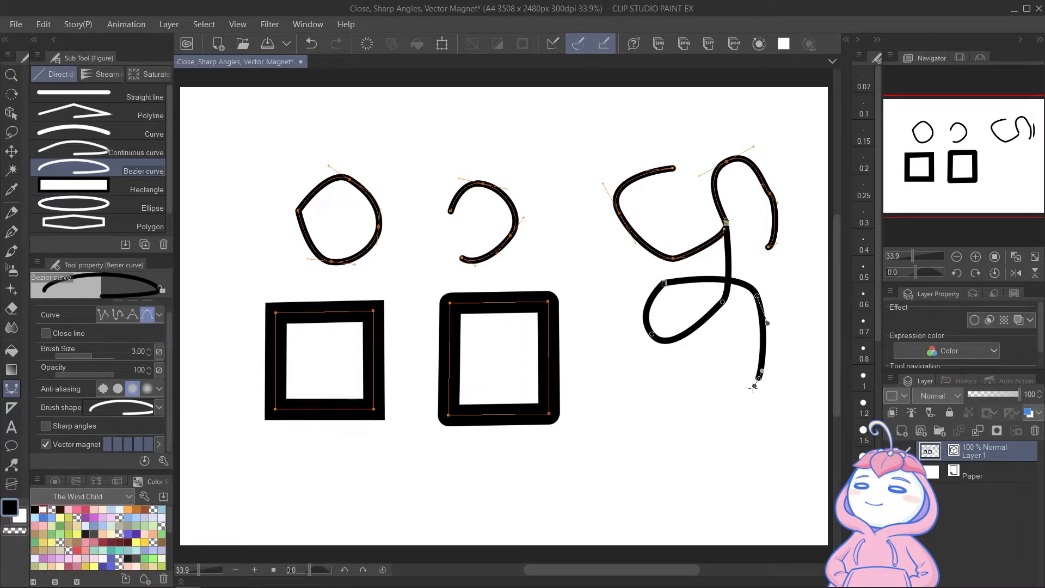
pyautogui.press('Return')
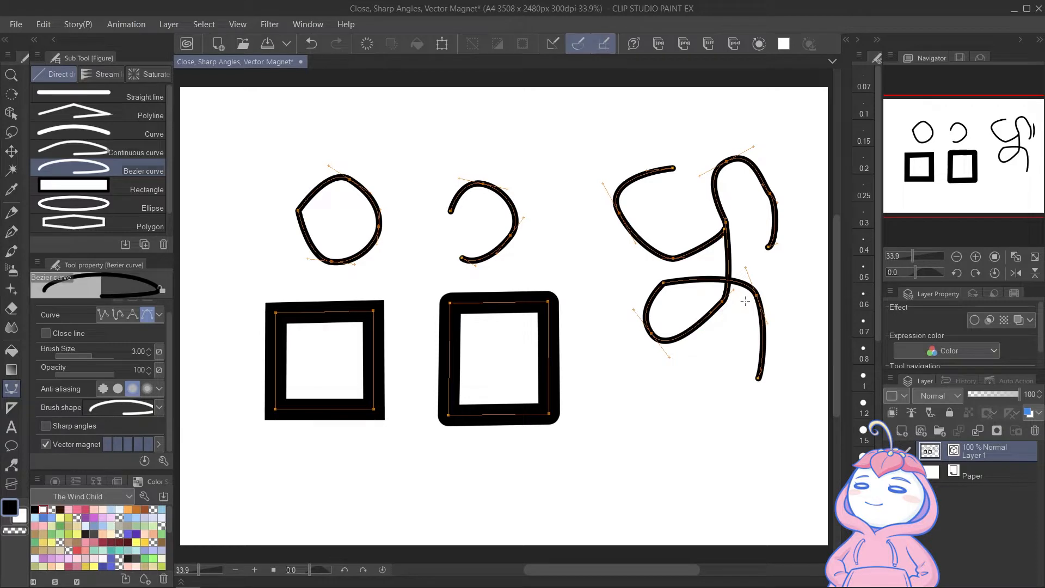
# Move the looping curve and its attached line slightly away from the first open curve with the Object tool
pyautogui.press('o')
pyautogui.moveTo(730, 261)
pyautogui.mouseDown()
pyautogui.moveTo(722, 281)
pyautogui.moveTo(741, 244)
pyautogui.moveTo(739, 255)
pyautogui.mouseUp()
pyautogui.press('u')
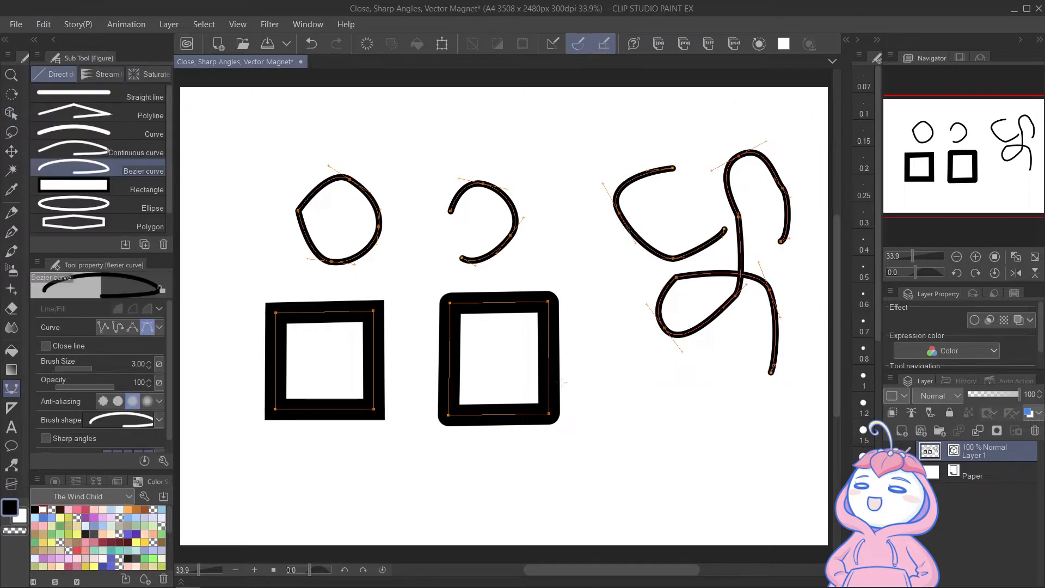
# Hide Vector magnet from the Bezier curve's tool properties through its Correction settings, and show it again
pyautogui.scroll(-1, 169, 410)
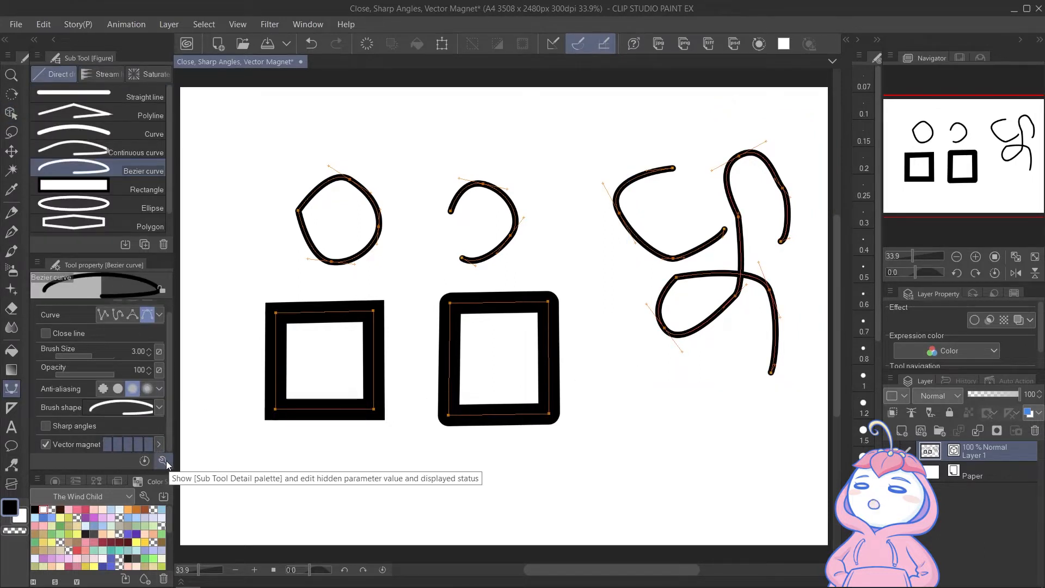
pyautogui.click(163, 461)
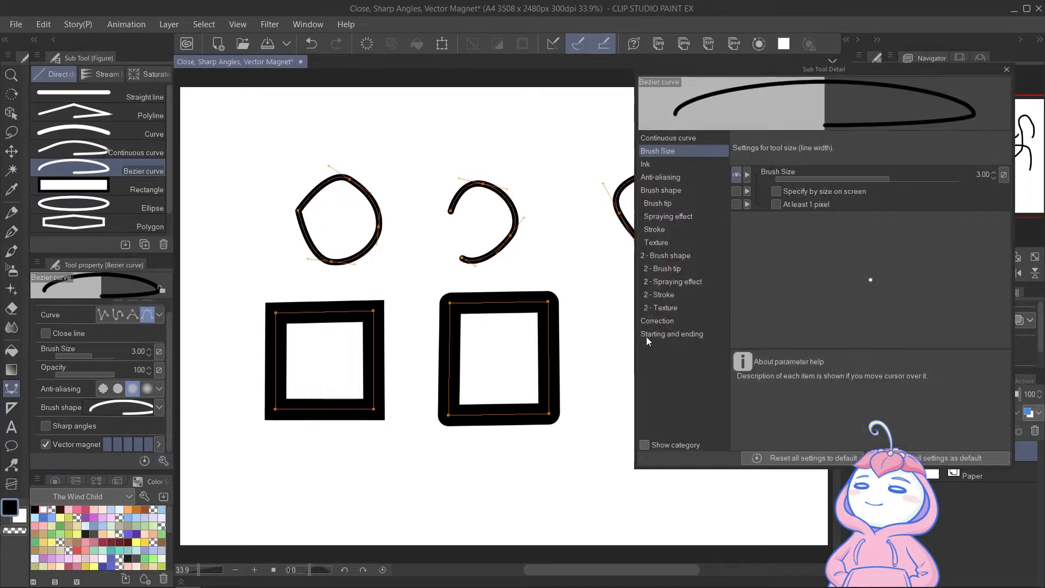
pyautogui.click(675, 320)
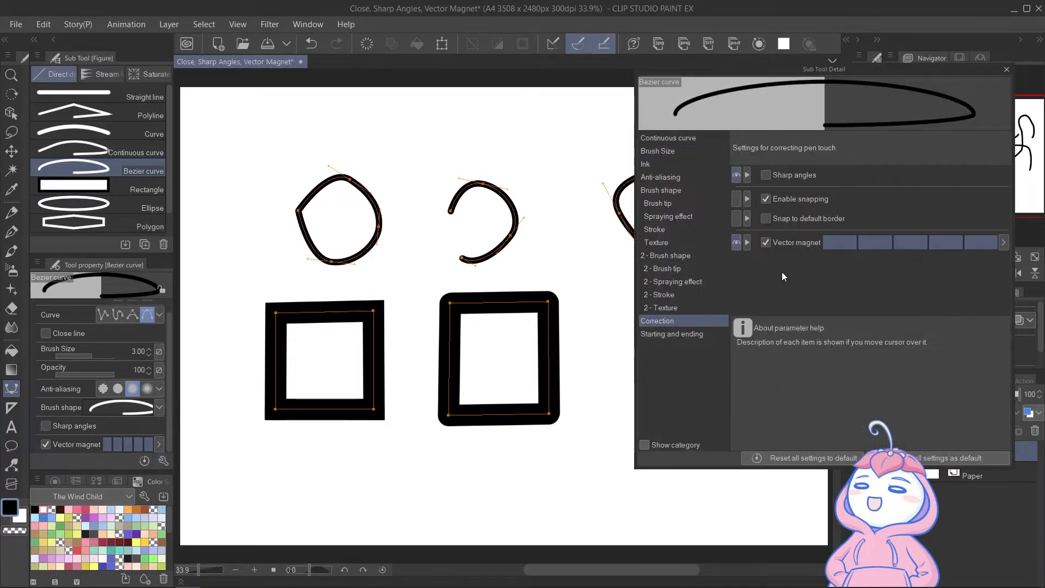
pyautogui.moveTo(736, 242)
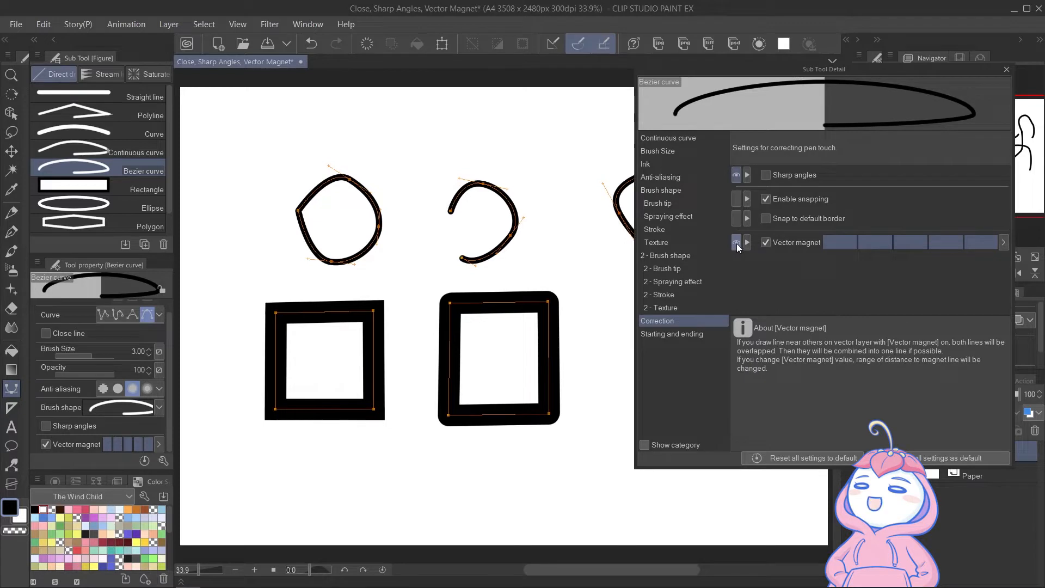
pyautogui.click(737, 243)
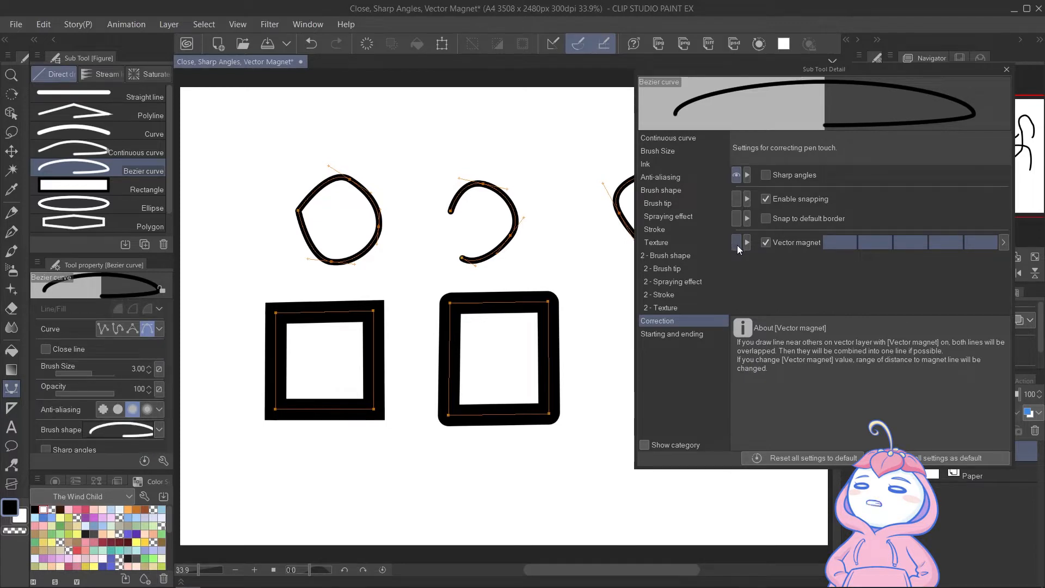
pyautogui.click(736, 244)
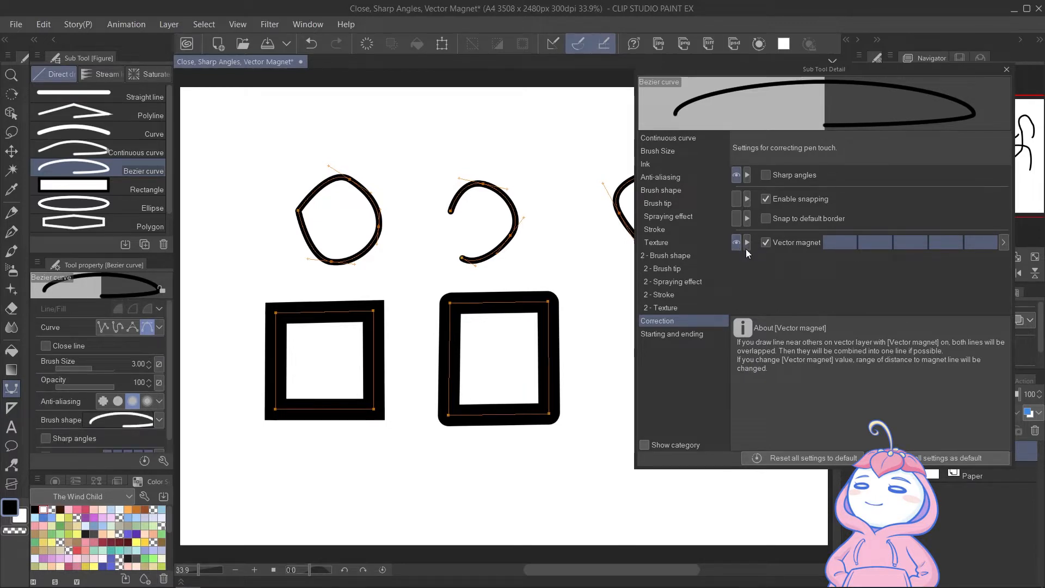
pyautogui.click(1007, 70)
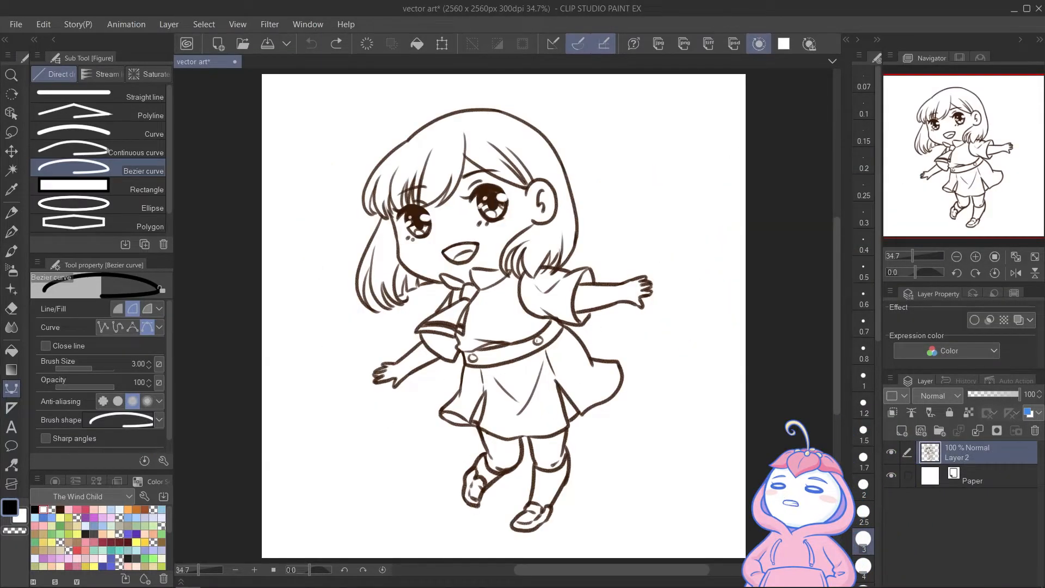
# Turn the girl sketch on Layer 2 into a blue guide at 49% opacity and lock the layer
pyautogui.click(1029, 414)
pyautogui.click(996, 394)
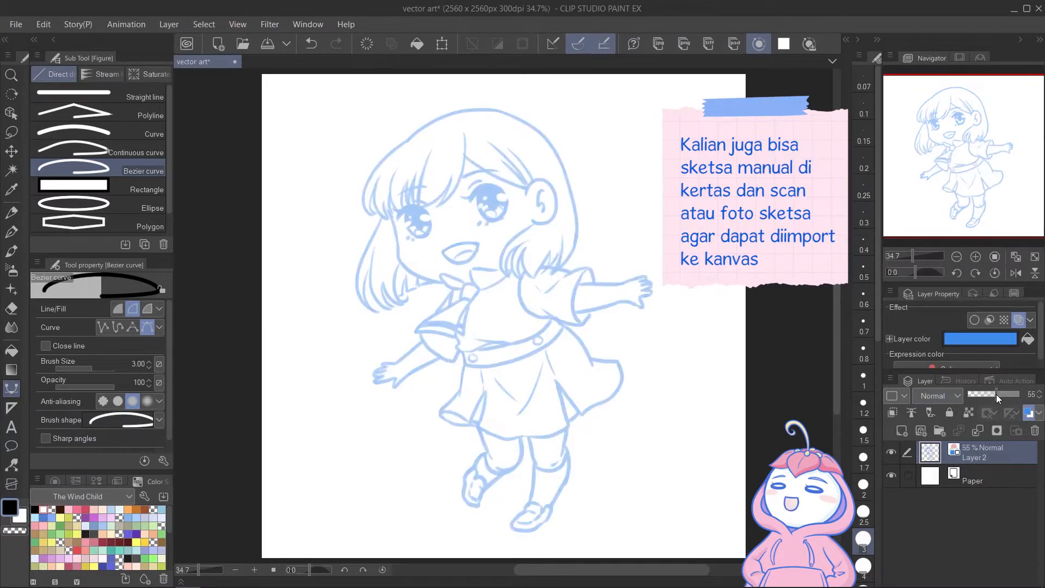
pyautogui.click(992, 394)
pyautogui.click(950, 413)
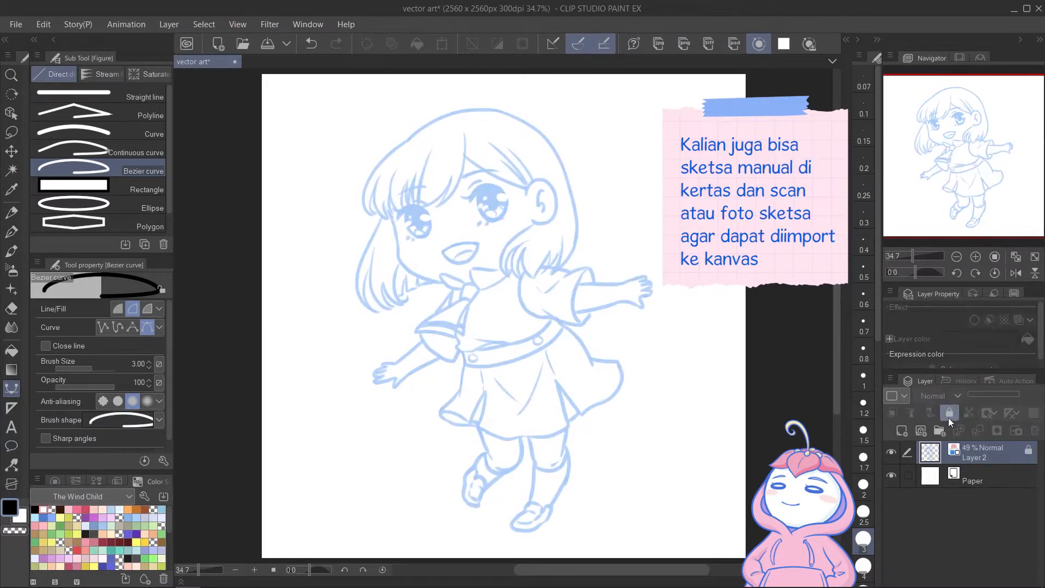
# Add a new vector layer above the sketch and name it lineart
pyautogui.click(920, 432)
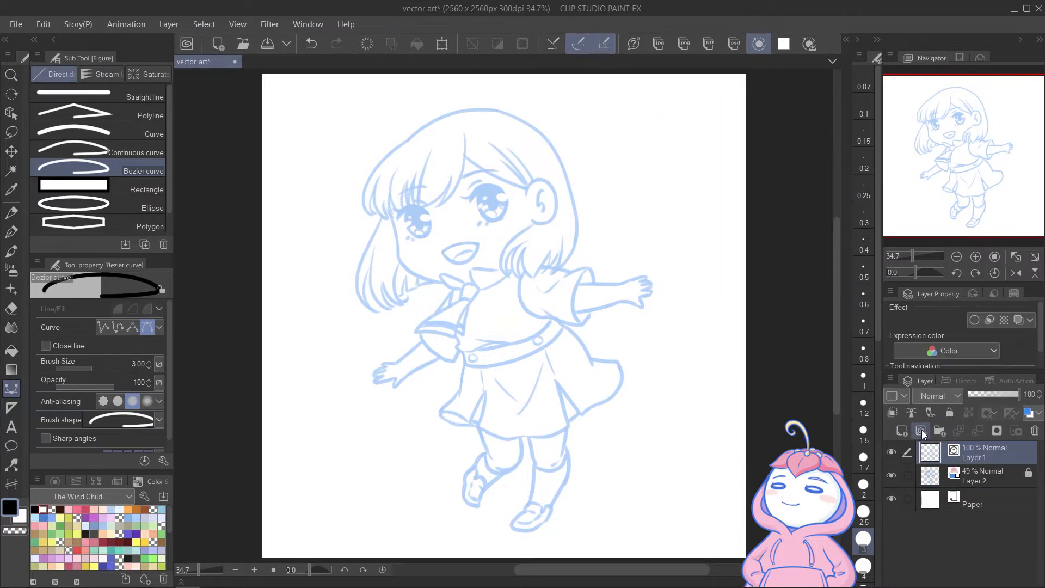
pyautogui.doubleClick(972, 457)
pyautogui.press('Return')
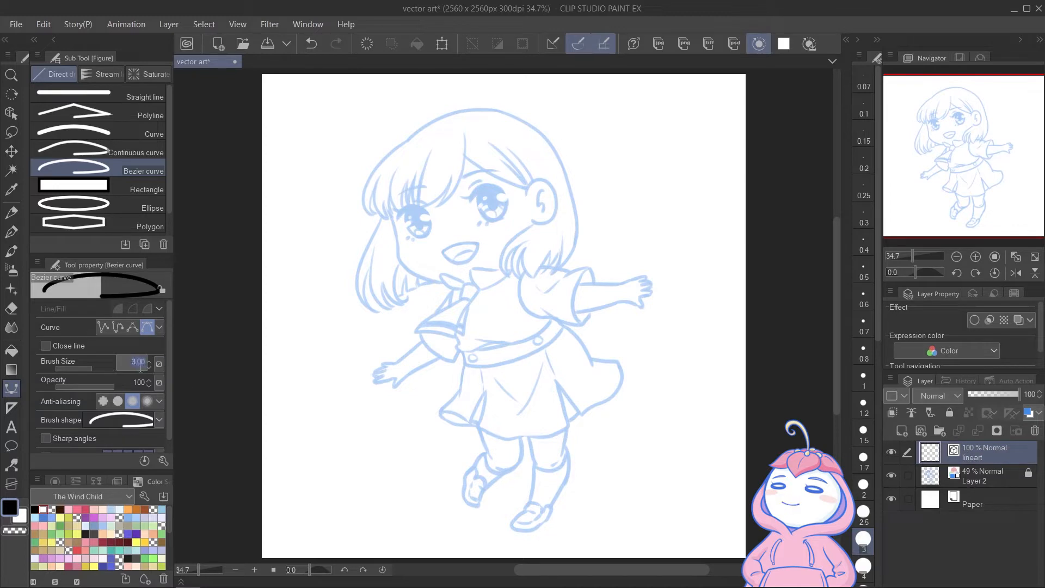
# Trace the face contour from the cheek to the chin with the Bezier curve at brush size 1
pyautogui.write('1')
pyautogui.press('Return')
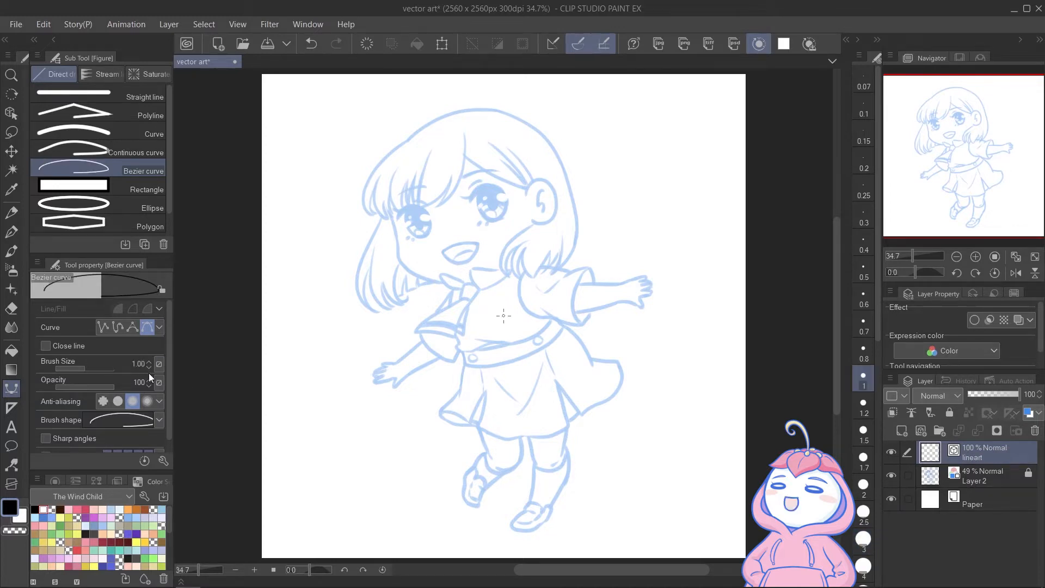
pyautogui.moveTo(432, 225)
pyautogui.mouseDown()
pyautogui.moveTo(468, 253)
pyautogui.moveTo(443, 238)
pyautogui.mouseUp()
pyautogui.click(278, 160)
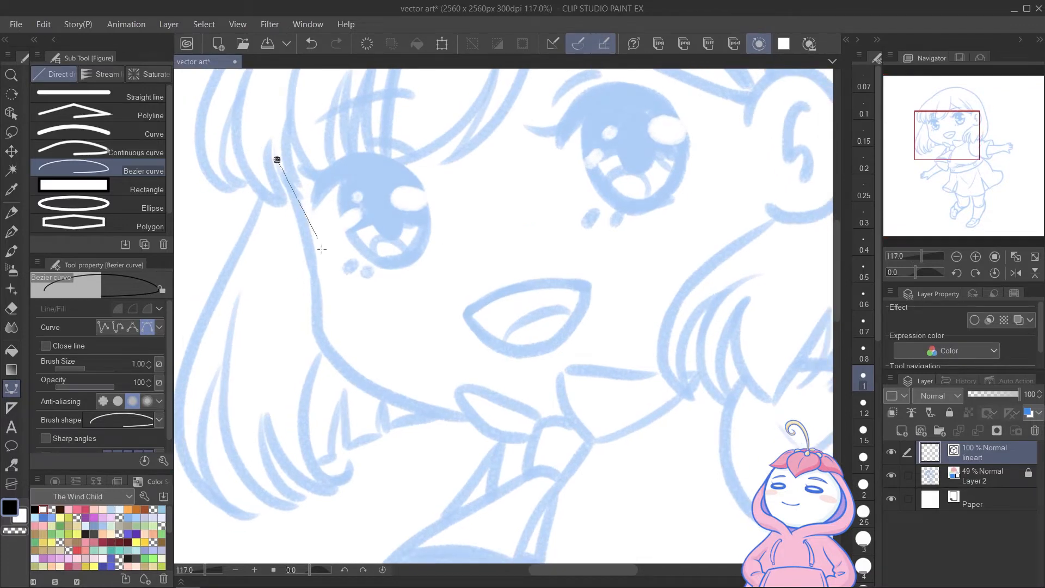
pyautogui.moveTo(315, 269); pyautogui.dragTo(317, 322)
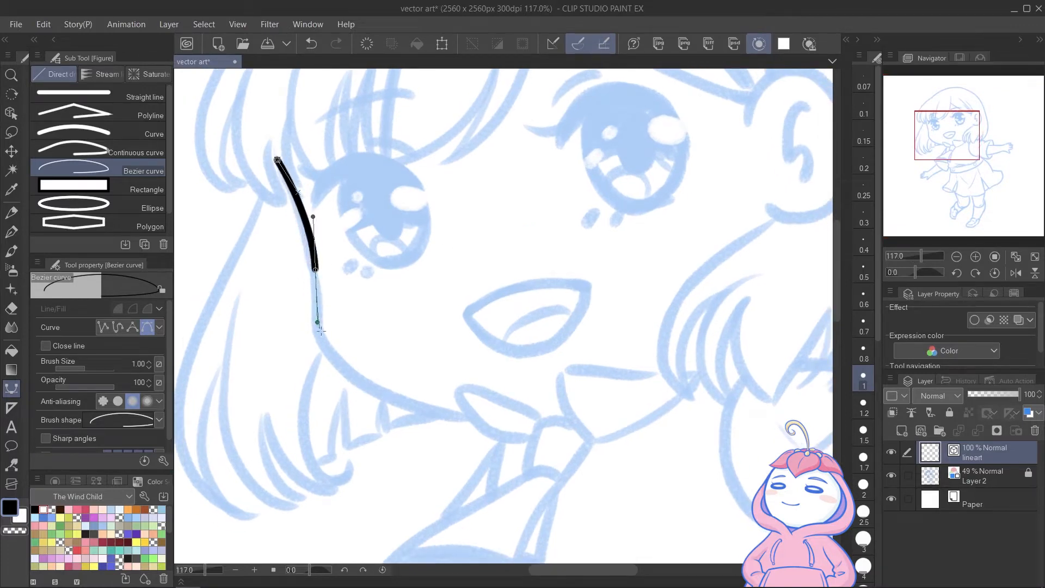
pyautogui.moveTo(373, 390); pyautogui.dragTo(444, 427)
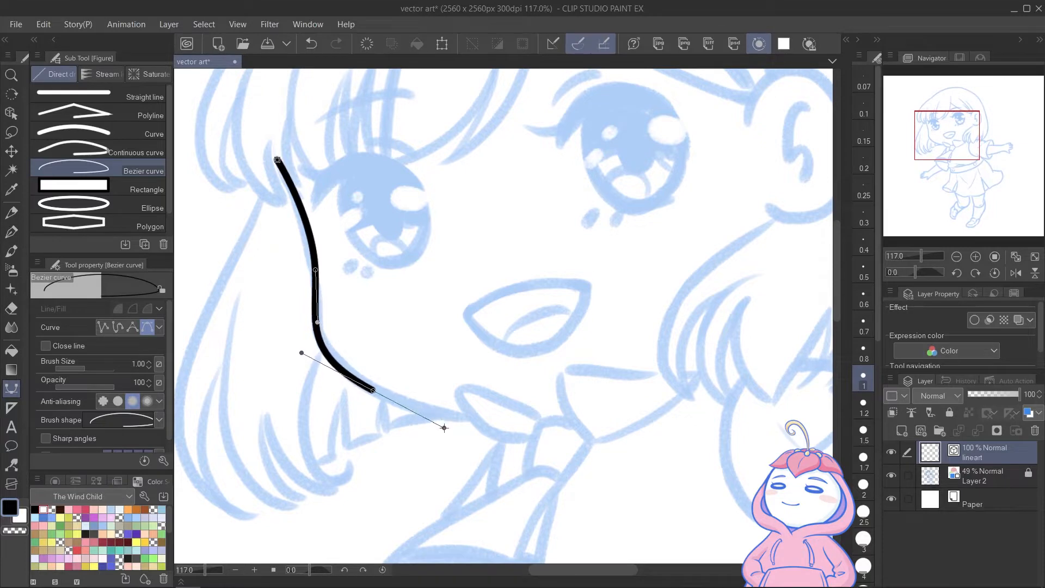
pyautogui.click(524, 423)
pyautogui.press('Return')
# Trace the outer outline of the ear with one open Bezier curve
pyautogui.moveTo(503, 297); pyautogui.dragTo(440, 371)
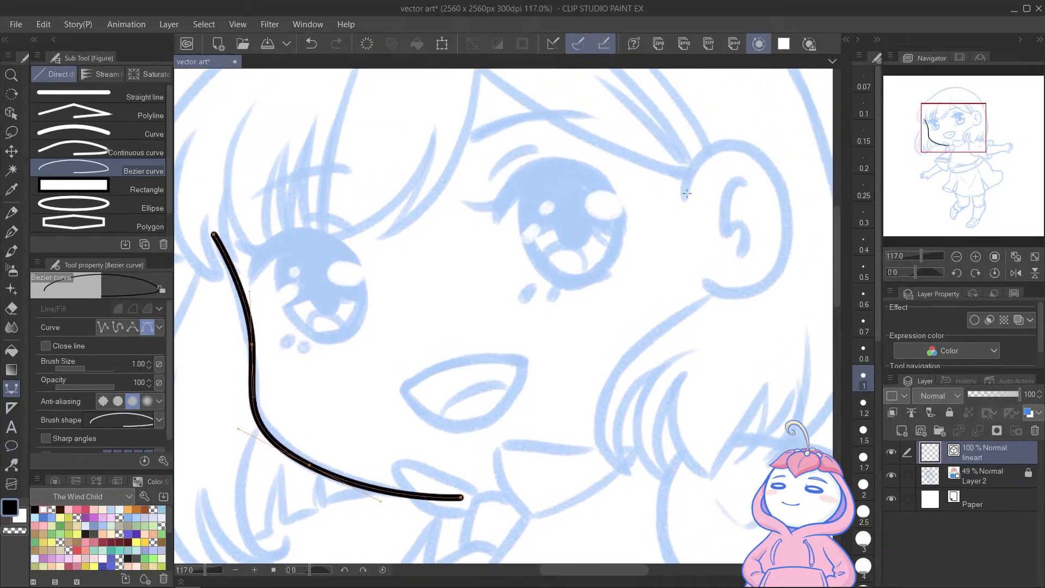
pyautogui.moveTo(735, 148); pyautogui.dragTo(778, 157)
pyautogui.moveTo(787, 225); pyautogui.dragTo(785, 248)
pyautogui.moveTo(745, 293); pyautogui.dragTo(704, 300)
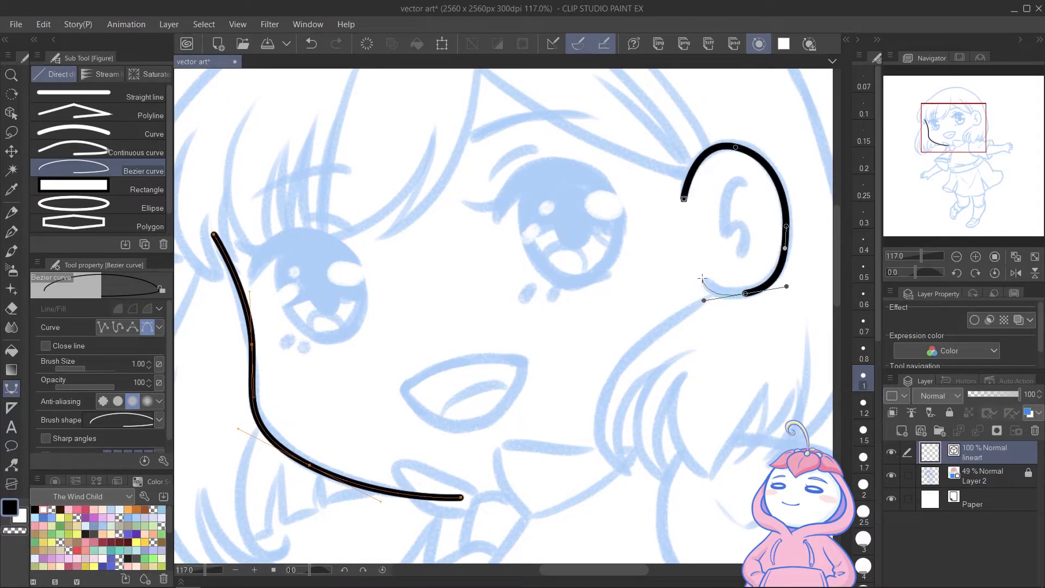
pyautogui.doubleClick(702, 278)
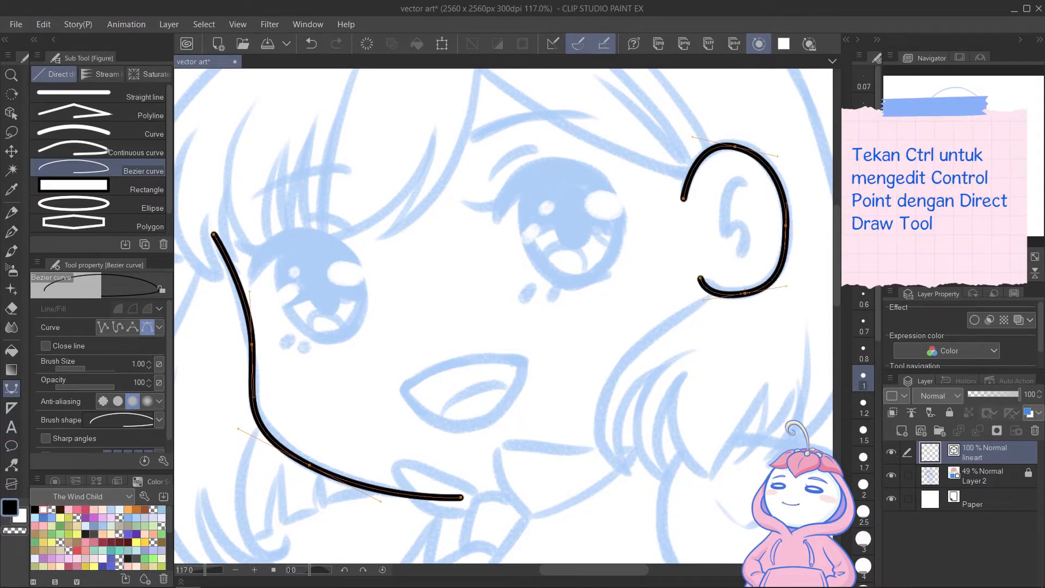
# Adjust the lower handles and the top control point of the ear curve to follow the sketch
pyautogui.keyDown('ctrl'); pyautogui.click(744, 295); pyautogui.keyUp('ctrl')
pyautogui.moveTo(703, 300); pyautogui.dragTo(714, 298)
pyautogui.moveTo(783, 287); pyautogui.dragTo(784, 287)
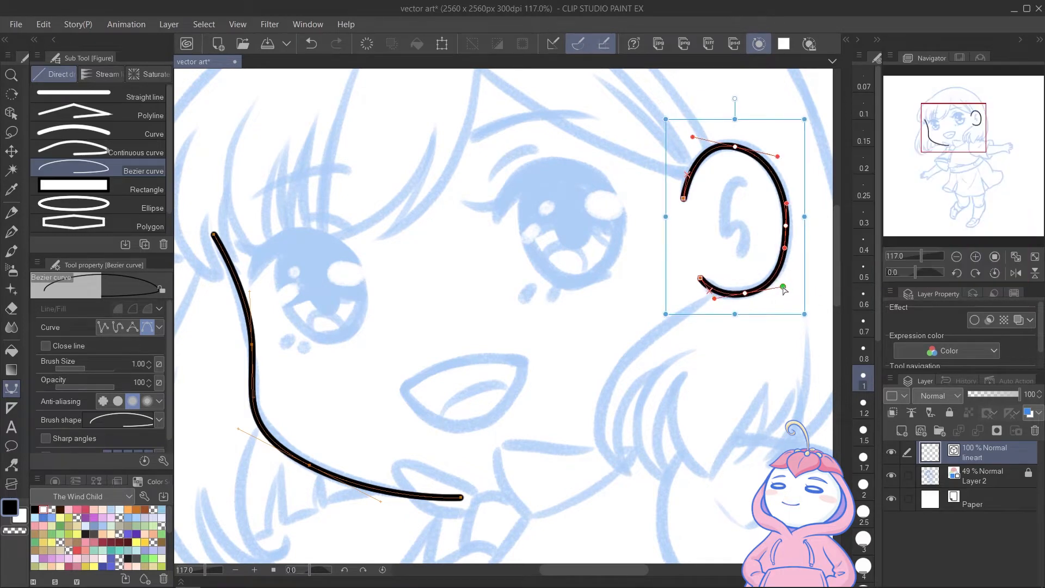
pyautogui.keyDown('ctrl'); pyautogui.click(739, 151); pyautogui.keyUp('ctrl')
pyautogui.moveTo(738, 151); pyautogui.dragTo(733, 148)
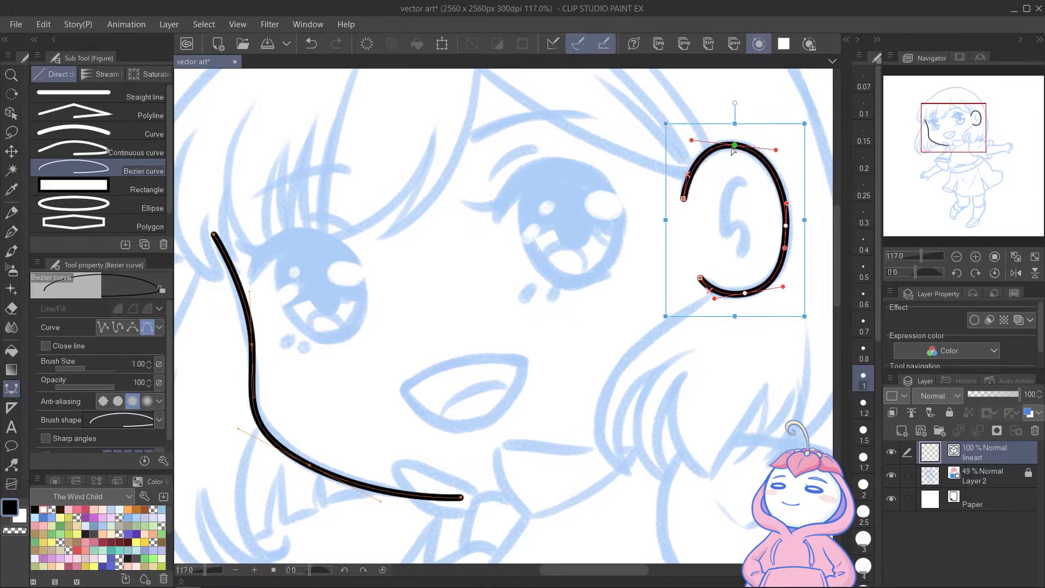
# Refine the upper handles at the front of the ear curve to follow the sketch
pyautogui.keyDown('ctrl'); pyautogui.click(688, 181); pyautogui.keyUp('ctrl')
pyautogui.moveTo(688, 183); pyautogui.dragTo(680, 187)
pyautogui.moveTo(691, 141); pyautogui.dragTo(693, 143)
# Trace the inner ear detail with a Bezier curve inside the ear outline
pyautogui.click(745, 184)
pyautogui.moveTo(727, 193); pyautogui.dragTo(749, 239)
pyautogui.click(724, 231)
pyautogui.doubleClick(740, 257)
# Trace the long central fringe strand between the eyes with a Bezier curve
pyautogui.moveTo(622, 254); pyautogui.dragTo(729, 361)
pyautogui.click(580, 92)
pyautogui.moveTo(572, 238); pyautogui.dragTo(546, 304)
pyautogui.doubleClick(479, 347)
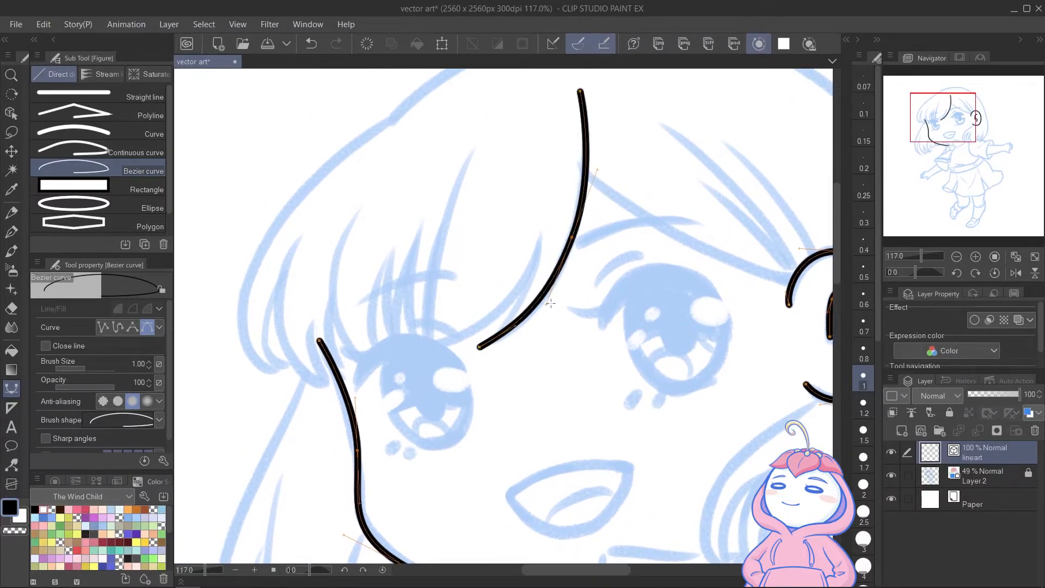
# Select the central fringe strand with the Object tool and shift it slightly toward the ear
pyautogui.click(11, 113)
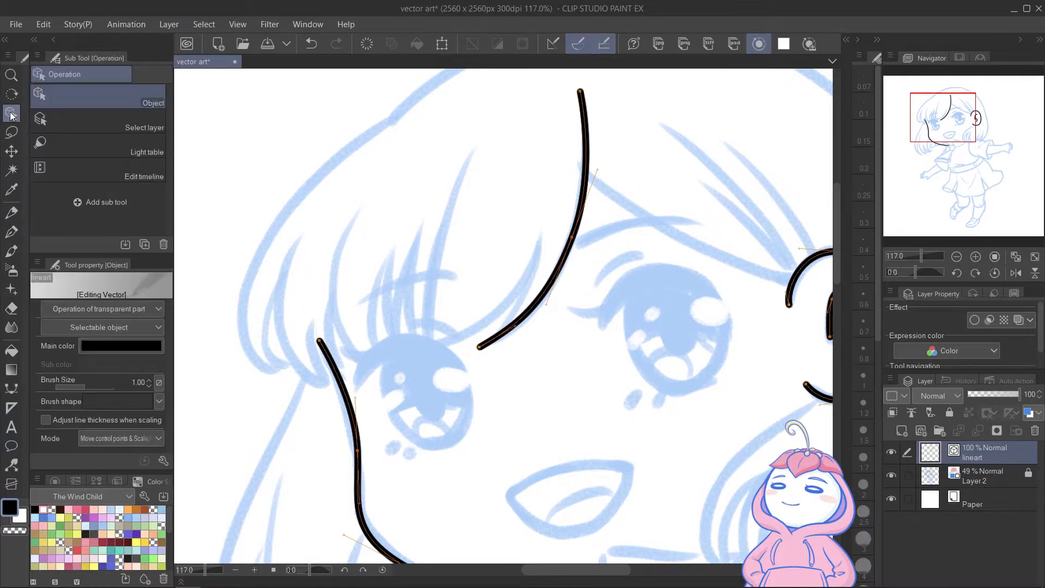
pyautogui.click(559, 269)
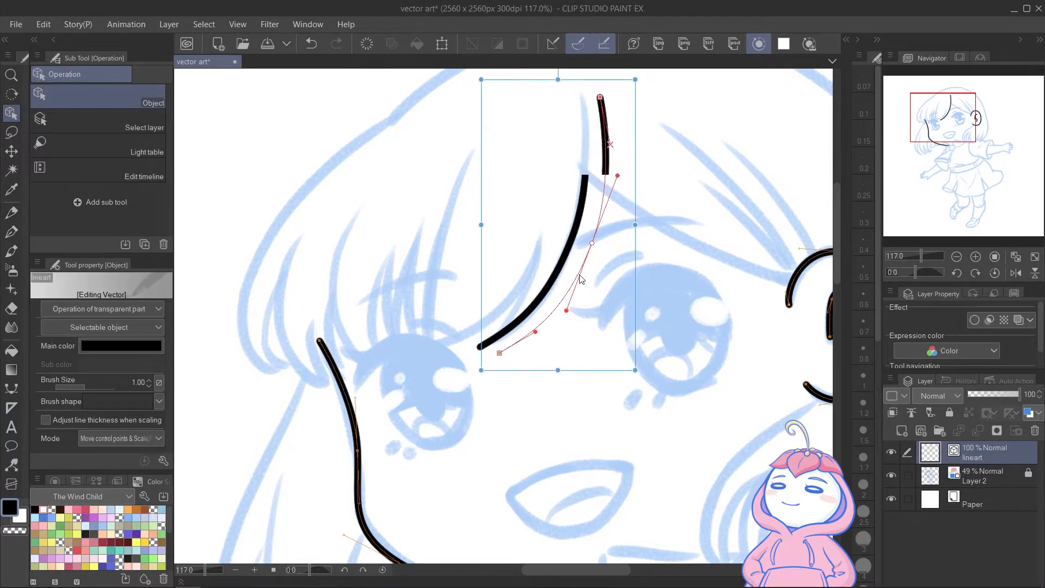
pyautogui.moveTo(559, 270)
pyautogui.mouseDown()
pyautogui.moveTo(575, 267)
pyautogui.moveTo(561, 271)
pyautogui.mouseUp()
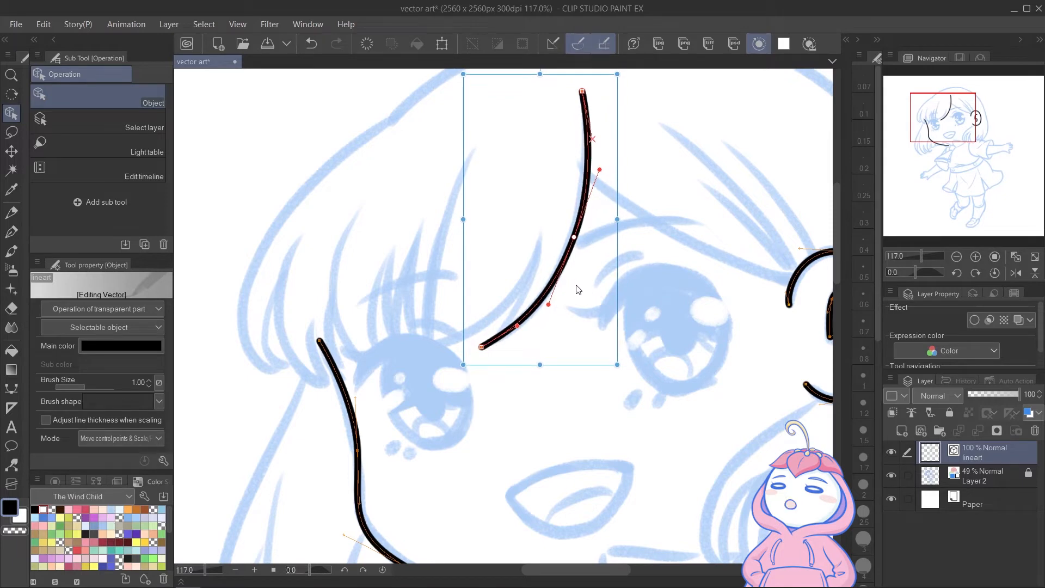
pyautogui.click(576, 292)
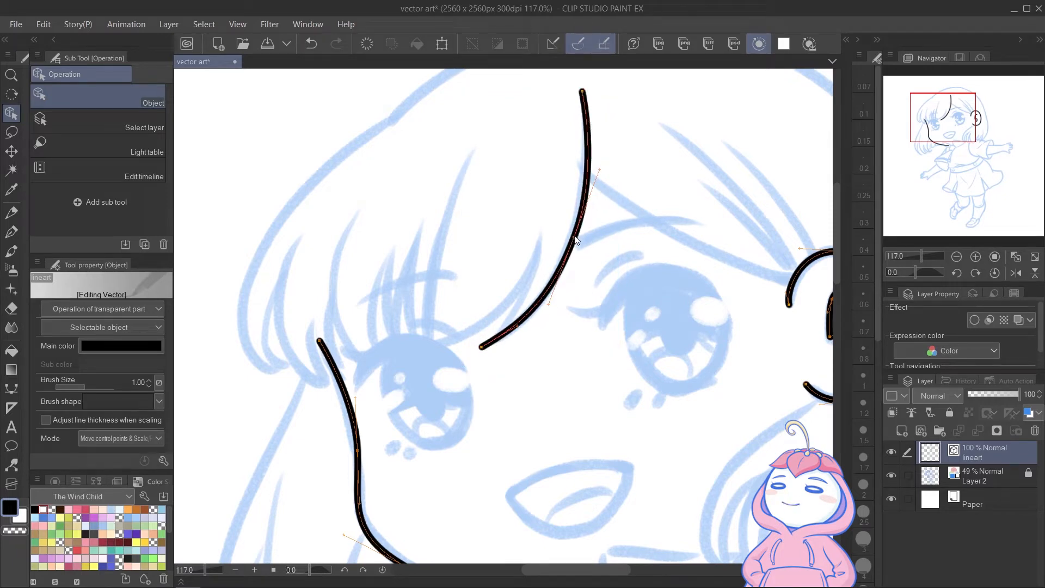
pyautogui.click(574, 238)
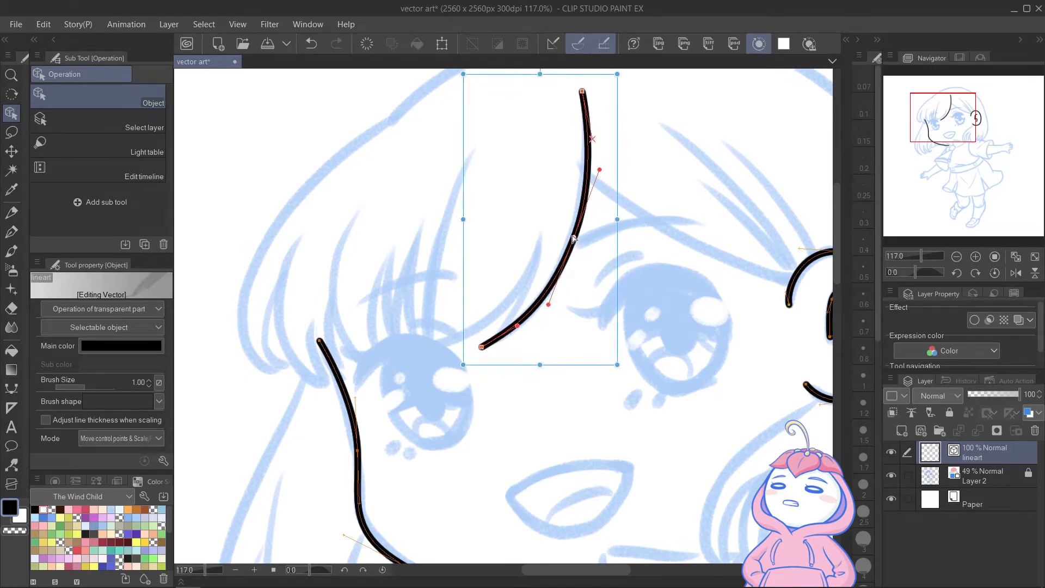
# Add a control point on the lower half of the central fringe strand
pyautogui.rightClick(574, 239)
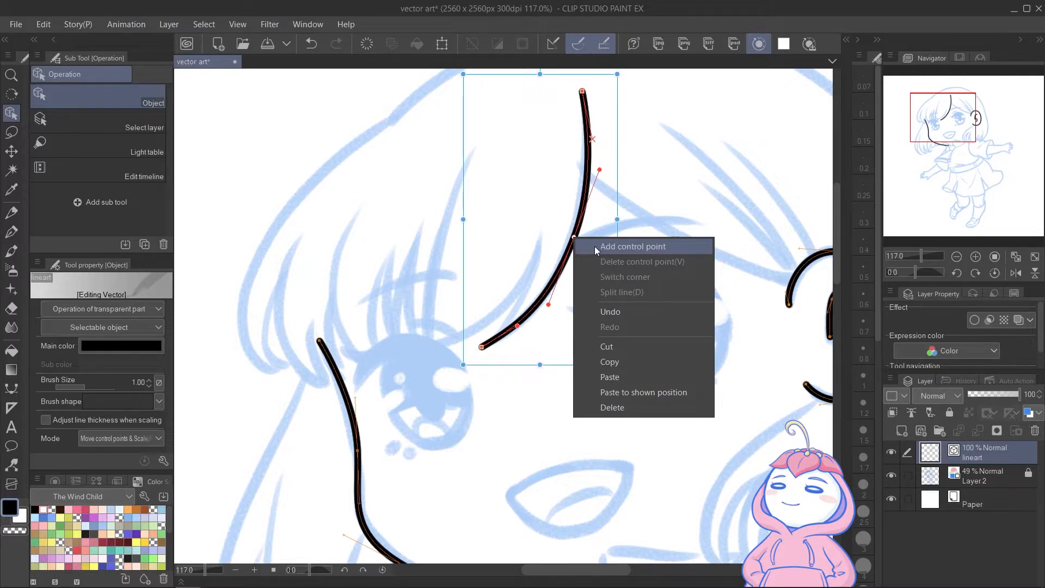
pyautogui.click(593, 246)
pyautogui.rightClick(546, 295)
pyautogui.click(575, 300)
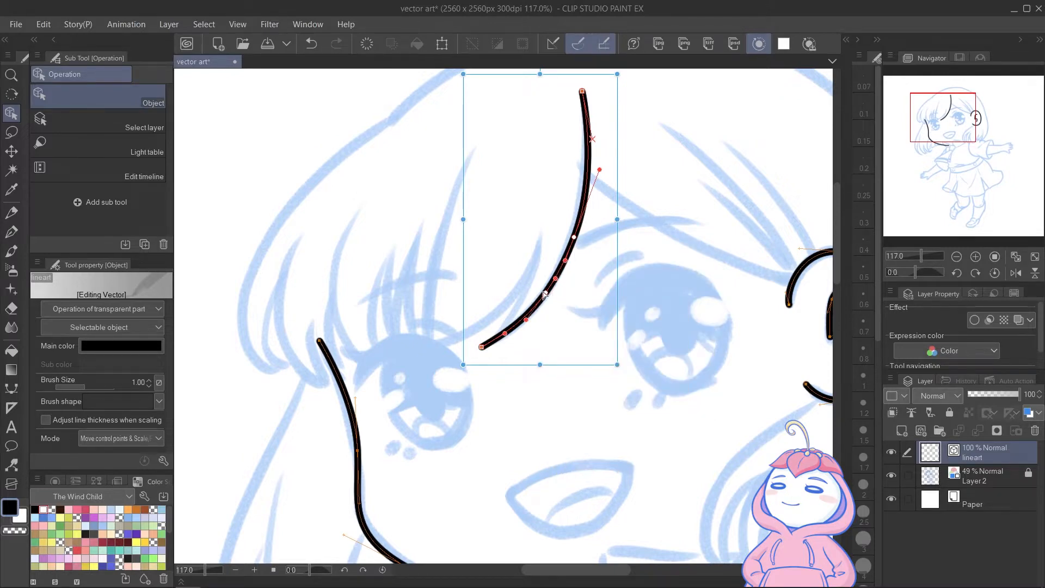
# Switch the strand's added control point to a corner, then reposition the point and its handles
pyautogui.rightClick(547, 294)
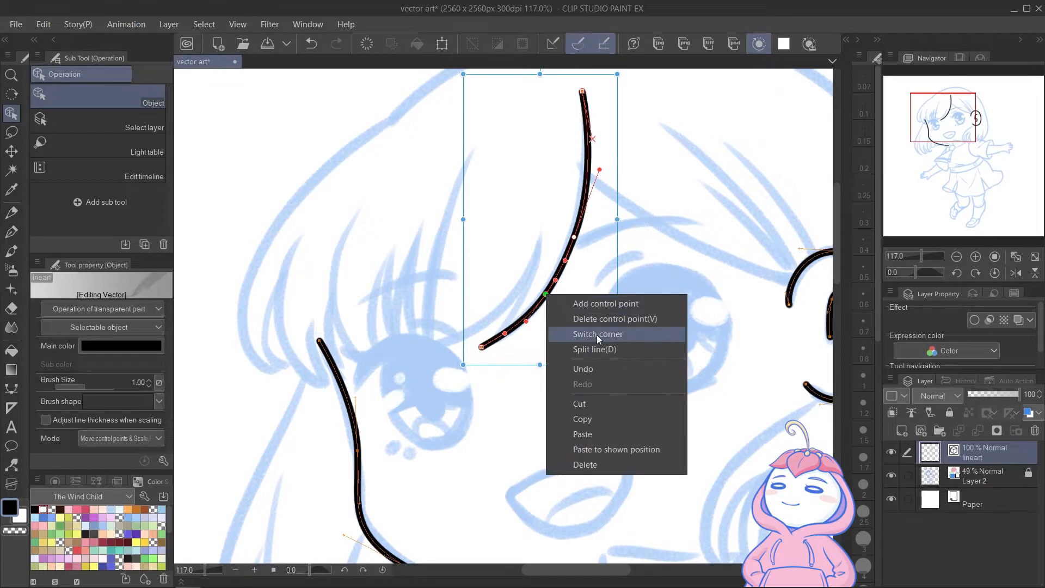
pyautogui.click(597, 335)
pyautogui.moveTo(555, 280)
pyautogui.mouseDown()
pyautogui.moveTo(569, 305)
pyautogui.moveTo(553, 278)
pyautogui.mouseUp()
pyautogui.rightClick(546, 294)
pyautogui.click(597, 334)
pyautogui.rightClick(546, 295)
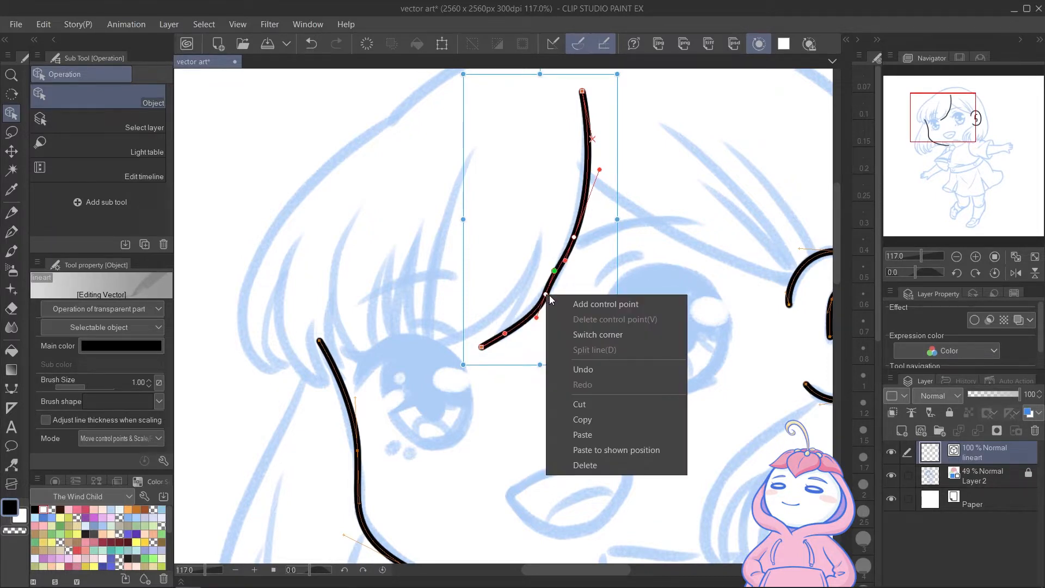
pyautogui.click(537, 316)
pyautogui.moveTo(536, 317); pyautogui.dragTo(531, 315)
pyautogui.moveTo(545, 294); pyautogui.dragTo(544, 298)
# Delete the added control point from the lower half of the fringe strand
pyautogui.rightClick(543, 298)
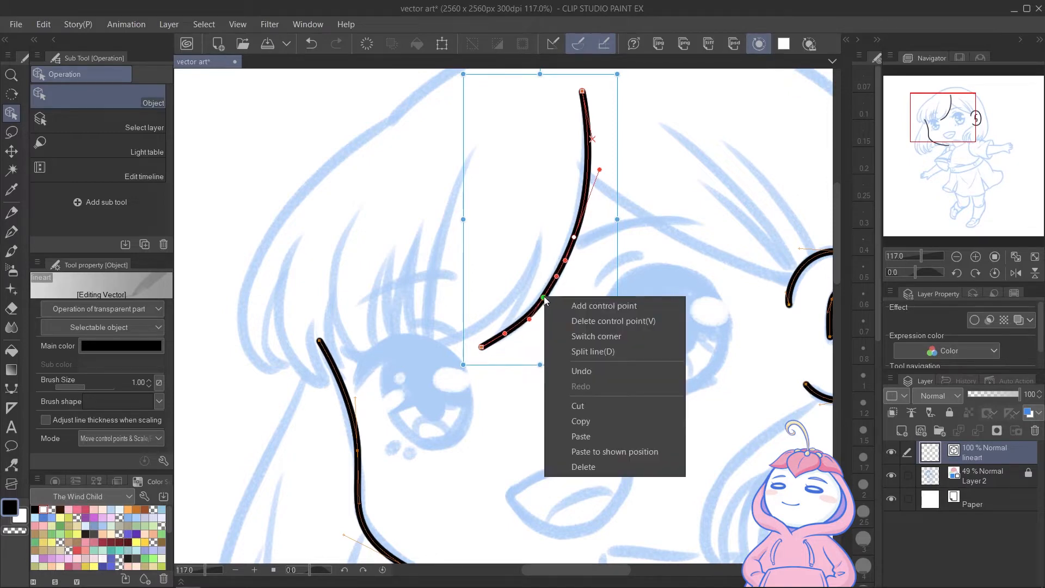
pyautogui.click(592, 320)
pyautogui.click(540, 293)
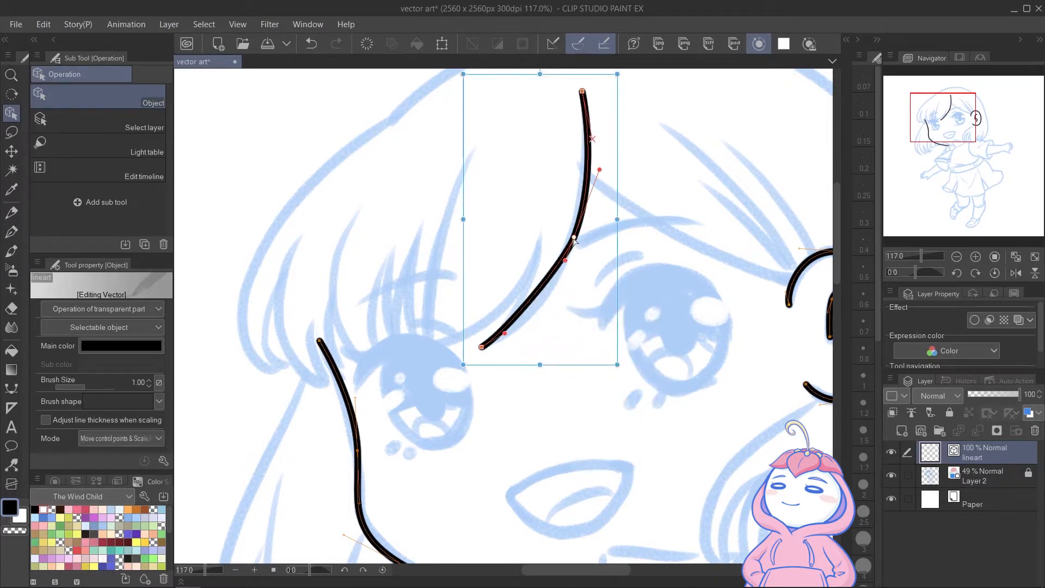
# Split the fringe strand at its middle control point and move the lower segment slightly away
pyautogui.rightClick(574, 237)
pyautogui.click(618, 291)
pyautogui.moveTo(574, 237)
pyautogui.mouseDown()
pyautogui.moveTo(504, 238)
pyautogui.moveTo(572, 243)
pyautogui.mouseUp()
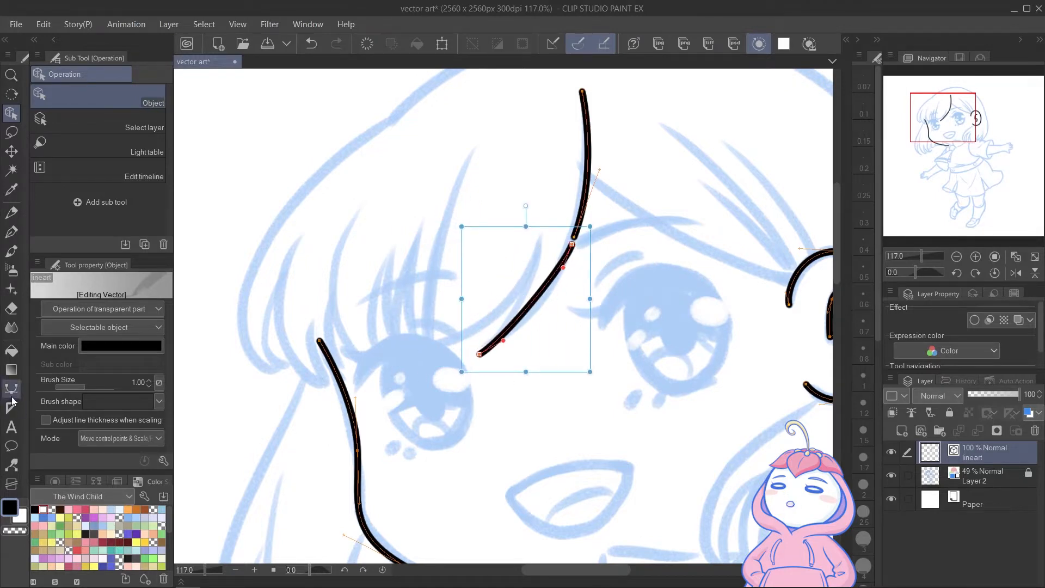
# Move the upper end of the lower segment slightly downward with the Control point correction tool
pyautogui.click(12, 466)
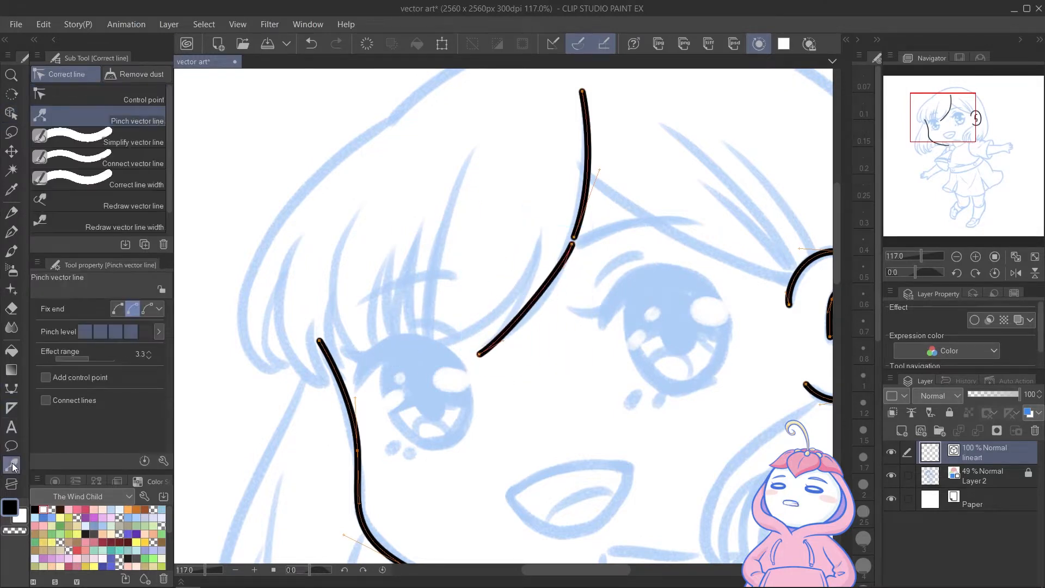
pyautogui.click(80, 96)
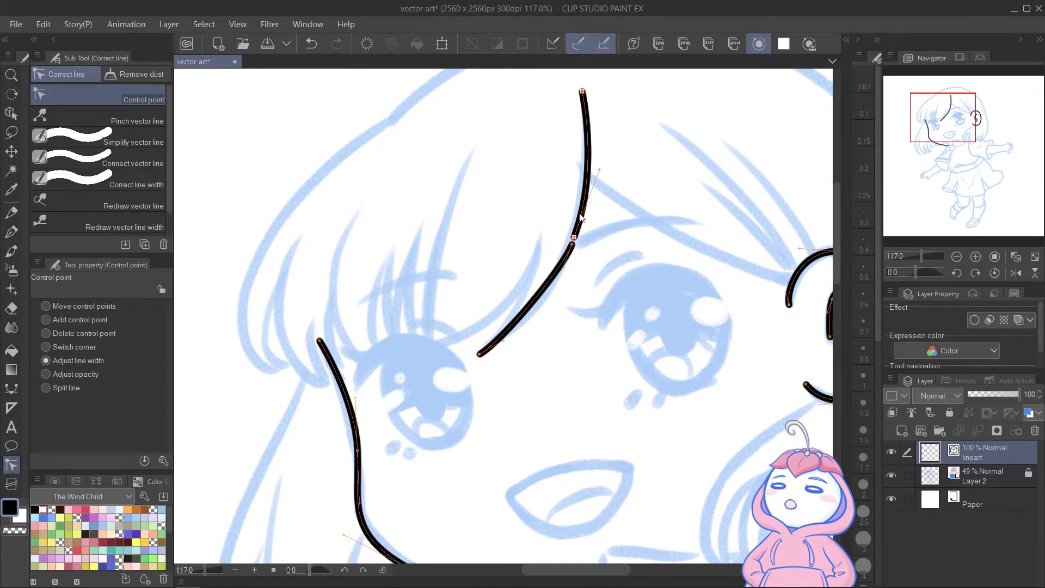
pyautogui.click(46, 306)
pyautogui.moveTo(573, 244)
pyautogui.mouseDown()
pyautogui.moveTo(533, 236)
pyautogui.moveTo(571, 249)
pyautogui.mouseUp()
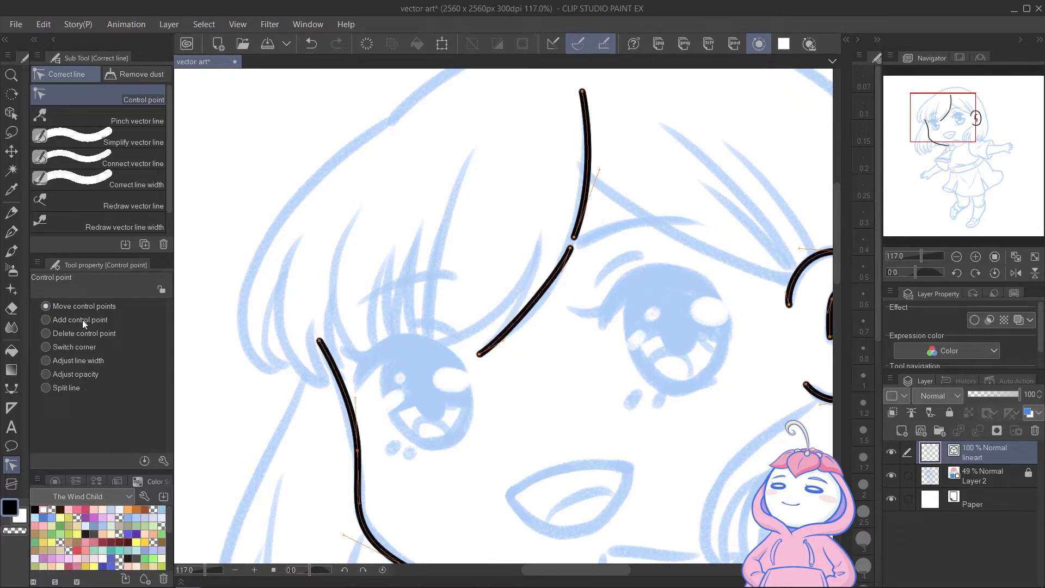
# Try adding and deleting control points on the lower segment of the split fringe strand
pyautogui.moveTo(538, 296)
pyautogui.mouseDown()
pyautogui.moveTo(560, 308)
pyautogui.moveTo(541, 300)
pyautogui.mouseUp()
pyautogui.click(542, 299)
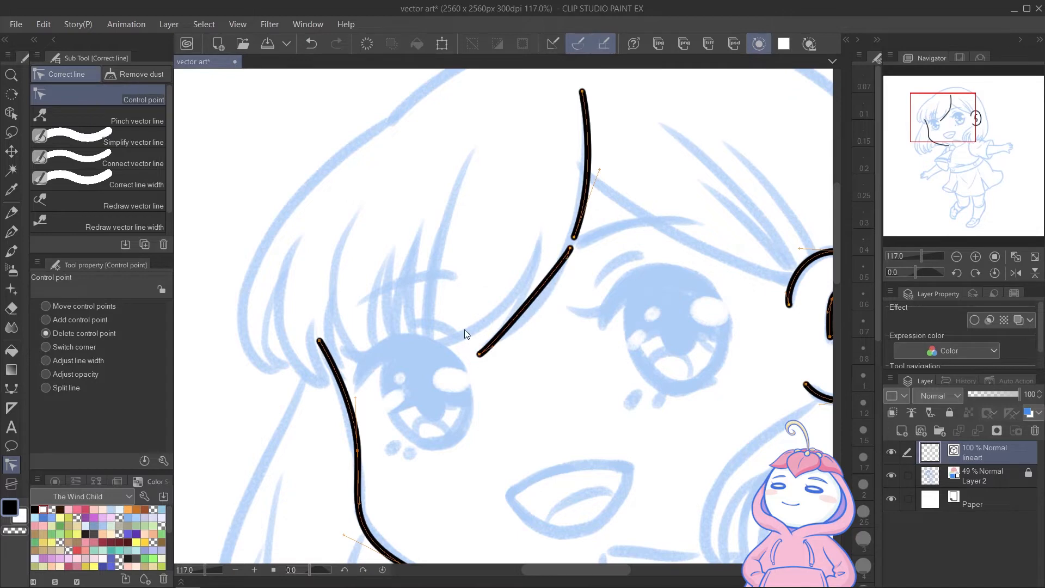
pyautogui.click(570, 252)
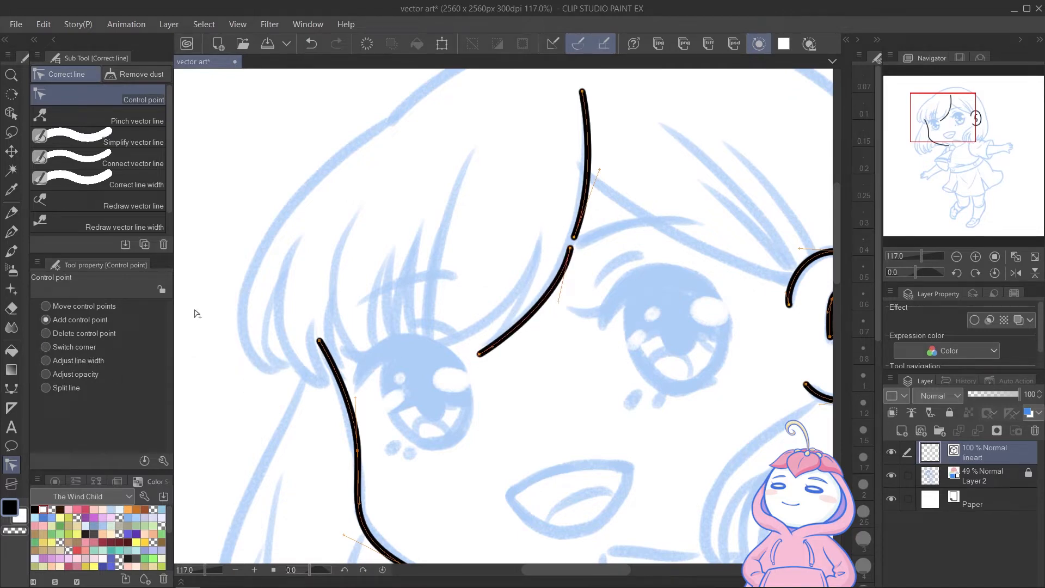
# Switch the lower segment's middle control point repeatedly between corner and smooth
pyautogui.click(87, 344)
pyautogui.click(540, 303)
pyautogui.click(541, 303)
pyautogui.click(540, 303)
pyautogui.click(542, 304)
pyautogui.click(542, 306)
# Reduce the line width and opacity at the control points beside the fringe strand's break
pyautogui.click(78, 361)
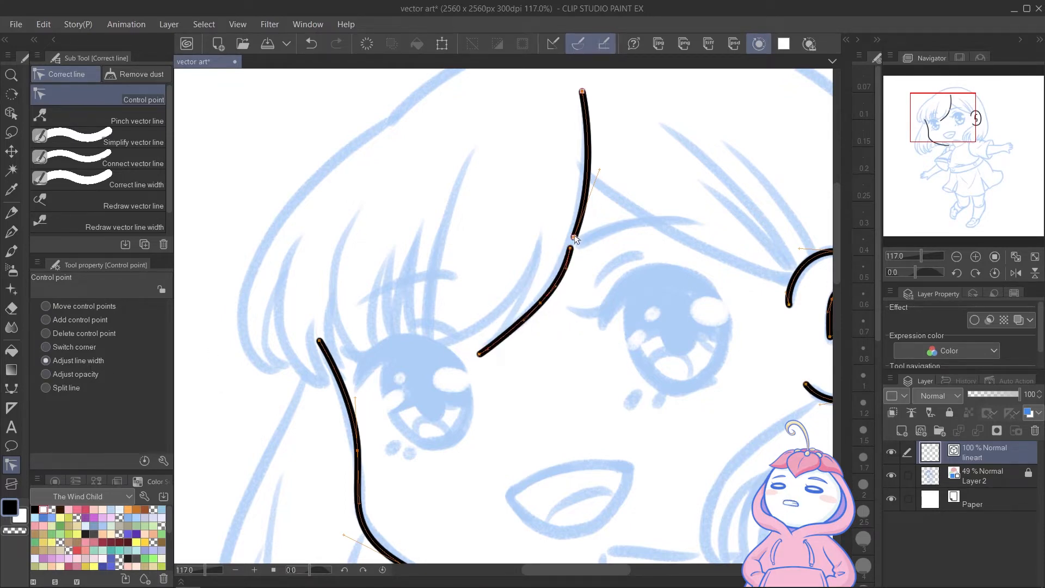
pyautogui.moveTo(563, 233)
pyautogui.mouseDown()
pyautogui.moveTo(549, 230)
pyautogui.moveTo(595, 243)
pyautogui.moveTo(510, 247)
pyautogui.mouseUp()
pyautogui.click(90, 375)
pyautogui.moveTo(441, 317); pyautogui.dragTo(415, 274)
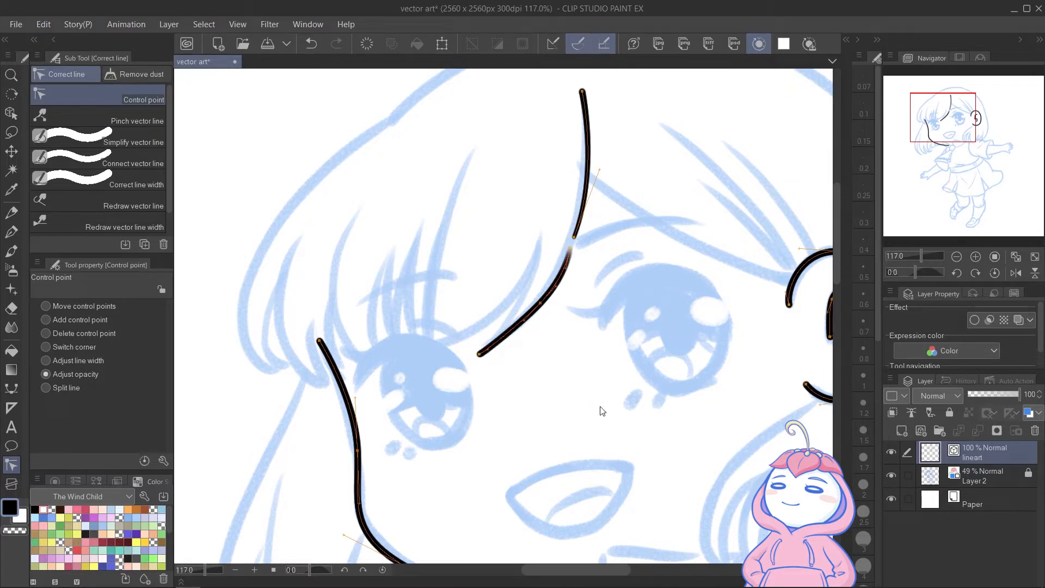
# Split the lower segment at its middle control point and undo the test edits on the fringe strand
pyautogui.click(65, 388)
pyautogui.click(541, 303)
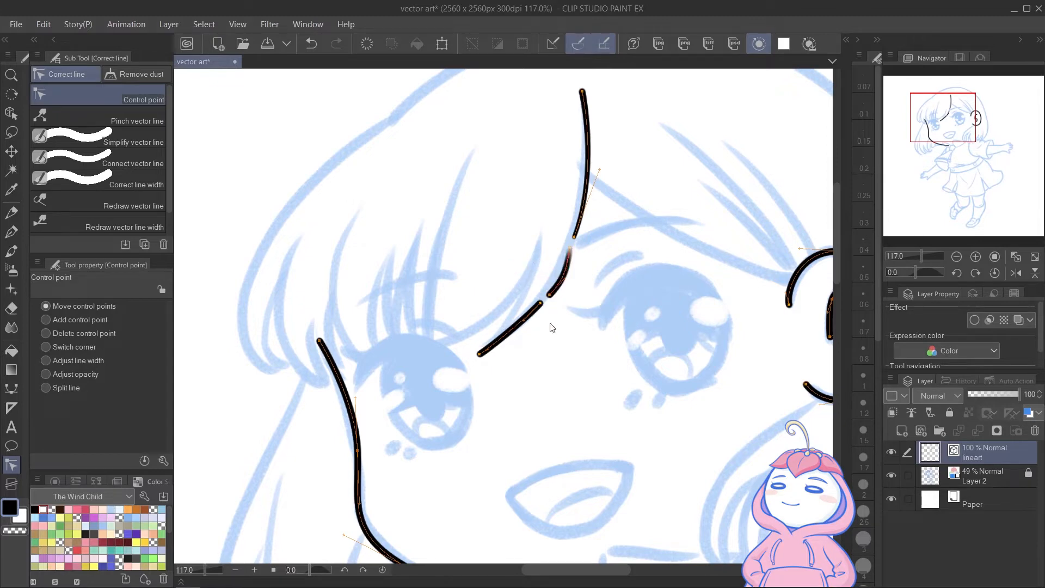
pyautogui.hotkey('ctrl', 'z')
pyautogui.hotkey('ctrl', 'z')
pyautogui.hotkey('ctrl', 'z')
pyautogui.hotkey('ctrl', 'z')
pyautogui.hotkey('ctrl', 'z')
# Trace two crossing fringe strands beside the central strand with separate Bezier curves
pyautogui.click(11, 389)
pyautogui.click(539, 231)
pyautogui.moveTo(489, 353); pyautogui.dragTo(436, 418)
pyautogui.press('Return')
pyautogui.click(547, 246)
pyautogui.moveTo(430, 348); pyautogui.dragTo(341, 379)
pyautogui.press('Return')
# Trace the long fringe strand running down over the smaller eye and adjust its control point and handles
pyautogui.click(474, 145)
pyautogui.moveTo(433, 260); pyautogui.dragTo(423, 334)
pyautogui.press('Return')
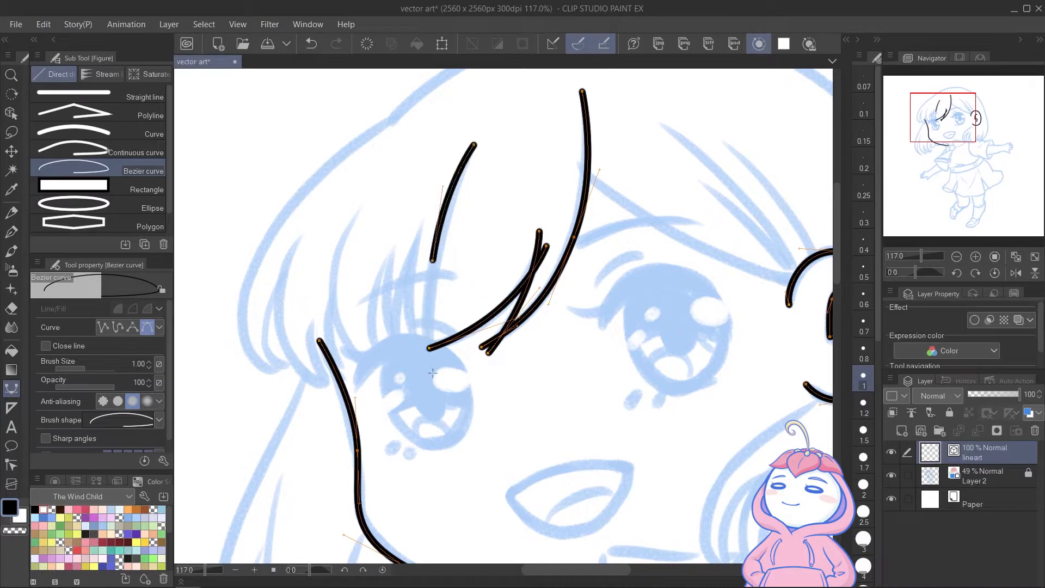
pyautogui.moveTo(434, 275); pyautogui.dragTo(430, 303)
pyautogui.moveTo(432, 379); pyautogui.dragTo(436, 425)
pyautogui.press('Return')
pyautogui.keyDown('ctrl'); pyautogui.click(435, 264); pyautogui.keyUp('ctrl')
pyautogui.moveTo(461, 185); pyautogui.dragTo(452, 171)
pyautogui.moveTo(435, 264); pyautogui.dragTo(429, 265)
pyautogui.moveTo(437, 193); pyautogui.dragTo(437, 205)
# Trace two narrow, pointed fringe locks above the smaller eye with Bezier curves
pyautogui.click(420, 222)
pyautogui.moveTo(417, 344); pyautogui.dragTo(443, 402)
pyautogui.scroll(-1, 168, 397)
pyautogui.click(391, 239)
pyautogui.moveTo(394, 346); pyautogui.dragTo(403, 371)
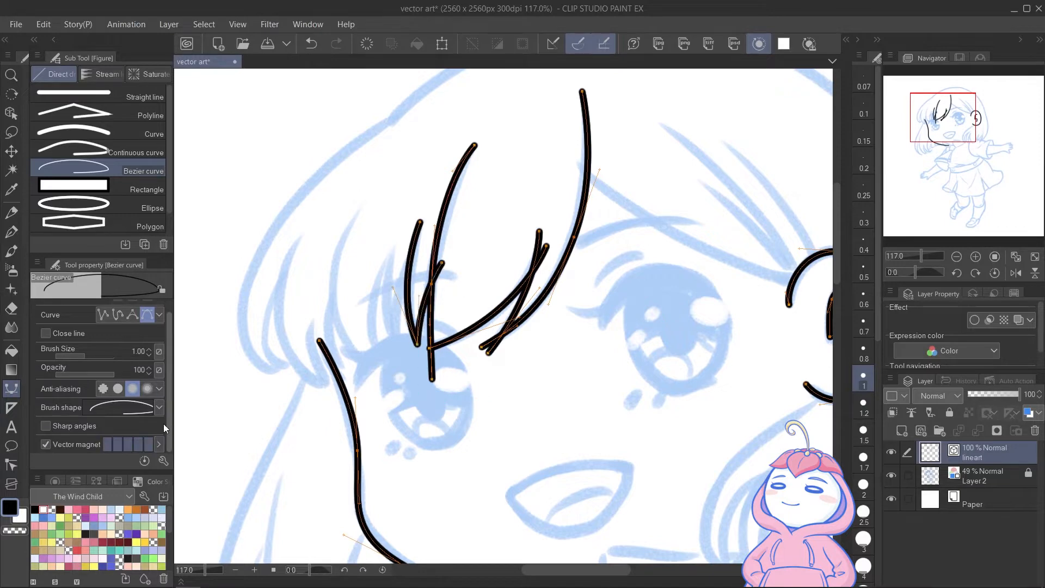
pyautogui.moveTo(421, 247); pyautogui.dragTo(460, 198)
pyautogui.press('Return')
# Adjust the handles and upper end point of the outermost pointed fringe lock to fit the sketch
pyautogui.keyDown('ctrl'); pyautogui.rightClick(394, 347); pyautogui.keyUp('ctrl')
pyautogui.keyDown('ctrl'); pyautogui.rightClick(395, 345); pyautogui.keyUp('ctrl')
pyautogui.click(436, 383)
pyautogui.moveTo(383, 296); pyautogui.dragTo(390, 309)
pyautogui.moveTo(392, 275); pyautogui.dragTo(377, 285)
pyautogui.moveTo(422, 247); pyautogui.dragTo(417, 247)
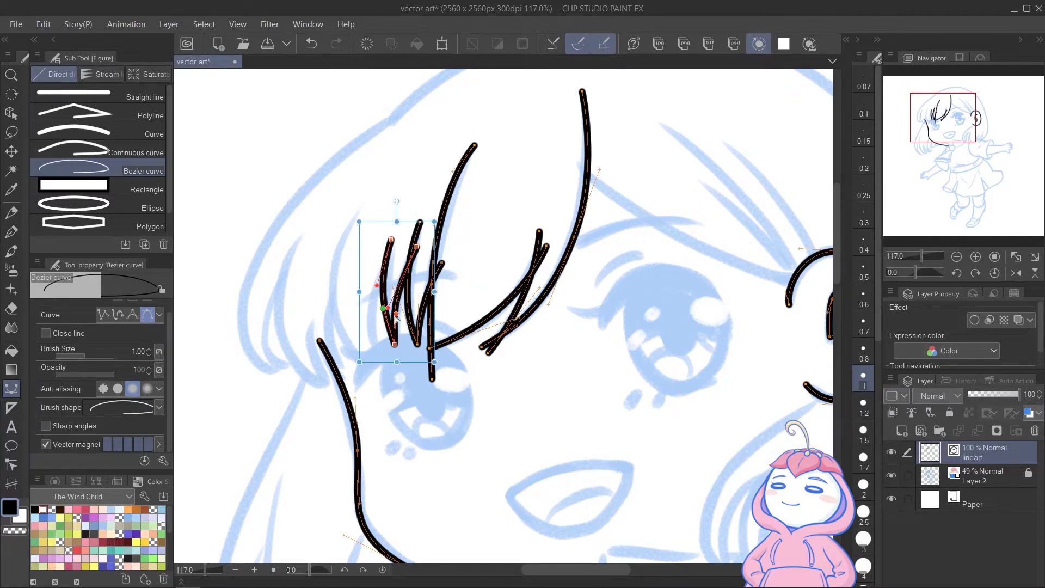
# Trace the next wider fringe lock toward the cheek with a sharp tip and refine its handles
pyautogui.click(394, 255)
pyautogui.moveTo(375, 356); pyautogui.dragTo(381, 392)
pyautogui.moveTo(370, 322); pyautogui.dragTo(364, 287)
pyautogui.keyDown('alt'); pyautogui.click(375, 357); pyautogui.keyUp('alt')
pyautogui.moveTo(356, 220)
pyautogui.mouseDown()
pyautogui.moveTo(406, 108)
pyautogui.moveTo(414, 120)
pyautogui.mouseUp()
pyautogui.press('Return')
pyautogui.moveTo(375, 356); pyautogui.dragTo(358, 353)
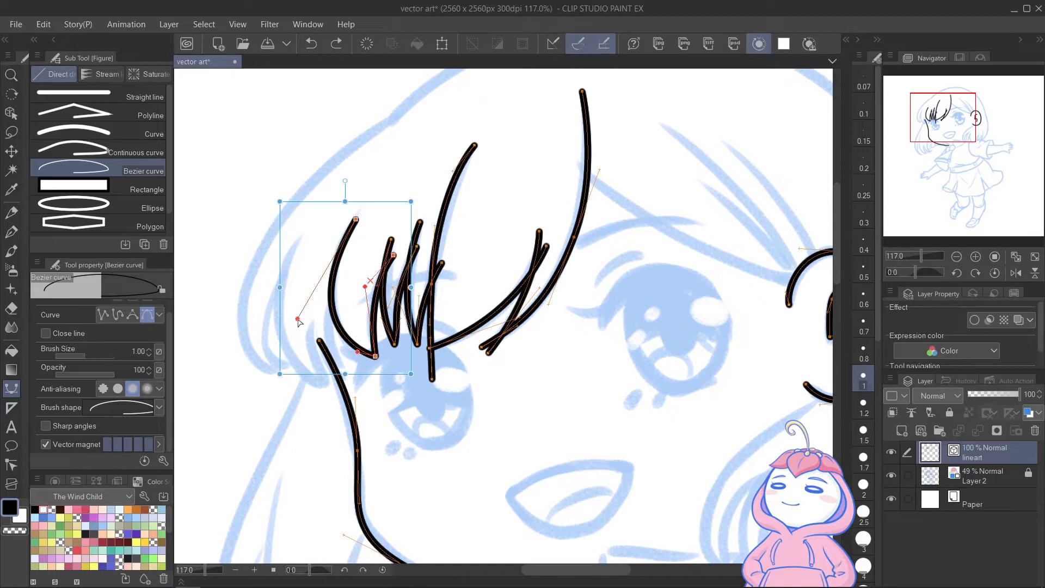
pyautogui.moveTo(298, 319); pyautogui.dragTo(308, 308)
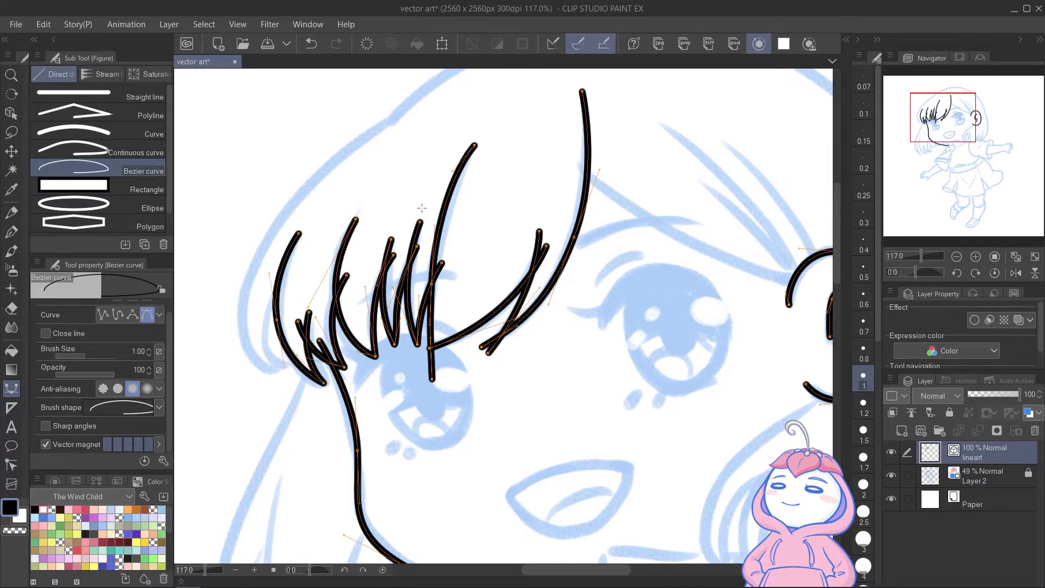
# Trace the outer hair contour beside the fringe down to its tip and add that lock's inner edge
pyautogui.moveTo(422, 208); pyautogui.dragTo(410, 299)
pyautogui.click(378, 209)
pyautogui.moveTo(264, 314); pyautogui.dragTo(226, 375)
pyautogui.moveTo(268, 464); pyautogui.dragTo(323, 490)
pyautogui.press('Return')
pyautogui.moveTo(301, 253); pyautogui.dragTo(299, 260)
pyautogui.moveTo(278, 362); pyautogui.dragTo(259, 389)
pyautogui.moveTo(268, 465); pyautogui.dragTo(300, 503)
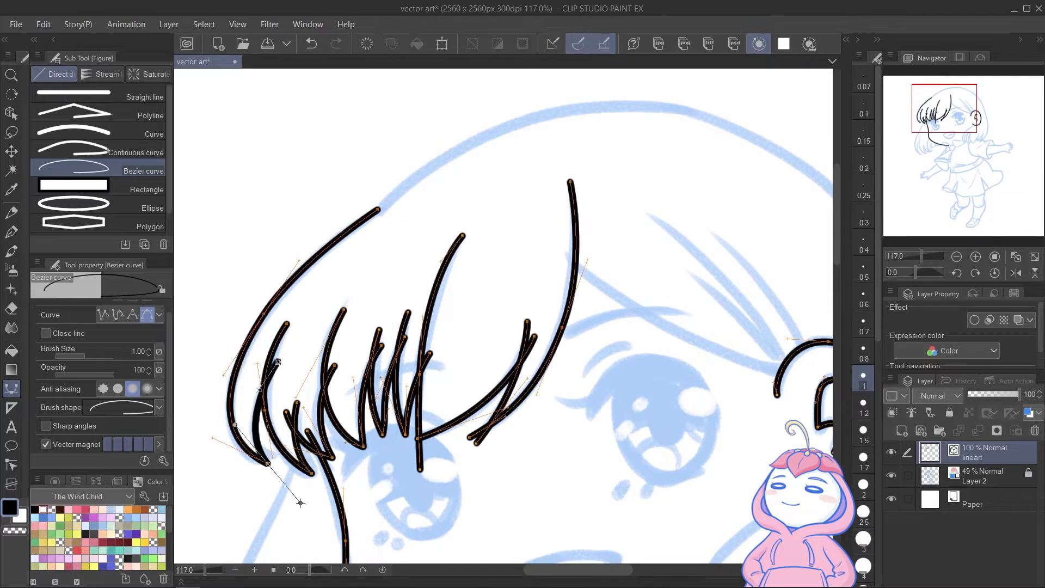
pyautogui.press('Return')
# Trace the head's outer hair contour over the crown and down behind the ear to the lower tip
pyautogui.moveTo(409, 229); pyautogui.dragTo(348, 242)
pyautogui.click(317, 222)
pyautogui.moveTo(504, 124); pyautogui.dragTo(619, 112)
pyautogui.moveTo(680, 245); pyautogui.dragTo(411, 177)
pyautogui.moveTo(532, 168); pyautogui.dragTo(586, 261)
pyautogui.moveTo(548, 380); pyautogui.dragTo(553, 197)
pyautogui.moveTo(625, 276)
pyautogui.mouseDown()
pyautogui.moveTo(609, 353)
pyautogui.moveTo(623, 344)
pyautogui.mouseUp()
pyautogui.moveTo(541, 423); pyautogui.dragTo(490, 452)
pyautogui.press('Return')
# Adjust the crown contour's handles so the top of the head follows the sketch
pyautogui.moveTo(430, 163); pyautogui.dragTo(544, 444)
pyautogui.moveTo(469, 142); pyautogui.dragTo(478, 134)
pyautogui.moveTo(594, 173); pyautogui.dragTo(594, 185)
pyautogui.moveTo(479, 134); pyautogui.dragTo(485, 131)
# Trace two short strands at the lower hair ends behind the ear with Bezier curves
pyautogui.moveTo(588, 413); pyautogui.dragTo(514, 178)
pyautogui.click(612, 327)
pyautogui.moveTo(581, 466); pyautogui.dragTo(536, 514)
pyautogui.press('Return')
pyautogui.click(626, 363)
pyautogui.moveTo(545, 468); pyautogui.dragTo(475, 509)
pyautogui.press('Return')
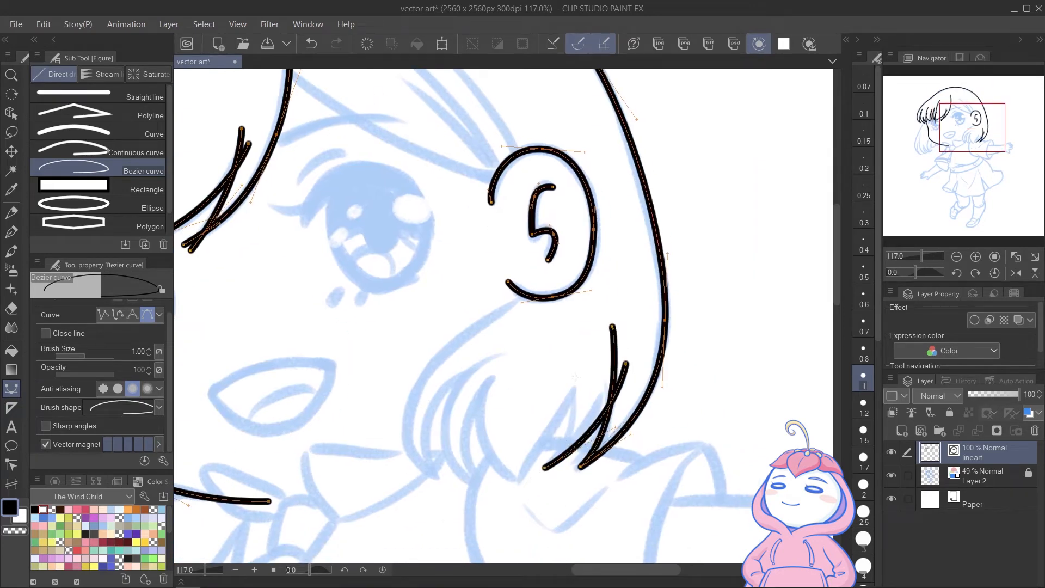
# Trace the curved inner strand below the ear down to its pointed tip
pyautogui.press('Return')
pyautogui.click(500, 351)
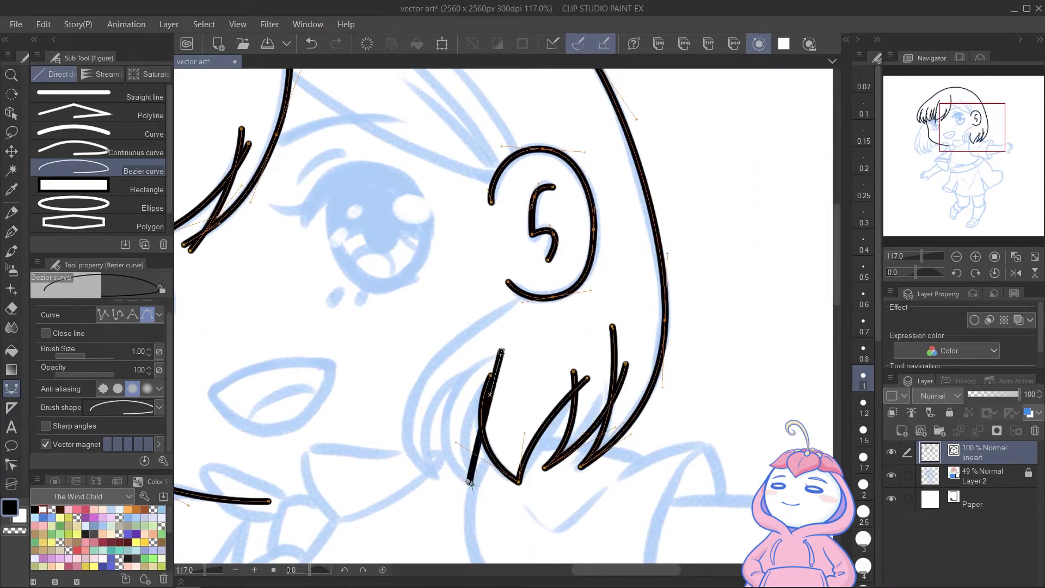
pyautogui.scroll(-1, 500, 351)
pyautogui.moveTo(470, 468); pyautogui.dragTo(541, 545)
pyautogui.press('Return')
# Trace the hair contour from beneath the ear to its tip and refine the nearby handles and end points
pyautogui.click(540, 273)
pyautogui.moveTo(425, 360); pyautogui.dragTo(397, 415)
pyautogui.moveTo(439, 467); pyautogui.dragTo(473, 499)
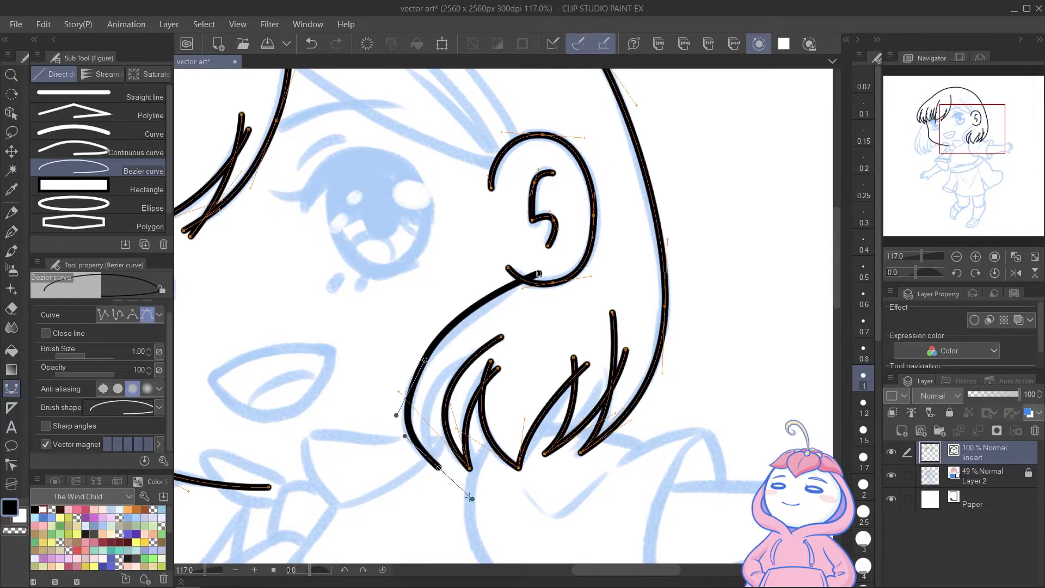
pyautogui.press('Return')
pyautogui.moveTo(453, 304); pyautogui.dragTo(458, 315)
pyautogui.moveTo(404, 436); pyautogui.dragTo(406, 442)
pyautogui.moveTo(439, 467); pyautogui.dragTo(440, 464)
pyautogui.moveTo(390, 405); pyautogui.dragTo(397, 406)
pyautogui.moveTo(429, 396); pyautogui.dragTo(429, 402)
pyautogui.moveTo(469, 468); pyautogui.dragTo(477, 472)
pyautogui.hotkey('ctrl', 'z')
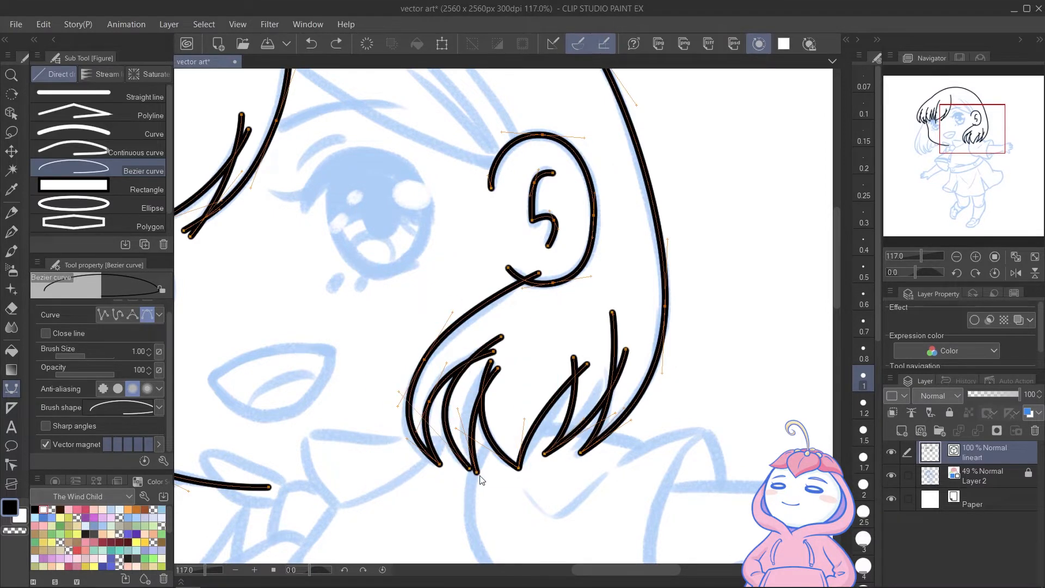
# Trace the long fringe edge sweeping from the central strand to the front of the ear
pyautogui.moveTo(482, 338); pyautogui.dragTo(607, 522)
pyautogui.click(400, 225)
pyautogui.moveTo(631, 350)
pyautogui.mouseDown()
pyautogui.moveTo(765, 377)
pyautogui.moveTo(689, 428)
pyautogui.mouseUp()
pyautogui.press('Return')
# Trace three hair strands converging above the front of the ear with separate Bezier curves
pyautogui.click(487, 189)
pyautogui.press('Return')
pyautogui.click(526, 248)
pyautogui.moveTo(642, 371); pyautogui.dragTo(682, 438)
pyautogui.press('Return')
pyautogui.click(552, 207)
pyautogui.moveTo(654, 343); pyautogui.dragTo(685, 419)
pyautogui.press('Return')
# Trim the overlapping line ends of the fringe strands and of the strands meeting the ear with the vector eraser
pyautogui.moveTo(527, 338); pyautogui.dragTo(638, 308)
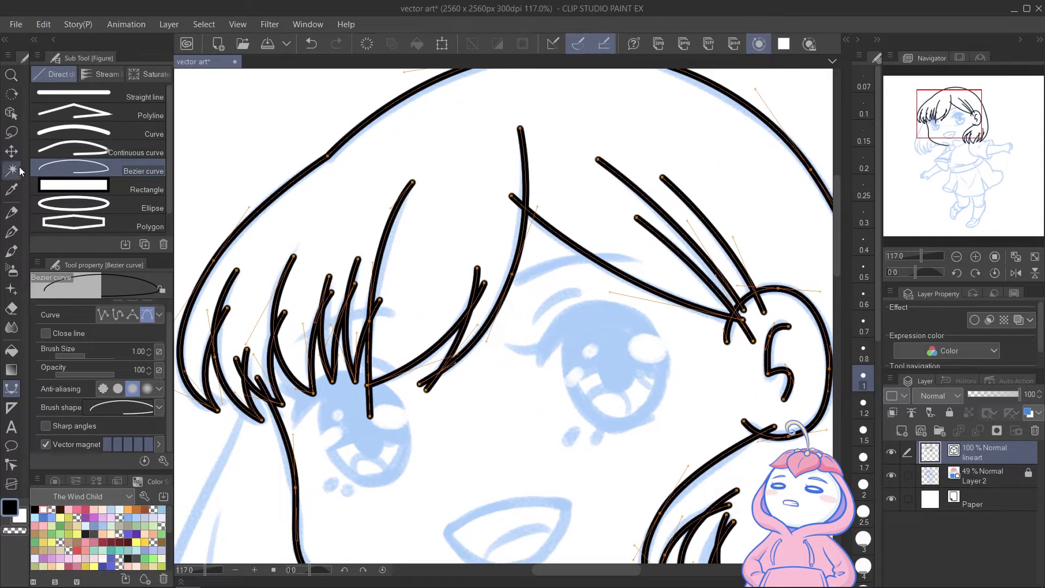
pyautogui.click(11, 309)
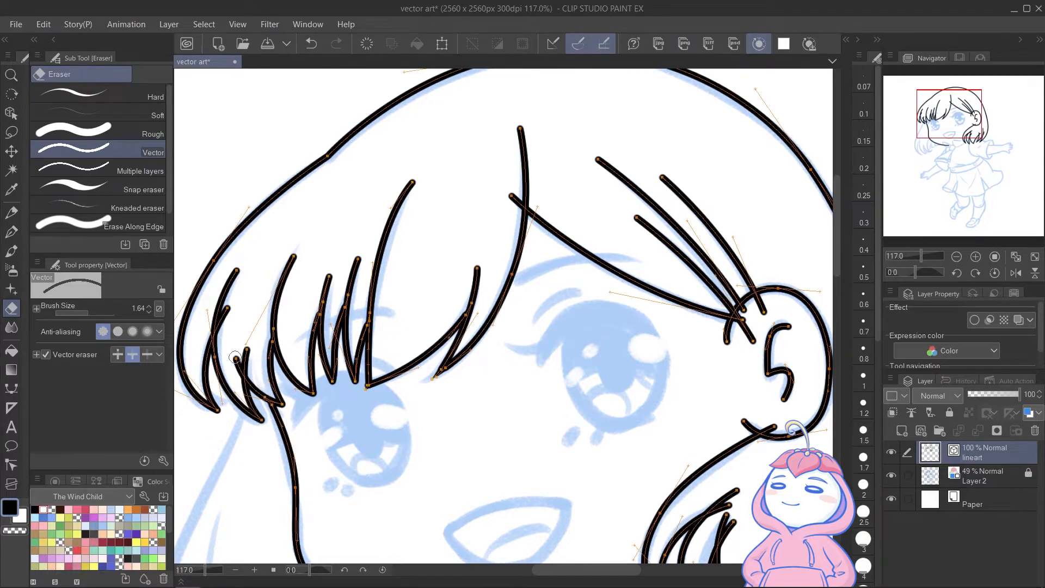
pyautogui.click(760, 312)
pyautogui.moveTo(762, 381); pyautogui.dragTo(637, 140)
pyautogui.click(645, 190)
pyautogui.click(604, 272)
# Trace the outer contour of the side hair lock opposite the ear, from the fringe to its lower tip, as a Bezier curve
pyautogui.moveTo(145, 303); pyautogui.dragTo(292, 348)
pyautogui.press('u')
pyautogui.moveTo(262, 272); pyautogui.dragTo(372, 266)
pyautogui.moveTo(277, 391); pyautogui.dragTo(267, 405)
pyautogui.moveTo(354, 548); pyautogui.dragTo(441, 552)
pyautogui.press('Return')
# Trace an inner strand of the side lock to the contour's tip and fine-tune the outer contour's control point and handle
pyautogui.click(348, 338)
pyautogui.moveTo(311, 435); pyautogui.dragTo(310, 498)
pyautogui.click(354, 525)
pyautogui.press('Return')
pyautogui.keyDown('ctrl'); pyautogui.click(311, 310); pyautogui.keyUp('ctrl')
pyautogui.moveTo(311, 309); pyautogui.dragTo(316, 312)
pyautogui.moveTo(272, 385); pyautogui.dragTo(273, 393)
# Trace the remaining overlapping strands of the side lock, ending with the one that starts at the jawline
pyautogui.click(347, 298)
pyautogui.moveTo(333, 437); pyautogui.dragTo(349, 484)
pyautogui.moveTo(414, 508); pyautogui.dragTo(452, 509)
pyautogui.press('Return')
pyautogui.click(370, 408)
pyautogui.moveTo(414, 508); pyautogui.dragTo(469, 539)
pyautogui.press('Return')
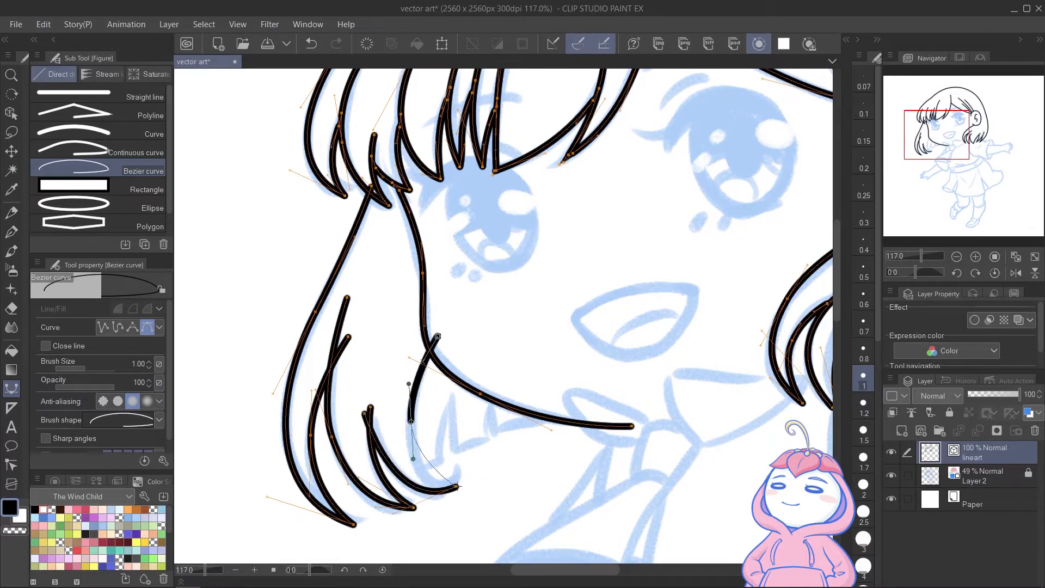
pyautogui.press('Return')
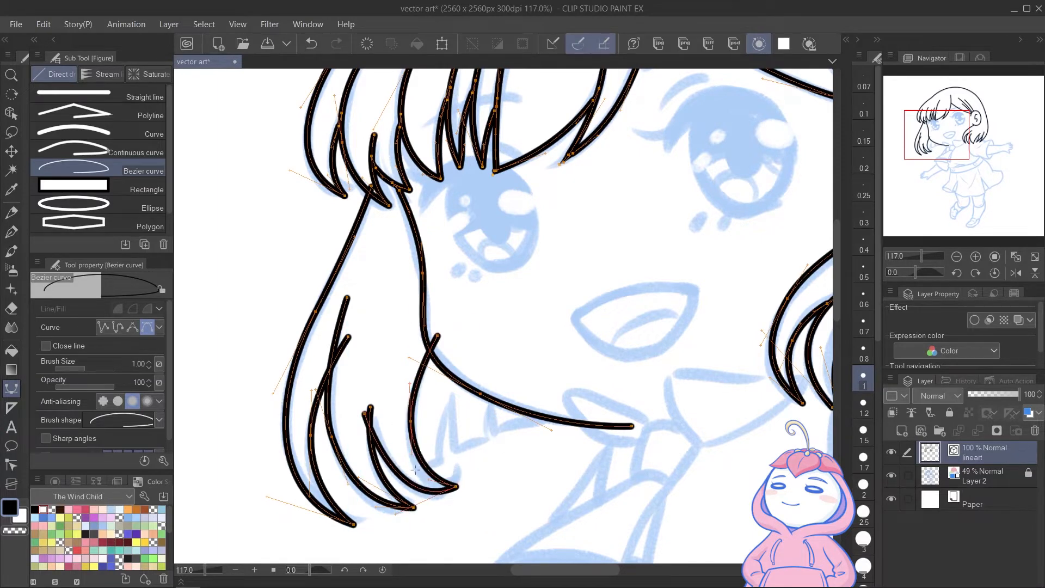
# Trace the hair edge behind the neck and its small pointed gaps between the side lock and the chin line
pyautogui.moveTo(416, 468); pyautogui.dragTo(456, 433)
pyautogui.moveTo(571, 412); pyautogui.dragTo(674, 403)
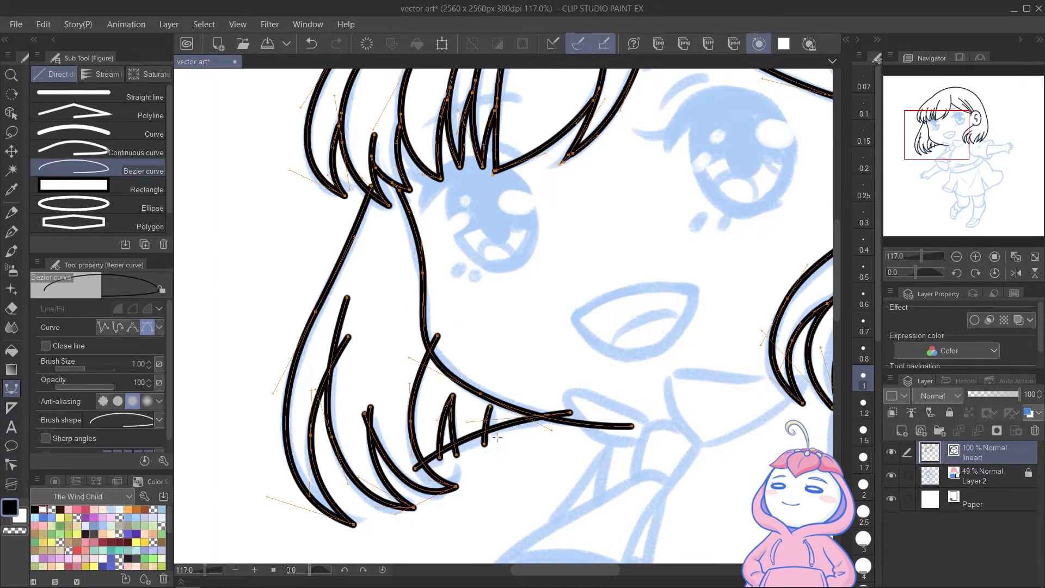
pyautogui.press('Return')
# Trim the overlapping line pieces around the small hair points beneath the jaw with the vector eraser
pyautogui.press('e')
pyautogui.scroll(5, 491, 425)
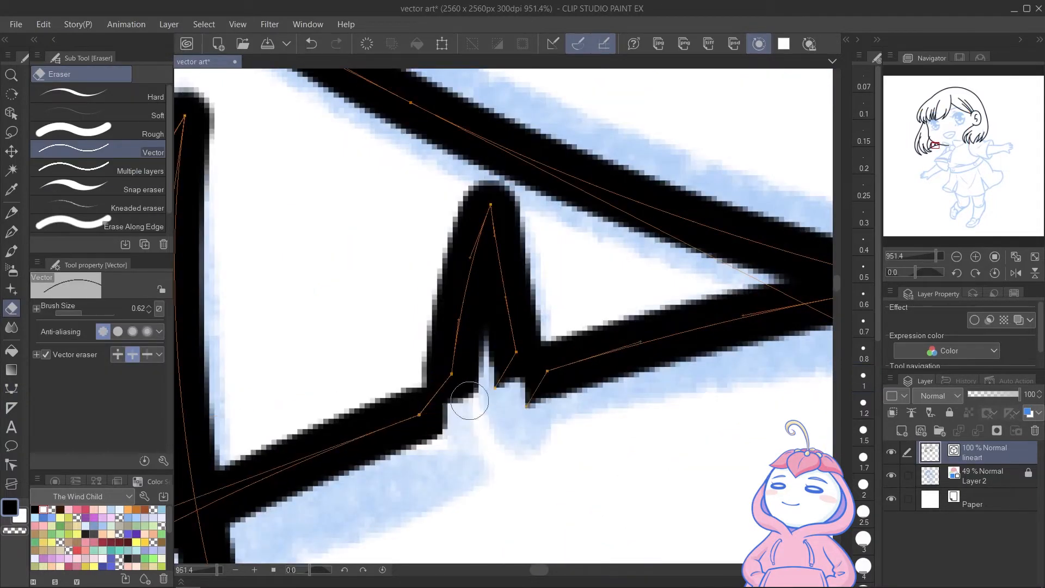
pyautogui.moveTo(500, 402)
pyautogui.mouseDown()
pyautogui.moveTo(536, 389)
pyautogui.moveTo(513, 375)
pyautogui.mouseUp()
pyautogui.moveTo(327, 512); pyautogui.dragTo(191, 536)
pyautogui.scroll(-3, 467, 354)
pyautogui.moveTo(246, 341); pyautogui.dragTo(260, 331)
pyautogui.moveTo(436, 133); pyautogui.dragTo(422, 158)
pyautogui.scroll(-4, 480, 280)
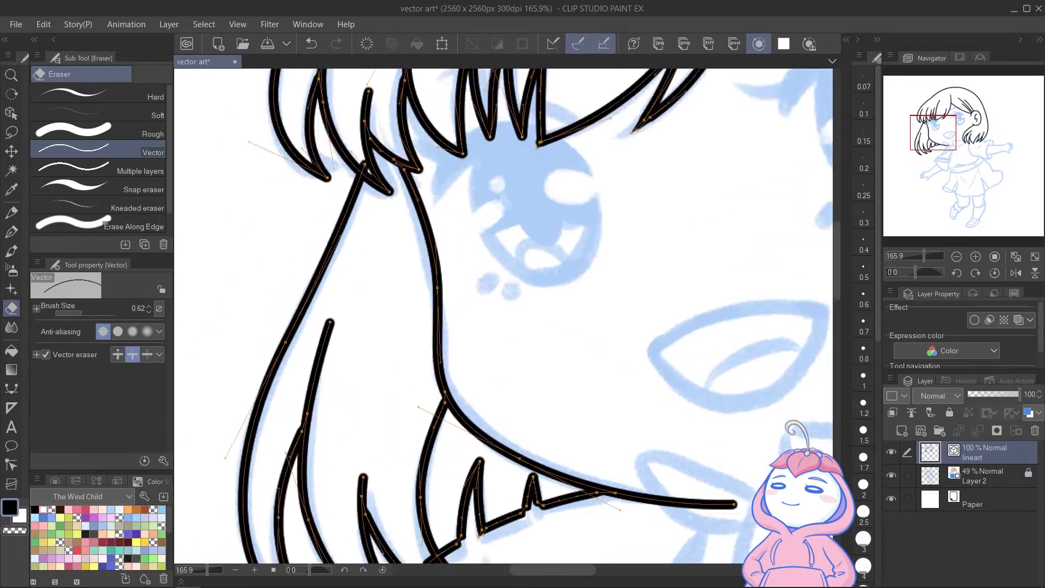
# Trace the upper edge of the open mouth from corner to corner with a Bezier curve
pyautogui.moveTo(544, 305); pyautogui.dragTo(433, 309)
pyautogui.click(11, 388)
pyautogui.scroll(3, 522, 300)
pyautogui.moveTo(357, 340); pyautogui.dragTo(376, 313)
pyautogui.moveTo(460, 286); pyautogui.dragTo(542, 266)
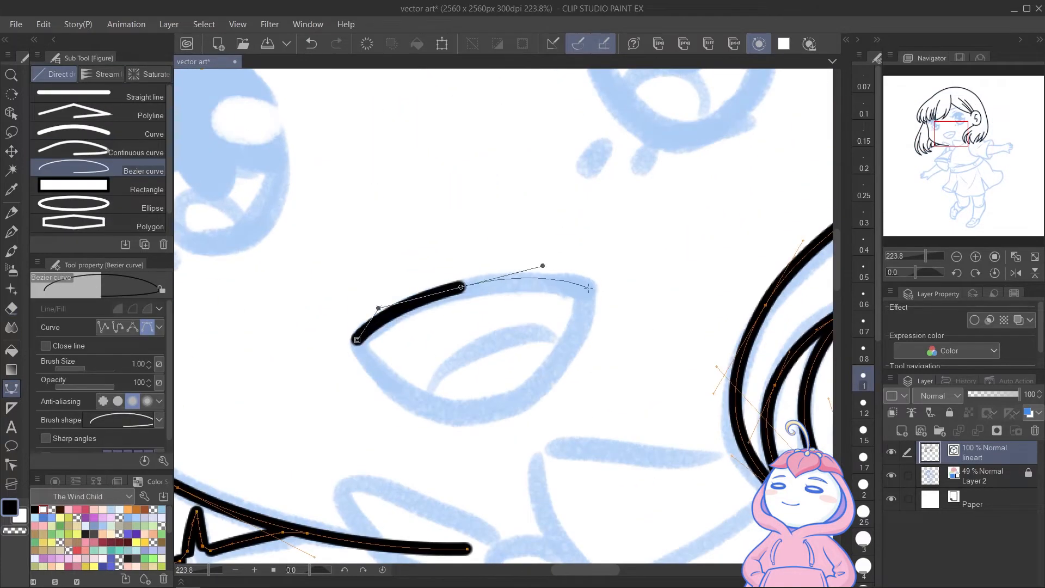
pyautogui.click(589, 288)
pyautogui.press('Return')
# Trace the rounded lower edge of the mouth, joining both corners of the upper edge
pyautogui.click(357, 339)
pyautogui.click(589, 289)
pyautogui.moveTo(483, 413); pyautogui.dragTo(580, 390)
pyautogui.press('Return')
# Trace the upper lash outline of the eye beneath the fringe and the brow line above it
pyautogui.scroll(-1, 548, 362)
pyautogui.moveTo(458, 198); pyautogui.dragTo(530, 344)
pyautogui.click(398, 294)
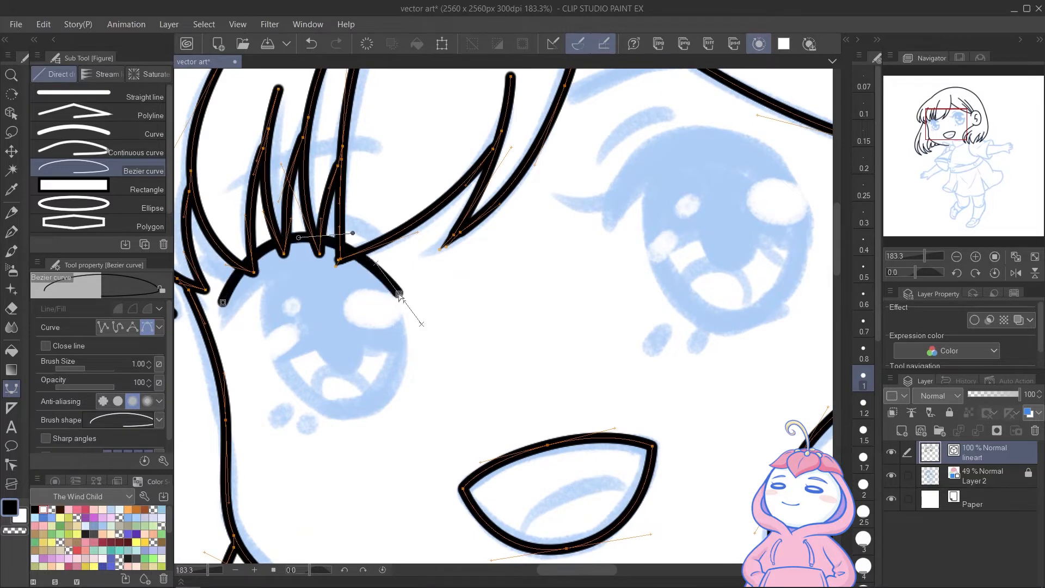
pyautogui.moveTo(288, 264); pyautogui.dragTo(245, 278)
pyautogui.click(223, 327)
pyautogui.click(222, 302)
pyautogui.moveTo(332, 252); pyautogui.dragTo(394, 259)
pyautogui.press('Return')
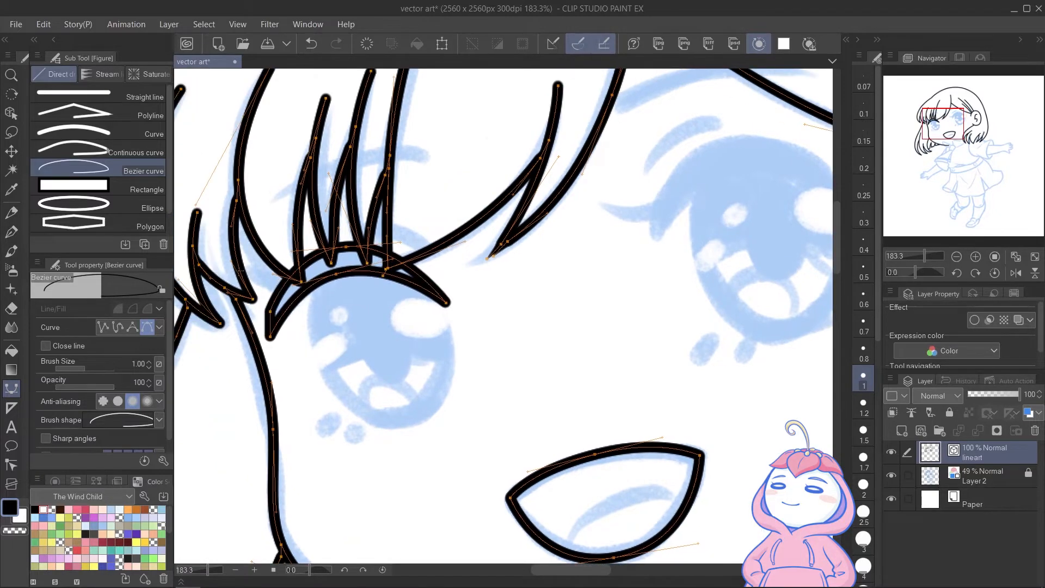
pyautogui.moveTo(429, 154); pyautogui.dragTo(522, 167)
pyautogui.press('Return')
# Trace the arched top edge of the upper lash and its short corner stroke on the eye nearer the ear
pyautogui.moveTo(577, 191); pyautogui.dragTo(423, 295)
pyautogui.click(499, 314)
pyautogui.moveTo(592, 241); pyautogui.dragTo(655, 244)
pyautogui.moveTo(698, 308); pyautogui.dragTo(712, 335)
pyautogui.moveTo(655, 244); pyautogui.dragTo(656, 237)
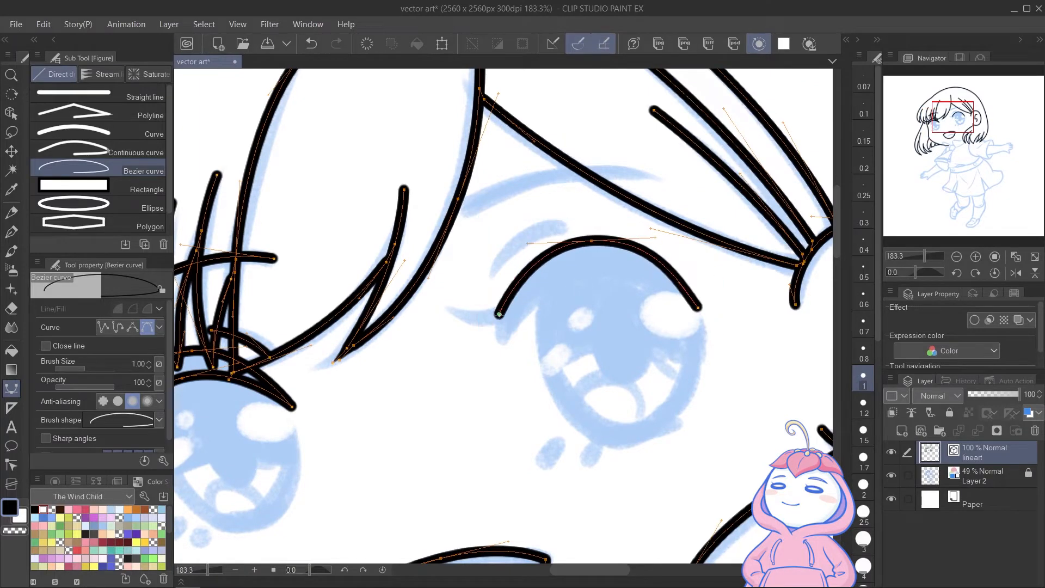
pyautogui.moveTo(498, 347); pyautogui.dragTo(499, 348)
pyautogui.press('Return')
# Close the lash shape of the eye nearer the ear with a lower curve, undoing the last handle change
pyautogui.click(698, 308)
pyautogui.moveTo(583, 271); pyautogui.dragTo(526, 284)
pyautogui.moveTo(499, 347); pyautogui.dragTo(481, 374)
pyautogui.moveTo(587, 269); pyautogui.dragTo(581, 271)
pyautogui.moveTo(658, 275); pyautogui.dragTo(657, 237)
pyautogui.hotkey('ctrl', 'z')
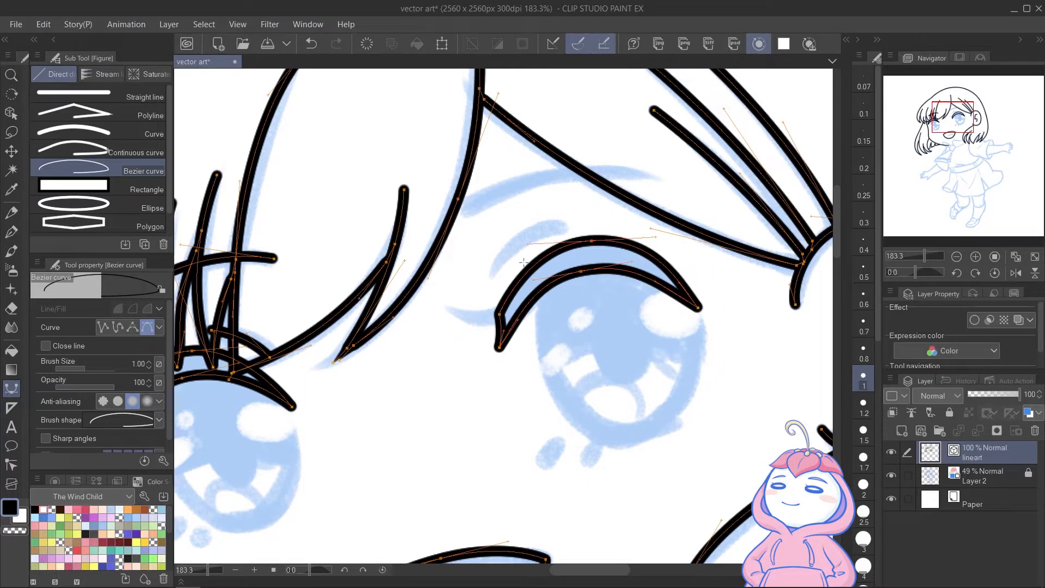
# Trace the eyelid crease and the eyebrow above the eye nearer the ear
pyautogui.click(493, 271)
pyautogui.moveTo(563, 227); pyautogui.dragTo(609, 226)
pyautogui.press('Return')
pyautogui.moveTo(663, 180); pyautogui.dragTo(597, 177)
pyautogui.moveTo(466, 208); pyautogui.dragTo(373, 265)
pyautogui.press('Return')
pyautogui.moveTo(466, 208); pyautogui.dragTo(467, 211)
# Trace the short lash flick extending from the corner of the eye nearer the ear
pyautogui.click(442, 306)
pyautogui.moveTo(500, 314)
pyautogui.mouseDown()
pyautogui.moveTo(541, 298)
pyautogui.moveTo(527, 305)
pyautogui.mouseUp()
pyautogui.press('Return')
# Draw an ellipse over the iris of the eye beneath the fringe and set its brush size to 1
pyautogui.moveTo(491, 365); pyautogui.dragTo(598, 282)
pyautogui.click(136, 207)
pyautogui.moveTo(288, 309)
pyautogui.mouseDown()
pyautogui.moveTo(327, 386)
pyautogui.moveTo(395, 453)
pyautogui.mouseUp()
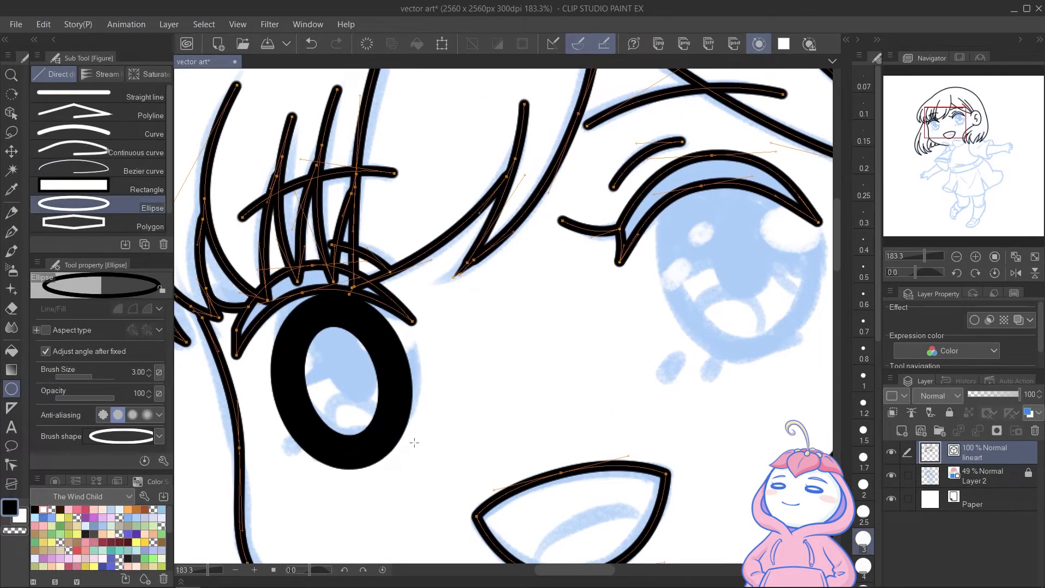
pyautogui.click(415, 440)
pyautogui.click(12, 114)
pyautogui.click(142, 383)
pyautogui.write('1')
pyautogui.press('Return')
# Reshape and scale the iris ellipse to fit the sketched iris beneath the fringe
pyautogui.moveTo(367, 321); pyautogui.dragTo(375, 302)
pyautogui.moveTo(351, 239)
pyautogui.mouseDown()
pyautogui.moveTo(364, 240)
pyautogui.moveTo(348, 240)
pyautogui.mouseUp()
pyautogui.moveTo(355, 467); pyautogui.dragTo(355, 482)
pyautogui.moveTo(349, 260); pyautogui.dragTo(347, 252)
pyautogui.moveTo(266, 366); pyautogui.dragTo(246, 367)
pyautogui.moveTo(439, 358); pyautogui.dragTo(471, 355)
pyautogui.moveTo(393, 361); pyautogui.dragTo(383, 354)
pyautogui.moveTo(234, 362); pyautogui.dragTo(239, 362)
pyautogui.moveTo(460, 348); pyautogui.dragTo(442, 361)
# Copy and paste the iris ellipse, then move and scale the copy to fit the eye nearer the ear
pyautogui.moveTo(441, 366); pyautogui.dragTo(650, 370)
pyautogui.hotkey('ctrl', 'c')
pyautogui.hotkey('ctrl', 'v')
pyautogui.moveTo(696, 269); pyautogui.dragTo(720, 253)
pyautogui.moveTo(616, 232); pyautogui.dragTo(634, 234)
pyautogui.moveTo(731, 268); pyautogui.dragTo(739, 253)
pyautogui.moveTo(636, 220); pyautogui.dragTo(620, 221)
pyautogui.moveTo(615, 473); pyautogui.dragTo(615, 467)
pyautogui.moveTo(724, 355); pyautogui.dragTo(731, 349)
pyautogui.moveTo(624, 221); pyautogui.dragTo(636, 222)
pyautogui.moveTo(727, 364); pyautogui.dragTo(730, 363)
# Trim the parts of both iris ellipses that overlap the upper lashes with the vector eraser
pyautogui.moveTo(654, 343); pyautogui.dragTo(700, 312)
pyautogui.press('e')
pyautogui.click(651, 234)
pyautogui.moveTo(480, 337); pyautogui.dragTo(589, 313)
pyautogui.click(352, 323)
pyautogui.hotkey('ctrl', 'z')
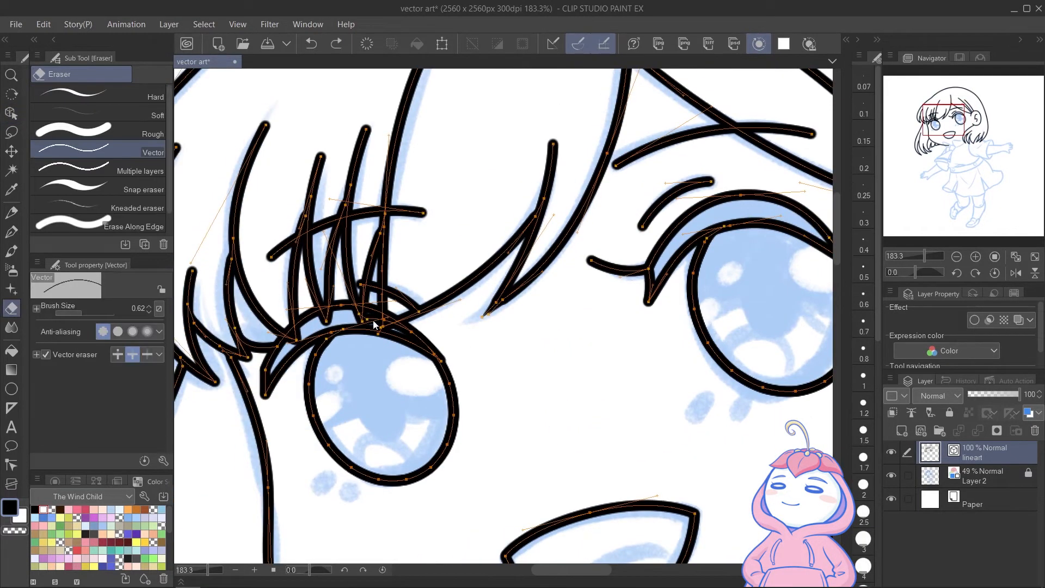
pyautogui.press('Delete')
# Add the two short lower lash marks beneath each eye
pyautogui.moveTo(502, 448); pyautogui.dragTo(499, 439)
pyautogui.click(11, 389)
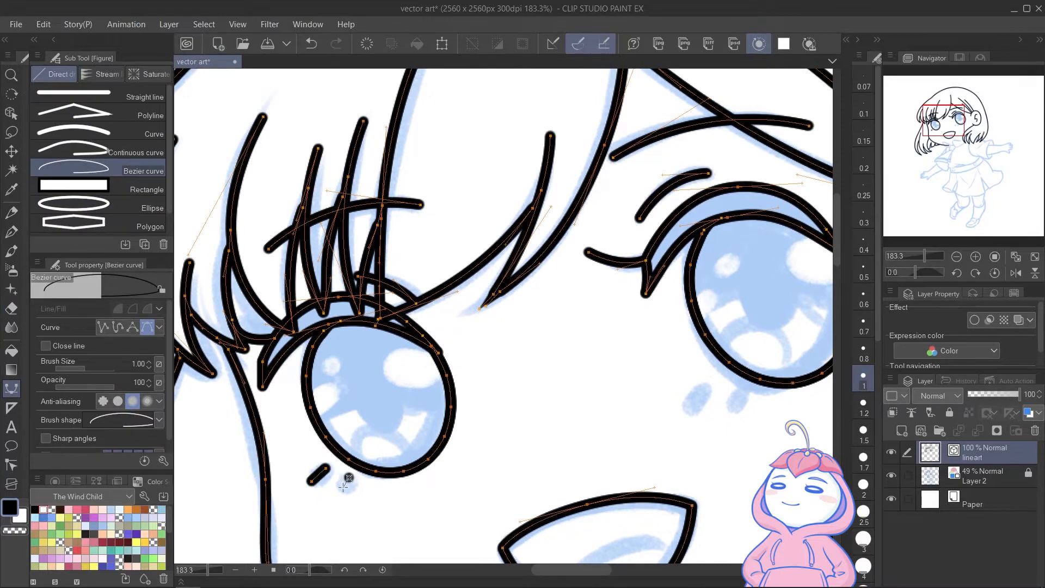
pyautogui.moveTo(707, 408); pyautogui.dragTo(580, 368)
pyautogui.press('F6')
pyautogui.press('o')
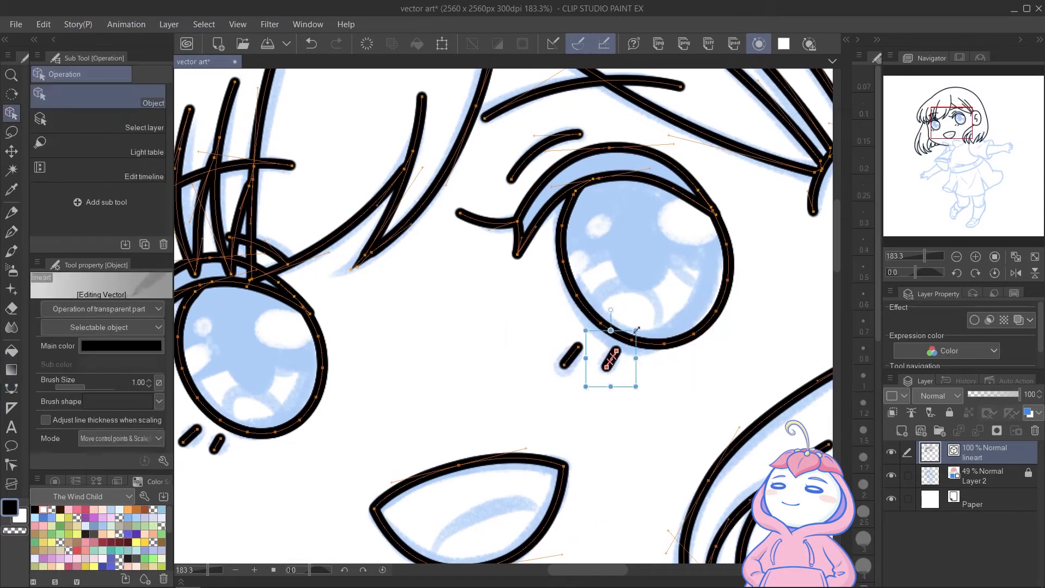
pyautogui.scroll(-2, 645, 422)
pyautogui.click(704, 313)
# Trace the large loop of the neck bow between the knot and the hair below the ear as a closed shape
pyautogui.scroll(-2, 601, 373)
pyautogui.scroll(3, 599, 435)
pyautogui.press('u')
pyautogui.click(743, 268)
pyautogui.moveTo(626, 271); pyautogui.dragTo(576, 264)
pyautogui.moveTo(543, 281); pyautogui.dragTo(543, 303)
pyautogui.click(585, 361)
pyautogui.click(744, 268)
# Trace the bow's small loop beneath the chin and the central knot, giving the knot sharp corners
pyautogui.moveTo(522, 338); pyautogui.dragTo(458, 306)
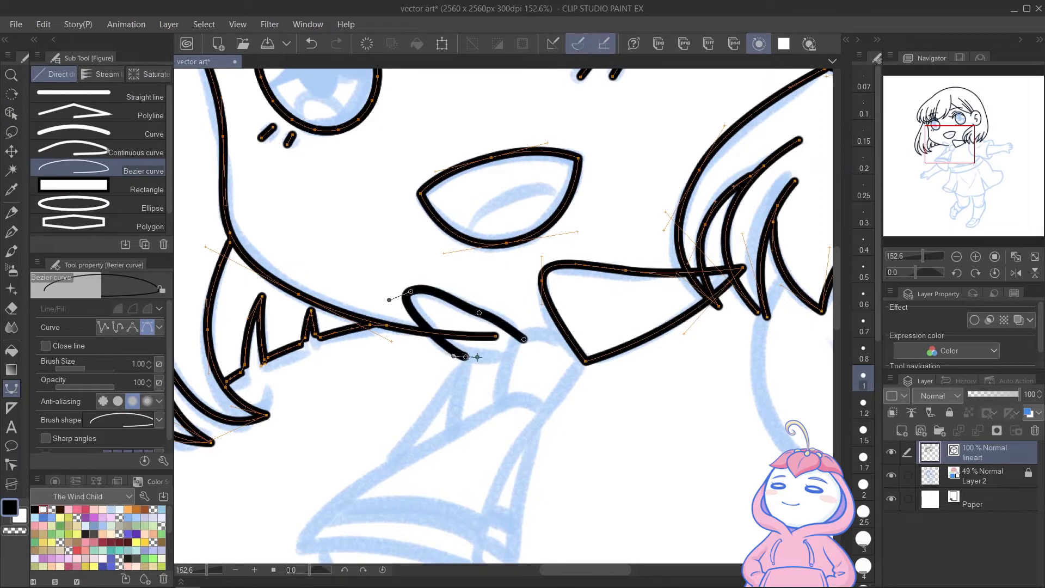
pyautogui.click(524, 340)
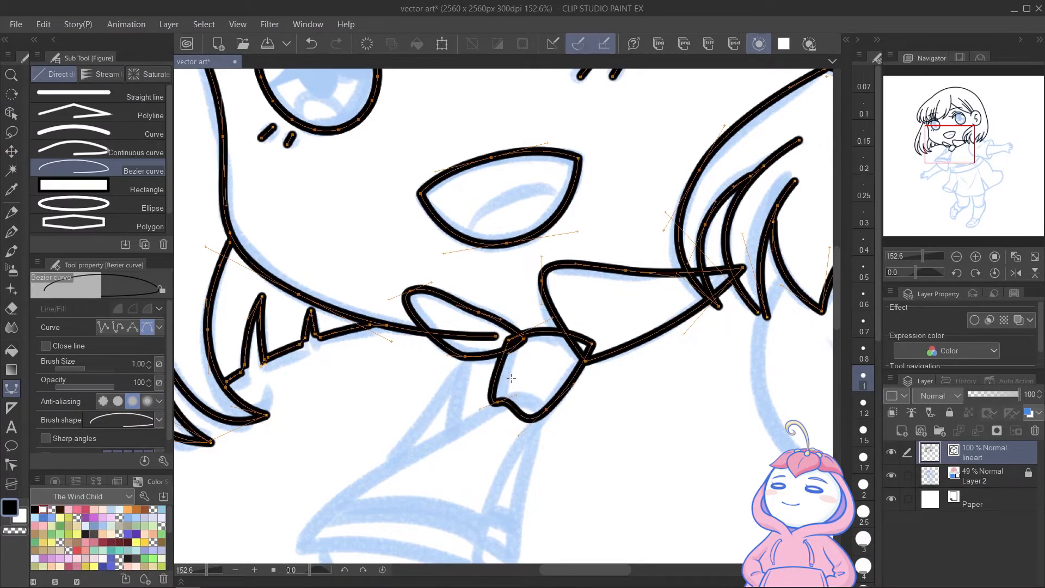
pyautogui.press('y')
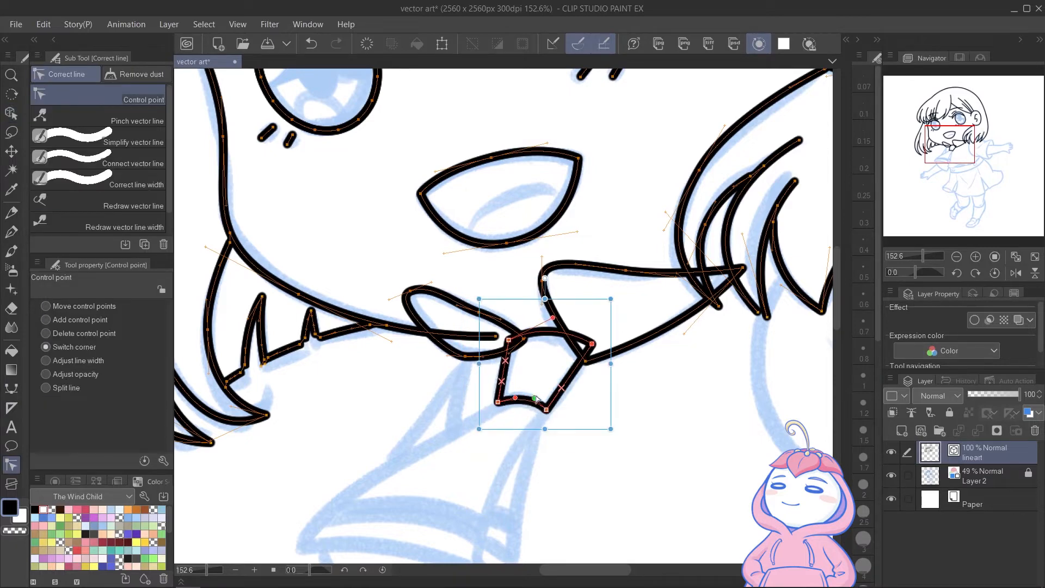
# Trace the long chest line curving from beneath the bow's small loop down to the waist
pyautogui.press('u')
pyautogui.moveTo(545, 354); pyautogui.dragTo(553, 280)
pyautogui.click(473, 272)
pyautogui.moveTo(462, 398); pyautogui.dragTo(469, 457)
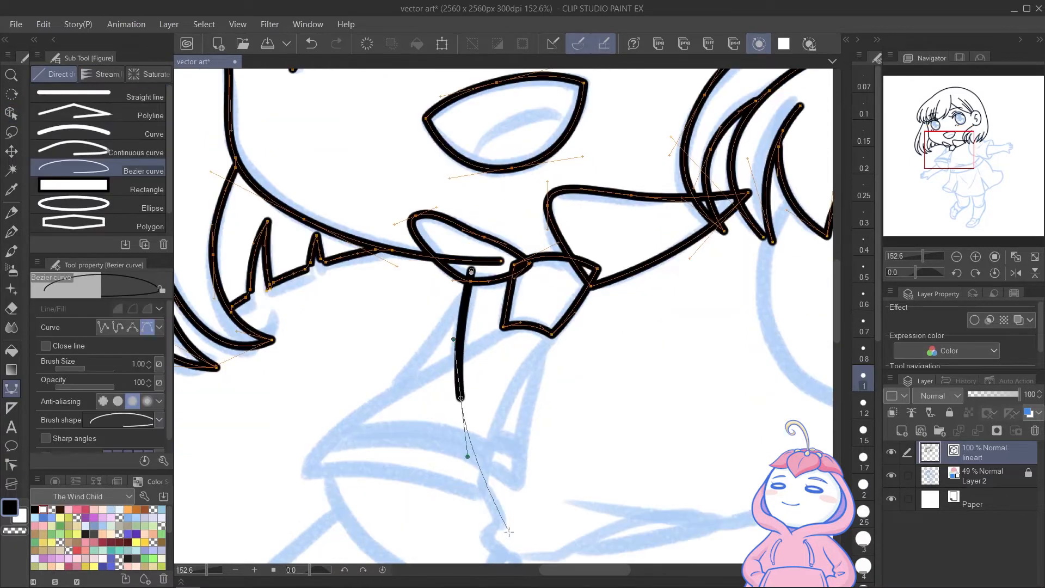
pyautogui.doubleClick(510, 533)
pyautogui.moveTo(510, 533); pyautogui.dragTo(539, 444)
# Trace the bow's wide tail as a Bezier curve from the knot out to its pointed corner and back up to the knot
pyautogui.click(552, 228)
pyautogui.moveTo(378, 333); pyautogui.dragTo(332, 368)
pyautogui.click(332, 388)
pyautogui.moveTo(511, 414); pyautogui.dragTo(596, 462)
pyautogui.moveTo(586, 231); pyautogui.dragTo(617, 200)
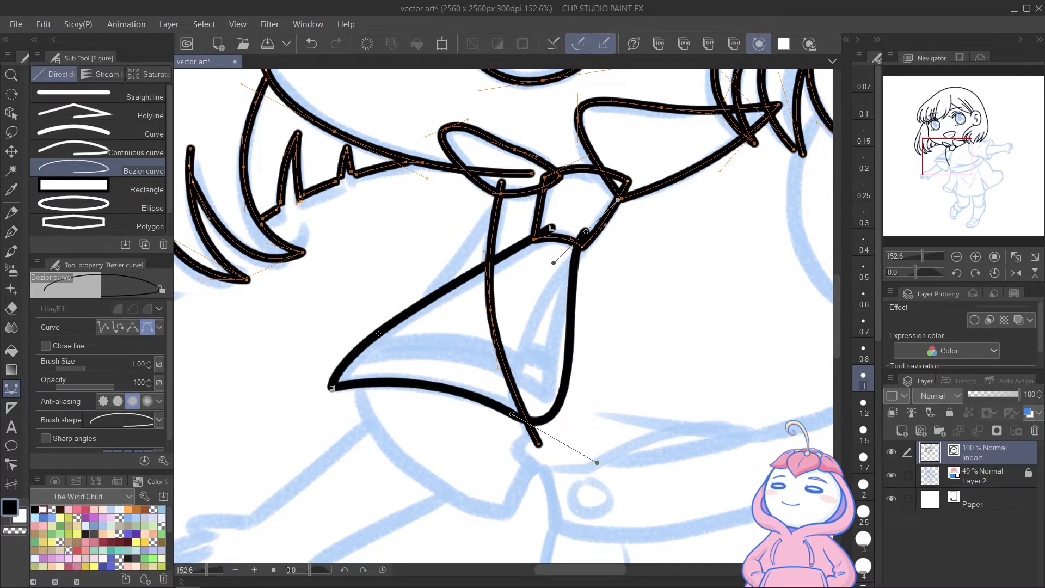
# Turn the wide tail's lower tip into a sharp corner and adjust its points and handles to follow the sketch
pyautogui.press('y')
pyautogui.click(511, 413)
pyautogui.moveTo(391, 395); pyautogui.dragTo(402, 366)
pyautogui.moveTo(451, 405); pyautogui.dragTo(468, 381)
pyautogui.moveTo(530, 351); pyautogui.dragTo(516, 354)
pyautogui.moveTo(586, 231); pyautogui.dragTo(584, 241)
pyautogui.moveTo(552, 273); pyautogui.dragTo(544, 278)
pyautogui.moveTo(552, 228); pyautogui.dragTo(559, 226)
# Trace the bow's narrow second tail from the knot, then sharpen its lower tip and straighten its outer edge
pyautogui.press('u')
pyautogui.click(586, 228)
pyautogui.moveTo(549, 403); pyautogui.dragTo(552, 489)
pyautogui.moveTo(463, 362); pyautogui.dragTo(381, 376)
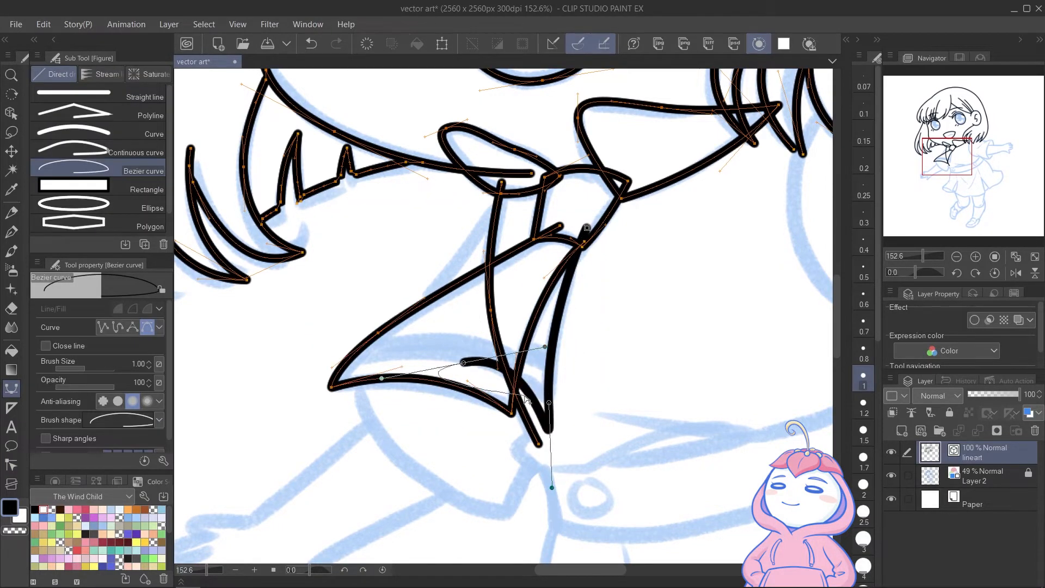
pyautogui.press('y')
pyautogui.click(548, 403)
pyautogui.moveTo(548, 352)
pyautogui.mouseDown()
pyautogui.moveTo(520, 368)
pyautogui.moveTo(551, 314)
pyautogui.mouseUp()
# Trim the part of the chest line that runs through the bow's wide tail with the vector eraser
pyautogui.press('e')
pyautogui.moveTo(486, 352); pyautogui.dragTo(507, 380)
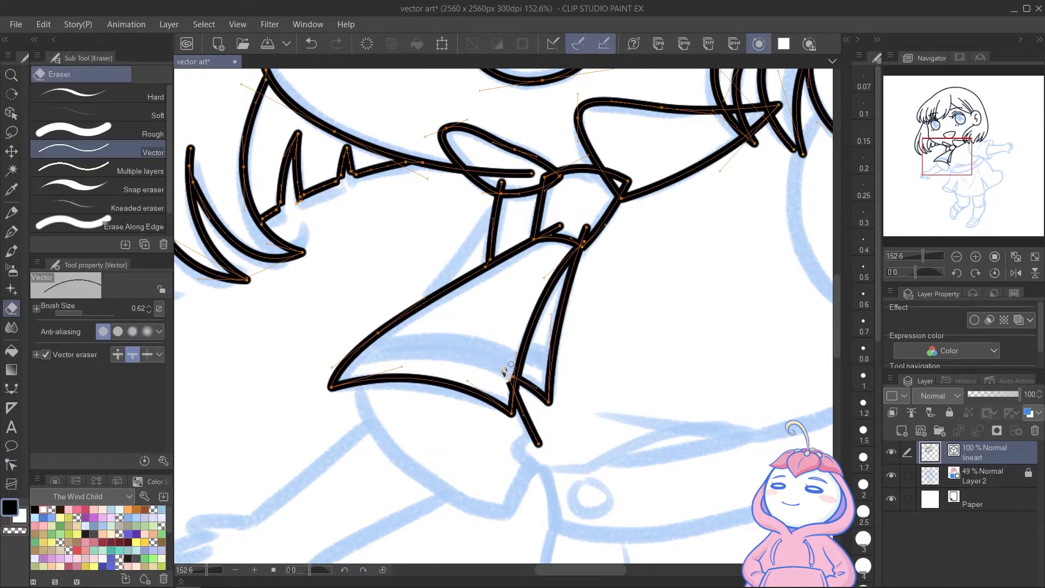
pyautogui.moveTo(473, 307); pyautogui.dragTo(490, 269)
# Trace the sleeve outline from beneath the bow's small loop around to the waist and sharpen its lower corner
pyautogui.press('u')
pyautogui.click(520, 158)
pyautogui.moveTo(369, 337); pyautogui.dragTo(376, 406)
pyautogui.moveTo(523, 477); pyautogui.dragTo(667, 516)
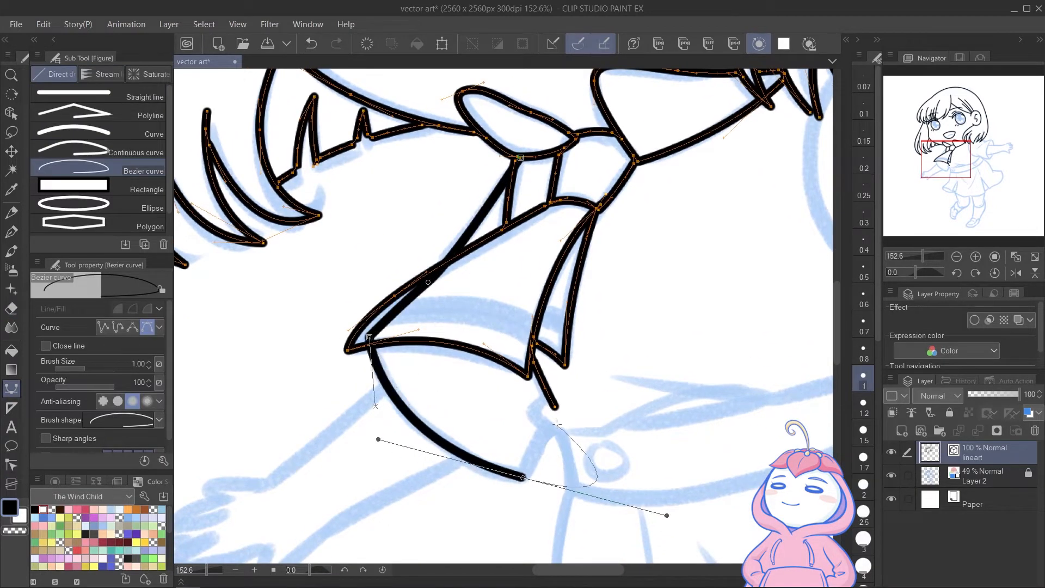
pyautogui.doubleClick(564, 385)
pyautogui.press('y')
pyautogui.click(523, 478)
pyautogui.moveTo(376, 406); pyautogui.dragTo(390, 433)
pyautogui.moveTo(472, 431); pyautogui.dragTo(450, 464)
pyautogui.moveTo(539, 445); pyautogui.dragTo(576, 435)
# Trace the shirt hem curling at the waist and sweeping right above the first button as a Bezier curve
pyautogui.press('u')
pyautogui.moveTo(610, 433); pyautogui.dragTo(618, 429)
pyautogui.moveTo(743, 381); pyautogui.dragTo(795, 376)
pyautogui.press('Return')
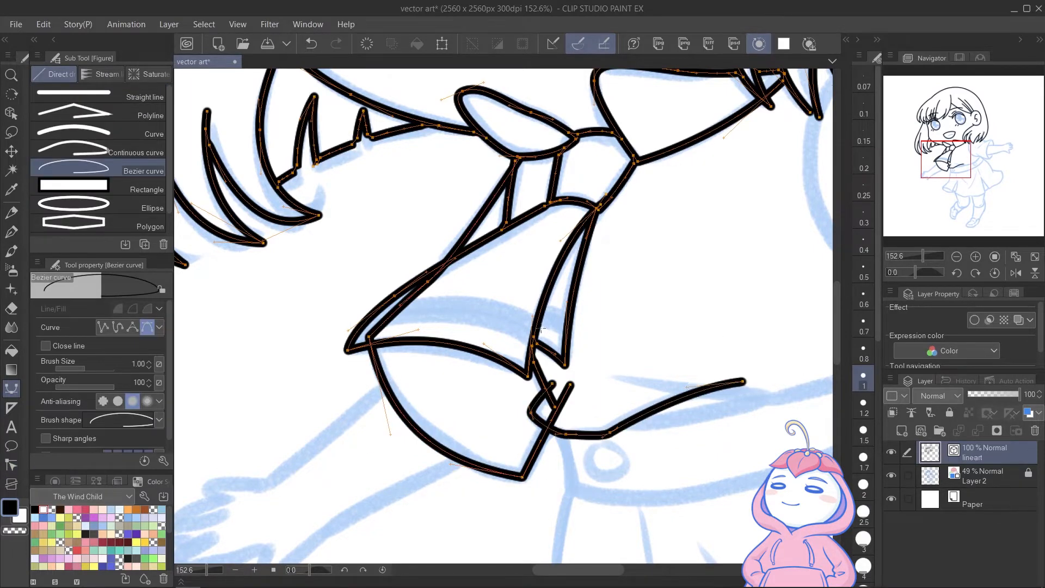
# Trace the long shirt hem line curving up toward the waistband's right end and adjust its handles to match the sketch
pyautogui.moveTo(690, 352); pyautogui.dragTo(512, 332)
pyautogui.click(434, 359)
pyautogui.moveTo(571, 380); pyautogui.dragTo(591, 382)
pyautogui.moveTo(689, 359); pyautogui.dragTo(698, 352)
pyautogui.moveTo(791, 241); pyautogui.dragTo(811, 191)
pyautogui.press('Return')
pyautogui.keyDown('ctrl'); pyautogui.click(688, 358); pyautogui.keyUp('ctrl')
pyautogui.moveTo(689, 358); pyautogui.dragTo(719, 336)
pyautogui.moveTo(604, 327); pyautogui.dragTo(632, 296)
# Trim the overlapping line ends around the sleeve and the shirt hem at the waist with the vector eraser
pyautogui.press('e')
pyautogui.moveTo(420, 340)
pyautogui.mouseDown()
pyautogui.moveTo(401, 337)
pyautogui.moveTo(422, 345)
pyautogui.mouseUp()
pyautogui.moveTo(575, 324); pyautogui.dragTo(571, 344)
pyautogui.moveTo(571, 337)
pyautogui.mouseDown()
pyautogui.moveTo(579, 348)
pyautogui.moveTo(487, 397)
pyautogui.mouseUp()
# Trace the waistband's upper edge beneath the shirt folds and its short left end
pyautogui.press('u')
pyautogui.click(356, 434)
pyautogui.moveTo(577, 391); pyautogui.dragTo(680, 348)
pyautogui.press('Return')
pyautogui.press('Return')
# Trace the waistband's lower edge as a long curve, adjust it to the sketch, and trim the overlapping stub near its left end
pyautogui.click(327, 495)
pyautogui.moveTo(484, 501); pyautogui.dragTo(569, 483)
pyautogui.moveTo(782, 311); pyautogui.dragTo(750, 187)
pyautogui.press('Return')
pyautogui.keyDown('ctrl'); pyautogui.click(633, 328); pyautogui.keyUp('ctrl')
pyautogui.moveTo(636, 332); pyautogui.dragTo(632, 330)
pyautogui.keyDown('ctrl'); pyautogui.click(492, 483); pyautogui.keyUp('ctrl')
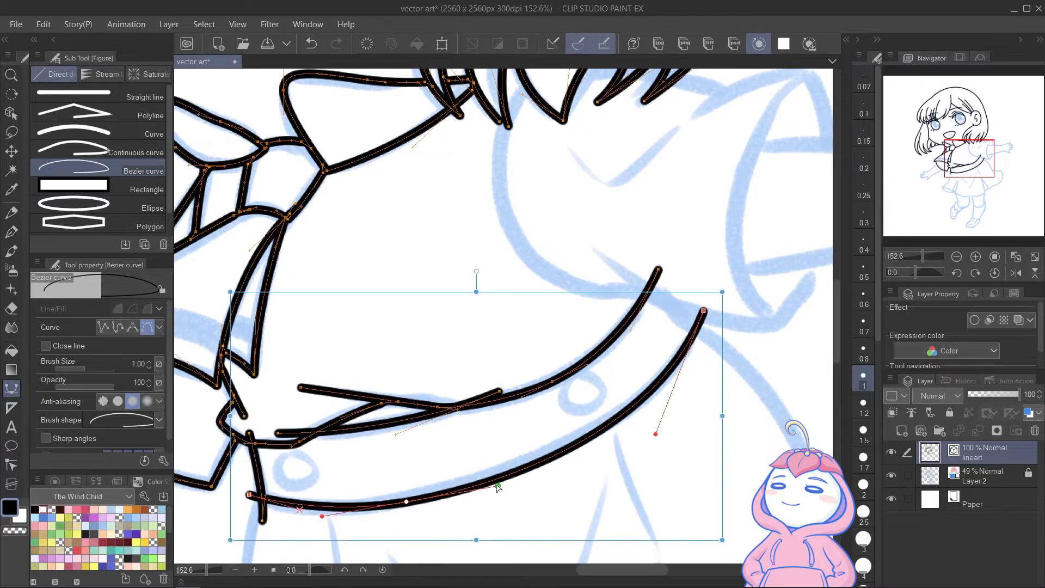
pyautogui.press('e')
pyautogui.click(287, 437)
# Draw the left waistband button as a small ellipse and position it over the sketched button
pyautogui.press('u')
pyautogui.moveTo(276, 455); pyautogui.dragTo(316, 496)
pyautogui.click(476, 450)
pyautogui.press('o')
pyautogui.click(315, 470)
pyautogui.moveTo(327, 437); pyautogui.dragTo(328, 433)
# Duplicate the button and place the copy on the sketched button at the waistband's right side
pyautogui.hotkey('ctrl', 'c')
pyautogui.hotkey('ctrl', 'v')
pyautogui.moveTo(328, 433); pyautogui.dragTo(612, 361)
pyautogui.moveTo(659, 365); pyautogui.dragTo(603, 341)
# Close the waistband's right end with a short line and trim its overlapping end
pyautogui.press('u')
pyautogui.press('u')
pyautogui.click(589, 251)
pyautogui.moveTo(645, 313)
pyautogui.mouseDown()
pyautogui.moveTo(673, 330)
pyautogui.moveTo(706, 422)
pyautogui.mouseUp()
pyautogui.press('e')
pyautogui.click(540, 241)
# Trace the skirt's right side as a curve descending from the waistband's right end
pyautogui.press('u')
pyautogui.click(565, 299)
pyautogui.moveTo(715, 478); pyautogui.dragTo(720, 520)
# Start the skirt's hem curve around the right flare and down both edges of the right pleat
pyautogui.click(443, 287)
pyautogui.moveTo(581, 306); pyautogui.dragTo(667, 304)
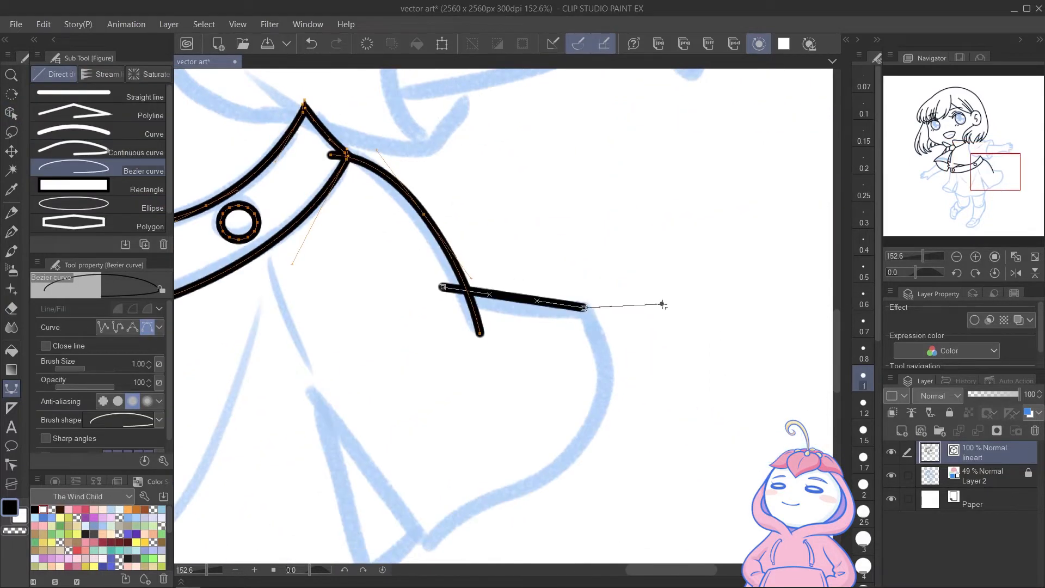
pyautogui.moveTo(528, 488)
pyautogui.mouseDown()
pyautogui.moveTo(497, 488)
pyautogui.moveTo(602, 388)
pyautogui.mouseUp()
pyautogui.click(536, 446)
pyautogui.click(421, 291)
pyautogui.click(478, 498)
# Continue the hem curve in waves across the skirt's front to the foot of the left pleat
pyautogui.moveTo(398, 480); pyautogui.dragTo(577, 377)
pyautogui.moveTo(549, 440); pyautogui.dragTo(501, 440)
pyautogui.moveTo(446, 436); pyautogui.dragTo(329, 432)
pyautogui.click(255, 395)
# Finish the hem curve up and down the left pleat and around the left flare toward the skirt's side
pyautogui.moveTo(298, 234); pyautogui.dragTo(497, 126)
pyautogui.click(415, 360)
pyautogui.moveTo(294, 312); pyautogui.dragTo(250, 317)
pyautogui.moveTo(386, 201); pyautogui.dragTo(409, 154)
pyautogui.press('Return')
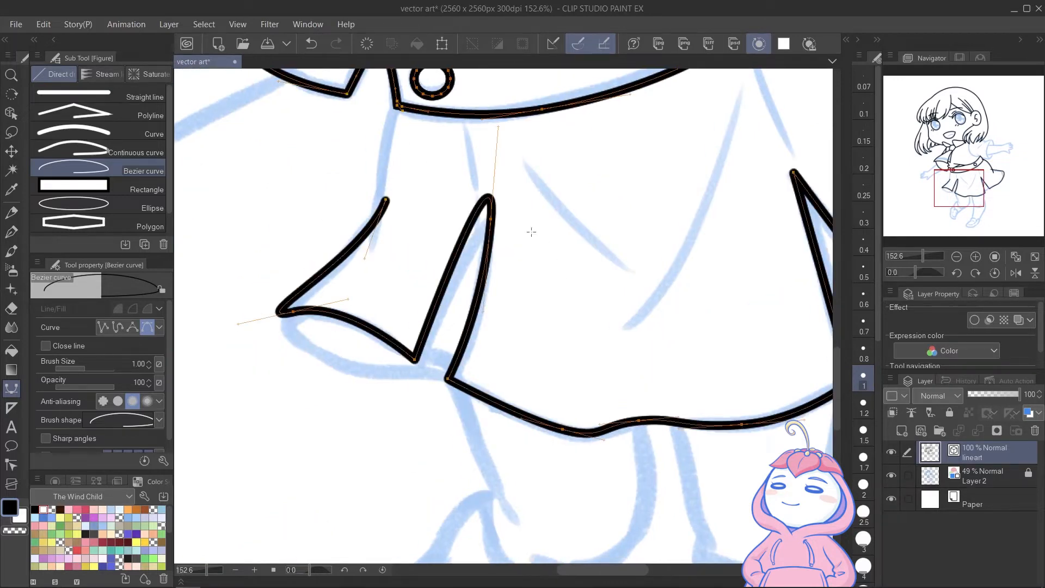
# Sharpen the left pleat's peak and the left flare's tip, and adjust their points to follow the sketch
pyautogui.press('y')
pyautogui.click(492, 220)
pyautogui.click(294, 312)
pyautogui.moveTo(316, 288); pyautogui.dragTo(297, 321)
pyautogui.moveTo(345, 280); pyautogui.dragTo(347, 292)
pyautogui.moveTo(275, 344); pyautogui.dragTo(271, 341)
pyautogui.moveTo(346, 292); pyautogui.dragTo(349, 277)
pyautogui.moveTo(313, 357); pyautogui.dragTo(328, 336)
pyautogui.moveTo(361, 366); pyautogui.dragTo(418, 339)
# Adjust the points and handles along the skirt's front hem so its waves follow the sketch
pyautogui.moveTo(459, 306); pyautogui.dragTo(468, 307)
pyautogui.moveTo(448, 360); pyautogui.dragTo(456, 359)
pyautogui.moveTo(430, 412); pyautogui.dragTo(472, 438)
pyautogui.moveTo(586, 473); pyautogui.dragTo(633, 453)
pyautogui.moveTo(544, 463); pyautogui.dragTo(539, 463)
pyautogui.moveTo(574, 474); pyautogui.dragTo(576, 471)
pyautogui.moveTo(652, 403); pyautogui.dragTo(449, 408)
pyautogui.moveTo(522, 462); pyautogui.dragTo(588, 457)
pyautogui.moveTo(652, 317); pyautogui.dragTo(521, 393)
pyautogui.moveTo(486, 428); pyautogui.dragTo(490, 420)
# Reshape the right flare with a sharp upper corner and trim the overlapping end of the skirt's right side line
pyautogui.moveTo(447, 288); pyautogui.dragTo(451, 295)
pyautogui.moveTo(662, 387); pyautogui.dragTo(659, 386)
pyautogui.moveTo(733, 354); pyautogui.dragTo(748, 339)
pyautogui.moveTo(803, 204); pyautogui.dragTo(784, 209)
pyautogui.click(719, 207)
pyautogui.moveTo(733, 269); pyautogui.dragTo(760, 269)
pyautogui.moveTo(589, 423); pyautogui.dragTo(615, 404)
pyautogui.moveTo(592, 421); pyautogui.dragTo(583, 413)
pyautogui.moveTo(752, 350); pyautogui.dragTo(737, 356)
pyautogui.moveTo(624, 193); pyautogui.dragTo(627, 216)
pyautogui.press('e')
pyautogui.moveTo(590, 179); pyautogui.dragTo(577, 196)
pyautogui.moveTo(257, 303); pyautogui.dragTo(600, 289)
# Trace the skirt's left side from the waistband to the left flare and trim its overlapping ends
pyautogui.press('u')
pyautogui.click(369, 338)
pyautogui.doubleClick(367, 351)
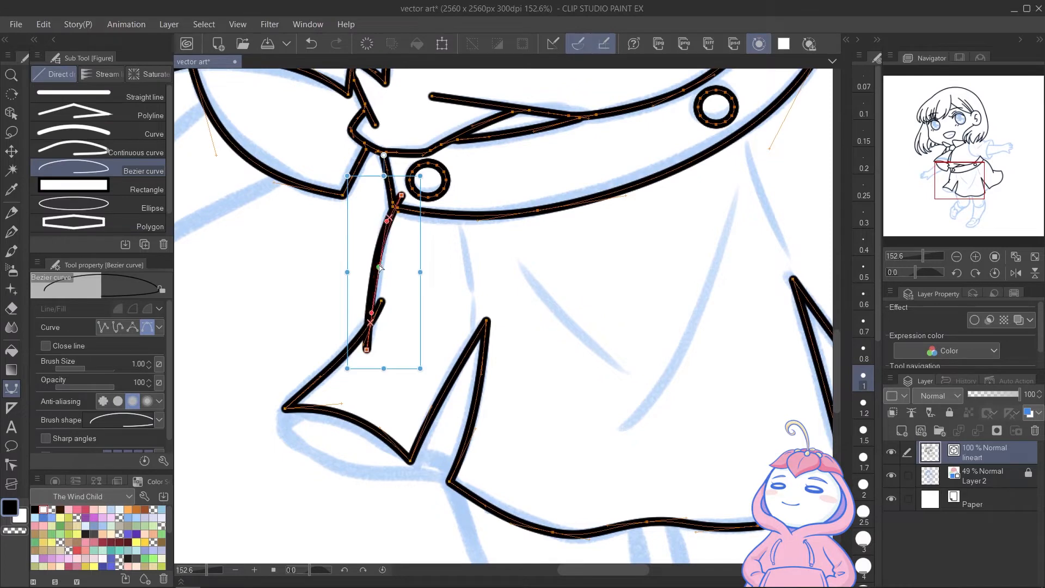
pyautogui.press('e')
pyautogui.moveTo(405, 191); pyautogui.dragTo(399, 199)
pyautogui.moveTo(385, 296); pyautogui.dragTo(378, 308)
pyautogui.moveTo(508, 271)
pyautogui.mouseDown()
pyautogui.moveTo(525, 277)
pyautogui.moveTo(483, 275)
pyautogui.mouseUp()
# Trace the two converging fold lines in the middle of the skirt's front
pyautogui.press('u')
pyautogui.click(491, 268)
pyautogui.moveTo(603, 376); pyautogui.dragTo(661, 403)
pyautogui.press('Return')
pyautogui.click(711, 189)
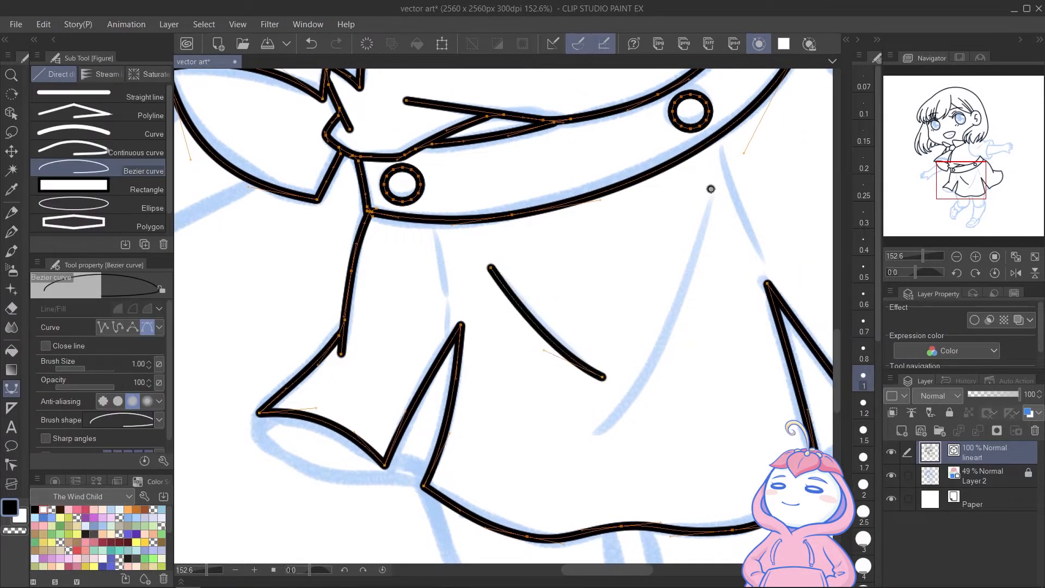
pyautogui.moveTo(599, 432); pyautogui.dragTo(531, 485)
pyautogui.press('Return')
# Trace the fold lines running from the waistband down to the peaks of the left and right pleats
pyautogui.click(433, 220)
pyautogui.moveTo(461, 326); pyautogui.dragTo(462, 377)
pyautogui.moveTo(768, 284); pyautogui.dragTo(790, 342)
pyautogui.press('Return')
# Trace the inner hem lines that close the undersides of the skirt's left and right flares
pyautogui.moveTo(380, 453); pyautogui.dragTo(401, 302)
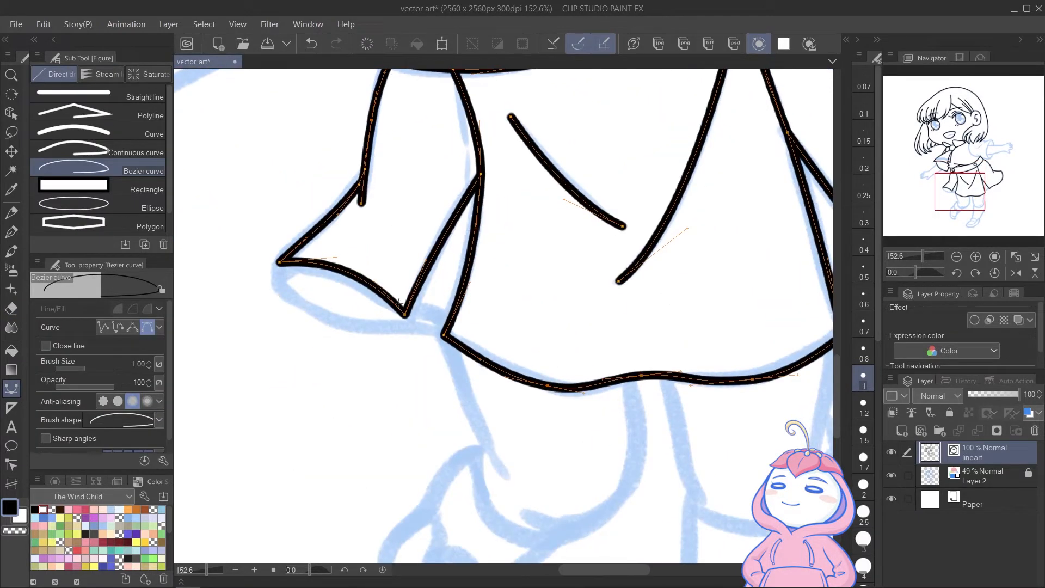
pyautogui.moveTo(476, 345)
pyautogui.mouseDown()
pyautogui.moveTo(550, 373)
pyautogui.moveTo(329, 410)
pyautogui.mouseUp()
pyautogui.press('Return')
pyautogui.click(595, 373)
pyautogui.moveTo(660, 315); pyautogui.dragTo(688, 275)
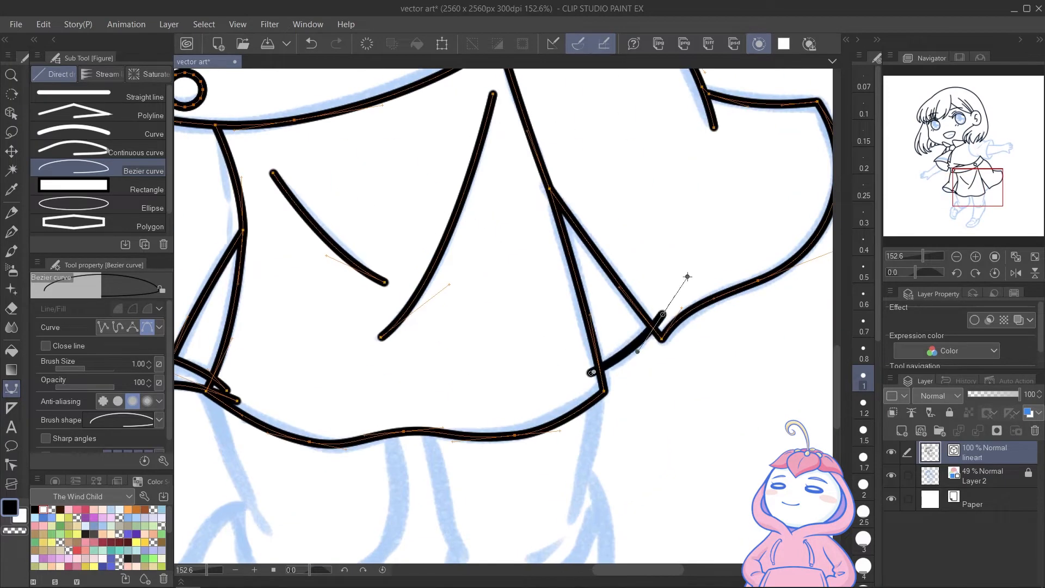
# Trim the ends of the inner hem lines that overlap the skirt's flares and pleats
pyautogui.press('e')
pyautogui.moveTo(417, 117); pyautogui.dragTo(534, 203)
pyautogui.moveTo(263, 405)
pyautogui.mouseDown()
pyautogui.moveTo(356, 376)
pyautogui.moveTo(375, 136)
pyautogui.mouseUp()
# Trace both sides of the bent left leg's thigh from the skirt hem down to the knee
pyautogui.press('u')
pyautogui.click(422, 176)
pyautogui.moveTo(497, 353); pyautogui.dragTo(550, 451)
pyautogui.press('Return')
pyautogui.click(625, 232)
pyautogui.moveTo(630, 318); pyautogui.dragTo(627, 330)
pyautogui.moveTo(587, 394); pyautogui.dragTo(551, 410)
pyautogui.click(516, 387)
pyautogui.press('Return')
# Trace the bent leg's calf lines and the closed outline of its shoe around the sole
pyautogui.moveTo(629, 318); pyautogui.dragTo(632, 319)
pyautogui.moveTo(483, 321); pyautogui.dragTo(531, 273)
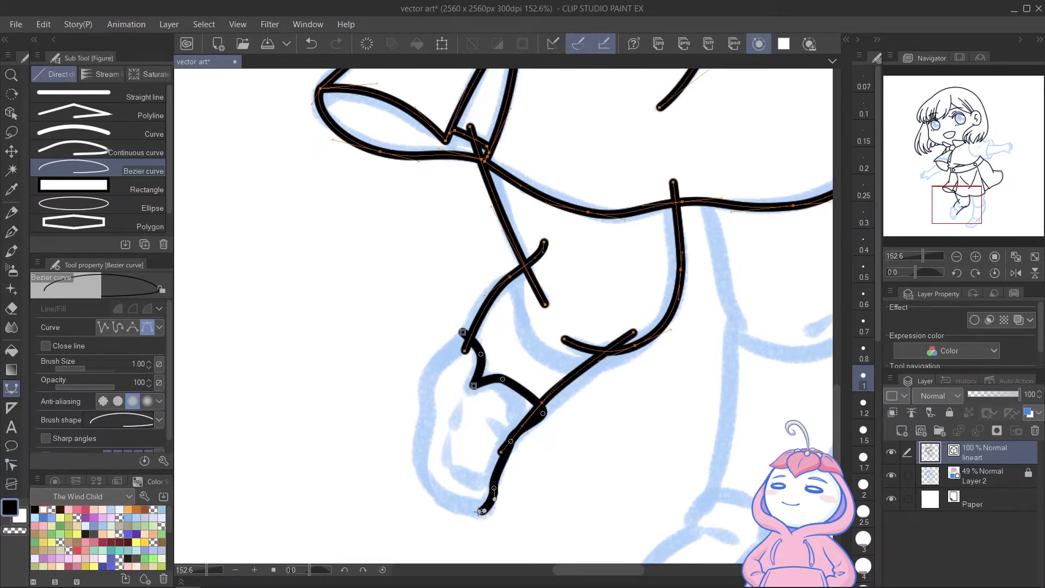
pyautogui.moveTo(480, 511); pyautogui.dragTo(469, 515)
pyautogui.moveTo(420, 471); pyautogui.dragTo(418, 448)
pyautogui.moveTo(430, 404); pyautogui.dragTo(431, 394)
pyautogui.moveTo(423, 374); pyautogui.dragTo(431, 366)
pyautogui.click(462, 332)
# Adjust the control points of the bent leg's shoe outline so its ankle, side and toe curves follow the sketch
pyautogui.moveTo(434, 360); pyautogui.dragTo(432, 356)
pyautogui.moveTo(463, 331); pyautogui.dragTo(465, 335)
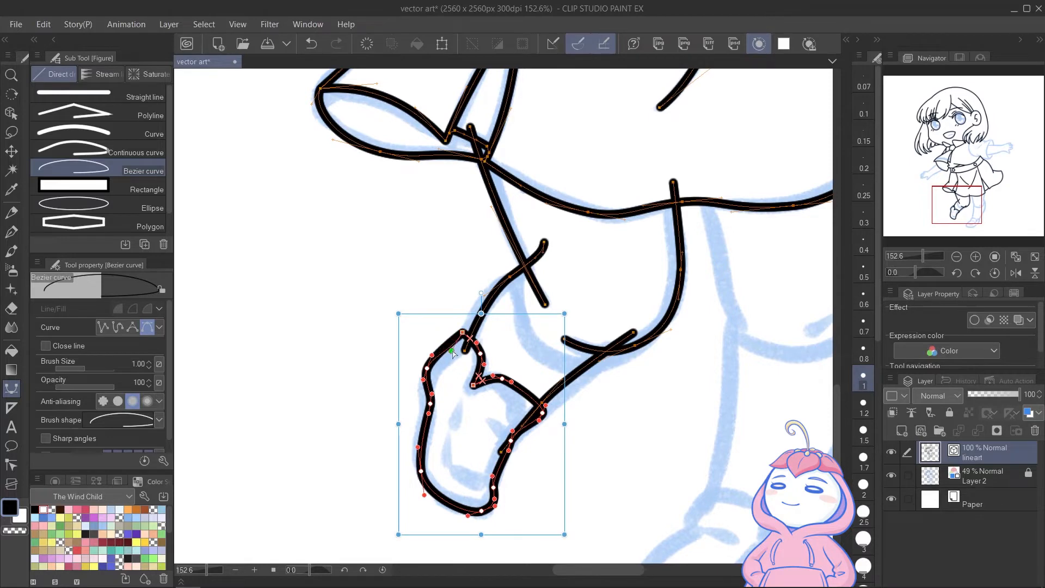
pyautogui.scroll(4, 465, 357)
pyautogui.scroll(-3, 567, 391)
pyautogui.moveTo(552, 358); pyautogui.dragTo(557, 362)
pyautogui.moveTo(559, 343); pyautogui.dragTo(566, 342)
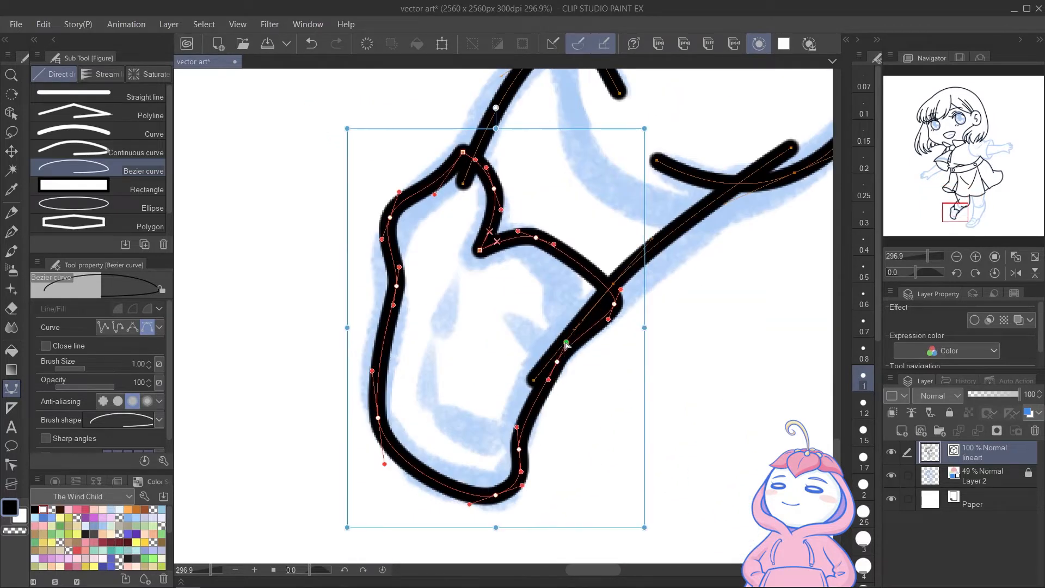
pyautogui.moveTo(519, 449); pyautogui.dragTo(523, 450)
# Trace three short detail lines inside the raised shoe's sole and reshape the bend of the lowest one
pyautogui.click(461, 278)
pyautogui.moveTo(440, 329); pyautogui.dragTo(436, 343)
pyautogui.click(431, 351)
pyautogui.moveTo(430, 409); pyautogui.dragTo(439, 416)
pyautogui.moveTo(511, 445); pyautogui.dragTo(560, 445)
pyautogui.click(486, 303)
pyautogui.moveTo(544, 332); pyautogui.dragTo(568, 360)
pyautogui.keyDown('ctrl'); pyautogui.click(428, 393); pyautogui.keyUp('ctrl')
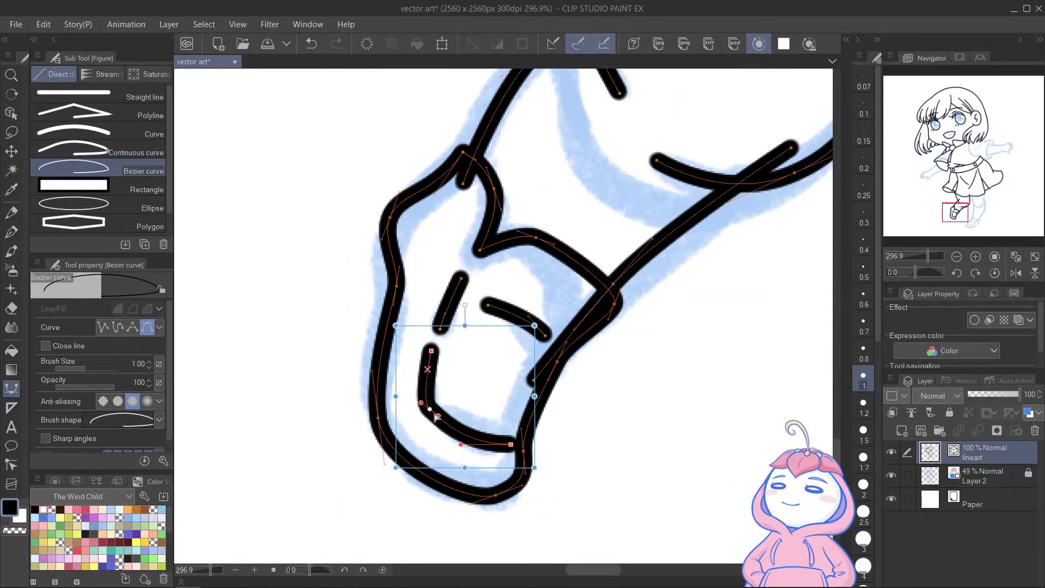
pyautogui.moveTo(429, 409); pyautogui.dragTo(426, 413)
# Trim the overlapping line ends around the bent leg's shoe and calf with the vector eraser
pyautogui.press('e')
pyautogui.scroll(-1, 599, 353)
pyautogui.moveTo(577, 351); pyautogui.dragTo(558, 379)
pyautogui.moveTo(713, 242); pyautogui.dragTo(727, 243)
# Tidy the junction where the left flare's lower hem meets the skirt hem and the leg line
pyautogui.scroll(4, 389, 170)
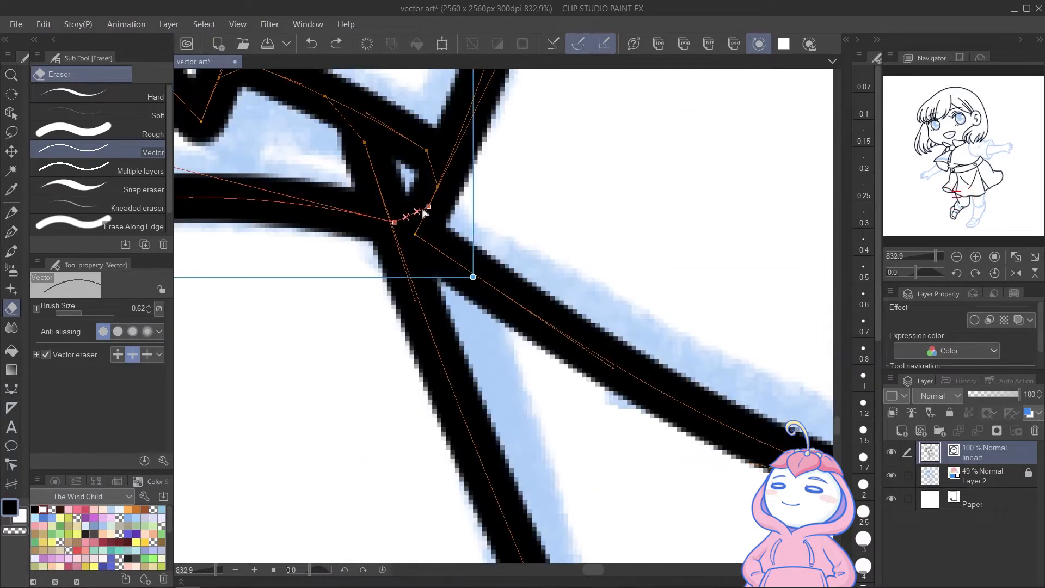
pyautogui.keyDown('ctrl'); pyautogui.click(417, 216); pyautogui.keyUp('ctrl')
pyautogui.scroll(-4, 436, 245)
pyautogui.moveTo(511, 343); pyautogui.dragTo(487, 271)
pyautogui.moveTo(439, 189); pyautogui.dragTo(453, 191)
pyautogui.moveTo(621, 279); pyautogui.dragTo(622, 273)
pyautogui.keyDown('ctrl'); pyautogui.click(430, 155); pyautogui.keyUp('ctrl')
pyautogui.moveTo(443, 162); pyautogui.dragTo(473, 174)
pyautogui.moveTo(489, 377); pyautogui.dragTo(510, 203)
# Trace the curved upper edge of the bent leg's sock and clean up its overlapping ends
pyautogui.press('u')
pyautogui.click(511, 195)
pyautogui.moveTo(548, 338); pyautogui.dragTo(595, 384)
pyautogui.doubleClick(678, 380)
pyautogui.press('e')
pyautogui.scroll(-4, 681, 375)
# Trace both sides of the standing right leg's thigh from the skirt hem to the knee
pyautogui.press('u')
pyautogui.click(515, 201)
pyautogui.moveTo(536, 272); pyautogui.dragTo(537, 288)
pyautogui.moveTo(560, 335); pyautogui.dragTo(578, 354)
pyautogui.click(683, 175)
pyautogui.click(646, 318)
pyautogui.moveTo(658, 297); pyautogui.dragTo(605, 340)
# Trace both sides of the standing leg's calf from the knee down to the ankle
pyautogui.moveTo(564, 310); pyautogui.dragTo(585, 178)
pyautogui.click(575, 176)
pyautogui.moveTo(568, 267); pyautogui.dragTo(563, 306)
pyautogui.doubleClick(547, 369)
pyautogui.click(686, 105)
pyautogui.moveTo(707, 171); pyautogui.dragTo(711, 203)
pyautogui.moveTo(668, 312); pyautogui.dragTo(622, 376)
pyautogui.doubleClick(614, 408)
# Trace the curved upper edge of the sock across the standing leg just below the knee
pyautogui.click(563, 204)
pyautogui.moveTo(644, 227); pyautogui.dragTo(688, 216)
pyautogui.doubleClick(712, 129)
# Trace the standing leg's shoe as a closed outline around the ankle, heel and toe
pyautogui.click(526, 394)
pyautogui.moveTo(542, 355); pyautogui.dragTo(551, 353)
pyautogui.moveTo(600, 367); pyautogui.dragTo(602, 374)
pyautogui.click(601, 397)
pyautogui.moveTo(636, 421); pyautogui.dragTo(623, 432)
pyautogui.moveTo(603, 436); pyautogui.dragTo(546, 478)
pyautogui.moveTo(478, 462); pyautogui.dragTo(485, 421)
pyautogui.moveTo(526, 394); pyautogui.dragTo(530, 387)
# Switch the corner at the standing leg's shoe opening and adjust the outline's control points to fit the sketch
pyautogui.press('y')
pyautogui.click(526, 393)
pyautogui.click(526, 394)
pyautogui.press('o')
pyautogui.scroll(3, 554, 418)
pyautogui.moveTo(434, 488); pyautogui.dragTo(439, 483)
pyautogui.moveTo(437, 434); pyautogui.dragTo(453, 422)
pyautogui.moveTo(416, 454); pyautogui.dragTo(423, 463)
pyautogui.moveTo(460, 410); pyautogui.dragTo(471, 405)
pyautogui.moveTo(516, 368); pyautogui.dragTo(516, 366)
pyautogui.moveTo(617, 492); pyautogui.dragTo(611, 492)
# Trace the two curved detail lines on the standing leg's shoe
pyautogui.press('u')
pyautogui.click(619, 395)
pyautogui.moveTo(582, 434); pyautogui.dragTo(561, 448)
pyautogui.moveTo(469, 442); pyautogui.dragTo(387, 425)
pyautogui.click(585, 388)
pyautogui.moveTo(538, 374); pyautogui.dragTo(525, 370)
# Trim the overlapping line ends along the standing leg, its sock and its shoe
pyautogui.press('e')
pyautogui.moveTo(626, 163); pyautogui.dragTo(531, 428)
pyautogui.moveTo(714, 235); pyautogui.dragTo(700, 241)
pyautogui.moveTo(658, 201); pyautogui.dragTo(672, 195)
pyautogui.moveTo(499, 306); pyautogui.dragTo(484, 309)
pyautogui.moveTo(743, 336); pyautogui.dragTo(759, 504)
# Trace the left arm's upper edge from the sleeve to the hand, including the upper fingers
pyautogui.moveTo(354, 349); pyautogui.dragTo(406, 361)
pyautogui.press('u')
pyautogui.click(466, 264)
pyautogui.moveTo(333, 382); pyautogui.dragTo(315, 384)
pyautogui.moveTo(265, 383); pyautogui.dragTo(249, 389)
pyautogui.click(285, 400)
pyautogui.moveTo(229, 423)
pyautogui.mouseDown()
pyautogui.moveTo(221, 438)
pyautogui.moveTo(228, 429)
pyautogui.moveTo(238, 471)
pyautogui.mouseUp()
pyautogui.doubleClick(244, 438)
pyautogui.click(334, 385)
pyautogui.doubleClick(285, 438)
# Trace the left hand's lowest finger and thumb, continuing along the forearm's underside to the sleeve
pyautogui.click(331, 412)
pyautogui.click(279, 474)
pyautogui.click(376, 440)
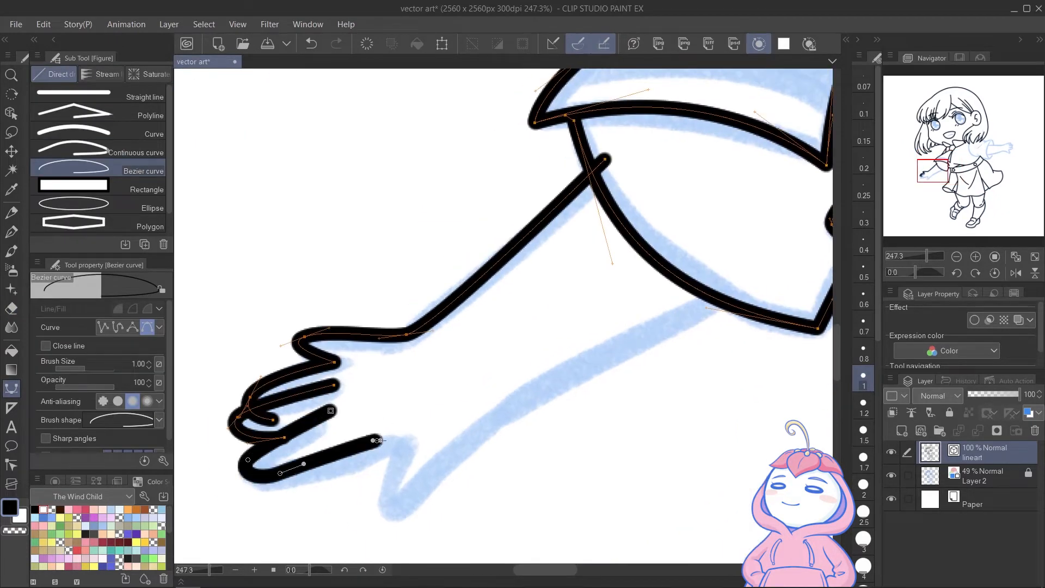
pyautogui.click(395, 468)
pyautogui.click(376, 520)
pyautogui.click(441, 468)
pyautogui.click(501, 413)
pyautogui.doubleClick(757, 282)
# Adjust the control points of the left hand, fingers and forearm lines so they follow the sketch
pyautogui.press('y')
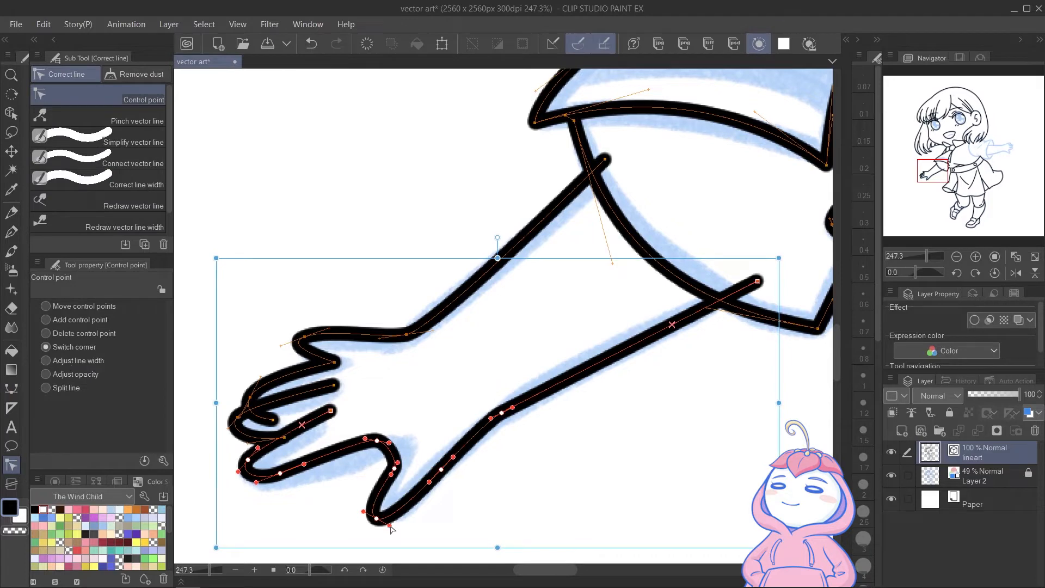
pyautogui.moveTo(392, 455); pyautogui.dragTo(392, 450)
pyautogui.moveTo(382, 447); pyautogui.dragTo(383, 446)
pyautogui.moveTo(238, 417); pyautogui.dragTo(240, 418)
pyautogui.moveTo(305, 337)
pyautogui.mouseDown()
pyautogui.moveTo(279, 339)
pyautogui.moveTo(295, 325)
pyautogui.mouseUp()
pyautogui.moveTo(380, 338); pyautogui.dragTo(380, 333)
pyautogui.click(407, 334)
pyautogui.moveTo(472, 277); pyautogui.dragTo(440, 319)
pyautogui.moveTo(364, 336); pyautogui.dragTo(330, 361)
pyautogui.moveTo(250, 397); pyautogui.dragTo(247, 393)
pyautogui.moveTo(256, 457); pyautogui.dragTo(253, 459)
# Trim the overlapping line ends on the left fingers and where the left arm crosses the sleeve
pyautogui.press('e')
pyautogui.click(271, 420)
pyautogui.click(285, 439)
pyautogui.click(604, 160)
pyautogui.click(758, 282)
# Trace the right sleeve's outline with Bezier curves, from the armpit side around the cuff and up to the shoulder
pyautogui.scroll(-2, 757, 283)
pyautogui.press('u')
pyautogui.moveTo(348, 193); pyautogui.dragTo(336, 208)
pyautogui.moveTo(321, 333); pyautogui.dragTo(348, 406)
pyautogui.moveTo(479, 434); pyautogui.dragTo(570, 426)
pyautogui.press('Return')
pyautogui.moveTo(414, 386); pyautogui.dragTo(436, 401)
pyautogui.moveTo(532, 462)
pyautogui.mouseDown()
pyautogui.moveTo(602, 486)
pyautogui.moveTo(631, 479)
pyautogui.mouseUp()
pyautogui.moveTo(688, 391); pyautogui.dragTo(705, 335)
pyautogui.moveTo(669, 188); pyautogui.dragTo(640, 163)
pyautogui.click(539, 231)
pyautogui.press('Return')
# Trace the curved fold on the right sleeve and the inner edge of the sleeve opening
pyautogui.moveTo(599, 219); pyautogui.dragTo(593, 218)
pyautogui.moveTo(402, 179); pyautogui.dragTo(244, 170)
pyautogui.press('Return')
pyautogui.click(518, 250)
pyautogui.click(685, 179)
pyautogui.moveTo(597, 287); pyautogui.dragTo(576, 377)
pyautogui.moveTo(633, 496); pyautogui.dragTo(676, 549)
pyautogui.press('Return')
# Adjust the control points of the right sleeve's curves to match the sketch
pyautogui.moveTo(576, 377); pyautogui.dragTo(567, 382)
pyautogui.keyDown('ctrl'); pyautogui.click(321, 335); pyautogui.keyUp('ctrl')
pyautogui.moveTo(321, 334); pyautogui.dragTo(320, 342)
pyautogui.keyDown('ctrl'); pyautogui.click(537, 213); pyautogui.keyUp('ctrl')
pyautogui.moveTo(505, 189); pyautogui.dragTo(577, 199)
pyautogui.keyDown('ctrl'); pyautogui.click(350, 365); pyautogui.keyUp('ctrl')
# Trace the right arm's upper edge from the sleeve to the hand's upper finger
pyautogui.moveTo(612, 294); pyautogui.dragTo(385, 268)
pyautogui.click(385, 268)
pyautogui.moveTo(602, 272); pyautogui.dragTo(656, 275)
pyautogui.moveTo(701, 241); pyautogui.dragTo(762, 238)
pyautogui.moveTo(718, 261); pyautogui.dragTo(684, 275)
pyautogui.press('Return')
# Trace the right hand's remaining fingers and thumb, continuing along the forearm's underside back to the sleeve
pyautogui.click(708, 253)
pyautogui.moveTo(787, 257)
pyautogui.mouseDown()
pyautogui.moveTo(793, 313)
pyautogui.moveTo(747, 327)
pyautogui.mouseUp()
pyautogui.click(721, 282)
pyautogui.click(733, 299)
pyautogui.press('Return')
pyautogui.click(733, 299)
pyautogui.moveTo(722, 340); pyautogui.dragTo(724, 350)
pyautogui.moveTo(749, 388); pyautogui.dragTo(747, 398)
pyautogui.click(381, 417)
pyautogui.press('Return')
# Trim the overlapping lines around the right hand, the sleeve opening and the nearby hair with the vector eraser
pyautogui.press('e')
pyautogui.moveTo(481, 171); pyautogui.dragTo(486, 187)
pyautogui.moveTo(400, 205); pyautogui.dragTo(393, 222)
pyautogui.moveTo(391, 260); pyautogui.dragTo(389, 277)
pyautogui.moveTo(383, 407); pyautogui.dragTo(384, 425)
pyautogui.moveTo(442, 485); pyautogui.dragTo(429, 495)
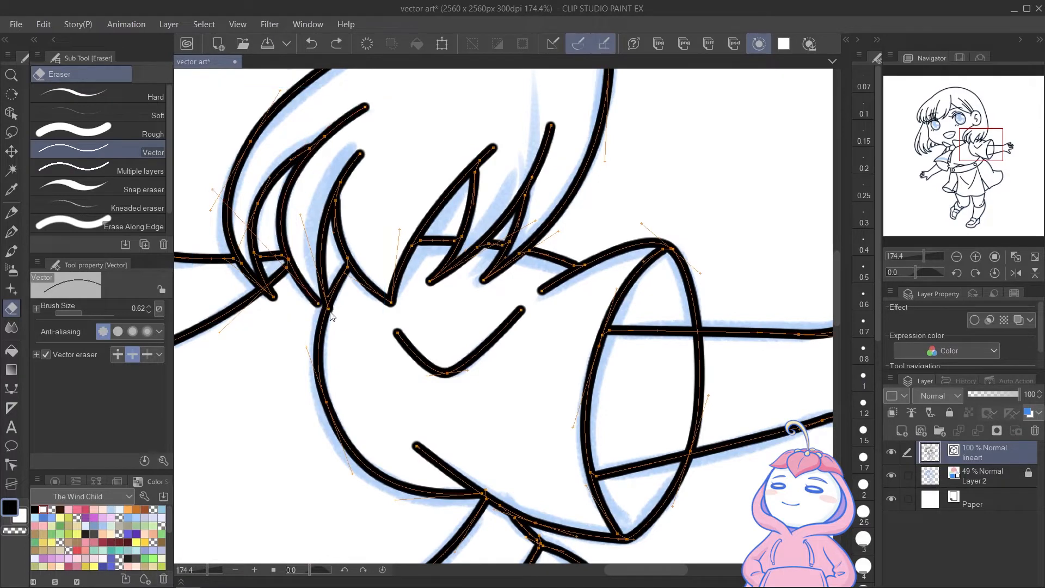
pyautogui.moveTo(572, 365)
pyautogui.mouseDown()
pyautogui.moveTo(452, 336)
pyautogui.moveTo(578, 367)
pyautogui.mouseUp()
pyautogui.moveTo(588, 366); pyautogui.dragTo(348, 375)
pyautogui.moveTo(577, 288); pyautogui.dragTo(588, 316)
pyautogui.moveTo(660, 369)
pyautogui.mouseDown()
pyautogui.moveTo(679, 374)
pyautogui.moveTo(668, 340)
pyautogui.moveTo(658, 356)
pyautogui.moveTo(672, 325)
pyautogui.mouseUp()
# Correct the control points around the right sleeve, and fit the whole drawing in view
pyautogui.press('y')
pyautogui.click(633, 363)
pyautogui.moveTo(679, 333); pyautogui.dragTo(688, 338)
pyautogui.moveTo(529, 317); pyautogui.dragTo(508, 312)
pyautogui.moveTo(817, 349); pyautogui.dragTo(639, 364)
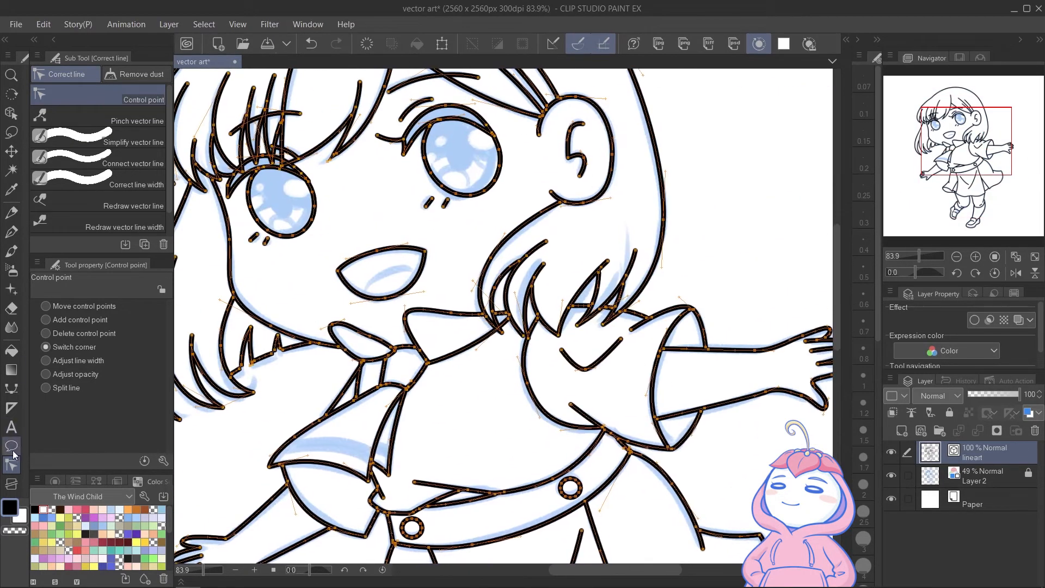
pyautogui.hotkey('ctrl', '0')
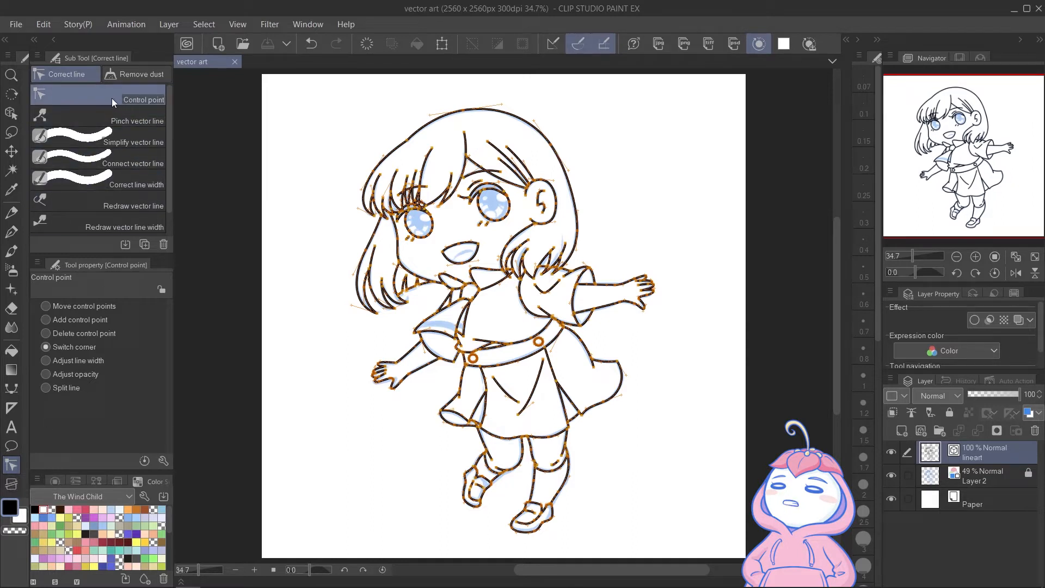
# Add a control point in the middle of the skirt's left fold line and taper both ends by adjusting line width
pyautogui.click(78, 361)
pyautogui.moveTo(516, 401)
pyautogui.mouseDown()
pyautogui.moveTo(573, 415)
pyautogui.moveTo(518, 428)
pyautogui.moveTo(401, 415)
pyautogui.mouseUp()
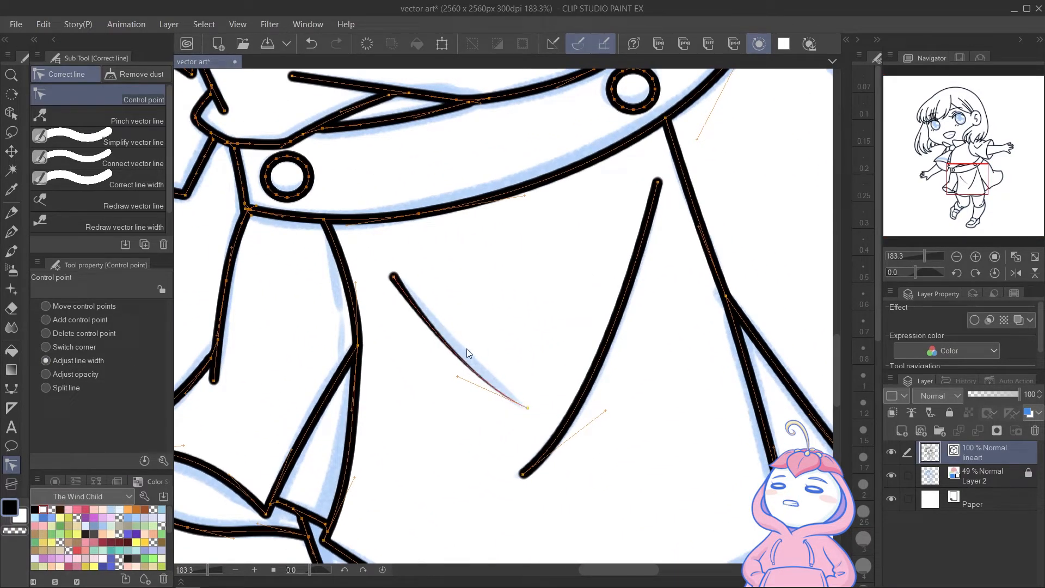
pyautogui.moveTo(527, 408); pyautogui.dragTo(541, 407)
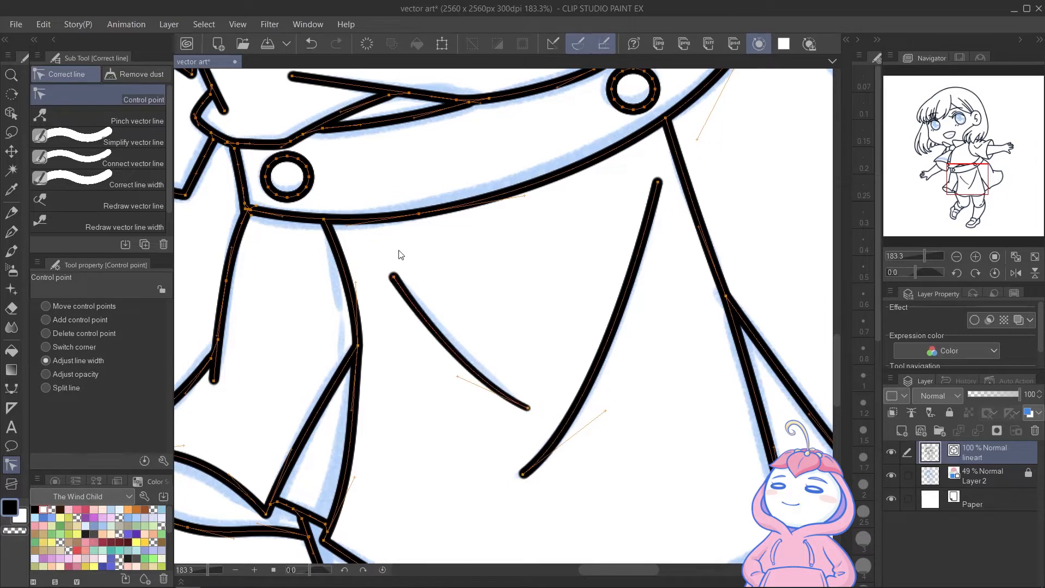
pyautogui.click(451, 334)
pyautogui.click(46, 360)
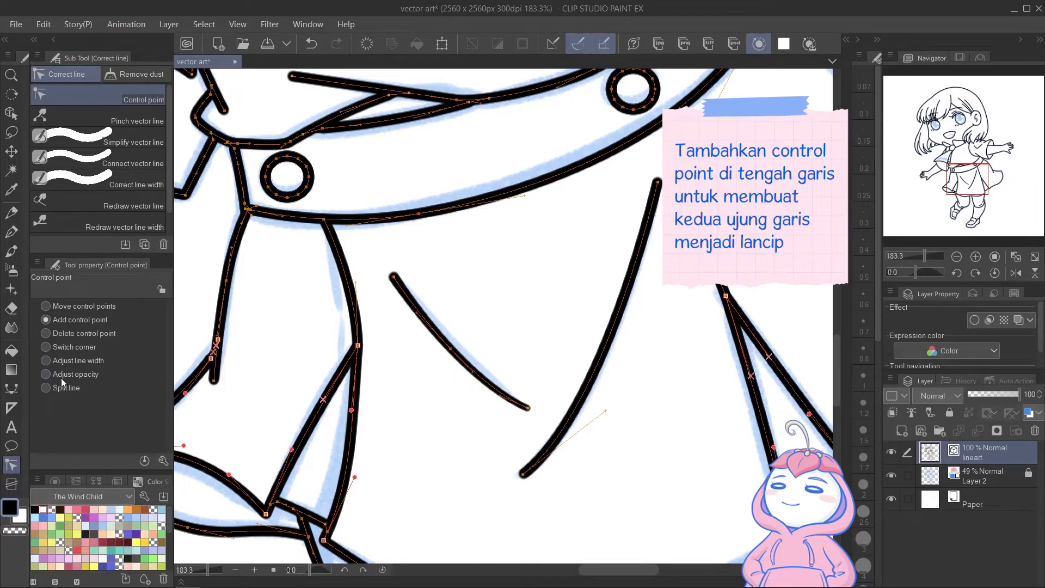
pyautogui.moveTo(381, 293); pyautogui.dragTo(351, 310)
pyautogui.moveTo(525, 426); pyautogui.dragTo(509, 450)
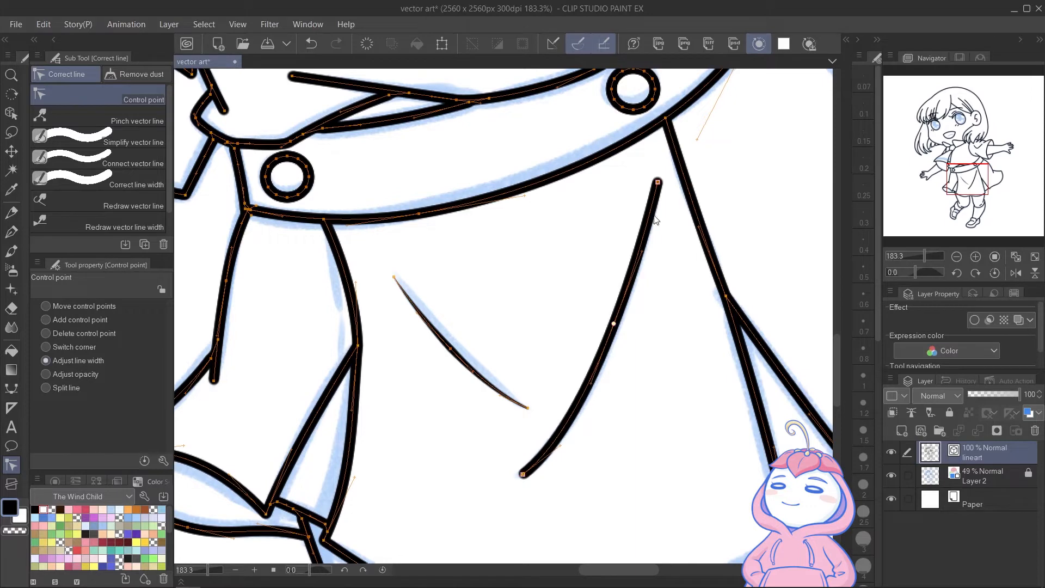
# Taper both ends of the skirt's right fold line and adjust the width at its middle control point
pyautogui.moveTo(658, 186); pyautogui.dragTo(630, 174)
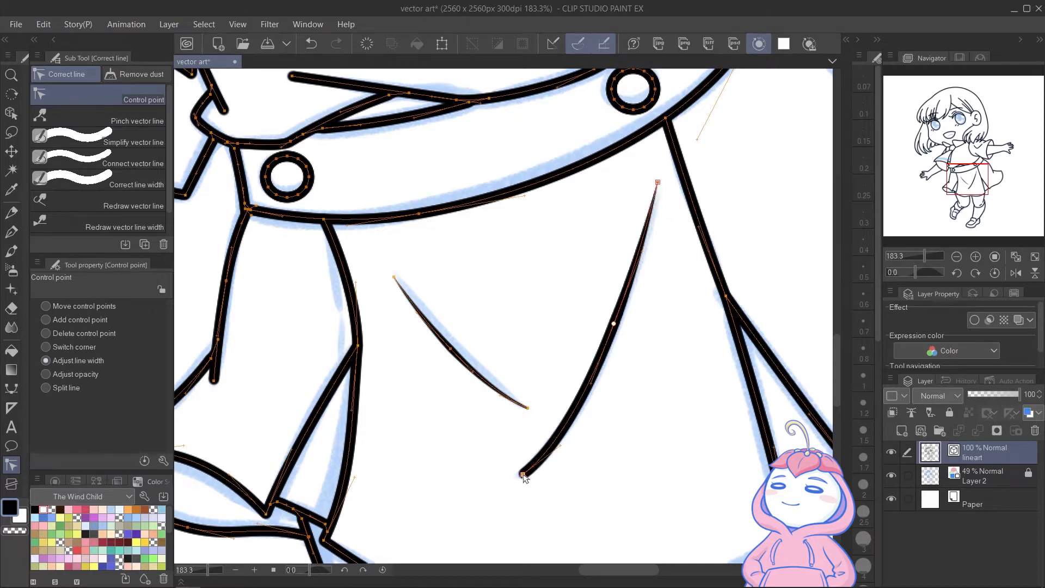
pyautogui.moveTo(523, 476); pyautogui.dragTo(451, 445)
pyautogui.moveTo(616, 325); pyautogui.dragTo(601, 319)
pyautogui.moveTo(698, 313); pyautogui.dragTo(712, 315)
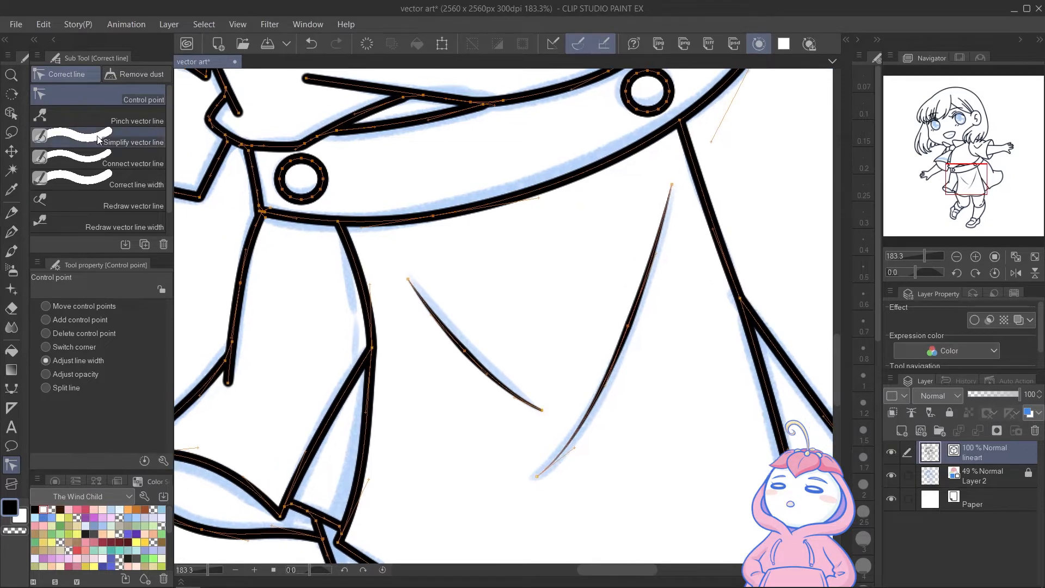
# Reshape the skirt's fold lines with the Pinch vector line tool
pyautogui.click(105, 121)
pyautogui.moveTo(627, 328)
pyautogui.mouseDown()
pyautogui.moveTo(613, 317)
pyautogui.moveTo(629, 327)
pyautogui.mouseUp()
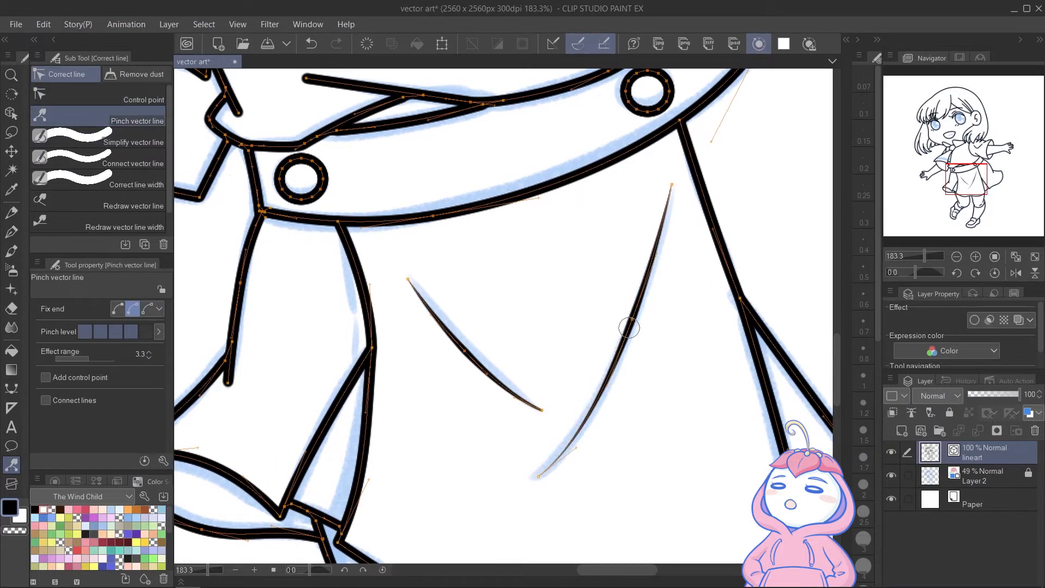
pyautogui.moveTo(475, 352); pyautogui.dragTo(472, 342)
pyautogui.moveTo(628, 392); pyautogui.dragTo(593, 274)
pyautogui.moveTo(698, 443); pyautogui.dragTo(677, 450)
pyautogui.moveTo(648, 485); pyautogui.dragTo(648, 484)
pyautogui.moveTo(661, 76); pyautogui.dragTo(614, 278)
pyautogui.moveTo(606, 158); pyautogui.dragTo(626, 523)
pyautogui.moveTo(462, 260); pyautogui.dragTo(453, 274)
pyautogui.moveTo(444, 103)
pyautogui.mouseDown()
pyautogui.moveTo(518, 340)
pyautogui.moveTo(525, 318)
pyautogui.mouseUp()
# Move a control point handle on the inner hair strand below the ear
pyautogui.click(104, 97)
pyautogui.click(82, 307)
pyautogui.moveTo(489, 356); pyautogui.dragTo(485, 353)
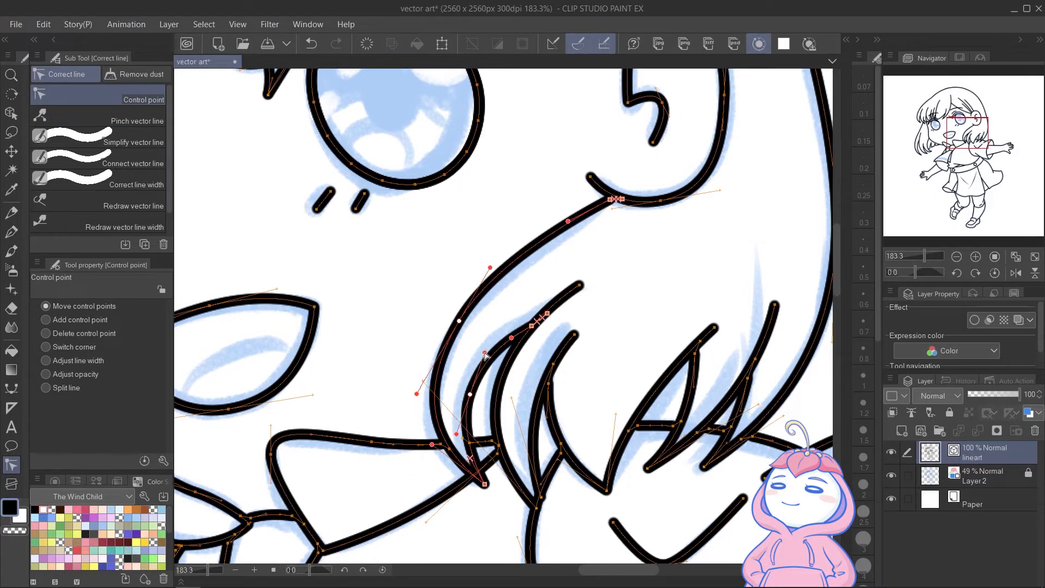
# Pinch the long hair strand below the ear, first without and then with the Add control point option
pyautogui.click(115, 118)
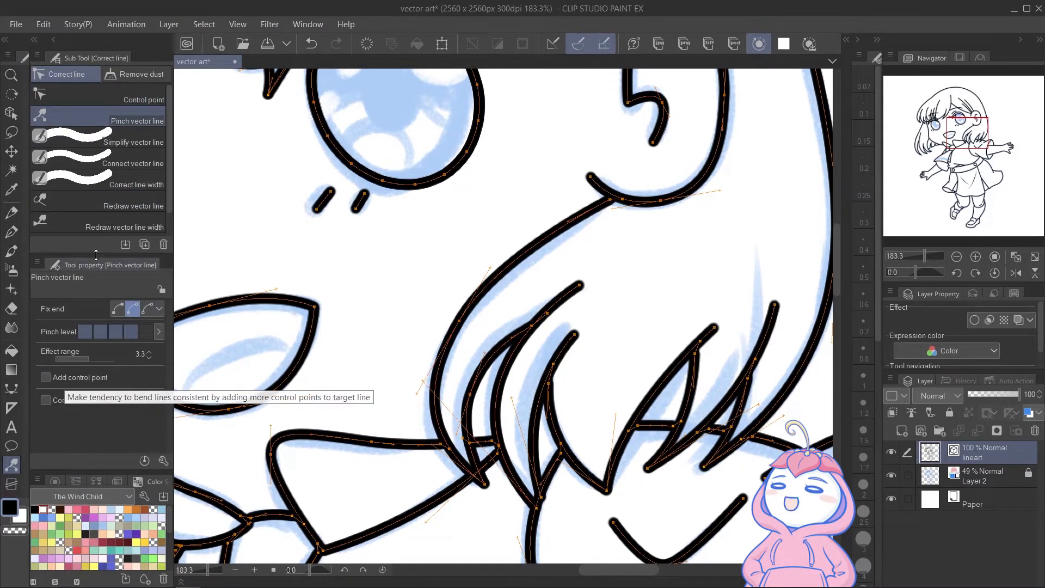
pyautogui.moveTo(456, 325); pyautogui.dragTo(436, 362)
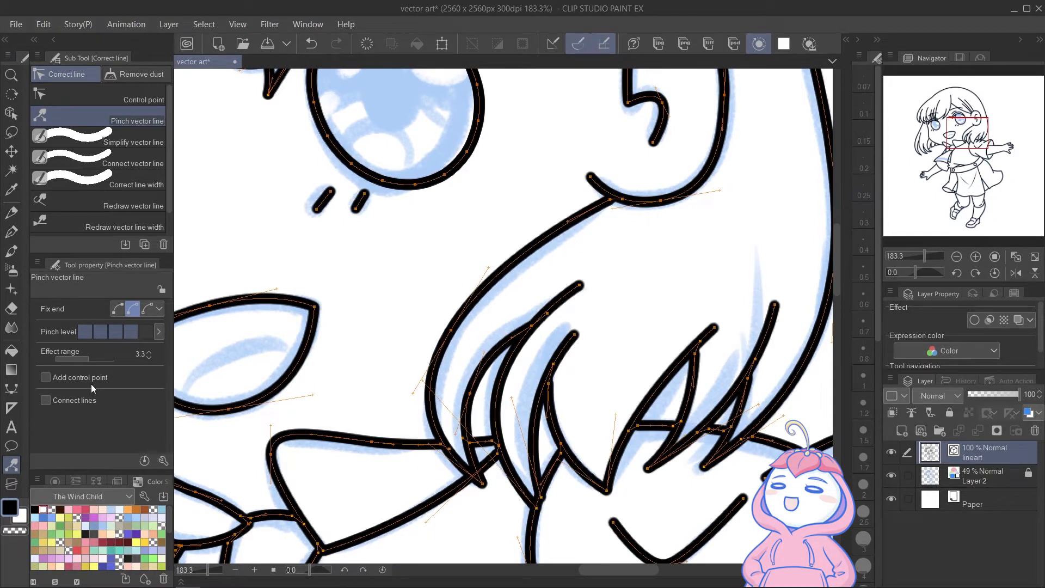
pyautogui.moveTo(480, 287); pyautogui.dragTo(485, 294)
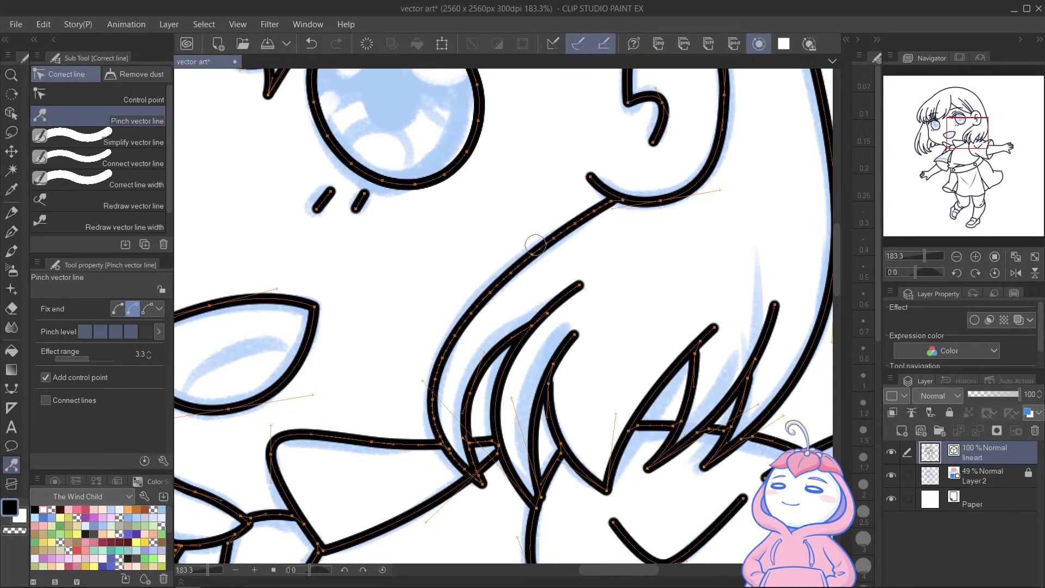
pyautogui.click(139, 100)
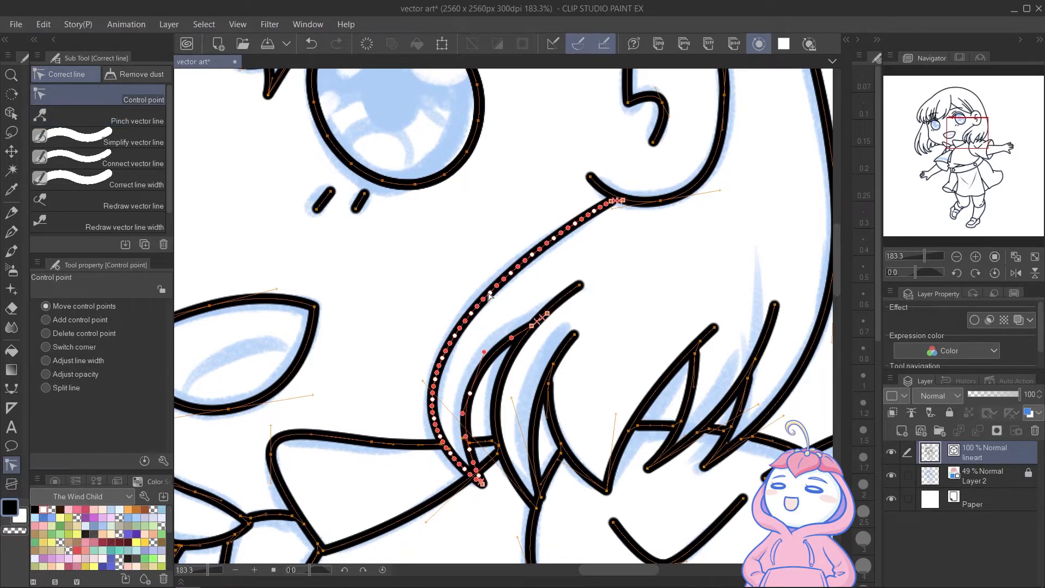
# Simplify the middle of the long hair strand with the Simplify vector line tool and check its control points
pyautogui.click(121, 142)
pyautogui.moveTo(571, 233)
pyautogui.mouseDown()
pyautogui.moveTo(454, 301)
pyautogui.moveTo(424, 371)
pyautogui.mouseUp()
pyautogui.click(140, 100)
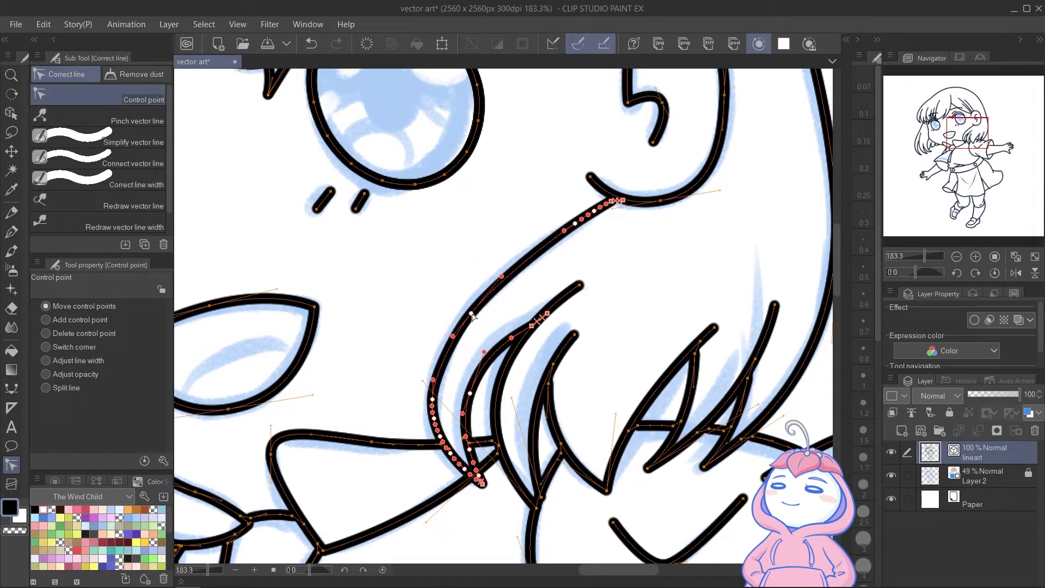
# Try to join the two short lash marks under the eye with the Connect vector line tool, and undo it
pyautogui.click(126, 157)
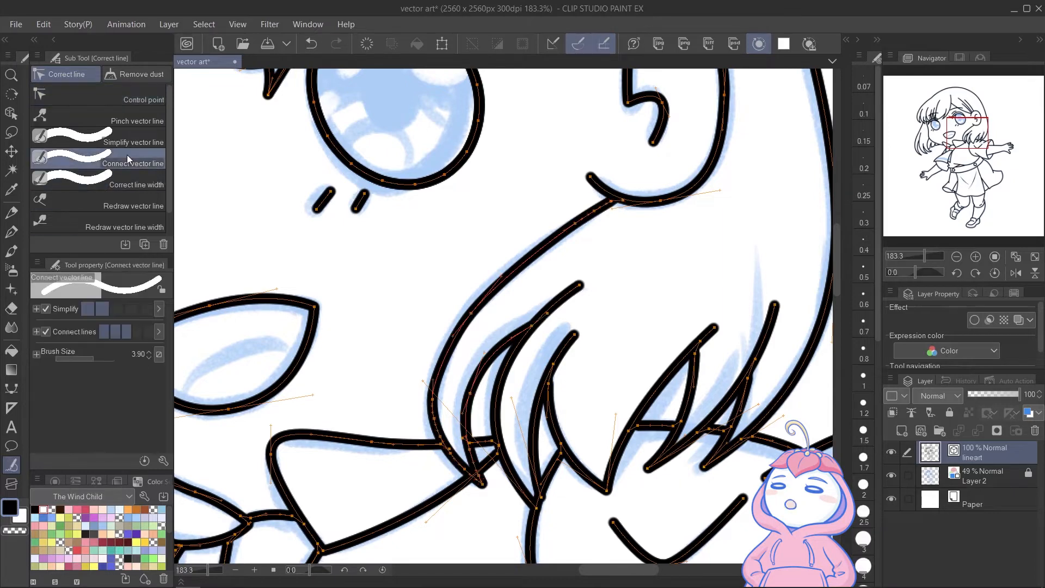
pyautogui.moveTo(300, 214); pyautogui.dragTo(388, 217)
pyautogui.hotkey('ctrl', 'z')
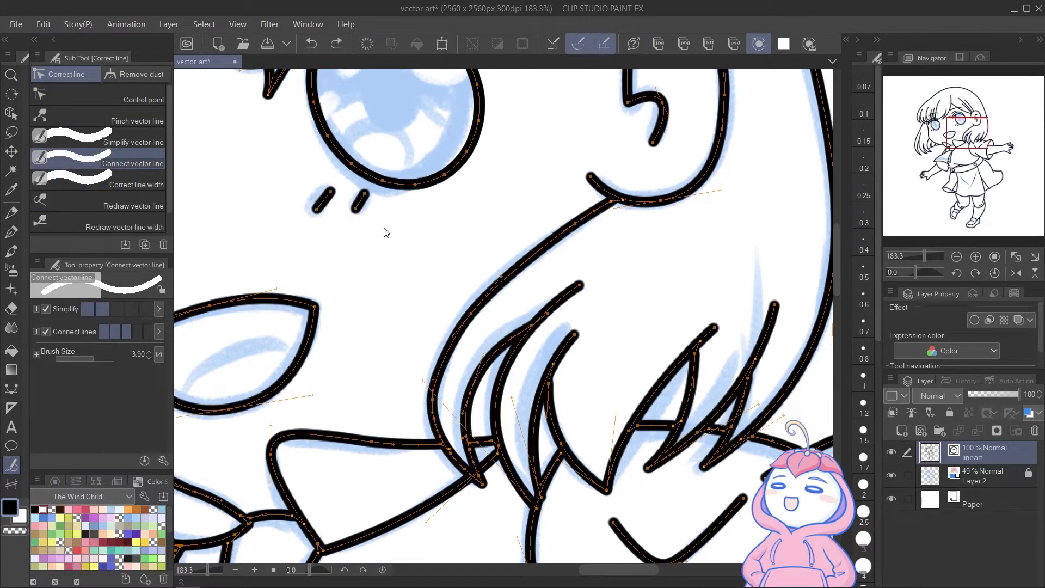
# Narrow the inner hair strand's upper tip with Correct line width at 0.05 and brush size 2.95, and try the Thicken mode
pyautogui.click(139, 186)
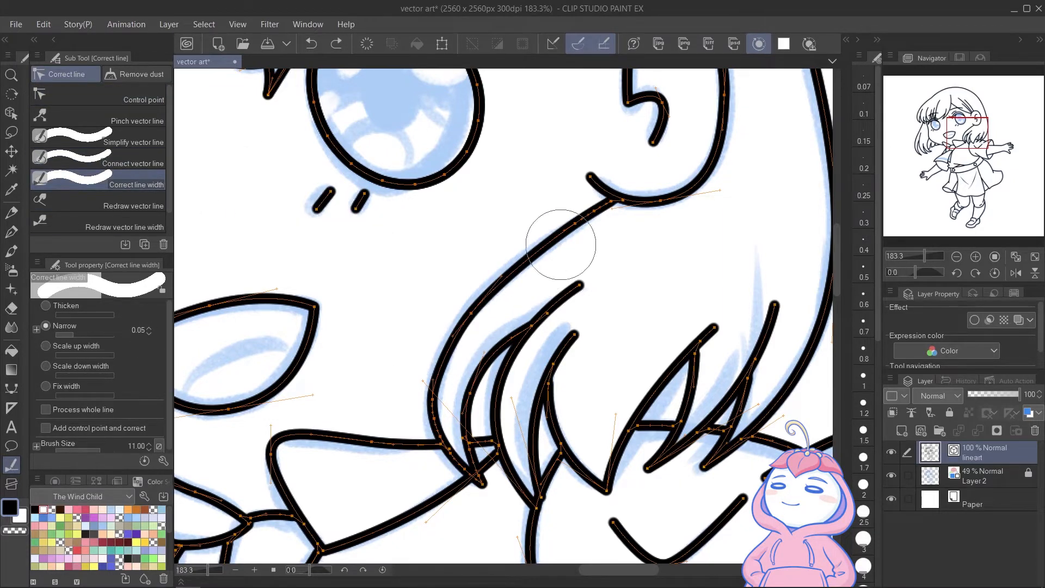
pyautogui.moveTo(429, 251); pyautogui.dragTo(458, 236)
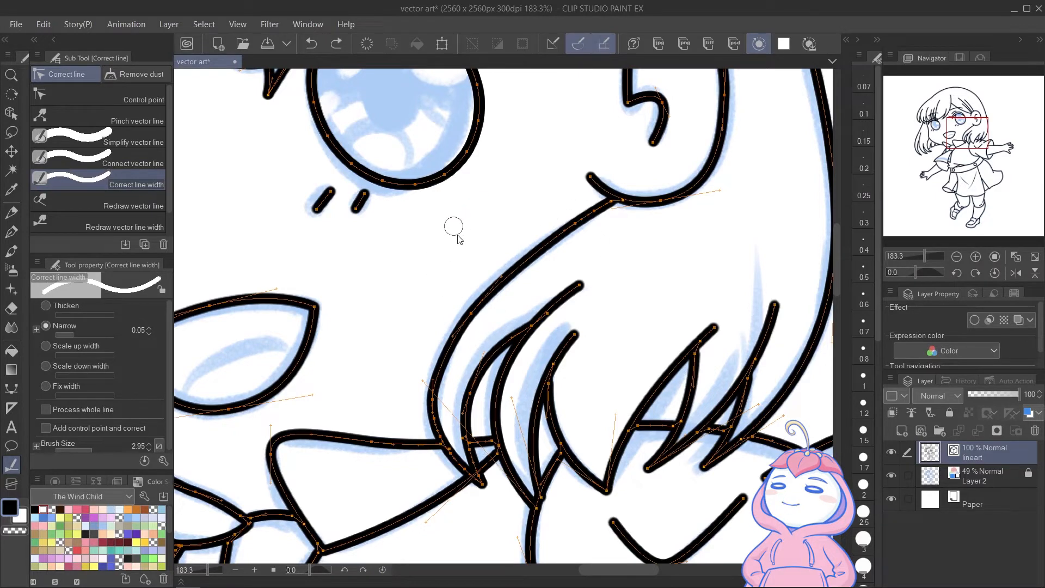
pyautogui.moveTo(569, 294); pyautogui.dragTo(594, 277)
pyautogui.moveTo(571, 293); pyautogui.dragTo(598, 273)
pyautogui.moveTo(569, 294); pyautogui.dragTo(596, 276)
pyautogui.moveTo(565, 299); pyautogui.dragTo(605, 271)
pyautogui.moveTo(566, 297); pyautogui.dragTo(599, 272)
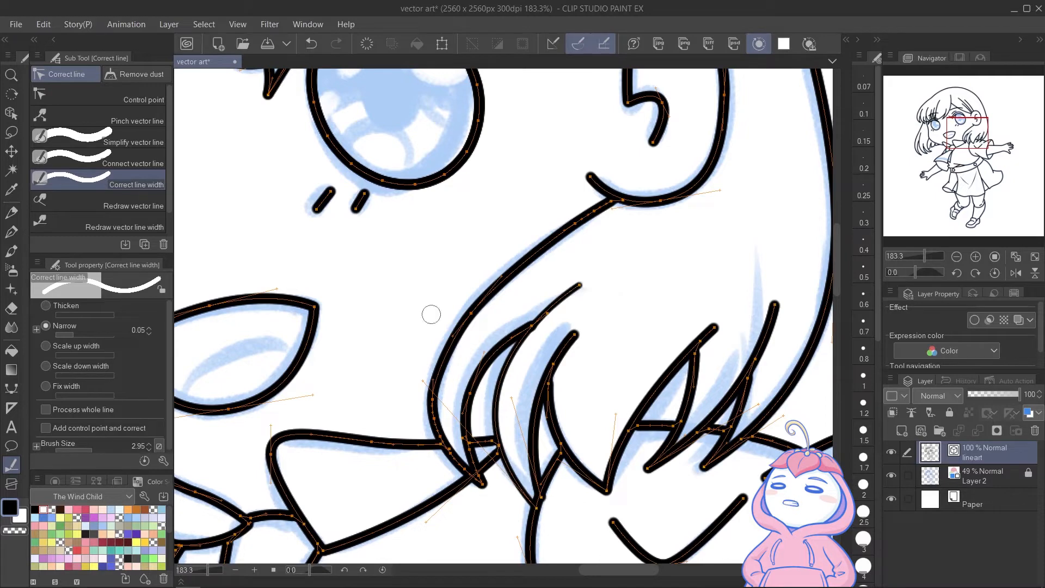
pyautogui.click(79, 307)
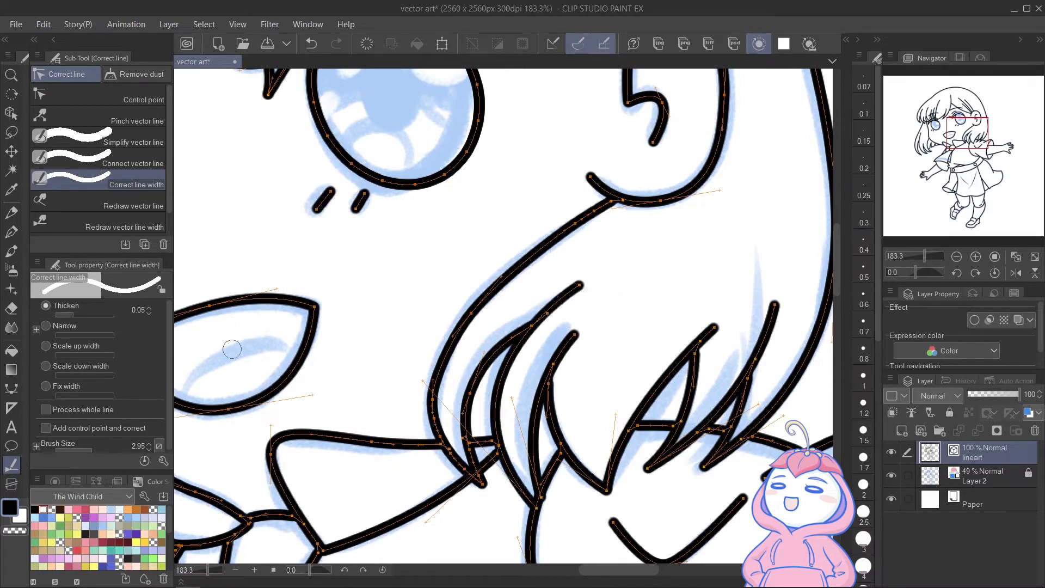
pyautogui.click(504, 388)
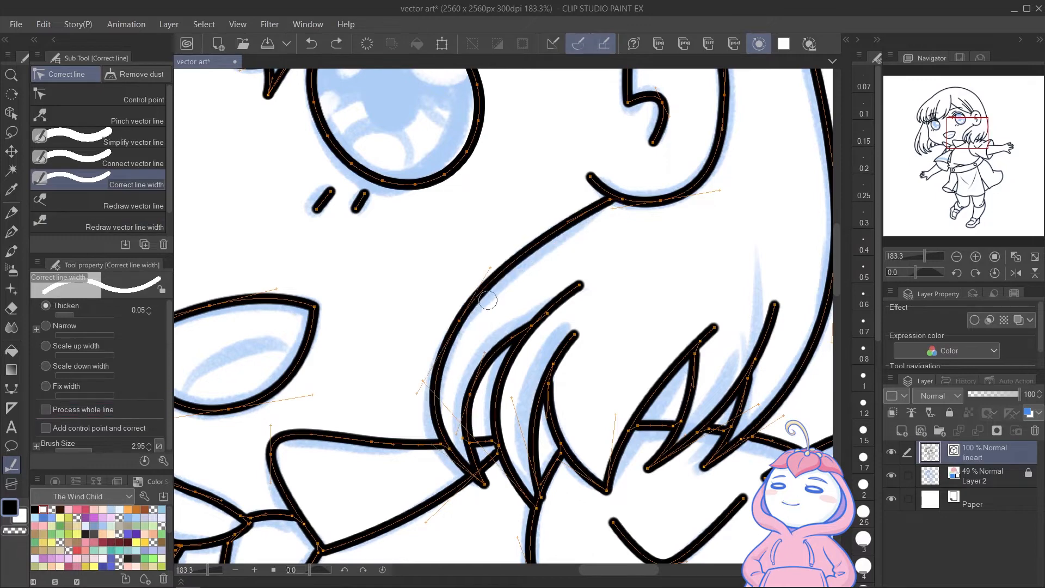
# Taper both ends of the inner hair strand below the ear and thicken its middle using control point line widths
pyautogui.click(149, 97)
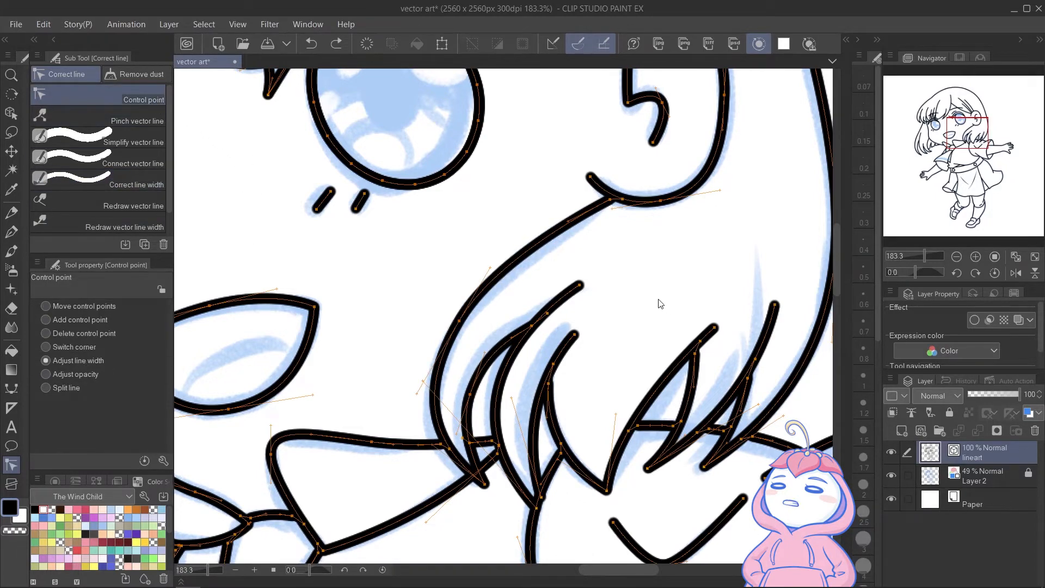
pyautogui.moveTo(581, 286); pyautogui.dragTo(542, 275)
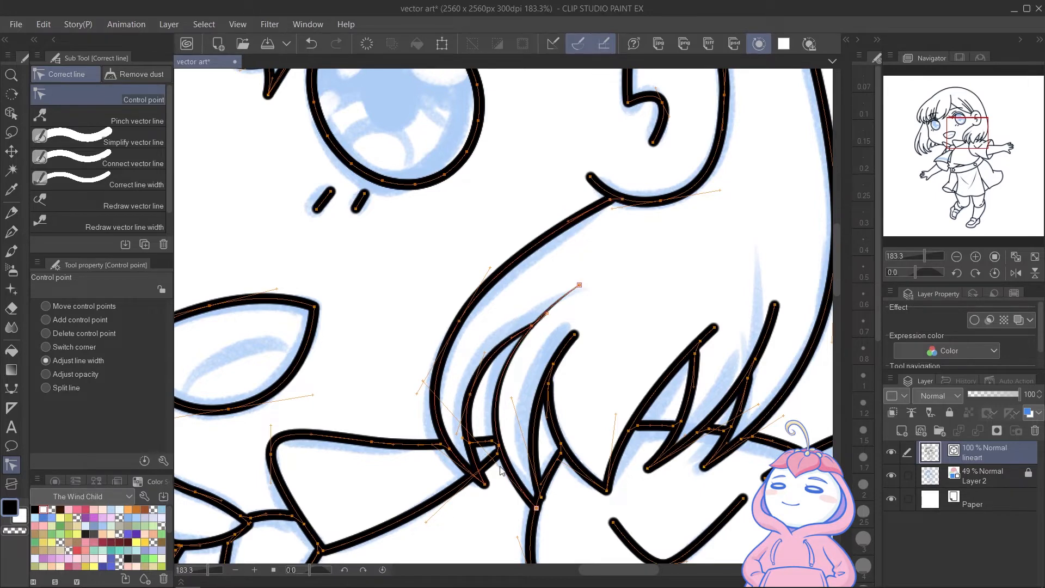
pyautogui.moveTo(472, 511); pyautogui.dragTo(466, 509)
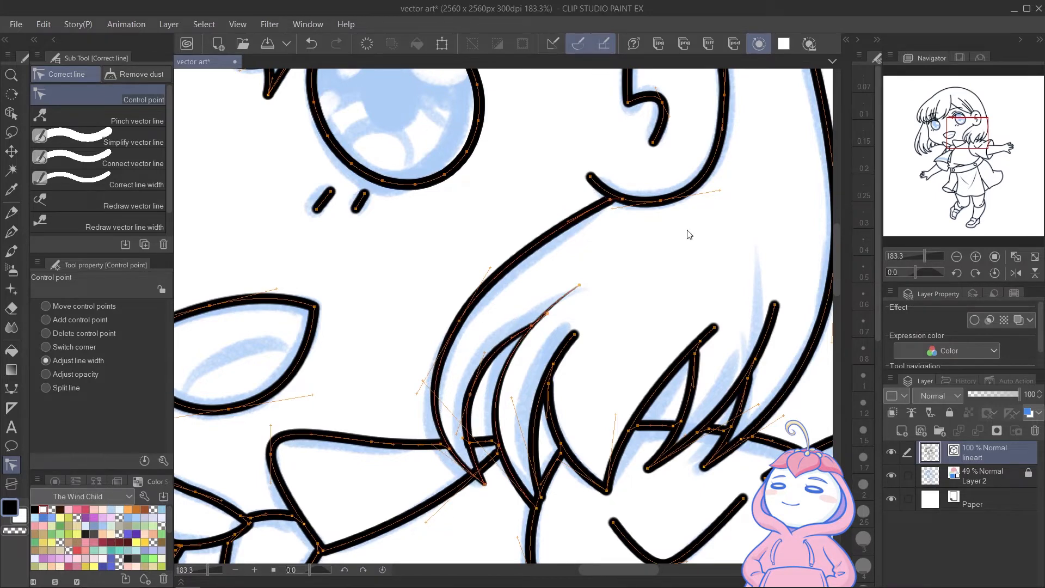
pyautogui.click(507, 364)
pyautogui.moveTo(507, 363); pyautogui.dragTo(524, 366)
pyautogui.moveTo(471, 393); pyautogui.dragTo(461, 395)
pyautogui.moveTo(576, 376)
pyautogui.mouseDown()
pyautogui.moveTo(645, 387)
pyautogui.moveTo(598, 376)
pyautogui.mouseUp()
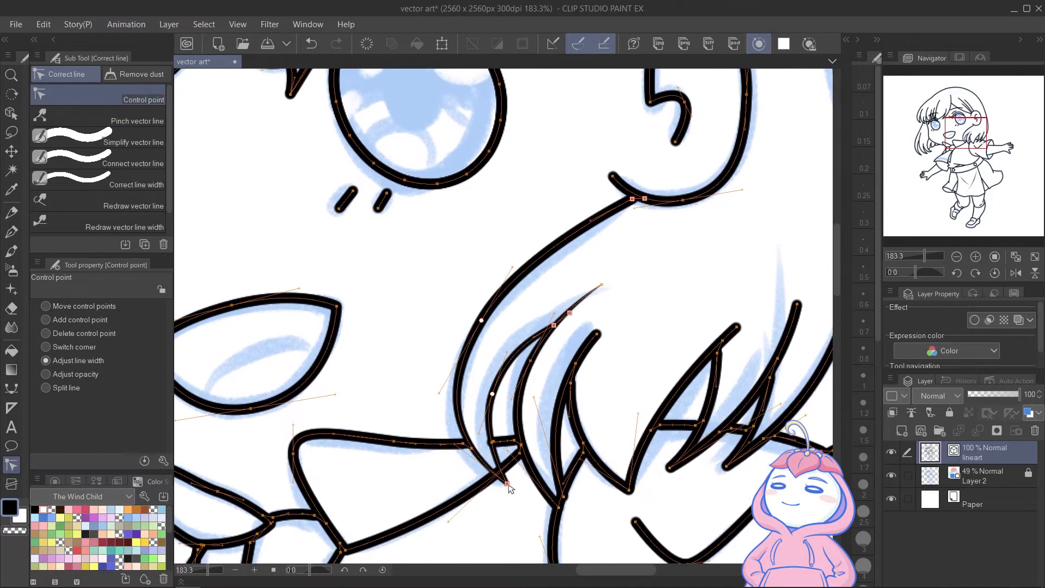
# Adjust the line widths of the side hair strands to taper their ends
pyautogui.moveTo(263, 385); pyautogui.dragTo(480, 397)
pyautogui.moveTo(466, 421)
pyautogui.mouseDown()
pyautogui.moveTo(407, 429)
pyautogui.moveTo(447, 426)
pyautogui.mouseUp()
pyautogui.moveTo(446, 316); pyautogui.dragTo(430, 317)
pyautogui.moveTo(545, 218); pyautogui.dragTo(551, 303)
pyautogui.moveTo(598, 304); pyautogui.dragTo(586, 307)
pyautogui.moveTo(218, 348); pyautogui.dragTo(414, 392)
pyautogui.moveTo(373, 422)
pyautogui.mouseDown()
pyautogui.moveTo(353, 426)
pyautogui.moveTo(382, 434)
pyautogui.mouseUp()
pyautogui.moveTo(506, 300)
pyautogui.mouseDown()
pyautogui.moveTo(581, 361)
pyautogui.moveTo(646, 463)
pyautogui.mouseUp()
# Taper the upper ends of the fringe strands above the left eye by adjusting their control point line widths
pyautogui.moveTo(463, 222); pyautogui.dragTo(415, 237)
pyautogui.moveTo(431, 327); pyautogui.dragTo(453, 328)
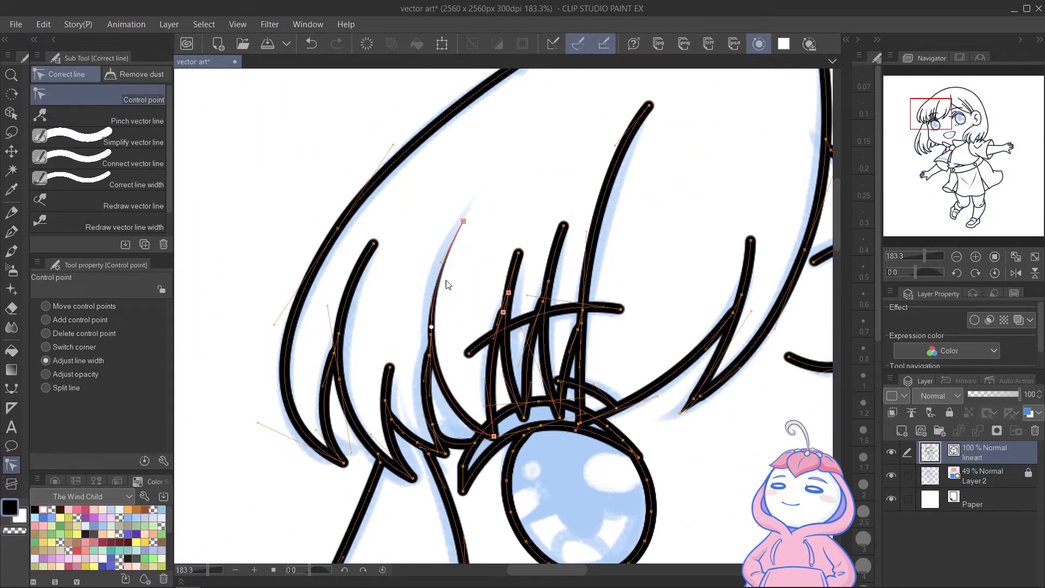
pyautogui.moveTo(373, 244); pyautogui.dragTo(332, 249)
pyautogui.moveTo(390, 368); pyautogui.dragTo(354, 371)
pyautogui.moveTo(463, 222); pyautogui.dragTo(472, 222)
pyautogui.moveTo(519, 253); pyautogui.dragTo(488, 256)
pyautogui.moveTo(564, 226); pyautogui.dragTo(523, 233)
pyautogui.moveTo(649, 105); pyautogui.dragTo(605, 117)
pyautogui.moveTo(519, 365); pyautogui.dragTo(526, 358)
pyautogui.moveTo(545, 306); pyautogui.dragTo(589, 298)
# Add a control point to the left eyebrow and taper its outer end and the outermost fringe strand's lower tip
pyautogui.click(80, 320)
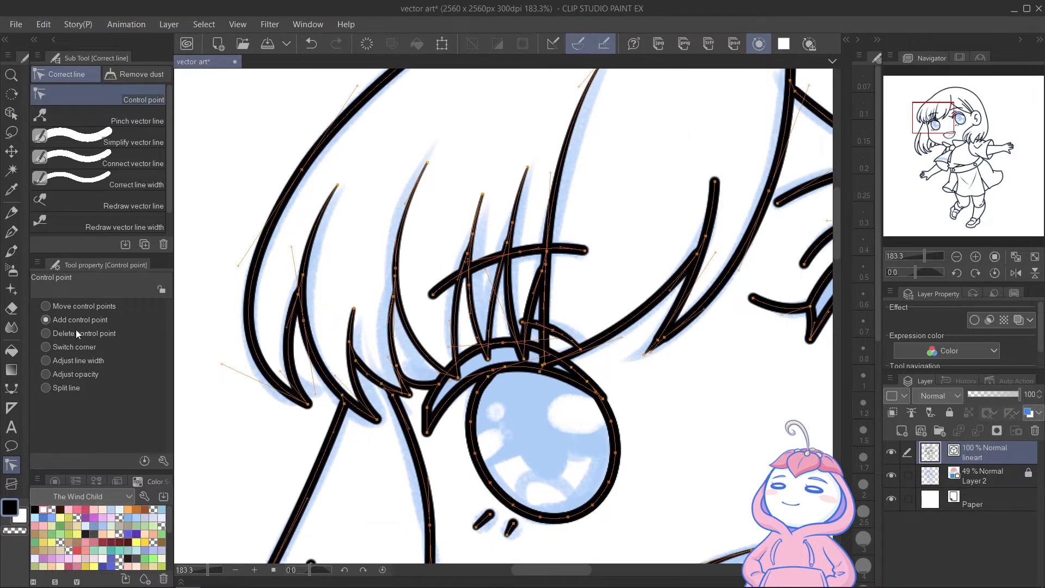
pyautogui.moveTo(370, 290); pyautogui.dragTo(343, 291)
pyautogui.moveTo(327, 297); pyautogui.dragTo(423, 307)
pyautogui.moveTo(403, 415); pyautogui.dragTo(322, 416)
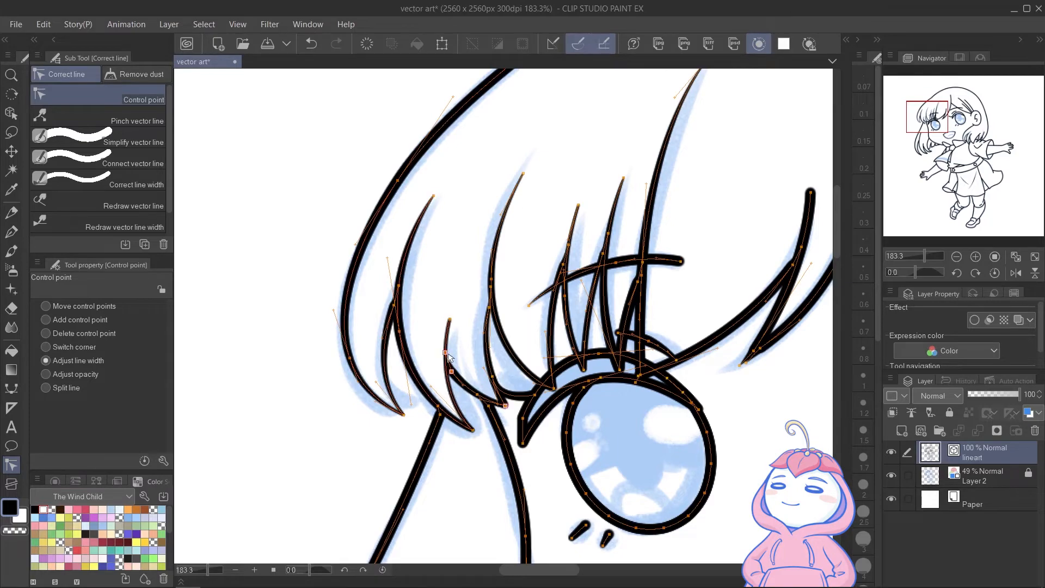
# Taper the lower tips of the short fringe strands above the left eye by reducing their control point line widths
pyautogui.click(82, 361)
pyautogui.moveTo(224, 392)
pyautogui.mouseDown()
pyautogui.moveTo(377, 247)
pyautogui.moveTo(423, 280)
pyautogui.mouseUp()
pyautogui.hotkey('ctrl', 'z')
pyautogui.click(377, 246)
pyautogui.moveTo(400, 292); pyautogui.dragTo(391, 289)
pyautogui.moveTo(577, 129); pyautogui.dragTo(364, 345)
pyautogui.moveTo(366, 344); pyautogui.dragTo(348, 343)
# Taper the upper end of the long central fringe strand and the lower tip of the pointed strand between the eyes
pyautogui.scroll(4, 668, 300)
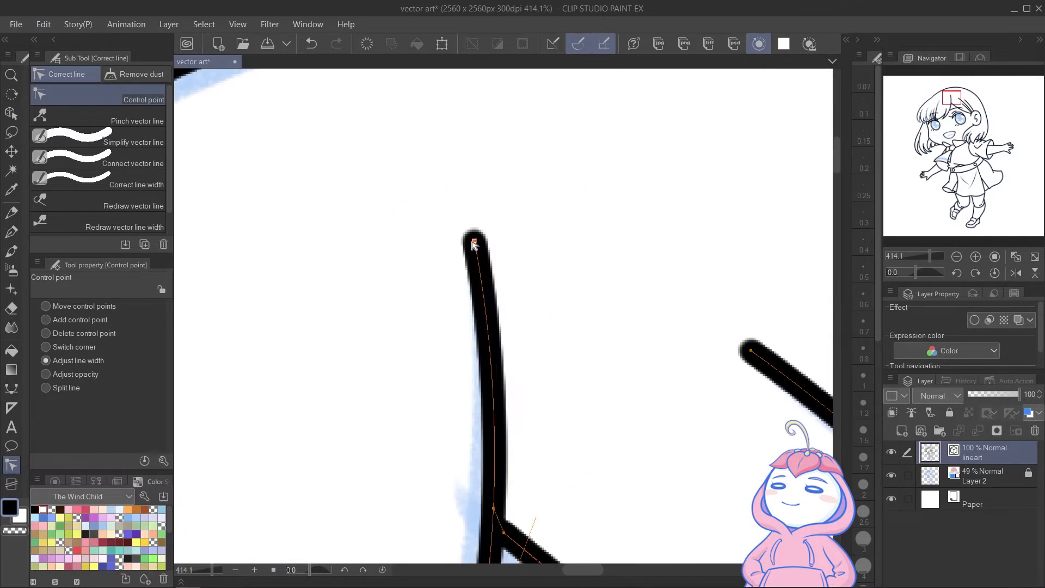
pyautogui.moveTo(477, 238); pyautogui.dragTo(464, 239)
pyautogui.scroll(-4, 445, 218)
pyautogui.moveTo(389, 376); pyautogui.dragTo(378, 376)
pyautogui.moveTo(330, 545)
pyautogui.mouseDown()
pyautogui.moveTo(396, 432)
pyautogui.moveTo(383, 434)
pyautogui.moveTo(386, 446)
pyautogui.moveTo(376, 434)
pyautogui.moveTo(415, 416)
pyautogui.mouseUp()
pyautogui.click(387, 445)
pyautogui.moveTo(356, 440); pyautogui.dragTo(334, 437)
pyautogui.moveTo(526, 303); pyautogui.dragTo(515, 314)
pyautogui.moveTo(340, 432); pyautogui.dragTo(327, 431)
pyautogui.moveTo(610, 287); pyautogui.dragTo(496, 320)
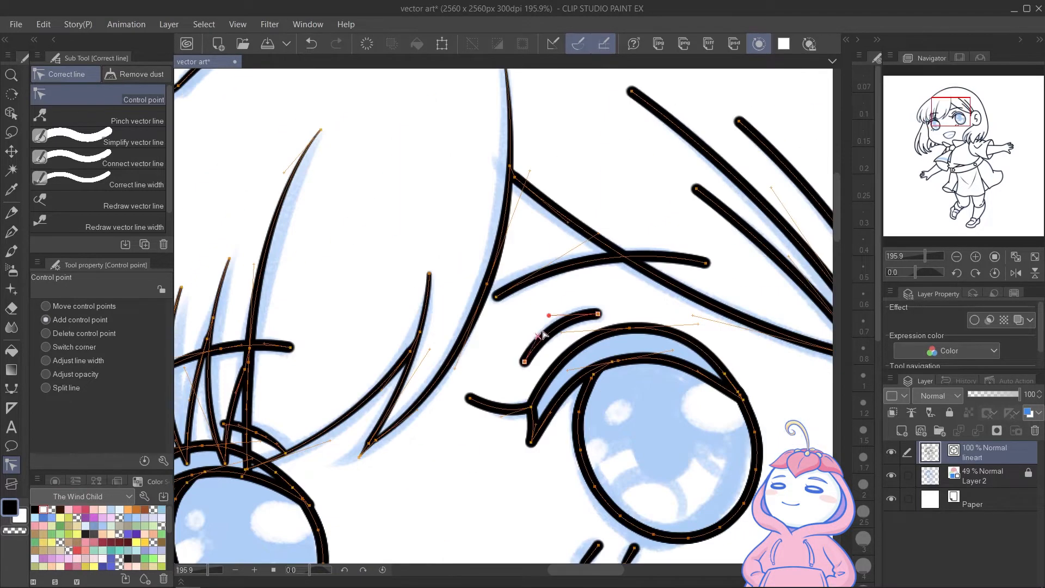
# Taper the right eyebrow's outer end and the tip of the right eye's inner lash by reducing their line widths
pyautogui.moveTo(221, 418); pyautogui.dragTo(272, 397)
pyautogui.moveTo(755, 244); pyautogui.dragTo(665, 275)
pyautogui.moveTo(665, 276); pyautogui.dragTo(634, 276)
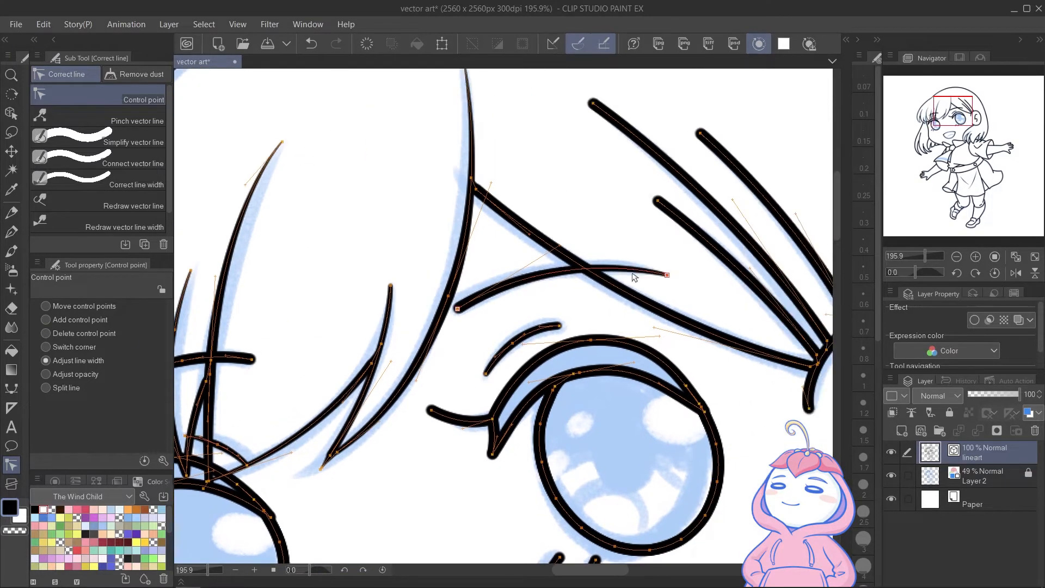
pyautogui.moveTo(429, 410); pyautogui.dragTo(385, 259)
pyautogui.moveTo(385, 259); pyautogui.dragTo(349, 304)
pyautogui.moveTo(672, 244); pyautogui.dragTo(611, 310)
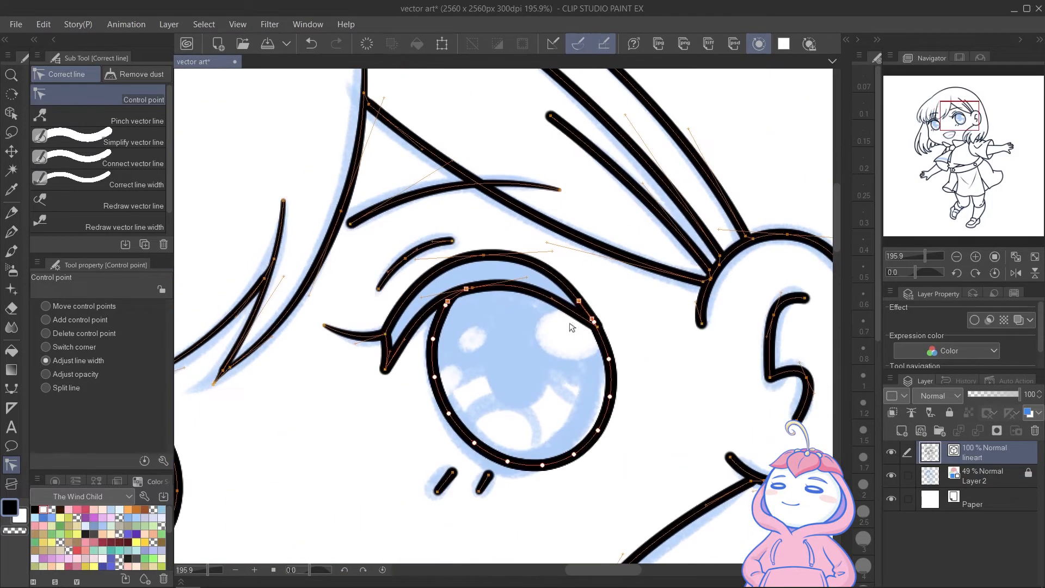
# Thin the fringe line crossing the right eyebrow and taper the upper ends of the three strands above the ear
pyautogui.moveTo(611, 242); pyautogui.dragTo(615, 376)
pyautogui.moveTo(707, 417); pyautogui.dragTo(678, 422)
pyautogui.moveTo(538, 349); pyautogui.dragTo(529, 351)
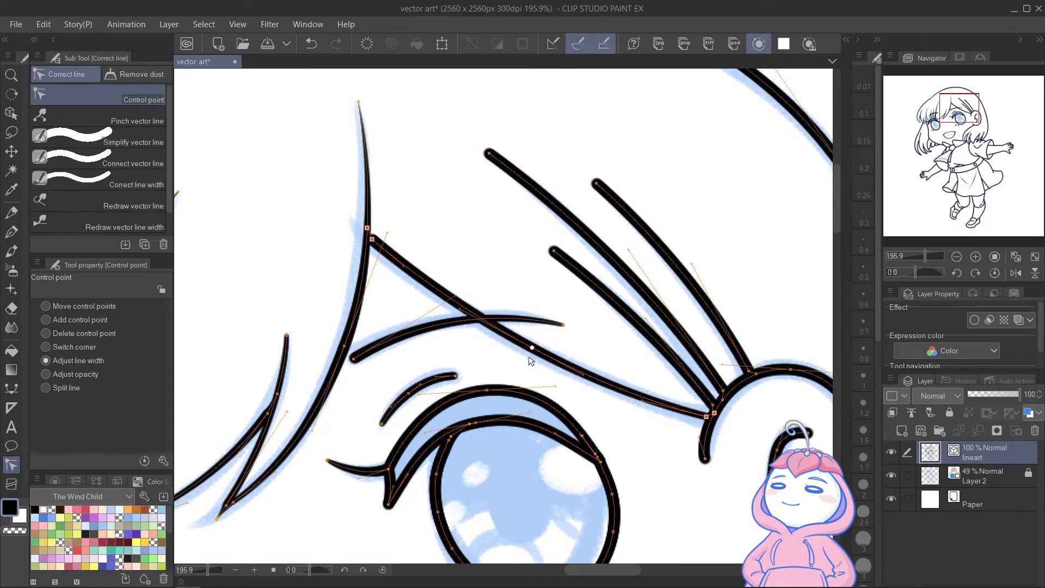
pyautogui.moveTo(554, 251); pyautogui.dragTo(504, 240)
pyautogui.moveTo(489, 154); pyautogui.dragTo(435, 164)
pyautogui.moveTo(597, 183); pyautogui.dragTo(513, 228)
# Thin the upper part of the fringe line over the right eyebrow and the lower ends of the strands meeting the ear
pyautogui.moveTo(372, 240); pyautogui.dragTo(352, 240)
pyautogui.moveTo(532, 349); pyautogui.dragTo(517, 351)
pyautogui.moveTo(714, 406)
pyautogui.mouseDown()
pyautogui.moveTo(697, 409)
pyautogui.moveTo(703, 394)
pyautogui.mouseUp()
pyautogui.moveTo(749, 371)
pyautogui.mouseDown()
pyautogui.moveTo(727, 375)
pyautogui.moveTo(697, 410)
pyautogui.mouseUp()
pyautogui.moveTo(707, 415); pyautogui.dragTo(570, 352)
# Taper the short hair end in front of the ear and thin the inner ear line
pyautogui.moveTo(567, 401); pyautogui.dragTo(531, 412)
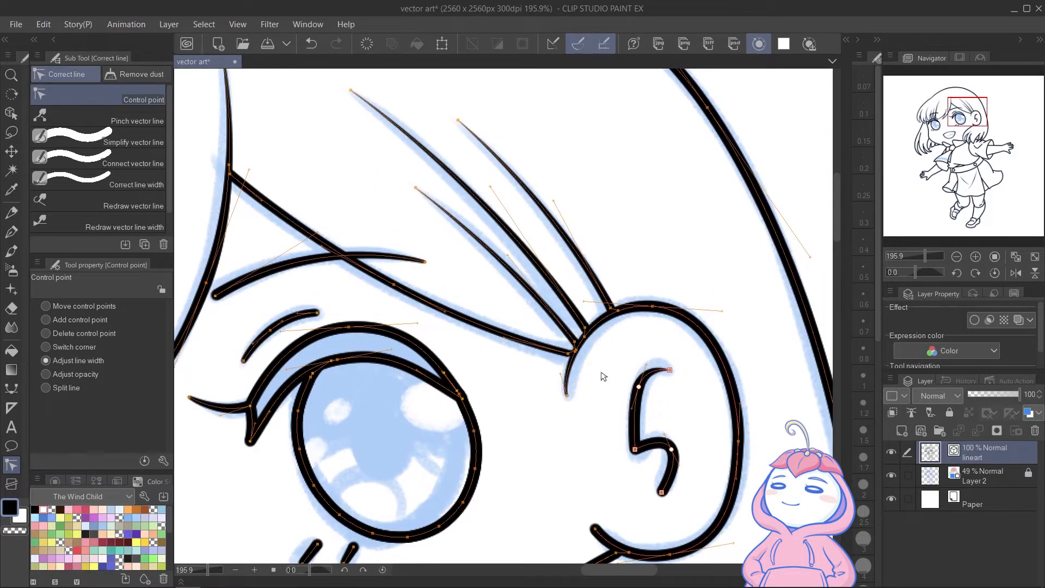
pyautogui.moveTo(639, 387); pyautogui.dragTo(618, 390)
pyautogui.moveTo(620, 490); pyautogui.dragTo(586, 352)
pyautogui.moveTo(564, 391); pyautogui.dragTo(545, 393)
# Reduce the line width along the left cheek of the face contour
pyautogui.scroll(-4, 572, 373)
pyautogui.moveTo(305, 414); pyautogui.dragTo(463, 262)
pyautogui.scroll(2, 405, 259)
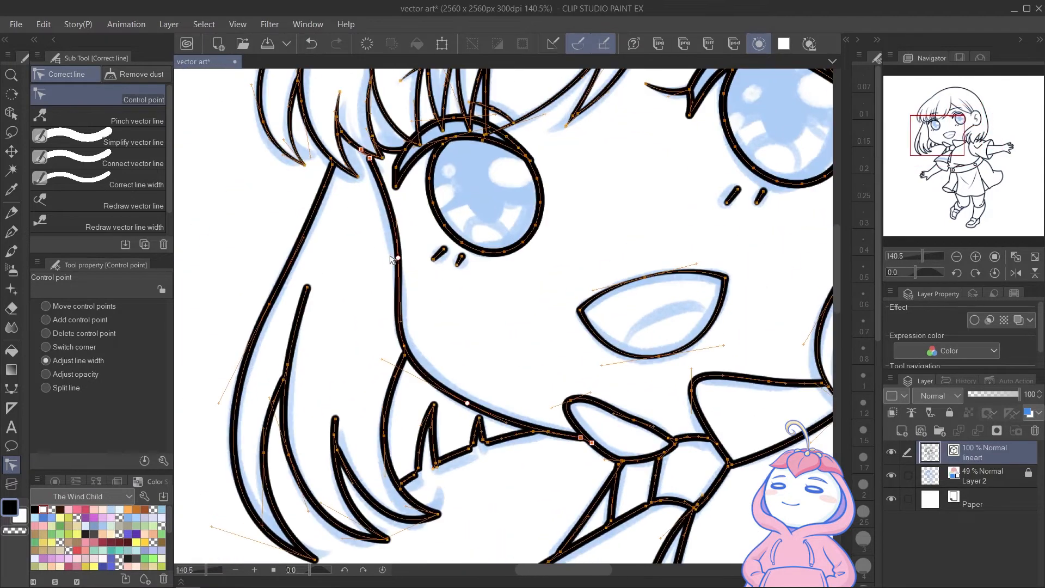
pyautogui.moveTo(397, 259); pyautogui.dragTo(375, 261)
# Erase the overlapping line piece at the upper corner of the neckerchief knot with the vector eraser
pyautogui.moveTo(592, 422); pyautogui.dragTo(636, 372)
pyautogui.scroll(5, 638, 376)
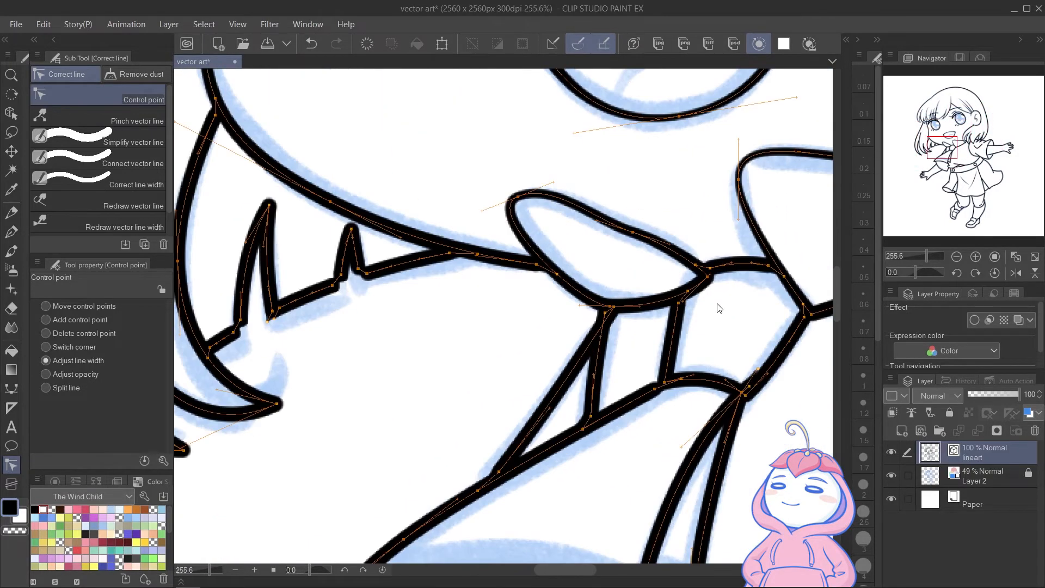
pyautogui.press('u')
pyautogui.press('e')
pyautogui.moveTo(707, 272); pyautogui.dragTo(698, 282)
pyautogui.press('y')
# Taper the pointed tips of the jagged hair beneath the chin by reducing their control point line widths
pyautogui.moveTo(223, 289); pyautogui.dragTo(225, 271)
pyautogui.hotkey('ctrl', 'z')
pyautogui.moveTo(569, 368)
pyautogui.mouseDown()
pyautogui.moveTo(709, 345)
pyautogui.moveTo(813, 399)
pyautogui.mouseUp()
pyautogui.scroll(-1, 813, 399)
pyautogui.moveTo(540, 233); pyautogui.dragTo(509, 228)
pyautogui.click(511, 348)
pyautogui.moveTo(512, 338); pyautogui.dragTo(545, 334)
pyautogui.hotkey('ctrl', 'z')
pyautogui.moveTo(588, 261); pyautogui.dragTo(584, 263)
pyautogui.moveTo(613, 263); pyautogui.dragTo(588, 268)
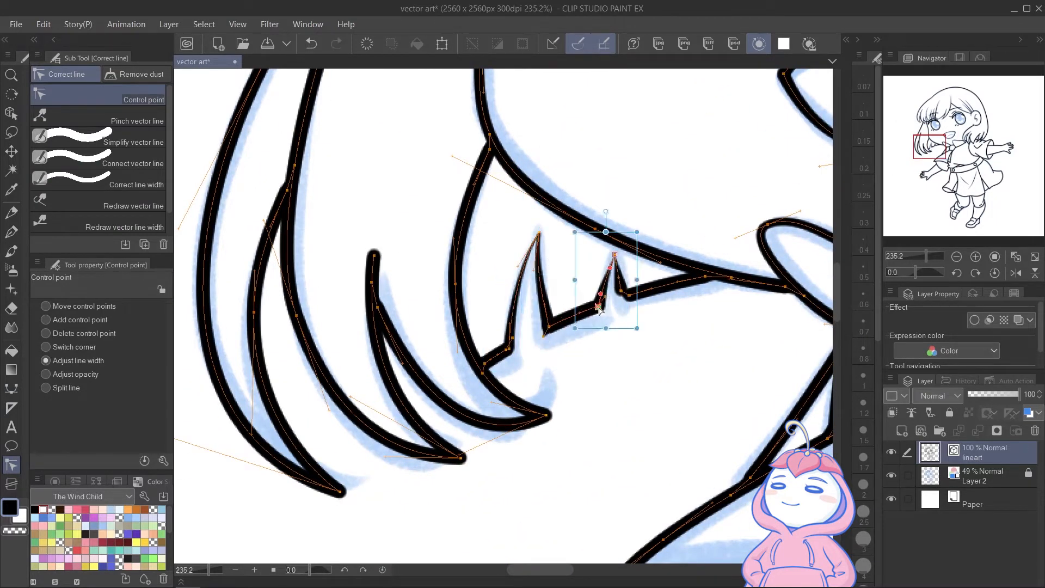
# Taper the upper end of the short side hair strand and the lower tip of the innermost strand
pyautogui.moveTo(583, 325); pyautogui.dragTo(634, 387)
pyautogui.moveTo(771, 338); pyautogui.dragTo(765, 361)
pyautogui.moveTo(502, 369); pyautogui.dragTo(497, 371)
pyautogui.moveTo(592, 500); pyautogui.dragTo(578, 499)
pyautogui.moveTo(423, 392); pyautogui.dragTo(411, 398)
pyautogui.moveTo(420, 341); pyautogui.dragTo(374, 348)
# Add a control point to the outer side hair curve and taper the lower tips of the outer strands
pyautogui.keyDown('ctrl'); pyautogui.click(445, 485); pyautogui.keyUp('ctrl')
pyautogui.moveTo(444, 490); pyautogui.dragTo(446, 422)
pyautogui.click(49, 360)
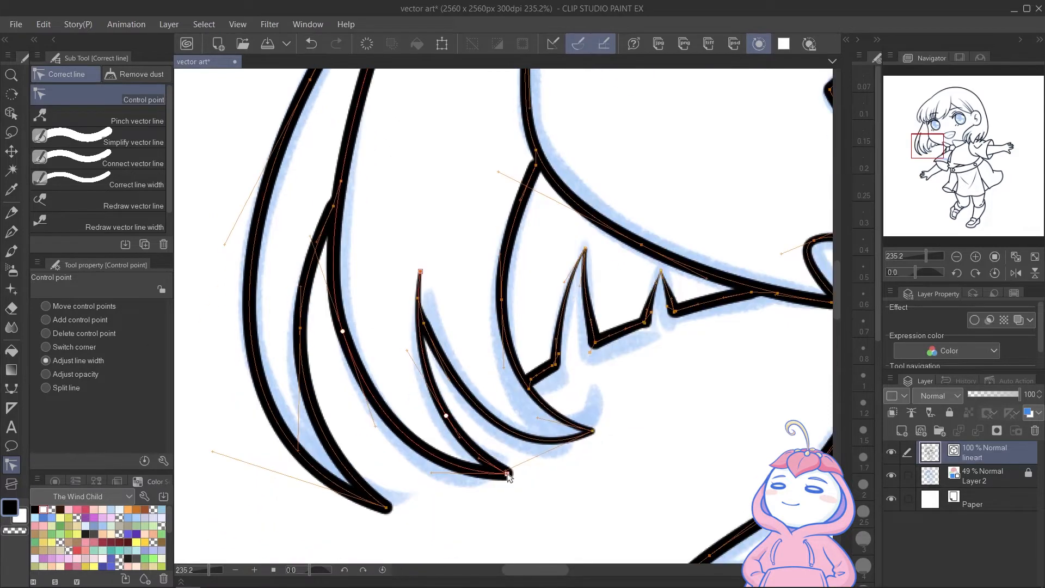
pyautogui.moveTo(508, 474); pyautogui.dragTo(458, 473)
pyautogui.moveTo(337, 245); pyautogui.dragTo(455, 285)
pyautogui.click(49, 320)
pyautogui.click(374, 410)
pyautogui.click(49, 360)
pyautogui.moveTo(503, 548); pyautogui.dragTo(446, 543)
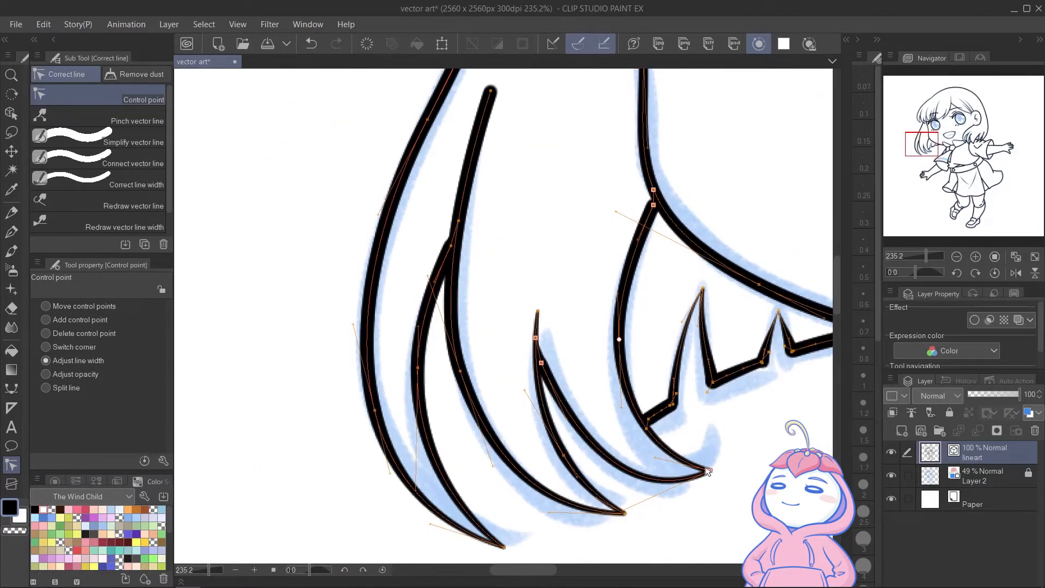
# Taper the upper ends of the long side hair strands and even out the line widths along them
pyautogui.scroll(3, 411, 305)
pyautogui.moveTo(491, 262); pyautogui.dragTo(349, 276)
pyautogui.moveTo(468, 345); pyautogui.dragTo(436, 349)
pyautogui.moveTo(458, 392); pyautogui.dragTo(436, 394)
pyautogui.moveTo(428, 291); pyautogui.dragTo(403, 297)
pyautogui.moveTo(429, 339); pyautogui.dragTo(354, 214)
pyautogui.moveTo(299, 458); pyautogui.dragTo(275, 461)
pyautogui.moveTo(343, 416); pyautogui.dragTo(321, 417)
pyautogui.moveTo(377, 295); pyautogui.dragTo(357, 298)
# Thin the round outline of the left eye by adjusting its control point line widths
pyautogui.scroll(-5, 436, 403)
pyautogui.scroll(3, 438, 417)
pyautogui.moveTo(412, 393); pyautogui.dragTo(390, 395)
pyautogui.moveTo(537, 393); pyautogui.dragTo(481, 409)
pyautogui.scroll(3, 430, 408)
pyautogui.scroll(-4, 434, 488)
pyautogui.scroll(4, 452, 334)
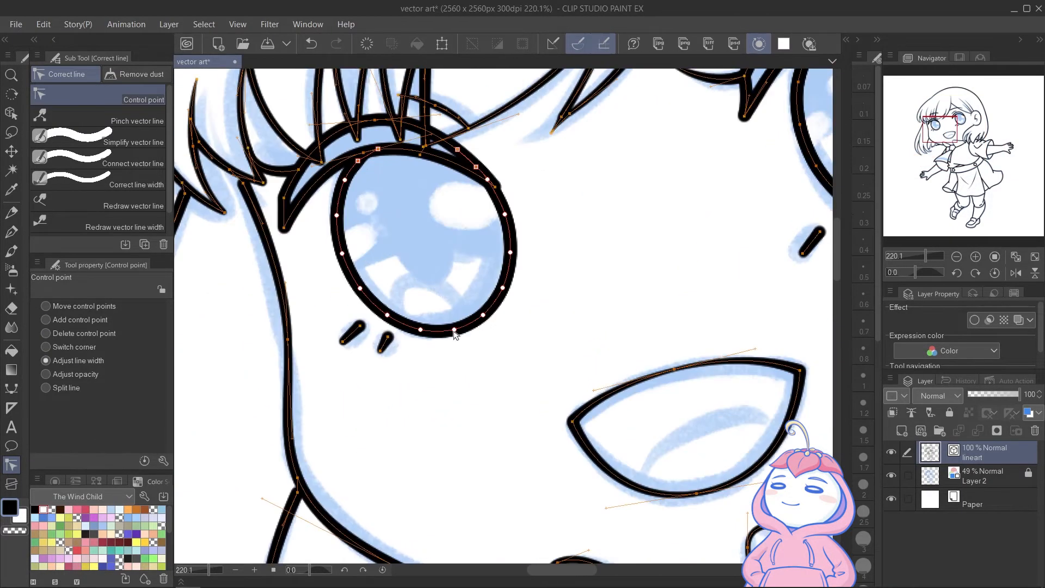
pyautogui.scroll(-4, 477, 318)
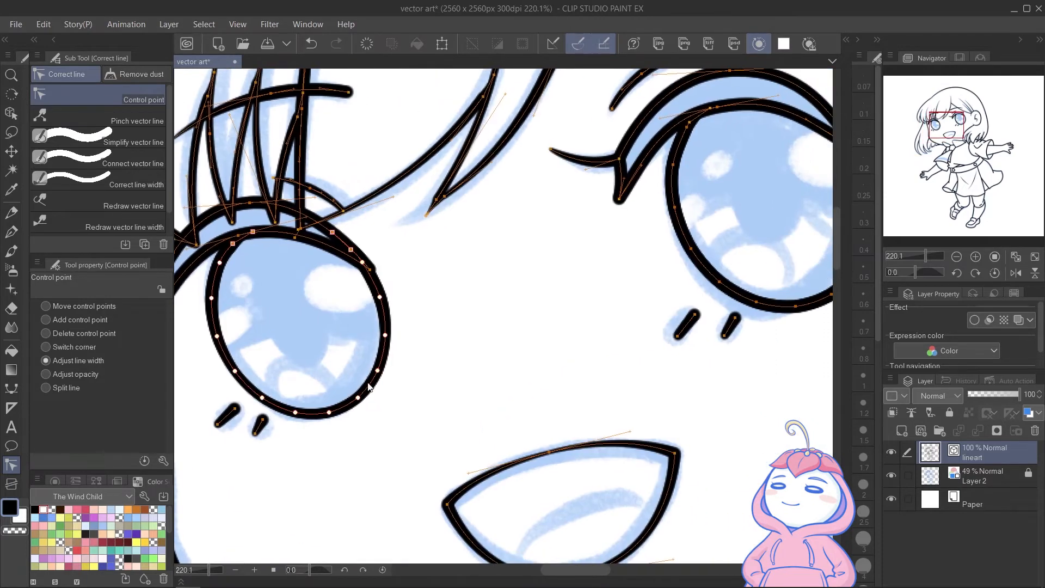
pyautogui.scroll(4, 720, 297)
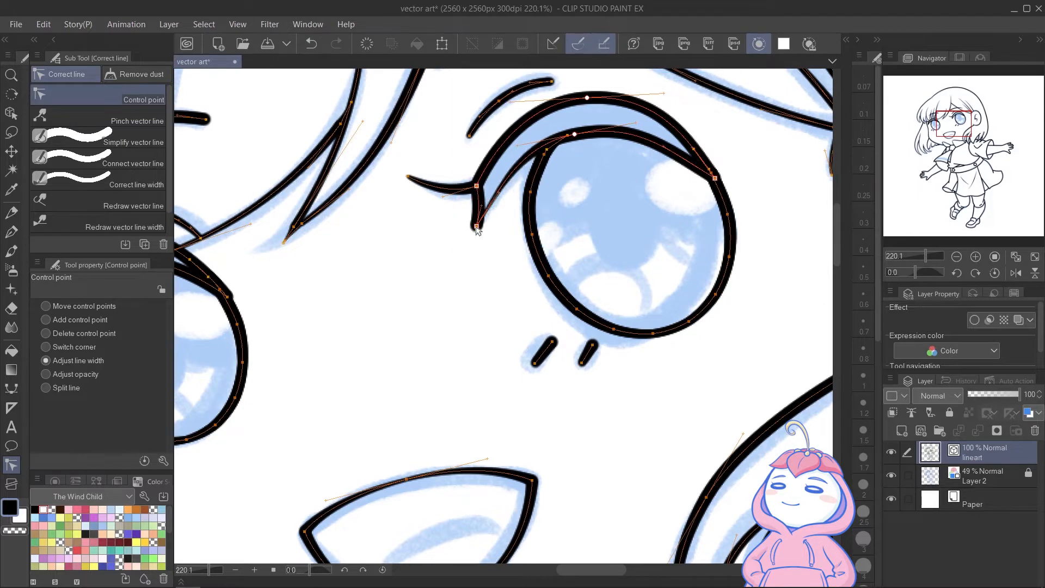
# Taper the inner corner of the right eye's upper lash and both ends of the eyelid crease above it
pyautogui.moveTo(477, 187); pyautogui.dragTo(463, 189)
pyautogui.moveTo(477, 224); pyautogui.dragTo(468, 225)
pyautogui.moveTo(593, 161)
pyautogui.mouseDown()
pyautogui.moveTo(545, 287)
pyautogui.moveTo(496, 282)
pyautogui.moveTo(504, 294)
pyautogui.mouseUp()
pyautogui.moveTo(510, 296); pyautogui.dragTo(503, 313)
pyautogui.moveTo(600, 299); pyautogui.dragTo(614, 303)
pyautogui.moveTo(655, 445); pyautogui.dragTo(669, 393)
pyautogui.scroll(-4, 577, 256)
pyautogui.scroll(2, 485, 240)
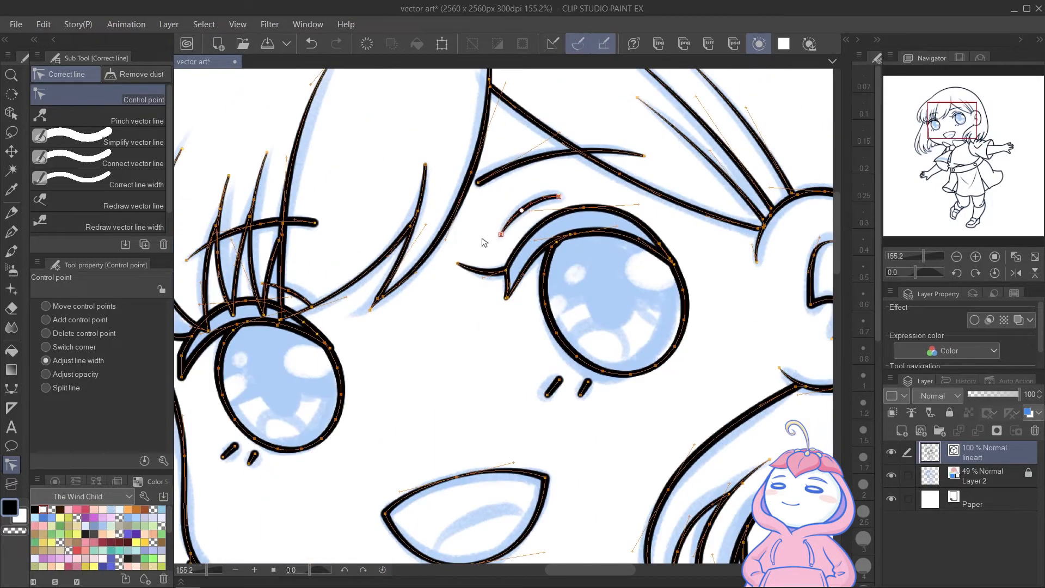
# Thin the lower segments joining the jagged hair tips beneath the chin by adjusting their control point line widths
pyautogui.scroll(3, 181, 356)
pyautogui.moveTo(181, 357); pyautogui.dragTo(291, 265)
pyautogui.moveTo(583, 207)
pyautogui.mouseDown()
pyautogui.moveTo(571, 208)
pyautogui.moveTo(572, 93)
pyautogui.mouseUp()
pyautogui.scroll(-3, 613, 202)
pyautogui.scroll(6, 479, 338)
pyautogui.moveTo(398, 382); pyautogui.dragTo(402, 362)
pyautogui.moveTo(406, 364); pyautogui.dragTo(400, 367)
pyautogui.moveTo(332, 403); pyautogui.dragTo(321, 405)
pyautogui.moveTo(497, 326); pyautogui.dragTo(492, 325)
pyautogui.moveTo(555, 304); pyautogui.dragTo(546, 306)
pyautogui.moveTo(695, 269); pyautogui.dragTo(681, 265)
pyautogui.scroll(-2, 680, 267)
pyautogui.moveTo(550, 270); pyautogui.dragTo(556, 275)
pyautogui.scroll(-4, 652, 301)
pyautogui.scroll(2, 546, 291)
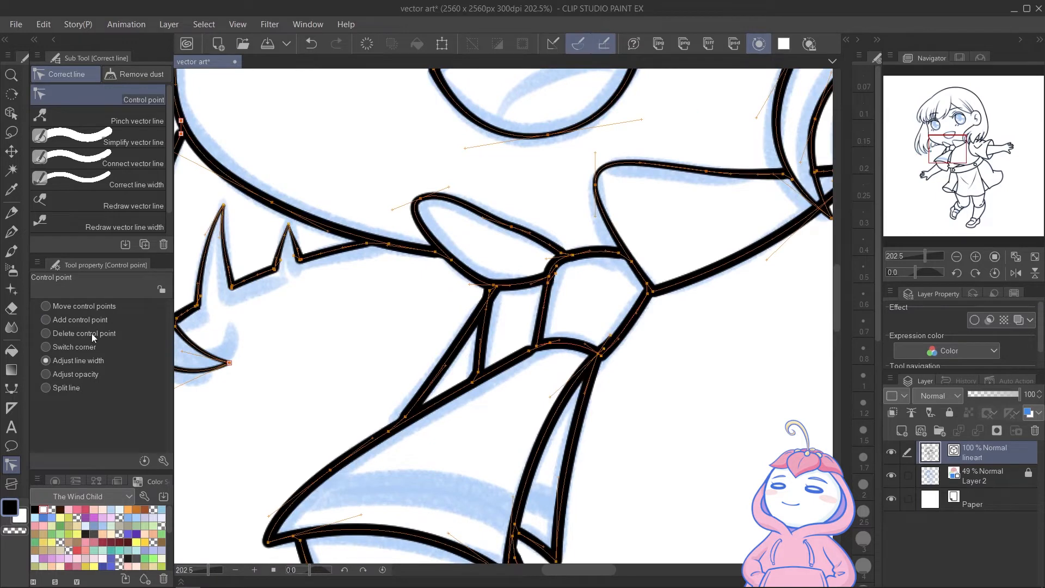
# Add a control point to the collar flap's hem, thin its curve and taper the neckerchief's lower tip
pyautogui.moveTo(373, 438); pyautogui.dragTo(367, 439)
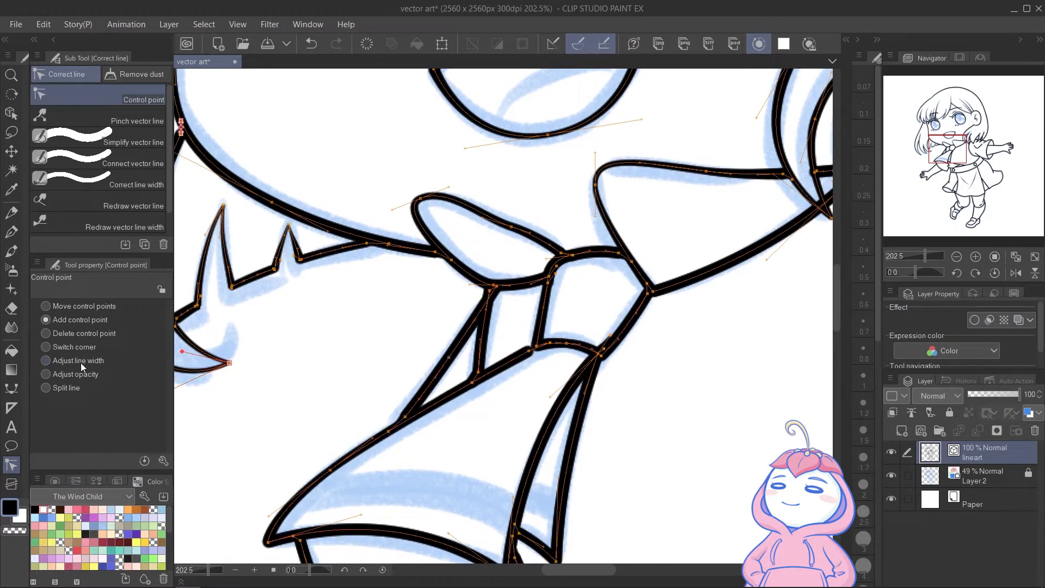
pyautogui.moveTo(583, 324); pyautogui.dragTo(536, 316)
pyautogui.press('e')
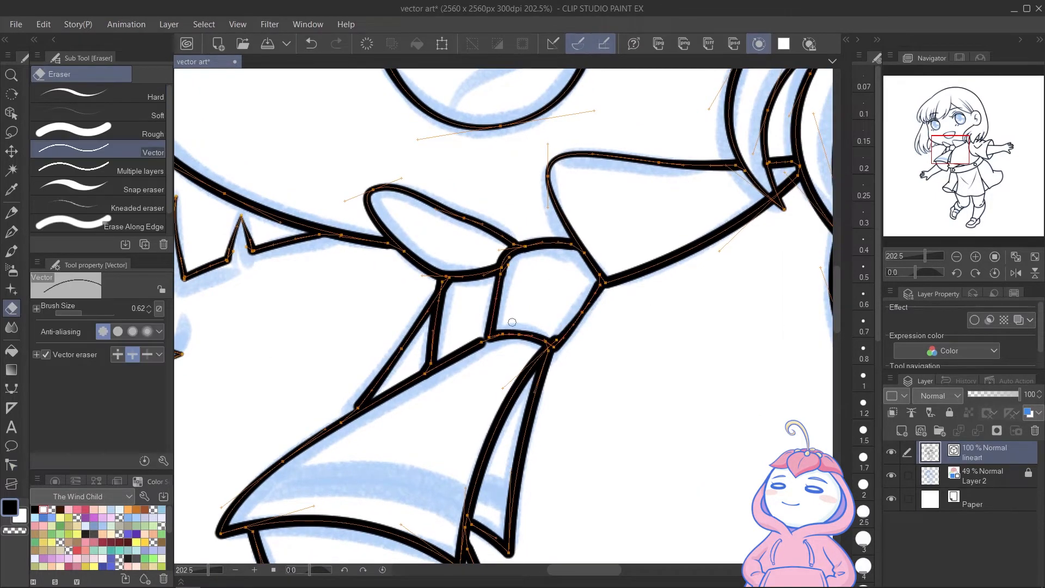
pyautogui.press('y')
pyautogui.moveTo(563, 452); pyautogui.dragTo(570, 339)
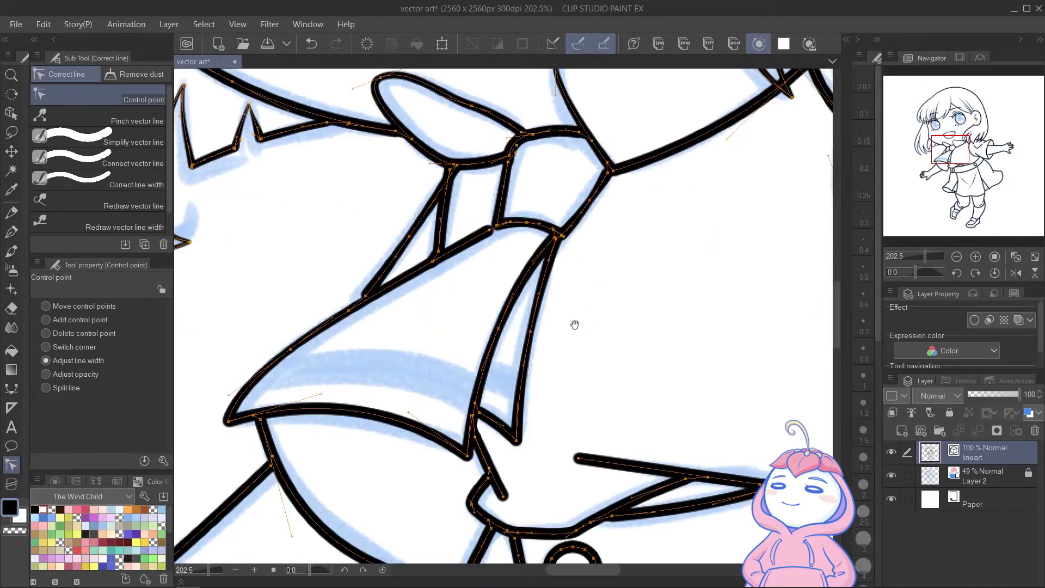
pyautogui.click(79, 321)
pyautogui.click(346, 410)
pyautogui.click(82, 362)
pyautogui.moveTo(346, 410); pyautogui.dragTo(317, 412)
pyautogui.moveTo(516, 441)
pyautogui.mouseDown()
pyautogui.moveTo(502, 442)
pyautogui.moveTo(499, 414)
pyautogui.mouseUp()
pyautogui.moveTo(355, 278)
pyautogui.mouseDown()
pyautogui.moveTo(374, 278)
pyautogui.moveTo(555, 153)
pyautogui.mouseUp()
# Add a control point to the left sleeve's curve to thin it, and taper the bodice line end below the neckerchief
pyautogui.click(85, 321)
pyautogui.click(518, 378)
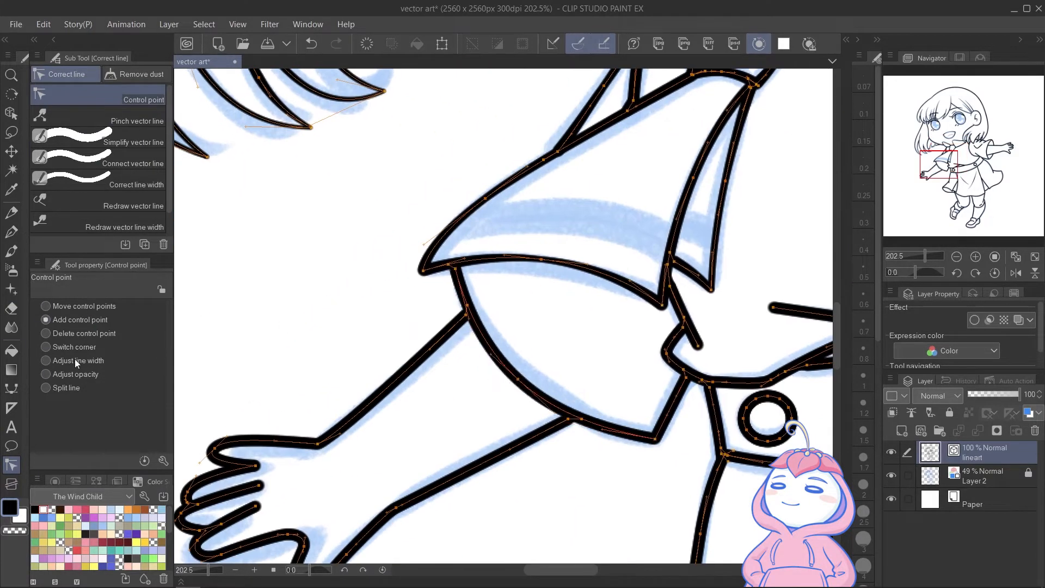
pyautogui.click(71, 360)
pyautogui.moveTo(518, 377); pyautogui.dragTo(498, 378)
pyautogui.moveTo(516, 378); pyautogui.dragTo(511, 306)
pyautogui.moveTo(654, 286); pyautogui.dragTo(638, 271)
pyautogui.moveTo(739, 299); pyautogui.dragTo(674, 281)
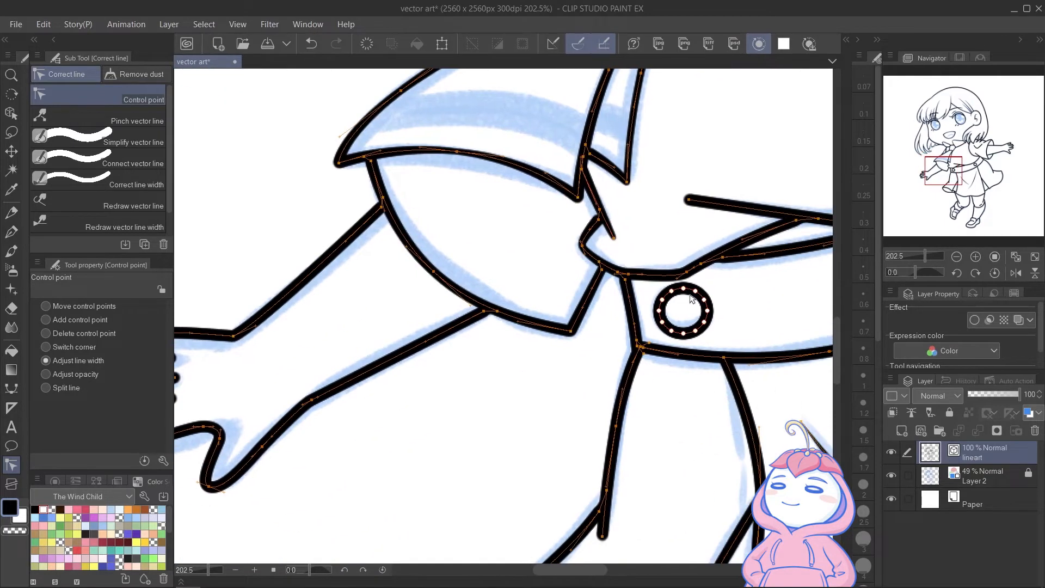
# Taper the finger line ends of the left hand and adjust the line widths around the hand and forearm
pyautogui.moveTo(389, 354); pyautogui.dragTo(525, 346)
pyautogui.click(80, 320)
pyautogui.click(79, 361)
pyautogui.moveTo(310, 370)
pyautogui.mouseDown()
pyautogui.moveTo(297, 372)
pyautogui.moveTo(293, 391)
pyautogui.mouseUp()
pyautogui.moveTo(307, 350); pyautogui.dragTo(294, 350)
pyautogui.moveTo(447, 264); pyautogui.dragTo(428, 262)
pyautogui.moveTo(537, 346); pyautogui.dragTo(524, 345)
pyautogui.moveTo(398, 439); pyautogui.dragTo(343, 433)
pyautogui.moveTo(272, 439); pyautogui.dragTo(260, 440)
pyautogui.moveTo(344, 479); pyautogui.dragTo(332, 479)
# Add a control point to the lower forearm line and taper its end where it meets the sleeve
pyautogui.moveTo(376, 349)
pyautogui.mouseDown()
pyautogui.moveTo(470, 350)
pyautogui.moveTo(450, 330)
pyautogui.mouseUp()
pyautogui.click(79, 320)
pyautogui.click(412, 327)
pyautogui.click(79, 361)
pyautogui.moveTo(628, 316); pyautogui.dragTo(252, 377)
pyautogui.moveTo(337, 365); pyautogui.dragTo(325, 367)
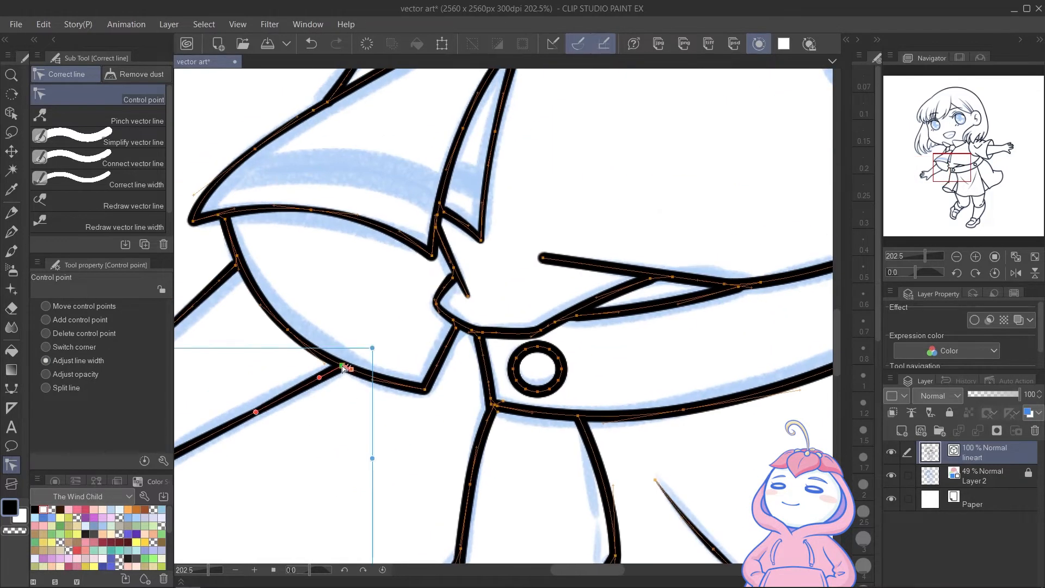
# Taper the end of the bodice fold line and add a control point to the lower fold line to thin it
pyautogui.moveTo(490, 299); pyautogui.dragTo(394, 370)
pyautogui.moveTo(446, 325); pyautogui.dragTo(423, 326)
pyautogui.click(102, 321)
pyautogui.click(561, 372)
pyautogui.click(80, 361)
pyautogui.moveTo(560, 373); pyautogui.dragTo(531, 377)
# Reposition a control point beside the belt button, add one to the belt's left edge and thin the belt lines
pyautogui.moveTo(445, 397)
pyautogui.mouseDown()
pyautogui.moveTo(430, 398)
pyautogui.moveTo(473, 383)
pyautogui.mouseUp()
pyautogui.click(80, 306)
pyautogui.moveTo(448, 446); pyautogui.dragTo(441, 429)
pyautogui.click(80, 320)
pyautogui.click(381, 415)
pyautogui.click(80, 361)
pyautogui.moveTo(381, 415); pyautogui.dragTo(374, 420)
pyautogui.moveTo(388, 454); pyautogui.dragTo(380, 455)
pyautogui.moveTo(555, 463); pyautogui.dragTo(465, 413)
pyautogui.moveTo(492, 410); pyautogui.dragTo(464, 423)
pyautogui.moveTo(626, 337); pyautogui.dragTo(517, 427)
# Select the outlines of both belt buttons together and reduce their brush size
pyautogui.press('o')
pyautogui.click(257, 451)
pyautogui.keyDown('shift'); pyautogui.click(594, 366); pyautogui.keyUp('shift')
pyautogui.click(149, 385)
pyautogui.click(503, 383)
# Taper the fold lines of the right sleeve and thin the sleeve and cuff outlines with the line width adjustment
pyautogui.scroll(-3, 503, 383)
pyautogui.click(11, 465)
pyautogui.moveTo(578, 236); pyautogui.dragTo(529, 244)
pyautogui.moveTo(603, 181); pyautogui.dragTo(592, 181)
pyautogui.moveTo(675, 118); pyautogui.dragTo(654, 120)
pyautogui.moveTo(718, 159); pyautogui.dragTo(634, 244)
pyautogui.moveTo(710, 233); pyautogui.dragTo(703, 233)
pyautogui.moveTo(702, 331); pyautogui.dragTo(698, 331)
pyautogui.moveTo(744, 246)
pyautogui.mouseDown()
pyautogui.moveTo(581, 327)
pyautogui.moveTo(614, 318)
pyautogui.mouseUp()
pyautogui.moveTo(642, 382); pyautogui.dragTo(623, 385)
# Thin the lines where the hair strands meet the right shoulder, continuing up towards the jaw
pyautogui.moveTo(649, 324); pyautogui.dragTo(724, 344)
pyautogui.scroll(3, 462, 275)
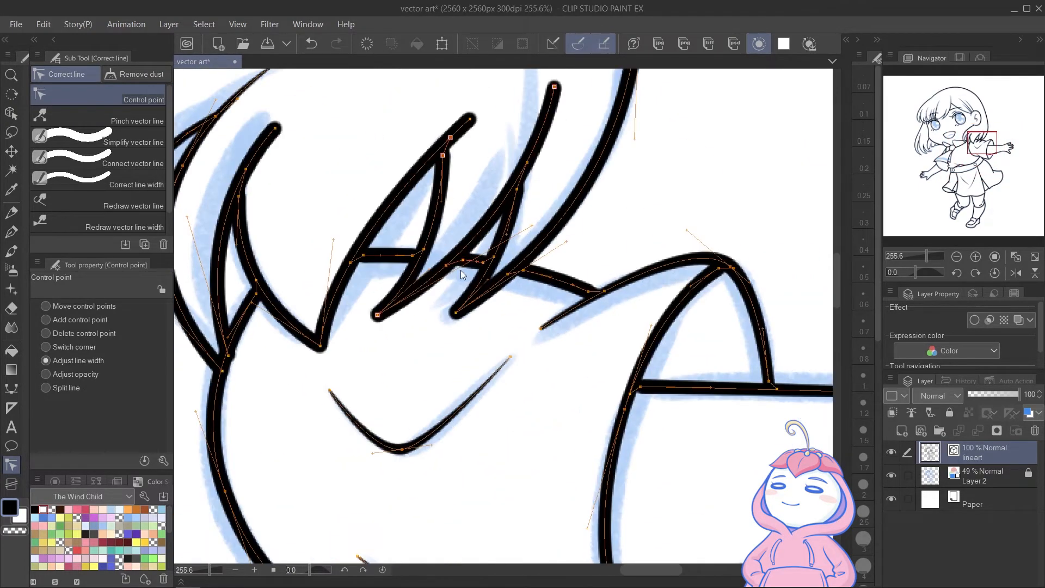
pyautogui.moveTo(525, 271); pyautogui.dragTo(517, 272)
pyautogui.moveTo(412, 256); pyautogui.dragTo(406, 256)
pyautogui.scroll(-3, 405, 256)
pyautogui.moveTo(405, 256); pyautogui.dragTo(576, 363)
pyautogui.moveTo(530, 176); pyautogui.dragTo(523, 176)
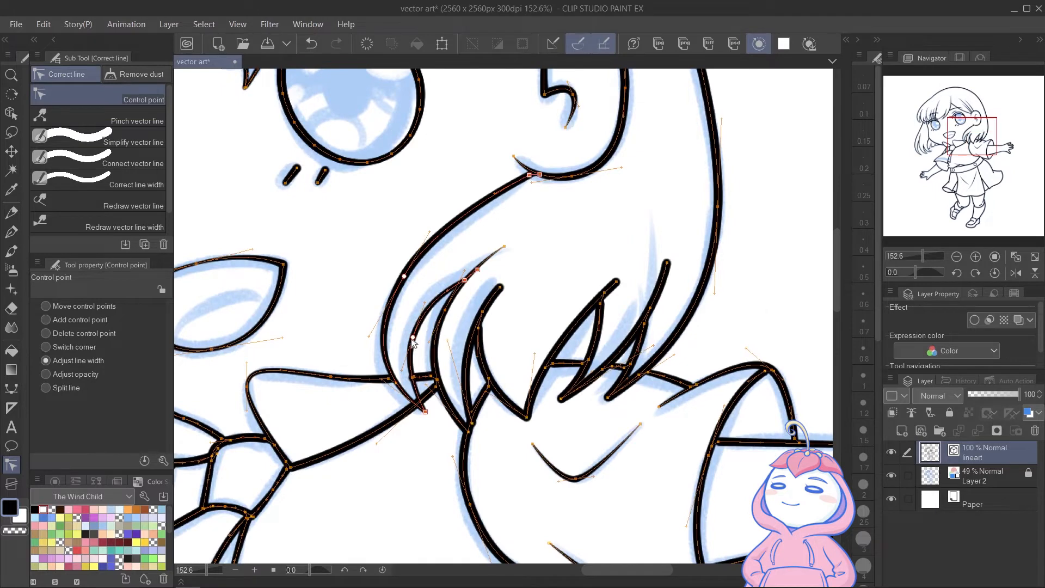
# Taper the upper ends of the hair strands above the right shoulder and undo the last width change
pyautogui.moveTo(481, 288); pyautogui.dragTo(475, 288)
pyautogui.moveTo(616, 282); pyautogui.dragTo(590, 279)
pyautogui.moveTo(667, 263); pyautogui.dragTo(648, 264)
pyautogui.scroll(3, 566, 394)
pyautogui.moveTo(558, 403); pyautogui.dragTo(547, 404)
pyautogui.hotkey('ctrl', 'z')
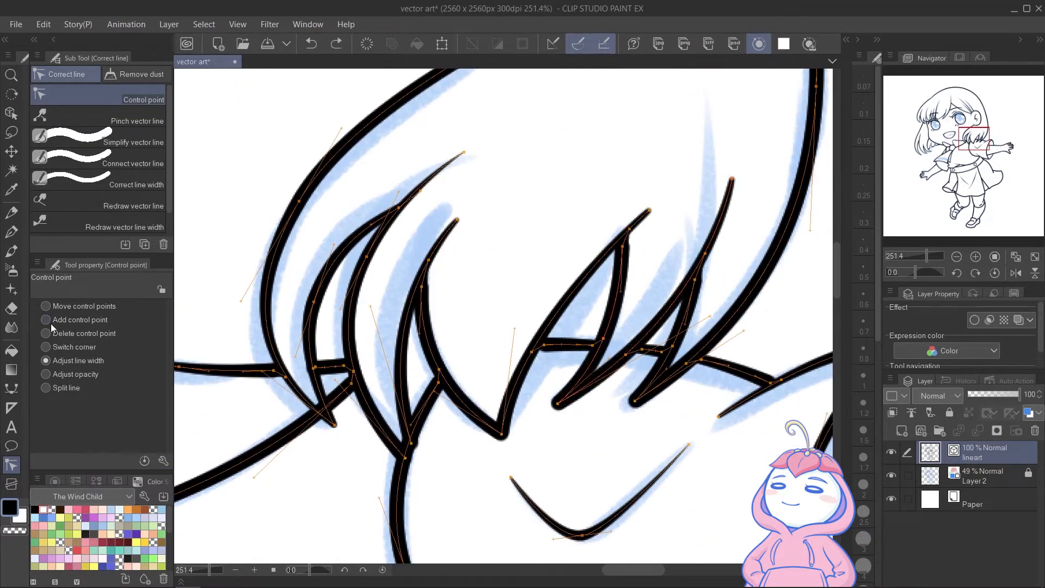
# Add control points along the hair strands above the shoulder and taper the lower tip of the strand beside the collar
pyautogui.click(761, 277)
pyautogui.click(549, 324)
pyautogui.click(432, 354)
pyautogui.click(401, 366)
pyautogui.click(349, 346)
pyautogui.click(78, 360)
pyautogui.moveTo(405, 458); pyautogui.dragTo(386, 469)
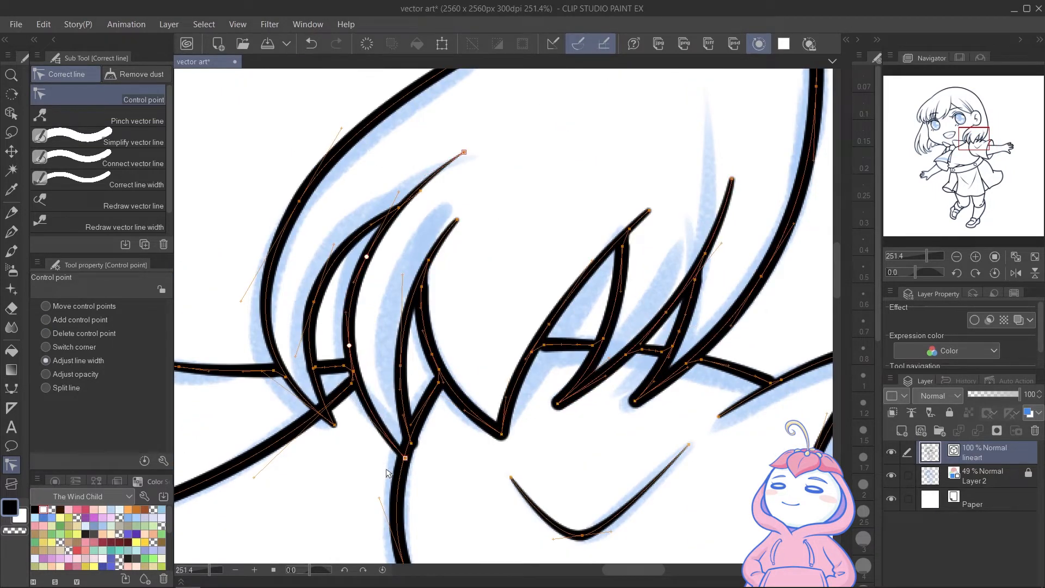
# Taper the pointed lower tips of the hair strands over the shoulder and thin their short connecting lines
pyautogui.moveTo(478, 444); pyautogui.dragTo(474, 444)
pyautogui.moveTo(545, 344); pyautogui.dragTo(537, 344)
pyautogui.moveTo(558, 403); pyautogui.dragTo(537, 406)
pyautogui.moveTo(622, 246); pyautogui.dragTo(625, 238)
pyautogui.moveTo(635, 401); pyautogui.dragTo(616, 409)
pyautogui.moveTo(751, 284); pyautogui.dragTo(646, 365)
pyautogui.moveTo(656, 360); pyautogui.dragTo(641, 362)
# Adjust the widths of the remaining lines around the side hair and the face
pyautogui.moveTo(313, 364); pyautogui.dragTo(450, 374)
pyautogui.scroll(1, 450, 374)
pyautogui.scroll(-3, 450, 374)
pyautogui.moveTo(691, 162); pyautogui.dragTo(691, 444)
pyautogui.moveTo(595, 403); pyautogui.dragTo(586, 406)
pyautogui.moveTo(561, 382); pyautogui.dragTo(642, 395)
pyautogui.moveTo(546, 343); pyautogui.dragTo(553, 350)
pyautogui.moveTo(590, 244); pyautogui.dragTo(721, 380)
pyautogui.scroll(-3, 721, 380)
pyautogui.moveTo(731, 329); pyautogui.dragTo(720, 370)
# Adjust the line widths on the bodice and thin the skirt lines just below the belt
pyautogui.moveTo(830, 480)
pyautogui.mouseDown()
pyautogui.moveTo(790, 276)
pyautogui.moveTo(626, 177)
pyautogui.mouseUp()
pyautogui.scroll(3, 619, 179)
pyautogui.moveTo(574, 235); pyautogui.dragTo(674, 182)
pyautogui.moveTo(429, 233); pyautogui.dragTo(409, 240)
pyautogui.moveTo(569, 315); pyautogui.dragTo(587, 237)
pyautogui.moveTo(520, 312); pyautogui.dragTo(567, 297)
pyautogui.moveTo(424, 325); pyautogui.dragTo(346, 336)
pyautogui.moveTo(583, 327); pyautogui.dragTo(555, 114)
pyautogui.moveTo(507, 301); pyautogui.dragTo(727, 262)
pyautogui.moveTo(553, 161); pyautogui.dragTo(539, 165)
pyautogui.moveTo(584, 270); pyautogui.dragTo(568, 275)
pyautogui.moveTo(459, 299); pyautogui.dragTo(429, 310)
# Thin the outline of the skirt's flared left side down to its lower edge
pyautogui.moveTo(380, 362); pyautogui.dragTo(447, 316)
pyautogui.moveTo(524, 235); pyautogui.dragTo(530, 234)
pyautogui.scroll(5, 524, 218)
pyautogui.scroll(-4, 506, 359)
pyautogui.moveTo(424, 386); pyautogui.dragTo(416, 390)
pyautogui.moveTo(492, 463); pyautogui.dragTo(485, 467)
pyautogui.moveTo(572, 447); pyautogui.dragTo(565, 450)
# Taper the end of the raised leg's knee curve, thin its side and slim the skirt hem above it
pyautogui.moveTo(611, 452); pyautogui.dragTo(566, 410)
pyautogui.moveTo(618, 528)
pyautogui.mouseDown()
pyautogui.moveTo(559, 411)
pyautogui.moveTo(536, 435)
pyautogui.mouseUp()
pyautogui.moveTo(592, 483)
pyautogui.mouseDown()
pyautogui.moveTo(553, 492)
pyautogui.moveTo(488, 405)
pyautogui.mouseUp()
pyautogui.moveTo(551, 439); pyautogui.dragTo(520, 435)
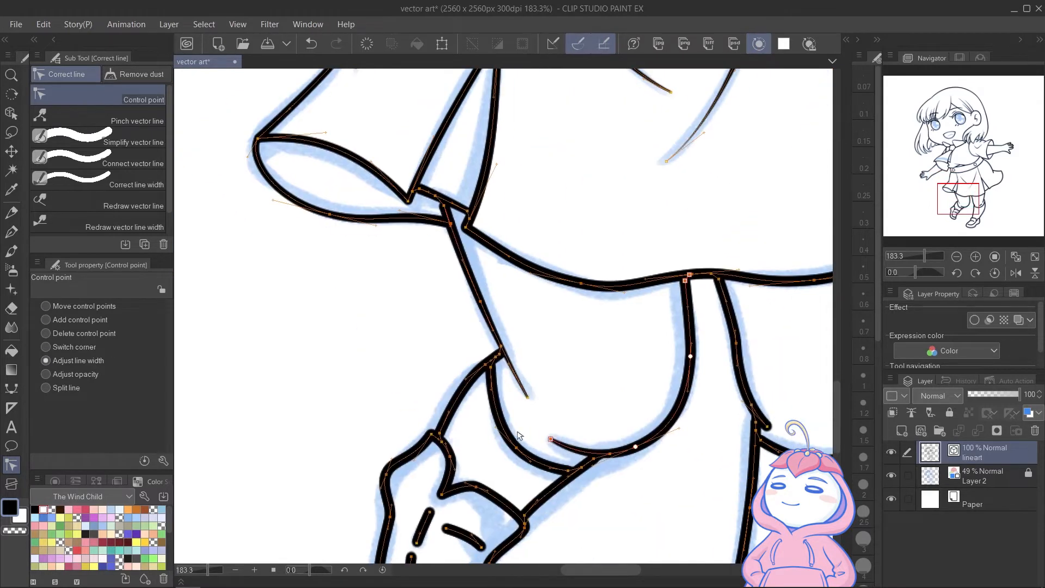
pyautogui.moveTo(691, 357); pyautogui.dragTo(673, 361)
pyautogui.moveTo(581, 283); pyautogui.dragTo(566, 287)
# Taper the skirt hem's right end and add a control point to the adjoining pleat's hem to thin it
pyautogui.moveTo(808, 280); pyautogui.dragTo(577, 396)
pyautogui.moveTo(711, 338); pyautogui.dragTo(701, 343)
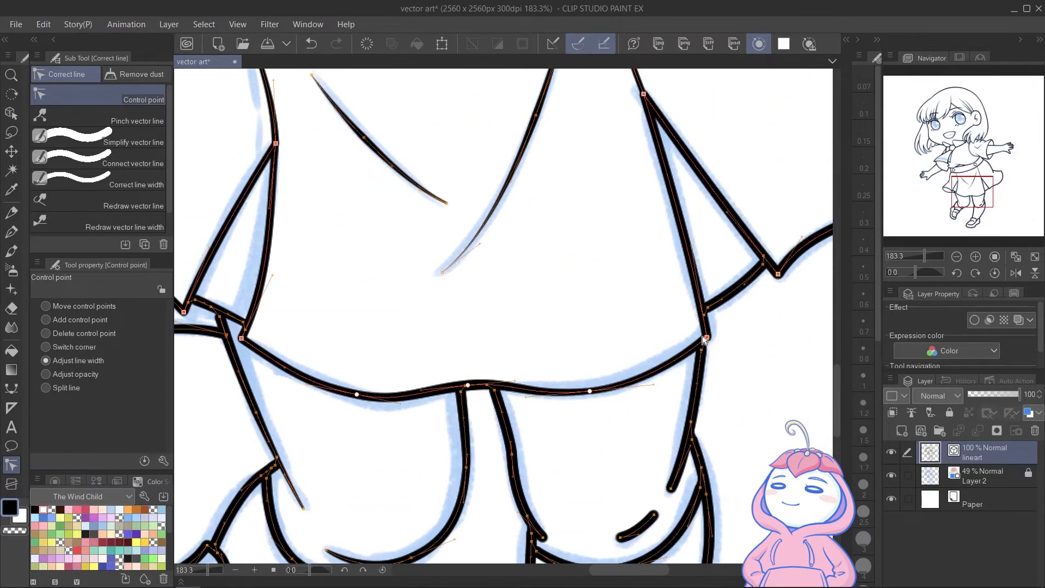
pyautogui.moveTo(719, 272); pyautogui.dragTo(630, 354)
pyautogui.moveTo(645, 296); pyautogui.dragTo(636, 299)
pyautogui.click(74, 319)
pyautogui.click(645, 376)
pyautogui.click(74, 360)
pyautogui.moveTo(647, 377); pyautogui.dragTo(636, 379)
pyautogui.moveTo(680, 347); pyautogui.dragTo(670, 350)
# Add a control point to the flared back of the skirt and thin the curve around it
pyautogui.moveTo(811, 289); pyautogui.dragTo(561, 393)
pyautogui.moveTo(520, 212); pyautogui.dragTo(606, 317)
pyautogui.moveTo(603, 312)
pyautogui.mouseDown()
pyautogui.moveTo(592, 314)
pyautogui.moveTo(696, 400)
pyautogui.mouseUp()
pyautogui.moveTo(691, 354); pyautogui.dragTo(599, 180)
pyautogui.click(74, 320)
pyautogui.click(713, 244)
pyautogui.moveTo(709, 246); pyautogui.dragTo(742, 245)
pyautogui.click(74, 360)
pyautogui.moveTo(675, 254); pyautogui.dragTo(641, 259)
pyautogui.moveTo(728, 228); pyautogui.dragTo(716, 234)
pyautogui.moveTo(751, 204); pyautogui.dragTo(735, 210)
# Adjust the line widths along both sides of the standing leg
pyautogui.moveTo(819, 122); pyautogui.dragTo(651, 353)
pyautogui.moveTo(656, 352); pyautogui.dragTo(640, 354)
pyautogui.moveTo(639, 354); pyautogui.dragTo(773, 159)
pyautogui.moveTo(589, 330); pyautogui.dragTo(580, 332)
pyautogui.moveTo(564, 467); pyautogui.dragTo(556, 467)
pyautogui.moveTo(713, 269); pyautogui.dragTo(706, 268)
pyautogui.moveTo(809, 165); pyautogui.dragTo(800, 168)
# Thin the raised leg's line and taper the ends of the detail lines on the left shoe
pyautogui.moveTo(762, 381)
pyautogui.mouseDown()
pyautogui.moveTo(709, 348)
pyautogui.moveTo(687, 372)
pyautogui.mouseUp()
pyautogui.moveTo(436, 261); pyautogui.dragTo(628, 298)
pyautogui.moveTo(442, 260); pyautogui.dragTo(423, 261)
pyautogui.moveTo(411, 162); pyautogui.dragTo(554, 143)
pyautogui.click(553, 143)
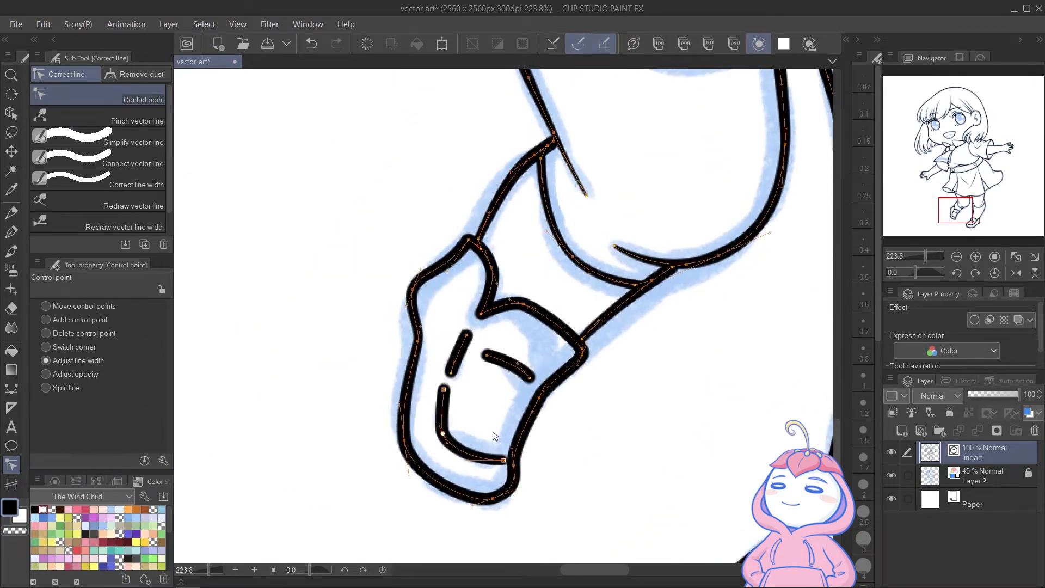
pyautogui.moveTo(444, 389); pyautogui.dragTo(436, 390)
pyautogui.moveTo(466, 335); pyautogui.dragTo(463, 336)
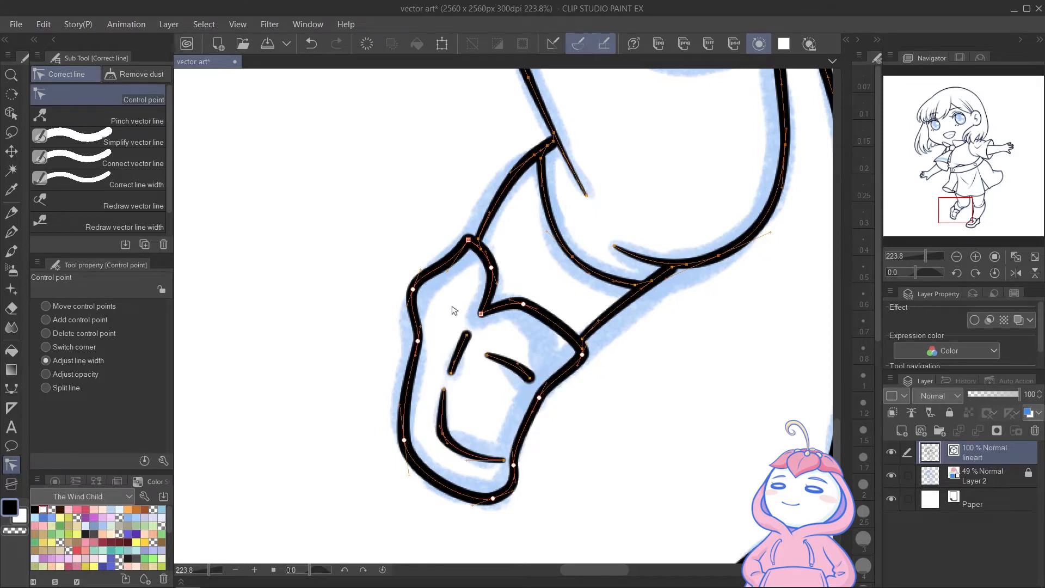
# Thin the outline of the left shoe at its control points
pyautogui.click(71, 362)
pyautogui.moveTo(444, 264); pyautogui.dragTo(436, 265)
pyautogui.moveTo(492, 268); pyautogui.dragTo(485, 268)
pyautogui.moveTo(550, 305); pyautogui.dragTo(525, 300)
pyautogui.moveTo(499, 301); pyautogui.dragTo(491, 301)
pyautogui.moveTo(381, 434); pyautogui.dragTo(374, 435)
# Taper the detail lines of the right shoe and thin its outline at the control points
pyautogui.moveTo(812, 530); pyautogui.dragTo(542, 408)
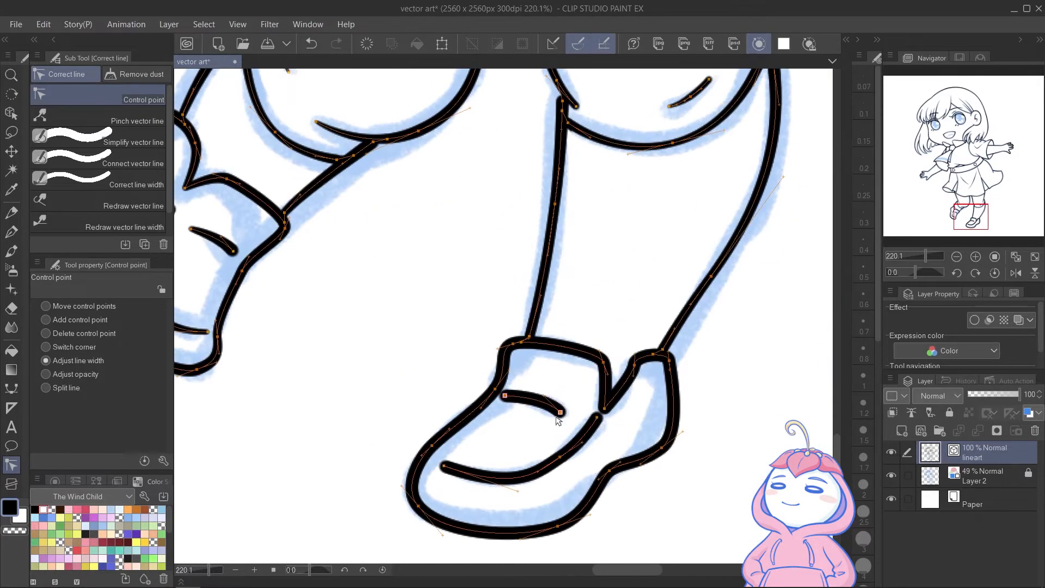
pyautogui.moveTo(431, 469); pyautogui.dragTo(424, 470)
pyautogui.moveTo(560, 457); pyautogui.dragTo(551, 458)
pyautogui.moveTo(598, 418); pyautogui.dragTo(597, 410)
pyautogui.moveTo(496, 389); pyautogui.dragTo(488, 389)
pyautogui.moveTo(432, 446); pyautogui.dragTo(425, 446)
pyautogui.moveTo(609, 470); pyautogui.dragTo(601, 471)
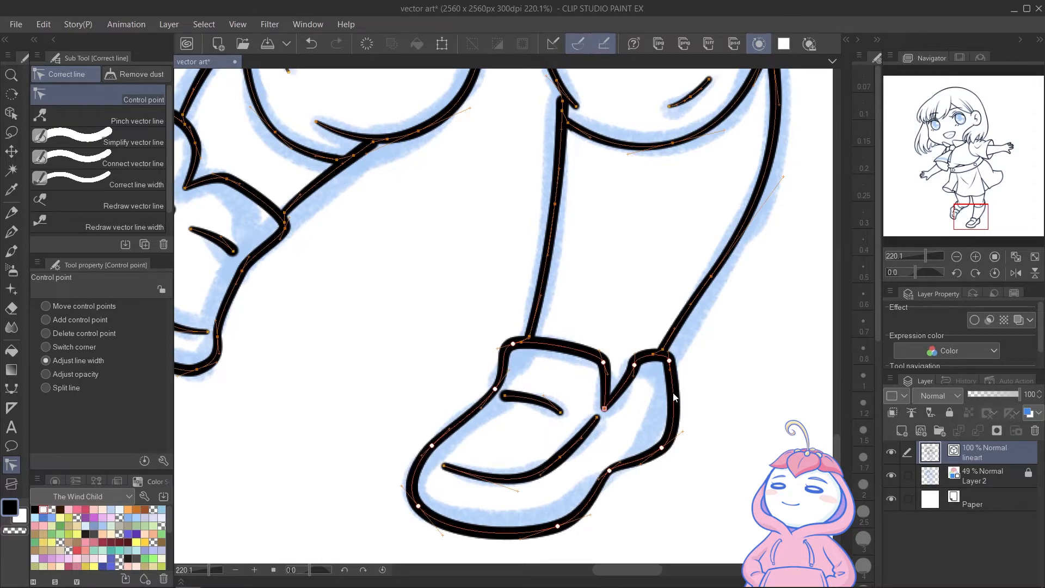
# Thin the standing leg's lines and taper the upper end of the shin line below the knee
pyautogui.moveTo(704, 220); pyautogui.dragTo(715, 264)
pyautogui.moveTo(573, 145); pyautogui.dragTo(572, 135)
pyautogui.moveTo(565, 248); pyautogui.dragTo(560, 248)
pyautogui.scroll(4, 563, 142)
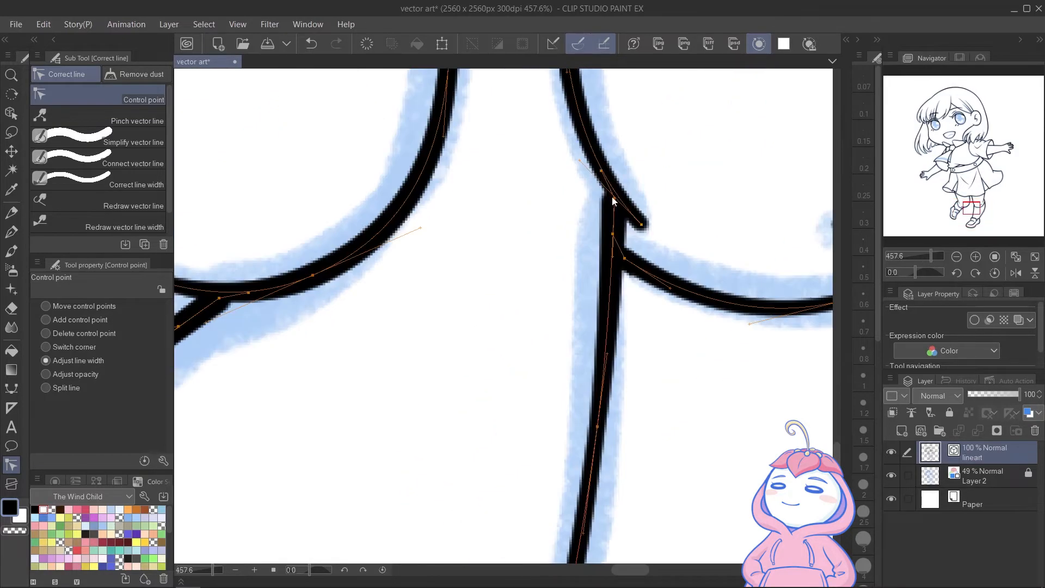
pyautogui.moveTo(615, 196); pyautogui.dragTo(619, 196)
# Bring the whole figure into view and hide the orange vector path lines
pyautogui.scroll(-3, 620, 197)
pyautogui.moveTo(817, 313); pyautogui.dragTo(678, 291)
pyautogui.scroll(-8, 677, 292)
pyautogui.click(237, 23)
pyautogui.moveTo(298, 472)
pyautogui.click(522, 478)
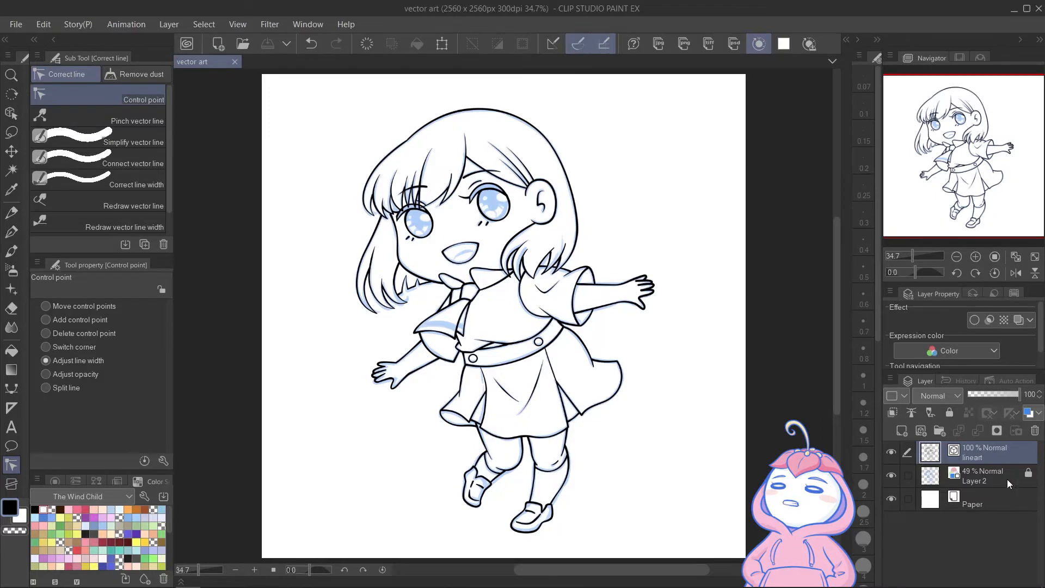
# Hide the locked sketch layer Layer 2 and add a new vector layer above it
pyautogui.click(1009, 483)
pyautogui.click(891, 475)
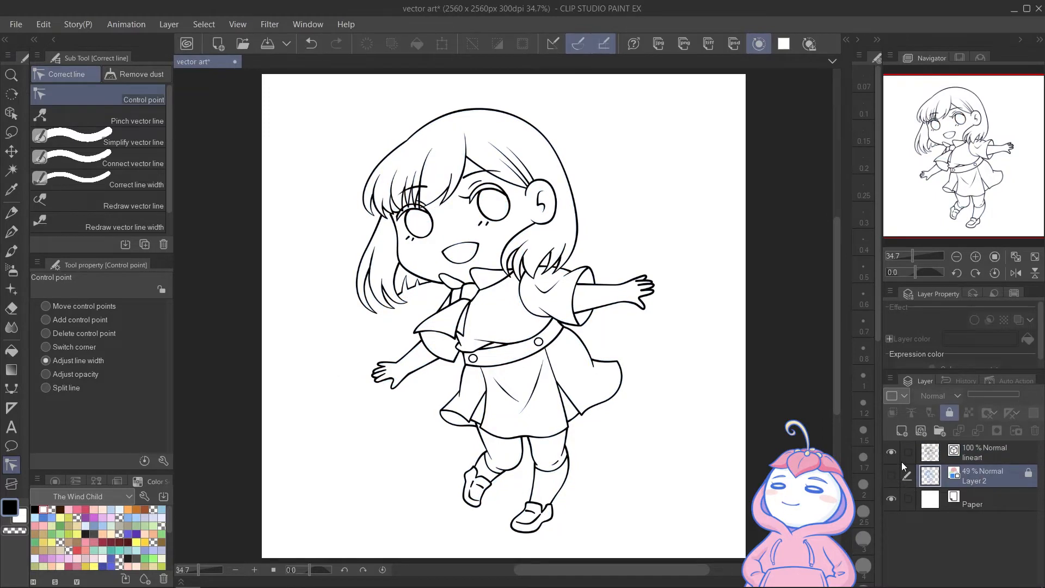
pyautogui.click(921, 433)
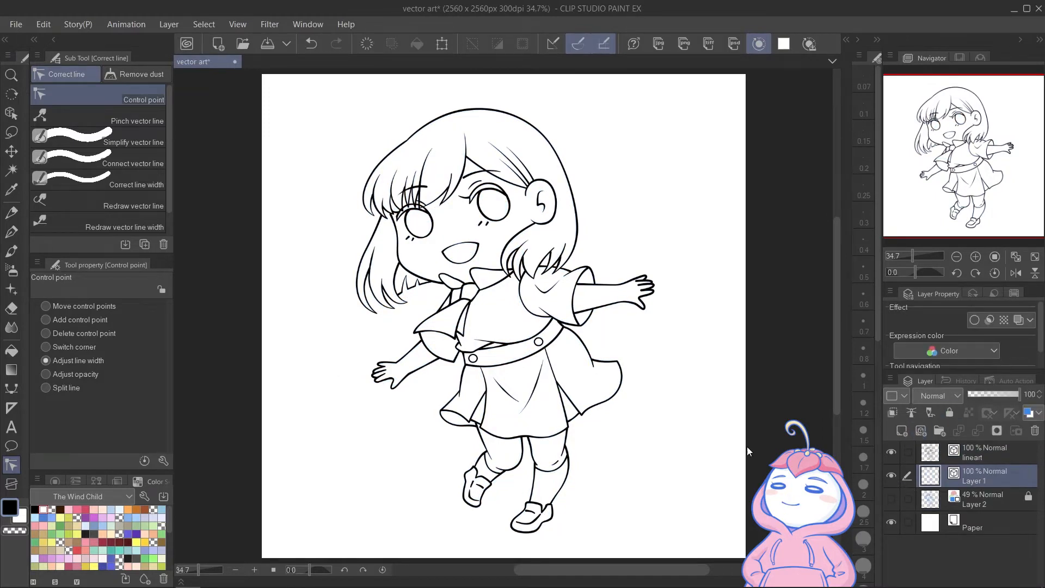
# Paint the lower face in light peach with the Transparent watercolor brush and select the painted stroke with the Object tool
pyautogui.click(11, 251)
pyautogui.click(102, 509)
pyautogui.moveTo(473, 245)
pyautogui.mouseDown()
pyautogui.moveTo(446, 221)
pyautogui.moveTo(434, 257)
pyautogui.mouseUp()
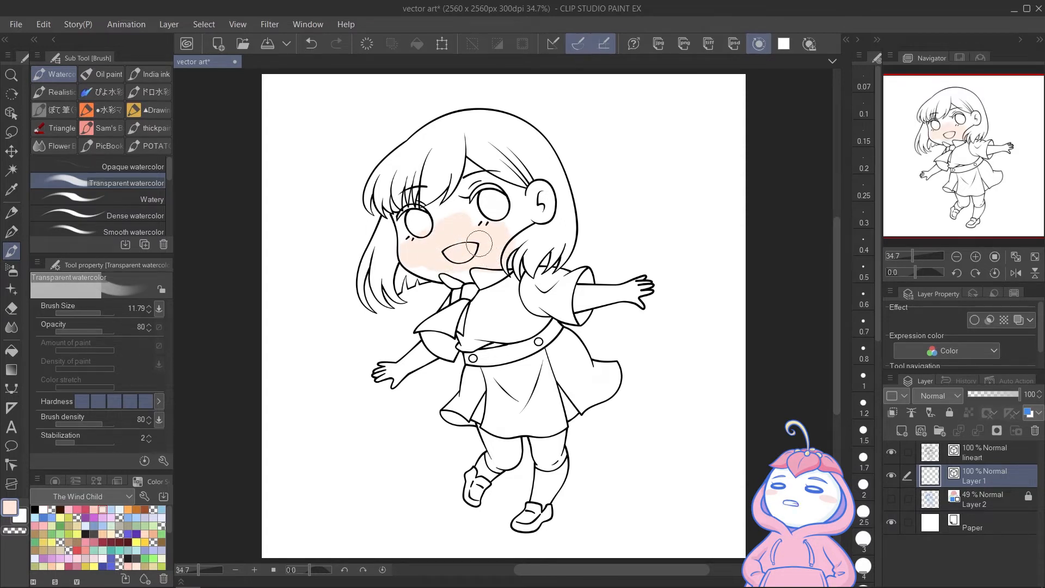
pyautogui.press('o')
pyautogui.click(433, 247)
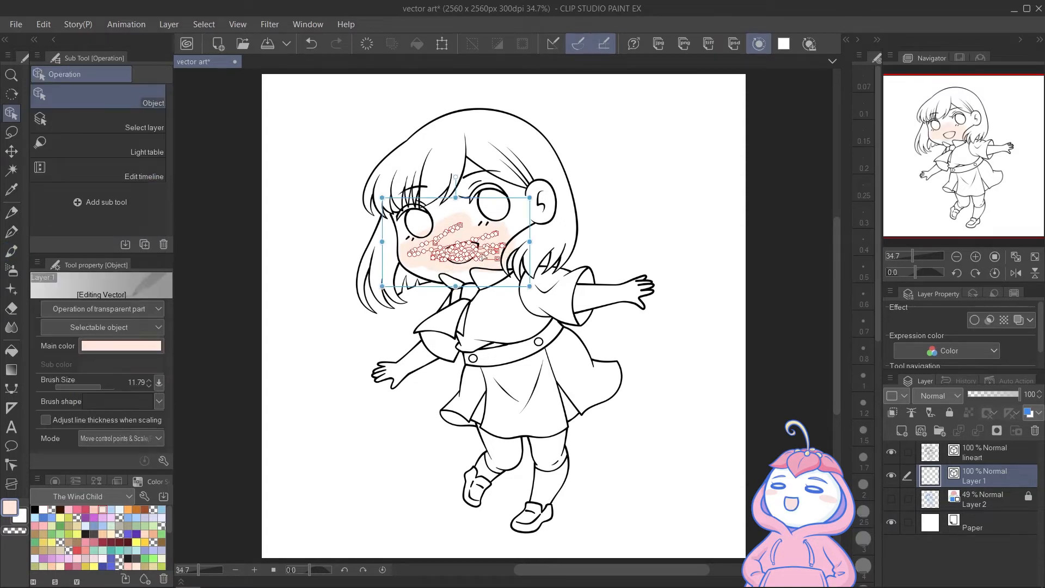
# Try filling the face light peach on a new raster layer with Refer other layers, and undo back to before both colour layers
pyautogui.click(891, 476)
pyautogui.click(980, 499)
pyautogui.click(902, 431)
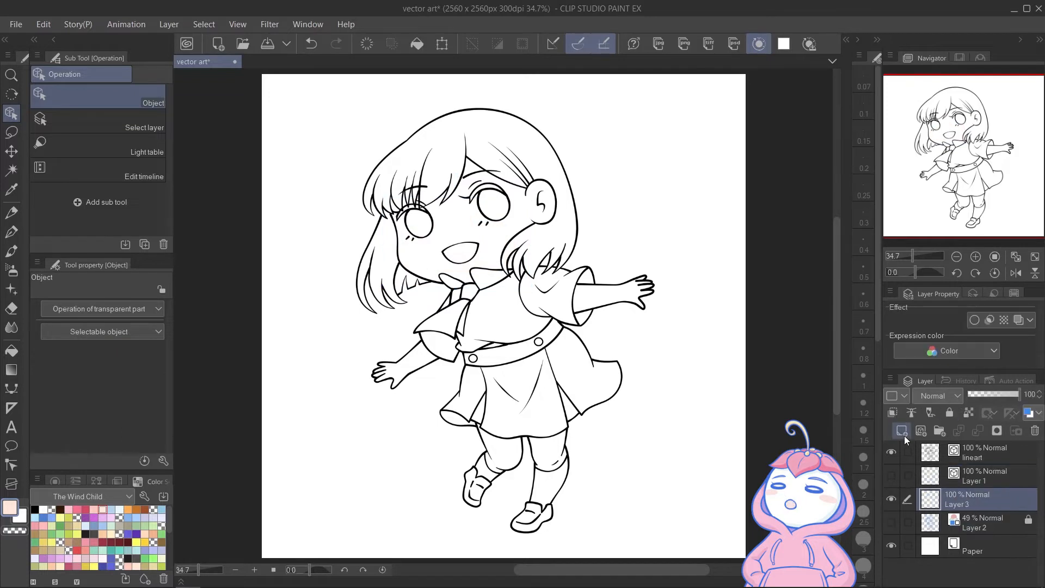
pyautogui.click(12, 351)
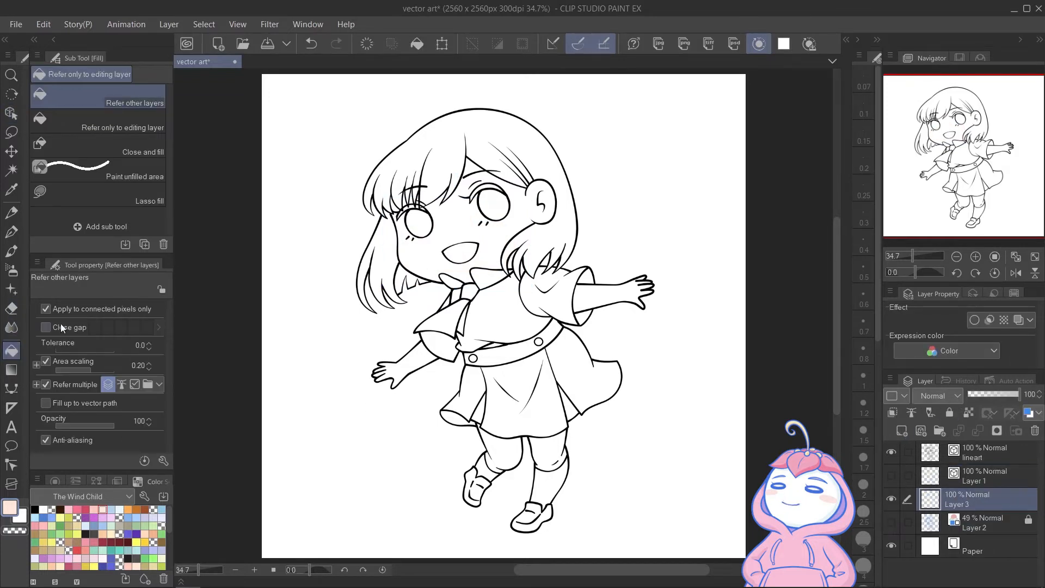
pyautogui.click(454, 231)
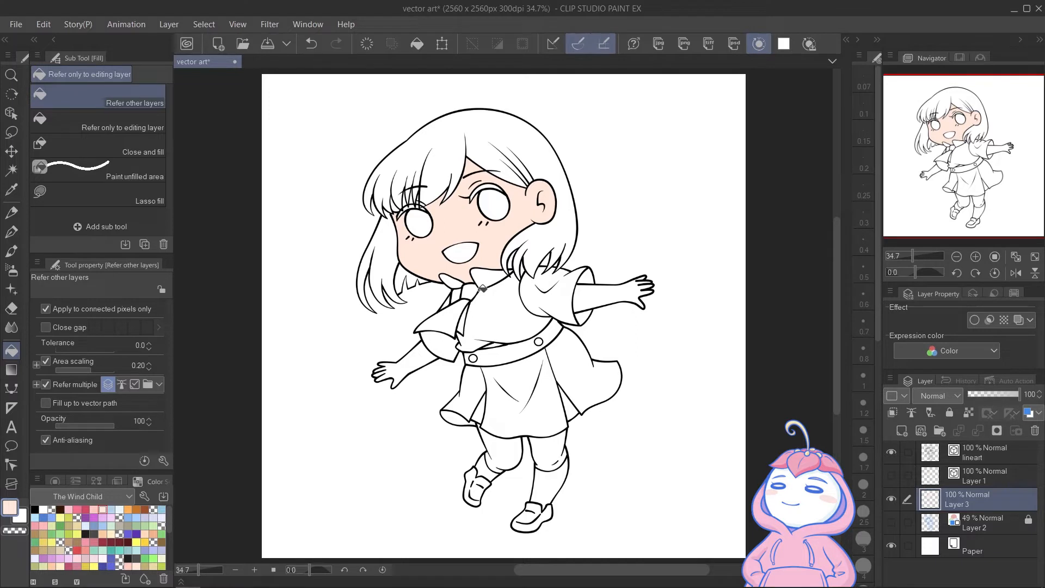
pyautogui.hotkey('ctrl', 'z')
pyautogui.hotkey('ctrl', 'z')
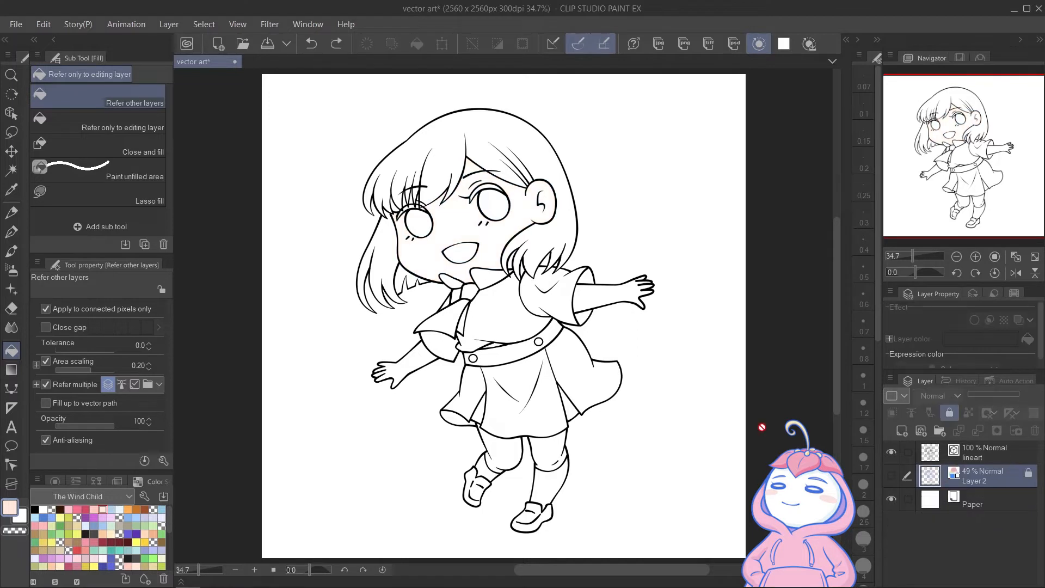
# Define a custom Figure sub tool named Vector Color with Create balloon as its output process and Continuous curve as its input process
pyautogui.click(8, 391)
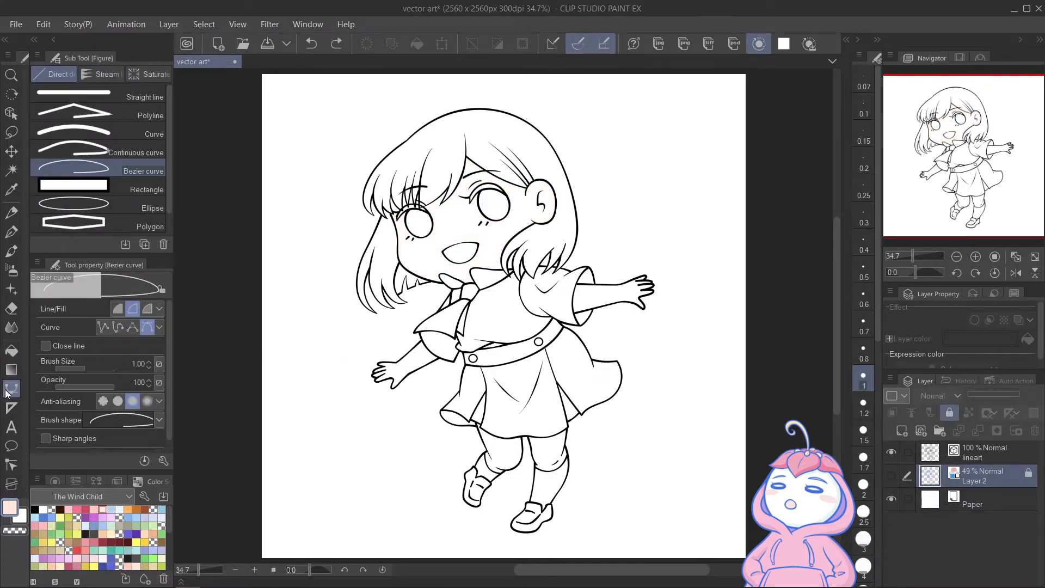
pyautogui.click(36, 58)
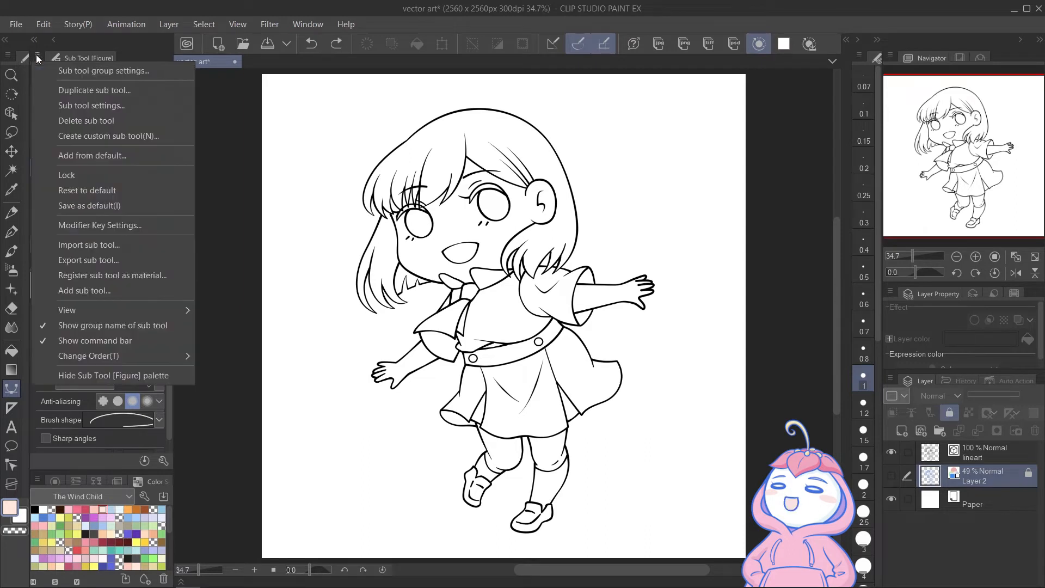
pyautogui.click(125, 136)
pyautogui.moveTo(720, 218); pyautogui.dragTo(658, 126)
pyautogui.write('Vector Color')
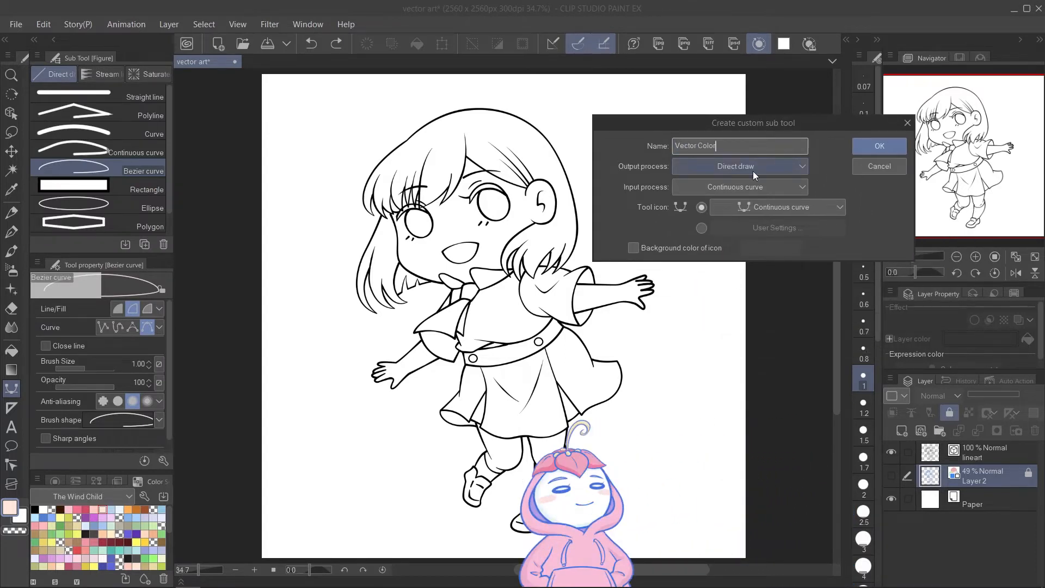
pyautogui.click(753, 171)
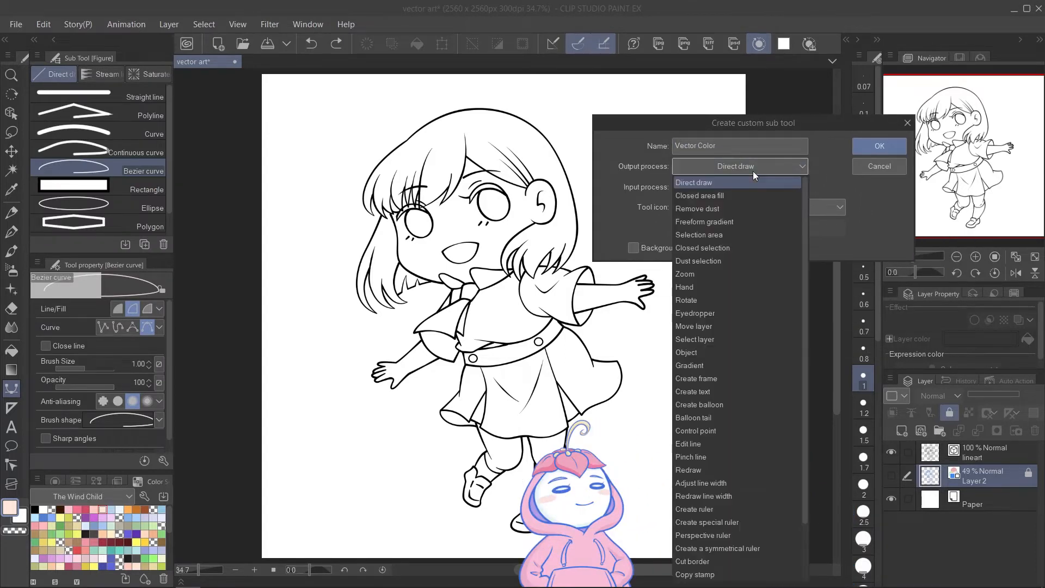
pyautogui.click(717, 405)
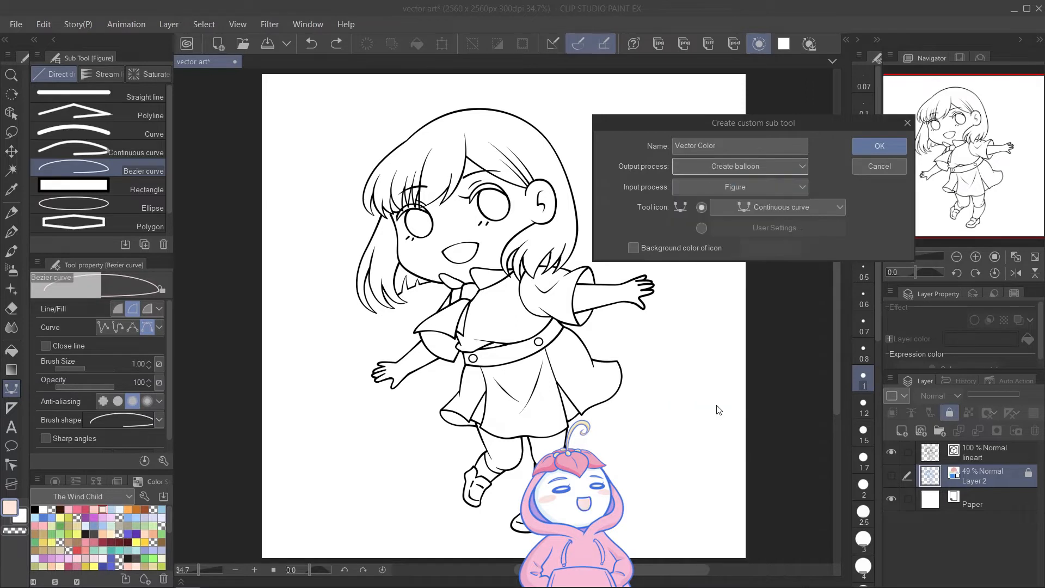
pyautogui.click(755, 184)
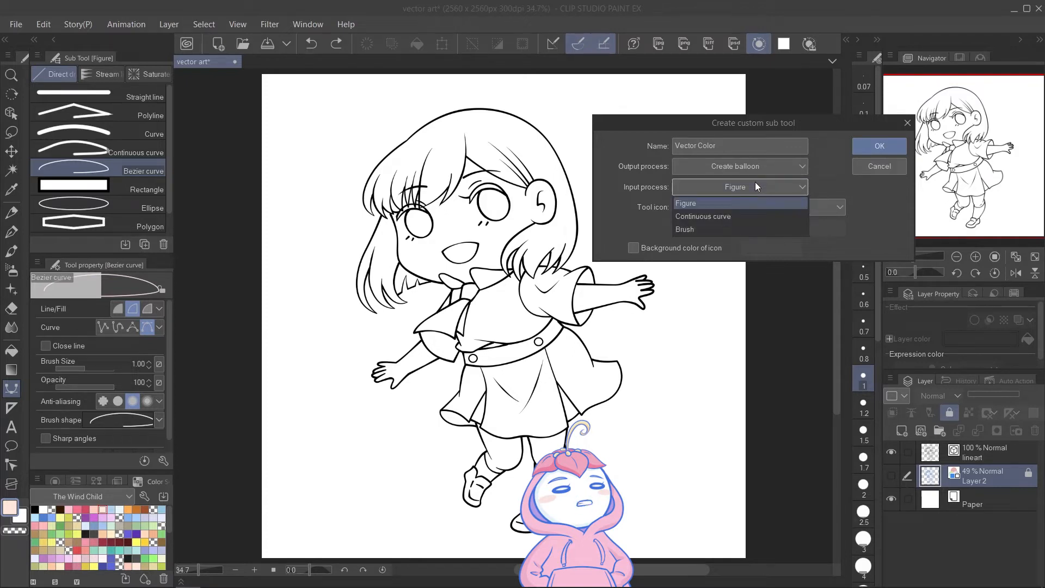
pyautogui.click(762, 216)
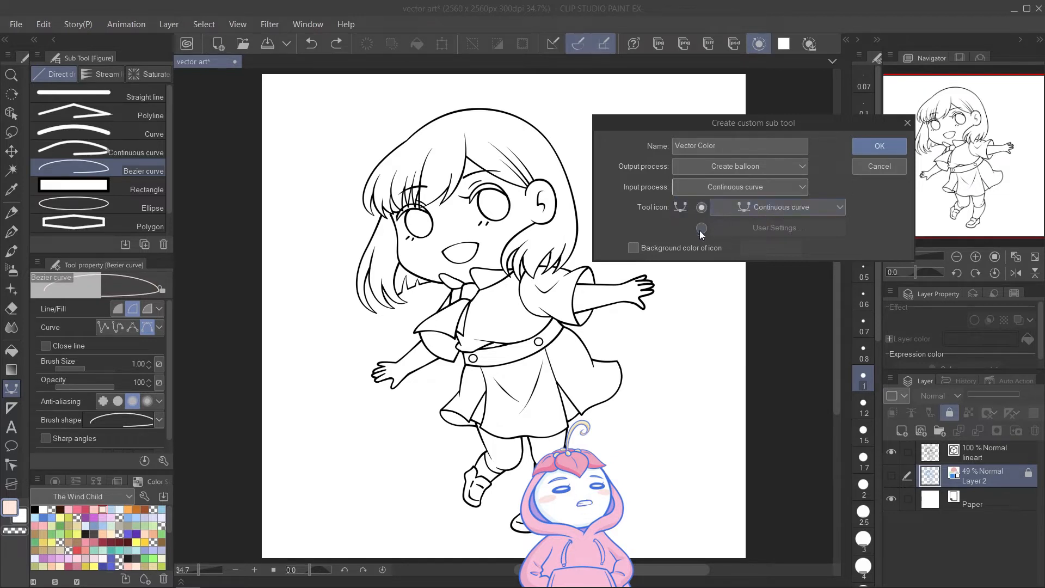
# Give the sub tool's icon the light yellow background colour FFE2A3 and create the tool
pyautogui.click(685, 246)
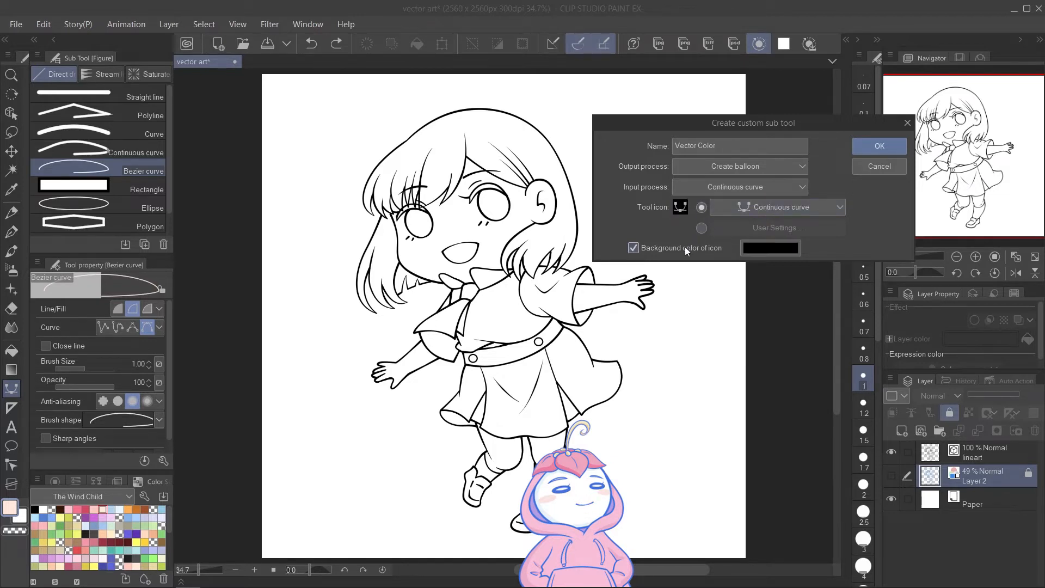
pyautogui.click(768, 248)
pyautogui.moveTo(825, 333); pyautogui.dragTo(823, 362)
pyautogui.click(718, 230)
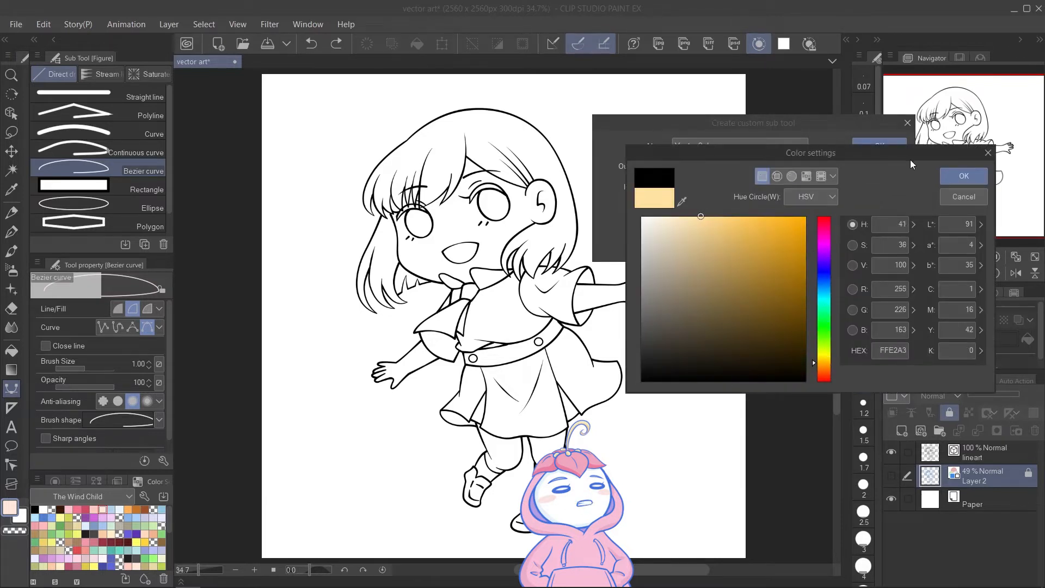
pyautogui.click(964, 176)
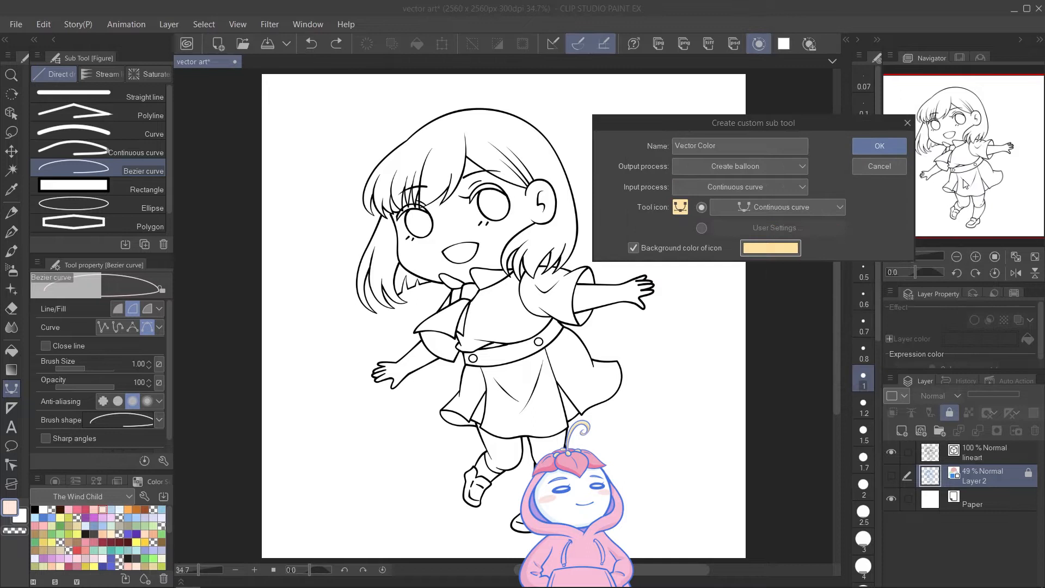
pyautogui.click(875, 145)
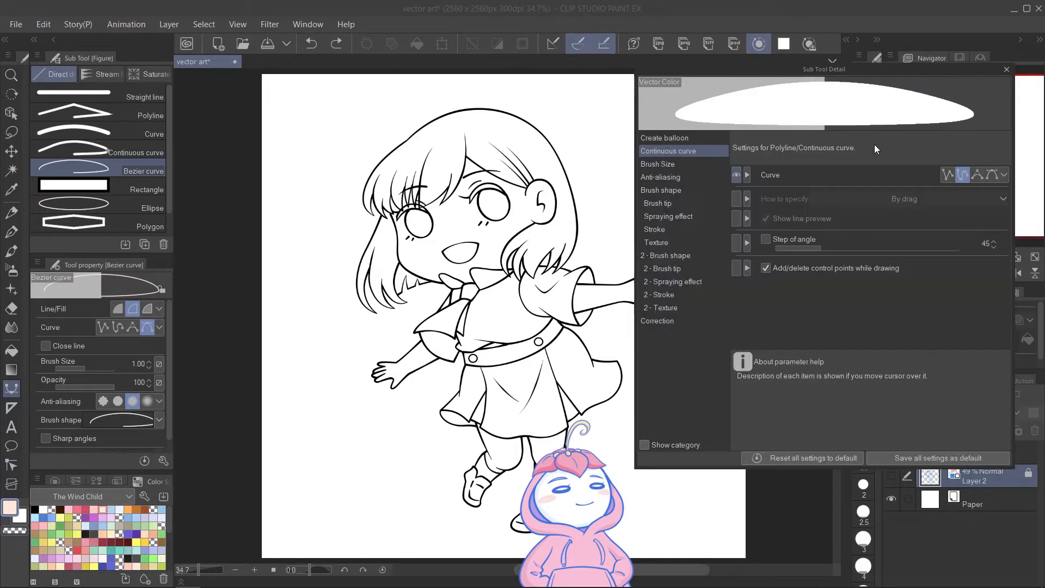
# Make the balloon's Line/Fill and How to add options show in the tool properties, and set the tool to fill only
pyautogui.click(689, 137)
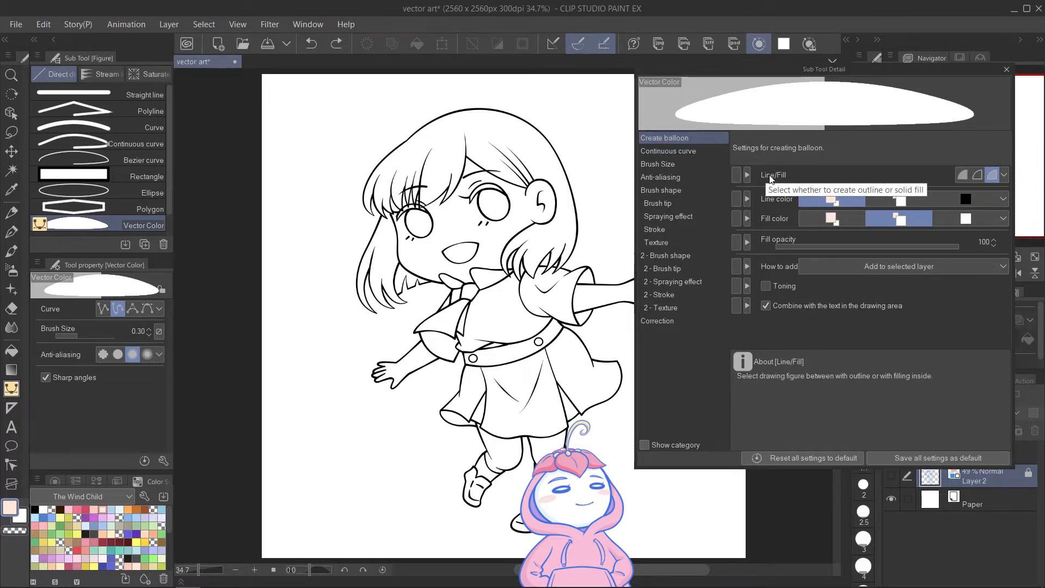
pyautogui.click(737, 175)
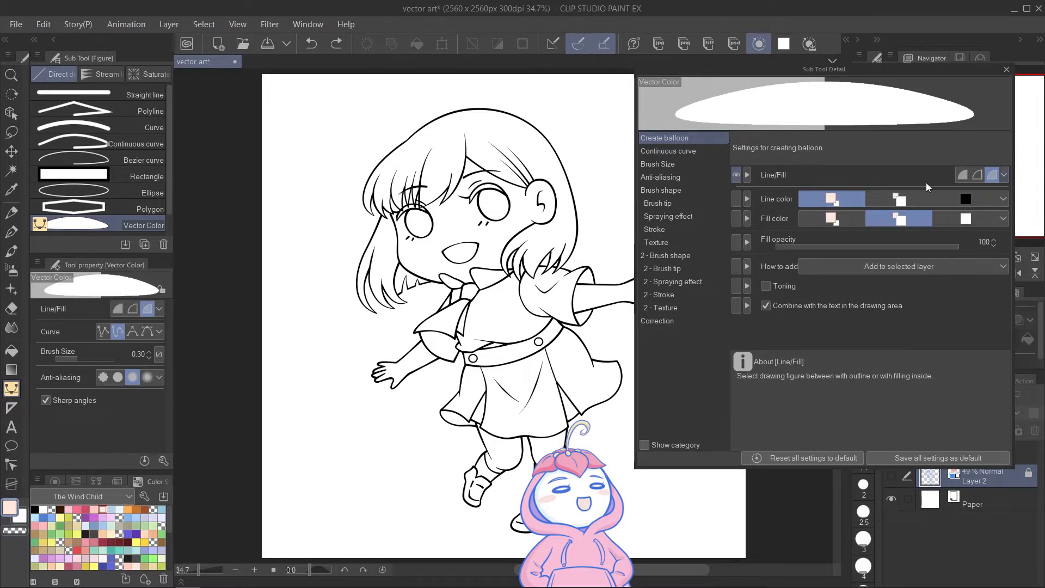
pyautogui.click(963, 177)
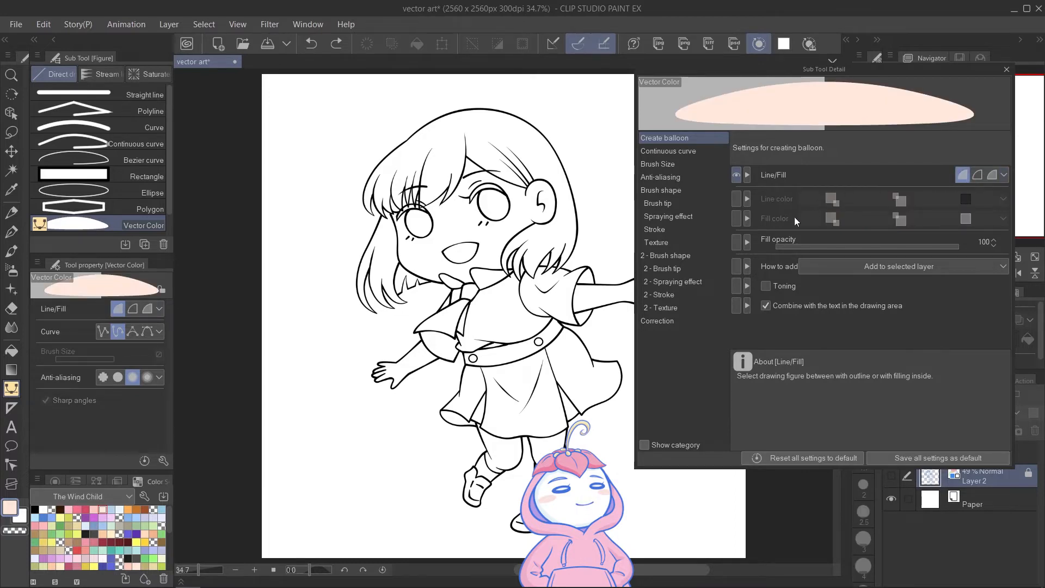
pyautogui.click(737, 266)
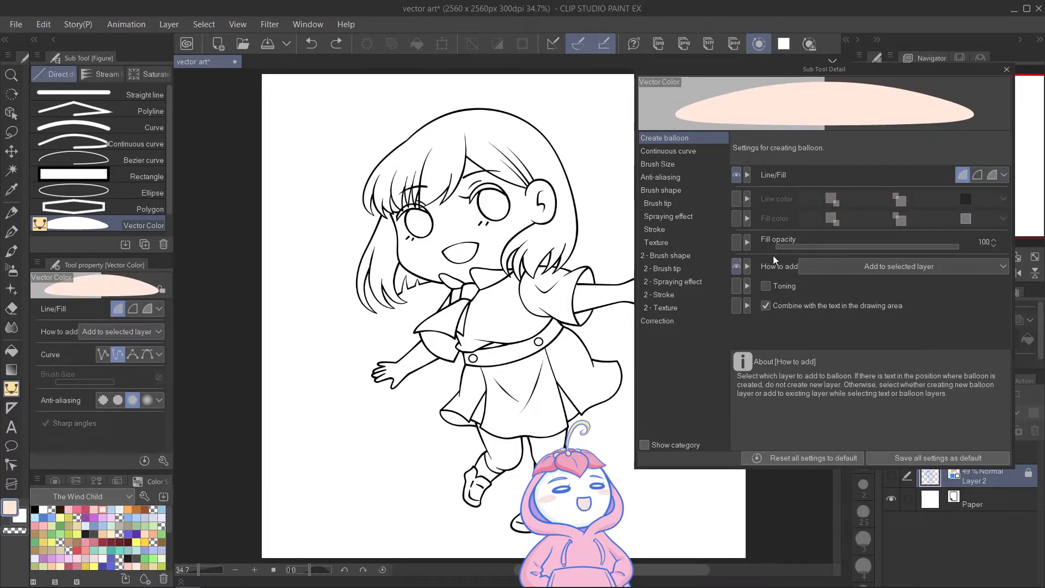
pyautogui.click(1007, 69)
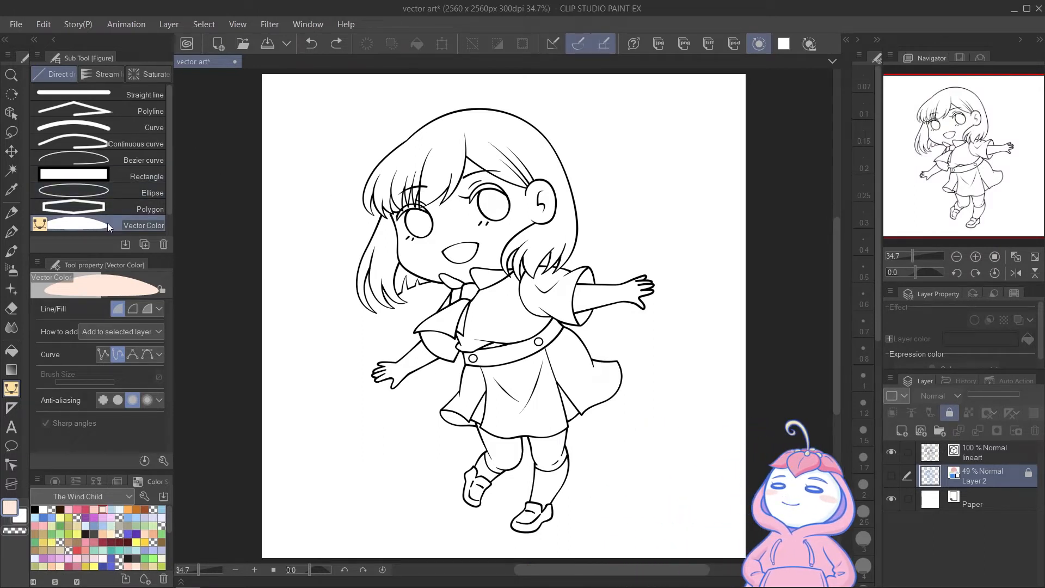
# Begin a light peach Bezier face shape at the temple, tracing along the jaw, around the collar and up around the ear
pyautogui.click(148, 353)
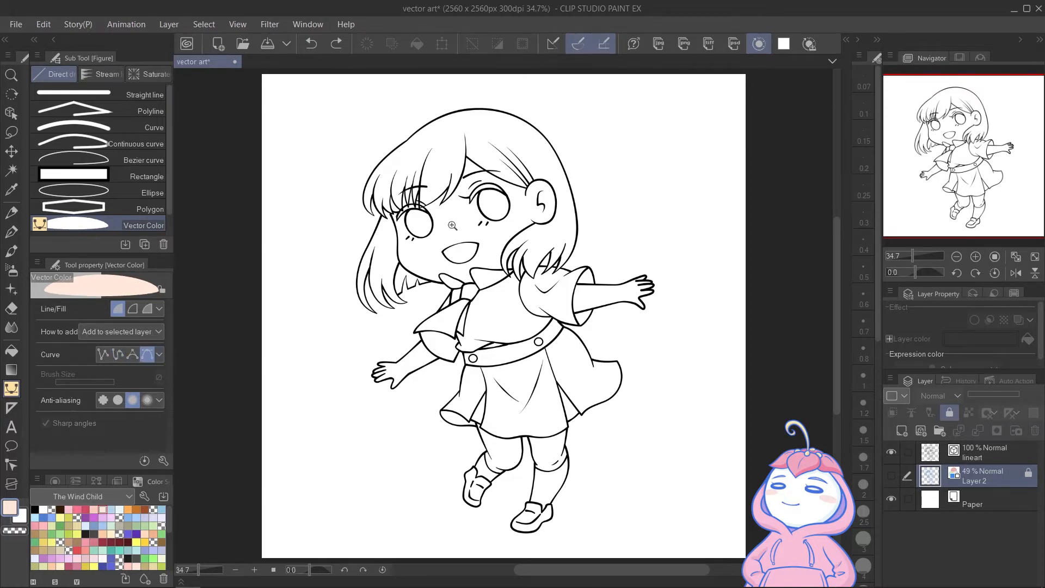
pyautogui.scroll(5, 448, 225)
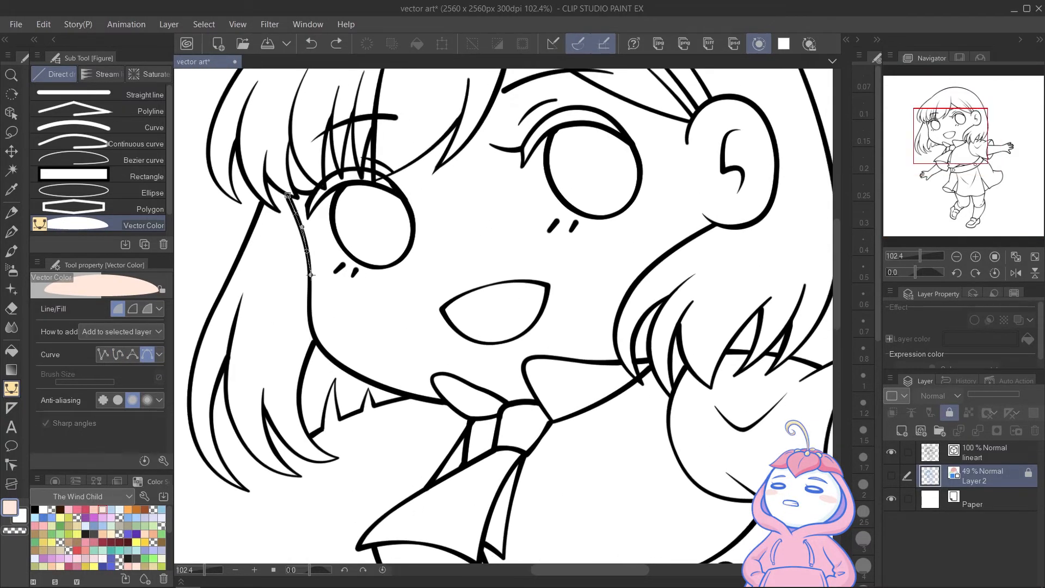
pyautogui.moveTo(364, 382); pyautogui.dragTo(403, 397)
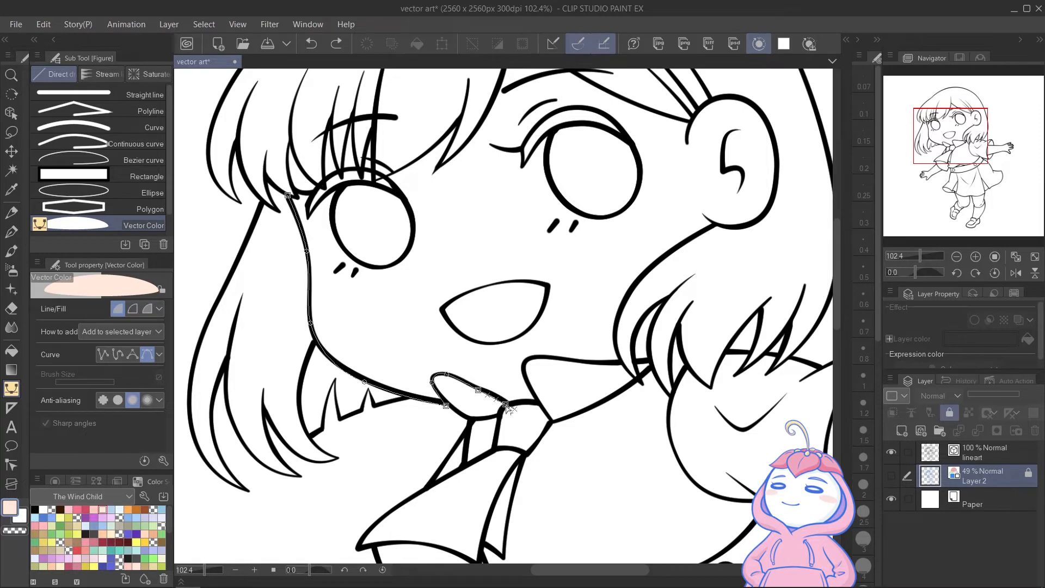
pyautogui.click(621, 362)
pyautogui.moveTo(617, 321); pyautogui.dragTo(623, 301)
pyautogui.click(716, 224)
pyautogui.moveTo(773, 192); pyautogui.dragTo(715, 296)
pyautogui.moveTo(715, 295); pyautogui.dragTo(728, 247)
pyautogui.moveTo(675, 200); pyautogui.dragTo(644, 201)
# Close the face shape by tracing the hairline and fringe strands back to its start, and move the balloon layer below the lineart layer
pyautogui.click(633, 224)
pyautogui.moveTo(528, 183); pyautogui.dragTo(501, 165)
pyautogui.click(453, 131)
pyautogui.click(380, 271)
pyautogui.moveTo(410, 214); pyautogui.dragTo(435, 212)
pyautogui.click(402, 225)
pyautogui.click(316, 286)
pyautogui.click(316, 229)
pyautogui.click(296, 219)
pyautogui.click(284, 282)
pyautogui.click(273, 223)
pyautogui.click(269, 292)
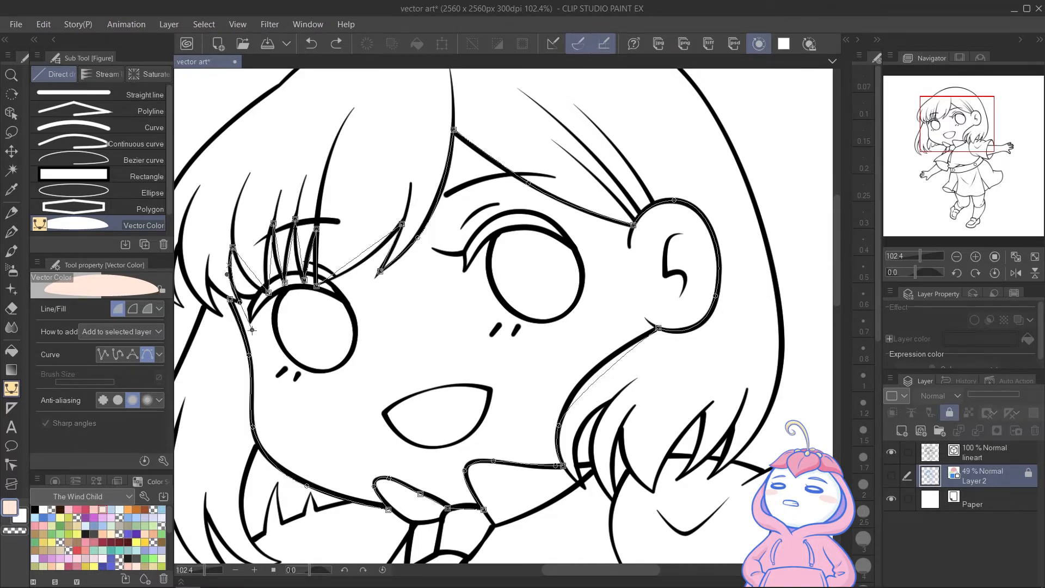
pyautogui.click(230, 300)
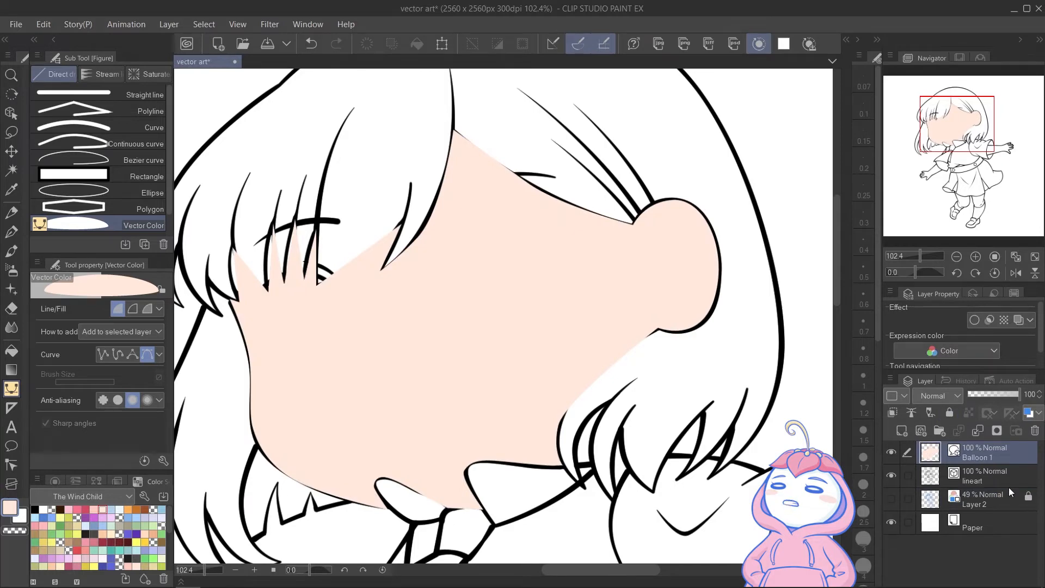
pyautogui.moveTo(1003, 453); pyautogui.dragTo(1004, 484)
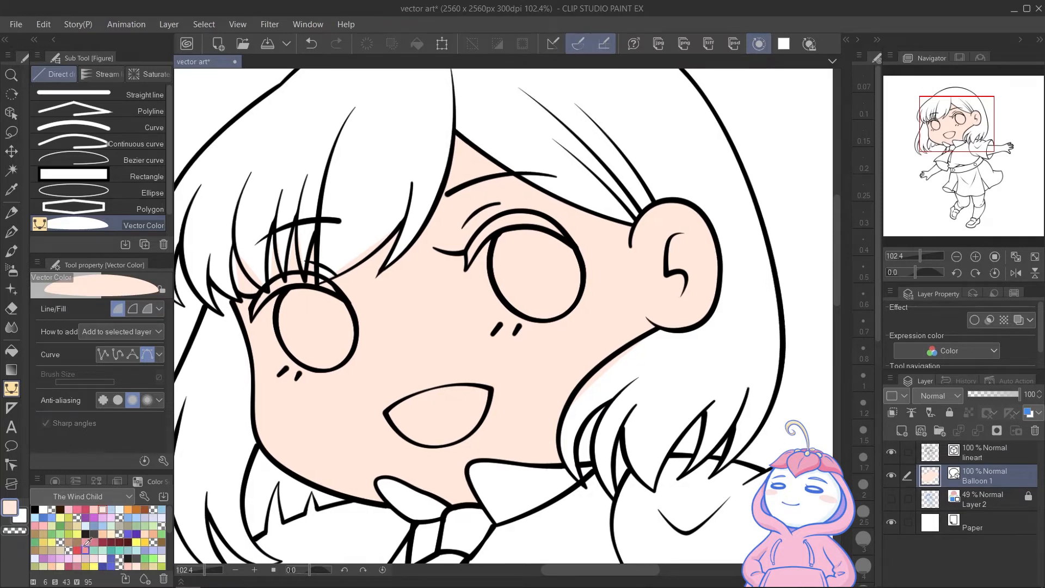
# Begin a light pink hair shape at the parting, tracing around the fringe strands down to the temple
pyautogui.click(43, 526)
pyautogui.moveTo(436, 245); pyautogui.dragTo(533, 294)
pyautogui.click(551, 181)
pyautogui.moveTo(475, 321); pyautogui.dragTo(411, 358)
pyautogui.moveTo(504, 268)
pyautogui.mouseDown()
pyautogui.moveTo(499, 260)
pyautogui.moveTo(518, 298)
pyautogui.moveTo(516, 282)
pyautogui.mouseUp()
pyautogui.click(500, 270)
pyautogui.click(415, 333)
pyautogui.click(413, 277)
pyautogui.moveTo(398, 332); pyautogui.dragTo(370, 357)
pyautogui.click(391, 265)
pyautogui.click(380, 331)
pyautogui.click(370, 274)
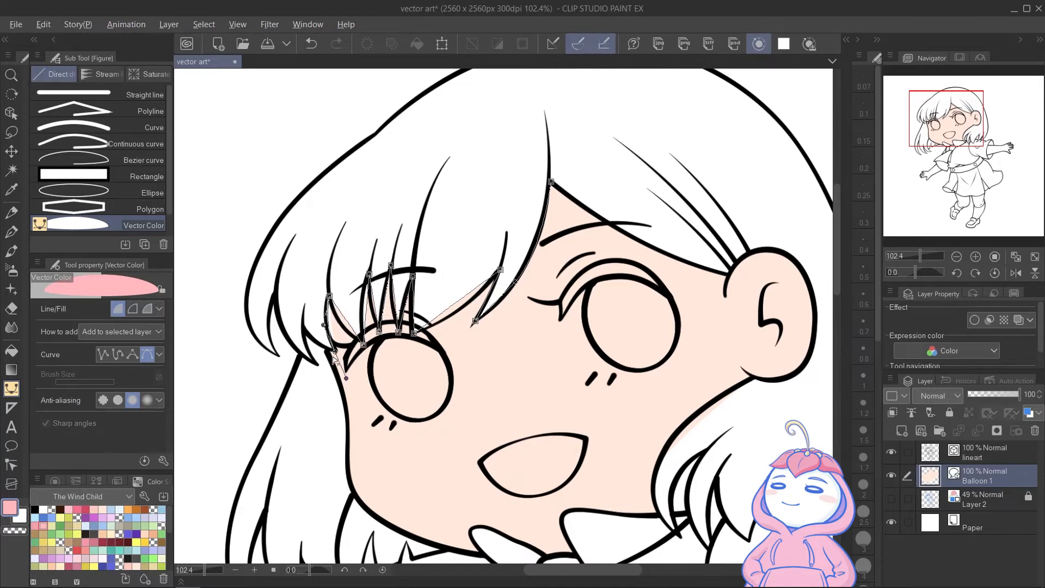
pyautogui.keyDown('alt'); pyautogui.click(335, 353); pyautogui.keyUp('alt')
pyautogui.click(325, 347)
# Continue the pink hair shape along the jaw and around the pointed hair tips beside the chin
pyautogui.moveTo(346, 409); pyautogui.dragTo(402, 259)
pyautogui.moveTo(504, 400); pyautogui.dragTo(590, 428)
pyautogui.keyDown('alt'); pyautogui.click(505, 400); pyautogui.keyUp('alt')
pyautogui.click(467, 409)
pyautogui.click(462, 393)
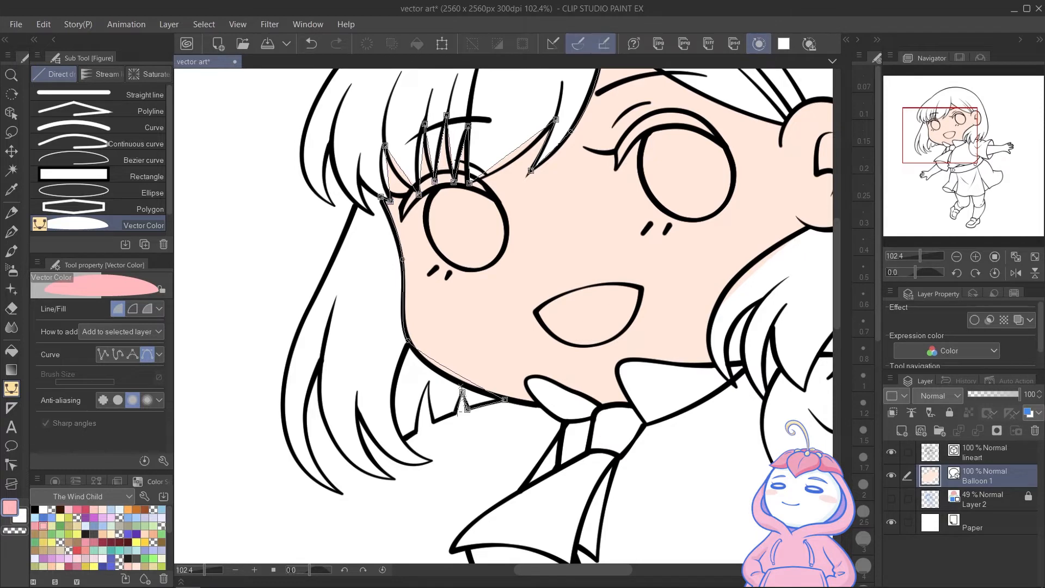
pyautogui.keyDown('alt'); pyautogui.click(431, 462); pyautogui.keyUp('alt')
pyautogui.click(357, 413)
pyautogui.click(393, 480)
pyautogui.click(320, 363)
pyautogui.moveTo(343, 494); pyautogui.dragTo(344, 539)
pyautogui.keyDown('alt'); pyautogui.click(342, 494); pyautogui.keyUp('alt')
# Trace the hair shape up the outer edge of the long side lock and around the outermost fringe tips
pyautogui.moveTo(286, 369); pyautogui.dragTo(308, 264)
pyautogui.moveTo(354, 206); pyautogui.dragTo(386, 113)
pyautogui.moveTo(367, 229); pyautogui.dragTo(409, 396)
pyautogui.keyDown('alt'); pyautogui.click(414, 369); pyautogui.keyUp('alt')
pyautogui.click(396, 341)
pyautogui.click(390, 307)
pyautogui.keyDown('alt'); pyautogui.click(394, 369); pyautogui.keyUp('alt')
# Carry the hair shape's outline over the crown and down the back of the head
pyautogui.moveTo(365, 296); pyautogui.dragTo(380, 242)
pyautogui.moveTo(421, 236); pyautogui.dragTo(389, 355)
pyautogui.moveTo(458, 267); pyautogui.dragTo(504, 230)
pyautogui.moveTo(660, 172); pyautogui.dragTo(773, 175)
pyautogui.moveTo(773, 175); pyautogui.dragTo(391, 124)
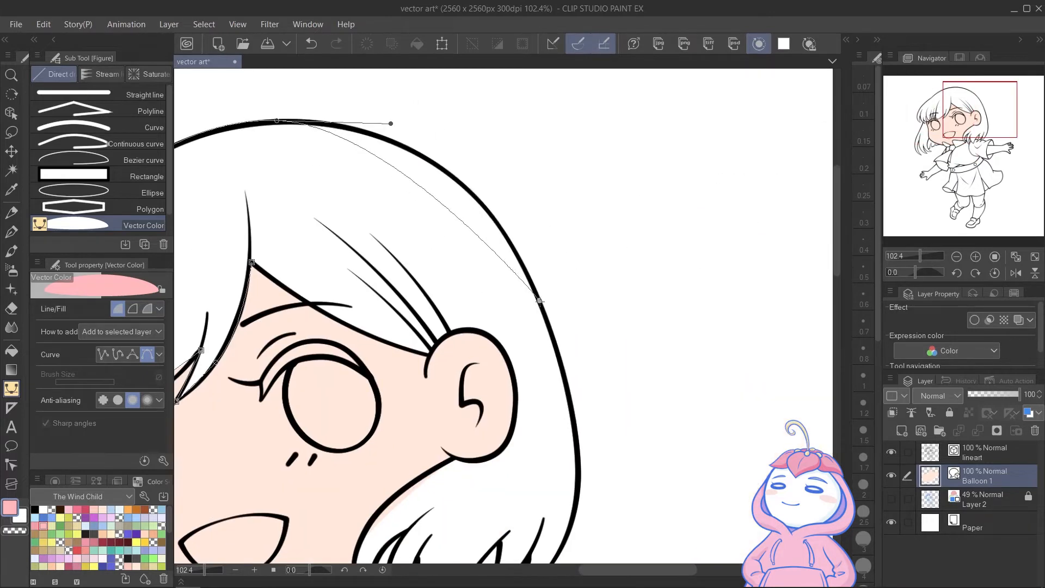
pyautogui.moveTo(563, 364); pyautogui.dragTo(589, 431)
pyautogui.moveTo(589, 431); pyautogui.dragTo(581, 145)
# Trace the hair shape around the pointed tips resting on the shoulder below the ear
pyautogui.moveTo(500, 321); pyautogui.dragTo(409, 377)
pyautogui.keyDown('alt'); pyautogui.click(501, 320); pyautogui.keyUp('alt')
pyautogui.moveTo(520, 272); pyautogui.dragTo(521, 256)
pyautogui.moveTo(468, 323); pyautogui.dragTo(441, 334)
pyautogui.keyDown('alt'); pyautogui.click(468, 322); pyautogui.keyUp('alt')
pyautogui.moveTo(492, 259); pyautogui.dragTo(495, 251)
pyautogui.moveTo(441, 336); pyautogui.dragTo(439, 386)
pyautogui.keyDown('alt'); pyautogui.click(441, 336); pyautogui.keyUp('alt')
pyautogui.moveTo(408, 275); pyautogui.dragTo(412, 238)
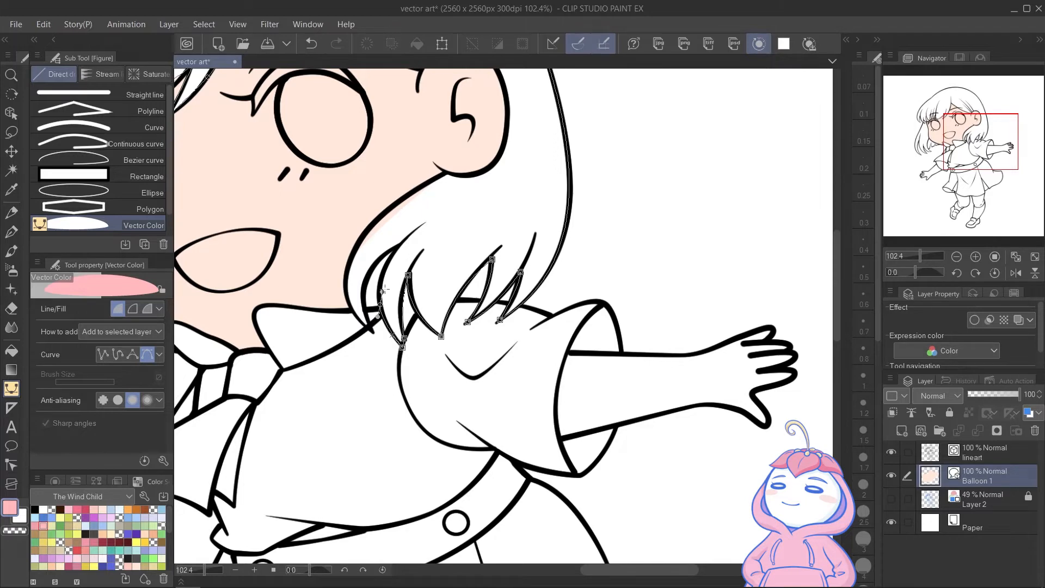
pyautogui.keyDown('alt'); pyautogui.click(373, 331); pyautogui.keyUp('alt')
# Close the pink hair shape by tracing its inner edge past the cheek and ear up to the parting
pyautogui.moveTo(346, 287); pyautogui.dragTo(353, 255)
pyautogui.moveTo(448, 173); pyautogui.dragTo(538, 135)
pyautogui.moveTo(538, 135); pyautogui.dragTo(622, 274)
pyautogui.keyDown('alt'); pyautogui.click(550, 370); pyautogui.keyUp('alt')
pyautogui.moveTo(565, 243); pyautogui.dragTo(541, 243)
pyautogui.moveTo(345, 174); pyautogui.dragTo(302, 121)
pyautogui.moveTo(327, 305); pyautogui.dragTo(533, 264)
# Select the pink hair shape with the Object tool and adjust its outer edge on the fringe side to the line art
pyautogui.press('o')
pyautogui.moveTo(381, 245); pyautogui.dragTo(444, 336)
pyautogui.moveTo(455, 161); pyautogui.dragTo(490, 121)
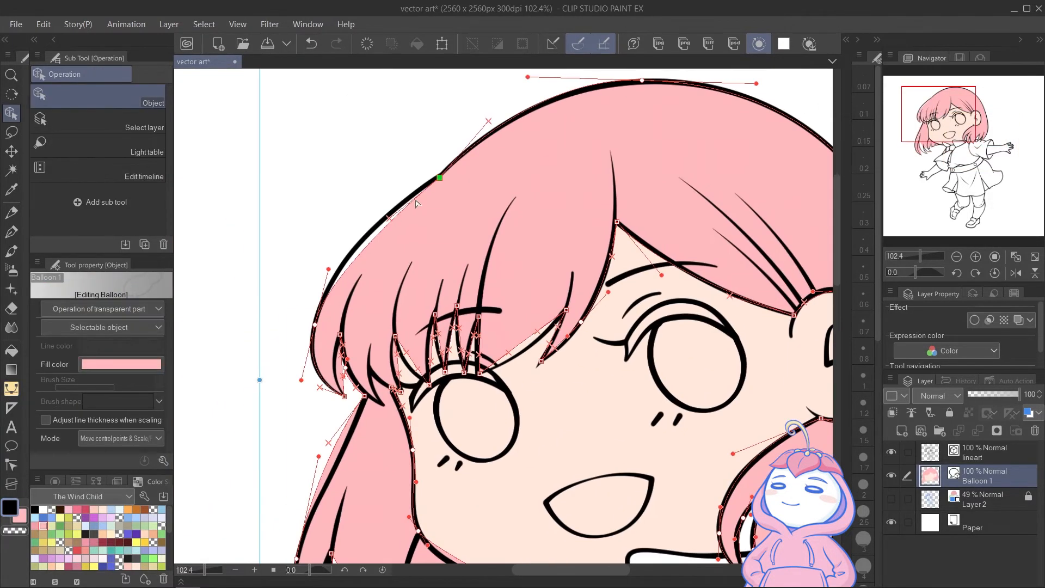
pyautogui.scroll(15, 332, 439)
pyautogui.moveTo(370, 348); pyautogui.dragTo(370, 513)
pyautogui.moveTo(371, 279); pyautogui.dragTo(302, 341)
pyautogui.moveTo(388, 331); pyautogui.dragTo(401, 333)
pyautogui.moveTo(468, 449); pyautogui.dragTo(479, 452)
# Adjust the pink hair shape's control points along the outer fringe edge and its lowest strand tips to the line art
pyautogui.moveTo(643, 409); pyautogui.dragTo(485, 444)
pyautogui.moveTo(454, 389); pyautogui.dragTo(416, 363)
pyautogui.moveTo(446, 312); pyautogui.dragTo(423, 296)
pyautogui.click(465, 340)
pyautogui.moveTo(454, 387); pyautogui.dragTo(415, 374)
pyautogui.moveTo(444, 311); pyautogui.dragTo(414, 295)
pyautogui.moveTo(484, 297); pyautogui.dragTo(472, 342)
pyautogui.moveTo(534, 360); pyautogui.dragTo(515, 400)
pyautogui.click(506, 294)
# Refine the pink hair shape's points around the narrow fringe strands above the eye
pyautogui.moveTo(485, 297); pyautogui.dragTo(441, 323)
pyautogui.moveTo(532, 362); pyautogui.dragTo(500, 375)
pyautogui.moveTo(587, 331); pyautogui.dragTo(571, 316)
pyautogui.moveTo(596, 237); pyautogui.dragTo(565, 231)
pyautogui.click(605, 272)
pyautogui.moveTo(592, 326); pyautogui.dragTo(561, 324)
pyautogui.moveTo(638, 299); pyautogui.dragTo(593, 279)
pyautogui.moveTo(682, 204); pyautogui.dragTo(662, 215)
# Fit the pink hair shape's fringe edge between the eye and the parting to the inked line
pyautogui.moveTo(707, 261); pyautogui.dragTo(561, 324)
pyautogui.moveTo(575, 349)
pyautogui.mouseDown()
pyautogui.moveTo(543, 360)
pyautogui.moveTo(587, 360)
pyautogui.mouseUp()
pyautogui.click(578, 308)
pyautogui.moveTo(532, 262); pyautogui.dragTo(519, 267)
pyautogui.moveTo(560, 260); pyautogui.dragTo(540, 278)
pyautogui.moveTo(621, 290); pyautogui.dragTo(604, 294)
pyautogui.moveTo(638, 379); pyautogui.dragTo(624, 385)
pyautogui.moveTo(756, 364); pyautogui.dragTo(621, 362)
pyautogui.moveTo(621, 372); pyautogui.dragTo(725, 373)
pyautogui.moveTo(773, 338); pyautogui.dragTo(555, 374)
pyautogui.moveTo(582, 366); pyautogui.dragTo(656, 354)
pyautogui.moveTo(784, 229); pyautogui.dragTo(635, 385)
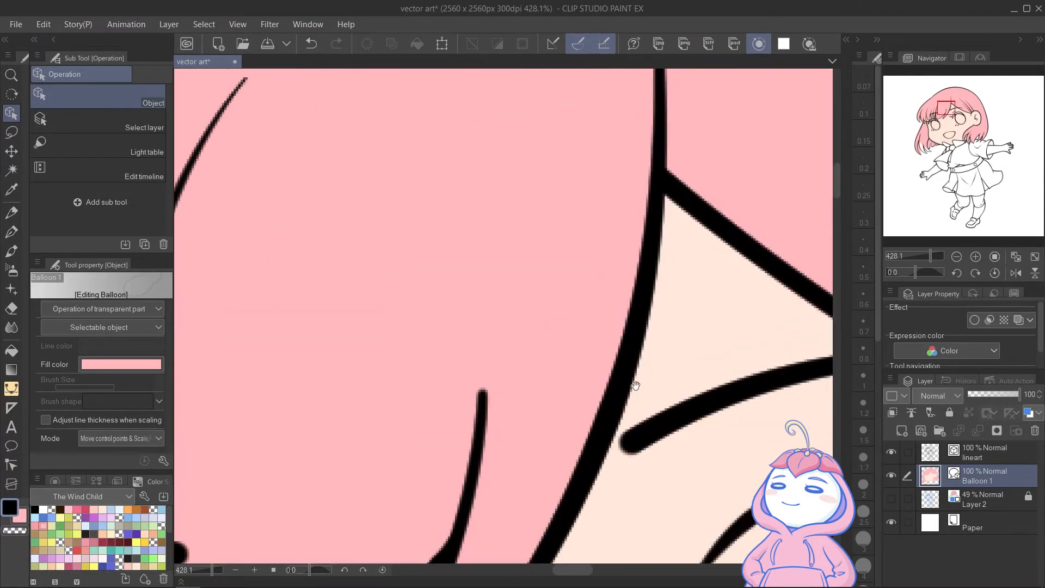
# Adjust the pink hair shape along the long side lock hanging beside the cheek
pyautogui.scroll(-4, 635, 385)
pyautogui.moveTo(429, 227); pyautogui.dragTo(445, 267)
pyautogui.moveTo(401, 250); pyautogui.dragTo(428, 259)
pyautogui.moveTo(381, 414); pyautogui.dragTo(436, 239)
pyautogui.moveTo(344, 456); pyautogui.dragTo(369, 452)
pyautogui.moveTo(462, 77); pyautogui.dragTo(471, 93)
pyautogui.moveTo(355, 450); pyautogui.dragTo(366, 436)
pyautogui.moveTo(413, 270); pyautogui.dragTo(413, 281)
pyautogui.moveTo(438, 476); pyautogui.dragTo(492, 499)
# Fit the pointed tips of the hanging side lock to the line art
pyautogui.moveTo(366, 447); pyautogui.dragTo(374, 436)
pyautogui.moveTo(468, 291); pyautogui.dragTo(378, 290)
pyautogui.moveTo(402, 342); pyautogui.dragTo(321, 389)
pyautogui.moveTo(414, 426); pyautogui.dragTo(388, 464)
pyautogui.moveTo(427, 510); pyautogui.dragTo(427, 509)
pyautogui.moveTo(402, 497); pyautogui.dragTo(396, 504)
pyautogui.moveTo(437, 334); pyautogui.dragTo(366, 424)
pyautogui.moveTo(444, 452); pyautogui.dragTo(541, 488)
# Refine the pink hair shape's inner edge where the side lock passes under the jaw
pyautogui.scroll(5, 522, 478)
pyautogui.moveTo(432, 288); pyautogui.dragTo(374, 358)
pyautogui.moveTo(488, 262); pyautogui.dragTo(431, 327)
pyautogui.moveTo(600, 335); pyautogui.dragTo(562, 462)
pyautogui.moveTo(668, 372); pyautogui.dragTo(648, 380)
pyautogui.moveTo(626, 336); pyautogui.dragTo(608, 353)
pyautogui.moveTo(672, 175); pyautogui.dragTo(521, 350)
pyautogui.moveTo(552, 290); pyautogui.dragTo(533, 289)
pyautogui.moveTo(571, 216); pyautogui.dragTo(494, 389)
pyautogui.moveTo(443, 256); pyautogui.dragTo(450, 331)
pyautogui.scroll(-4, 452, 331)
# Check the pink hair fill around the shoulder tips below the ear and across the whole head
pyautogui.moveTo(779, 235); pyautogui.dragTo(261, 326)
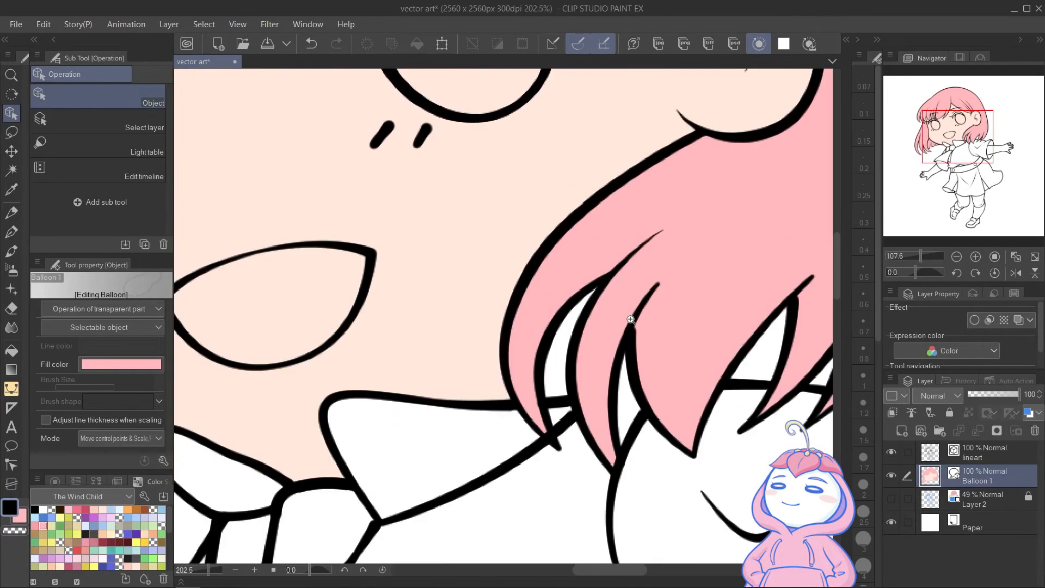
pyautogui.scroll(-2, 630, 326)
pyautogui.moveTo(694, 125); pyautogui.dragTo(668, 329)
pyautogui.scroll(6, 664, 207)
pyautogui.moveTo(727, 229); pyautogui.dragTo(615, 229)
pyautogui.scroll(-6, 572, 322)
pyautogui.click(606, 325)
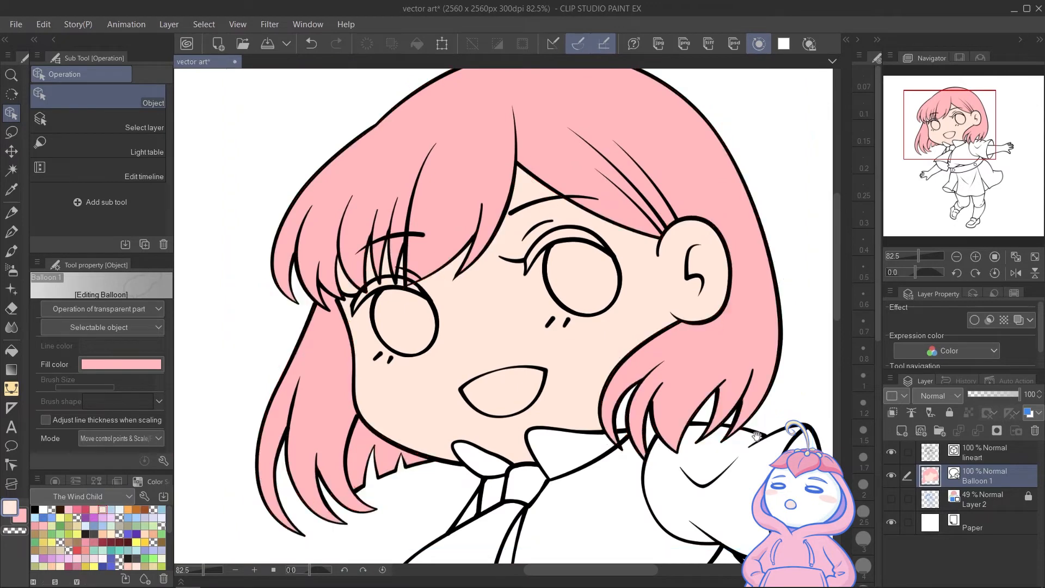
# Set the Vector Color tool to the pale skin colour with shapes added as Create new layer
pyautogui.scroll(2, 551, 337)
pyautogui.press('u')
pyautogui.click(103, 509)
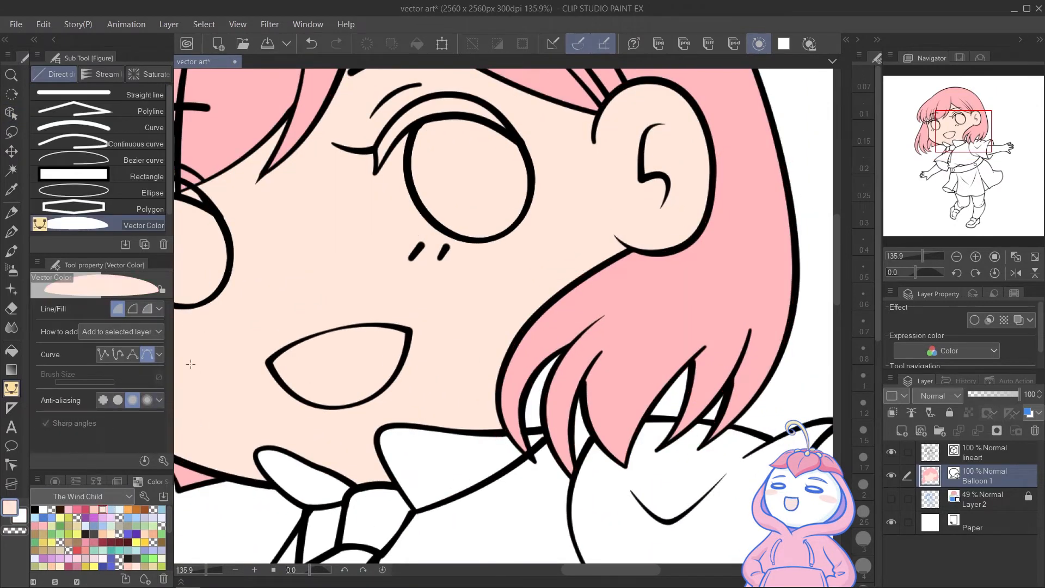
pyautogui.click(135, 332)
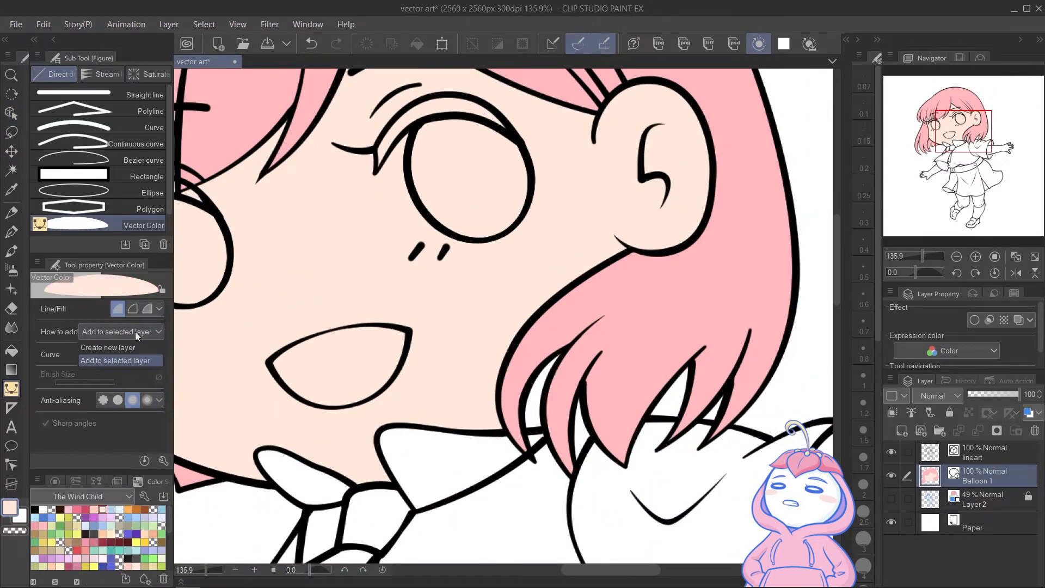
pyautogui.click(132, 348)
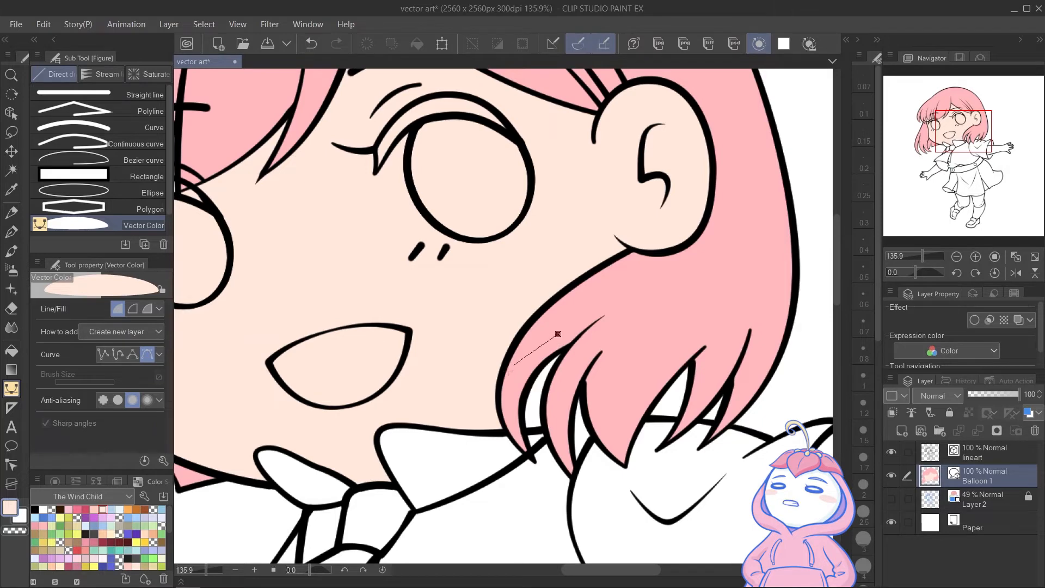
# Draw a skin-coloured neck patch behind the hair strands at the shoulder and move its Balloon 2 layer below Balloon 1
pyautogui.click(513, 384)
pyautogui.click(608, 426)
pyautogui.click(647, 330)
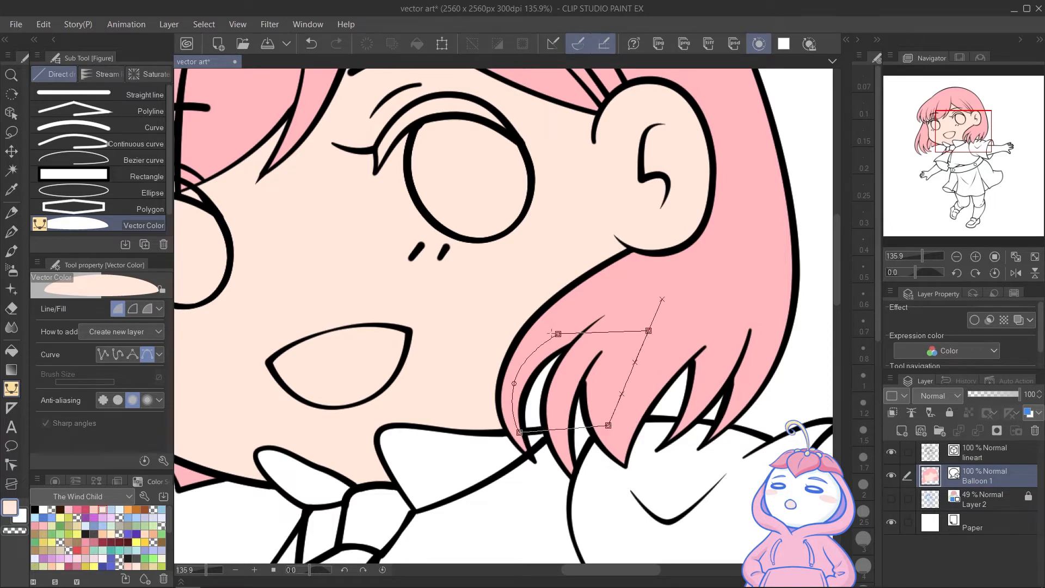
pyautogui.click(557, 332)
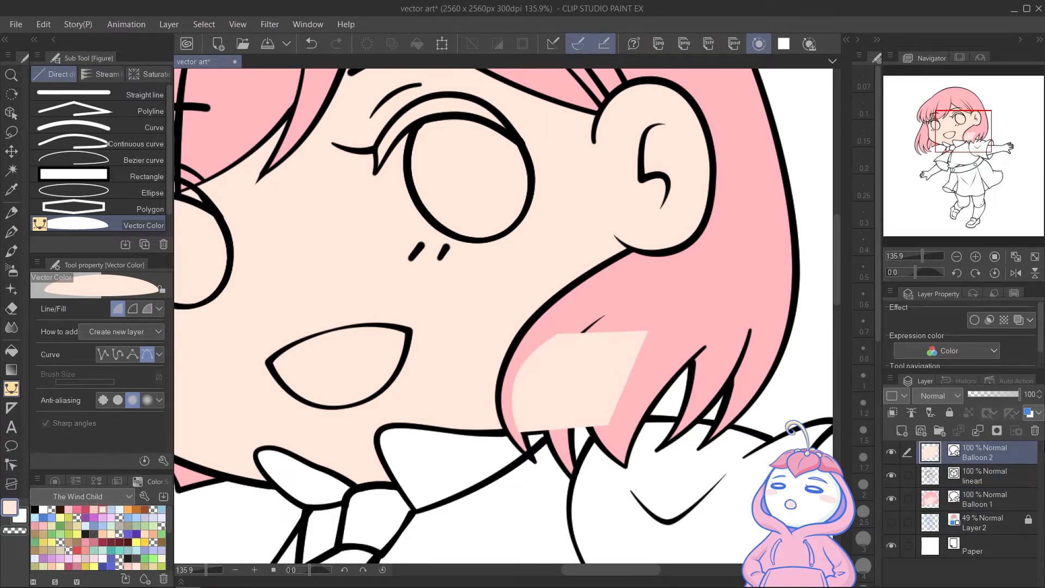
pyautogui.moveTo(973, 453); pyautogui.dragTo(979, 508)
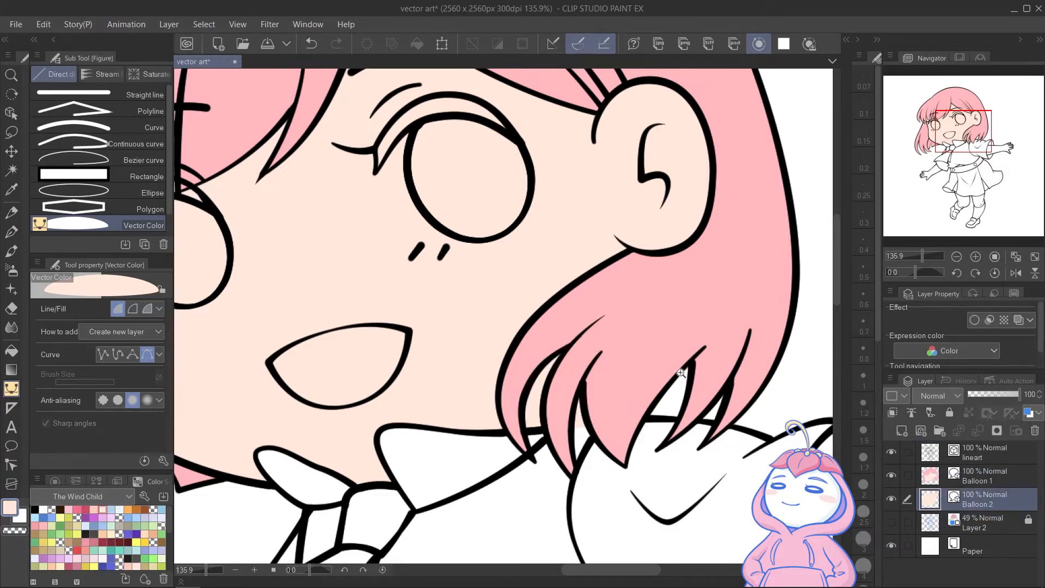
pyautogui.scroll(-3, 681, 373)
pyautogui.moveTo(674, 380); pyautogui.dragTo(451, 218)
pyautogui.scroll(3, 532, 289)
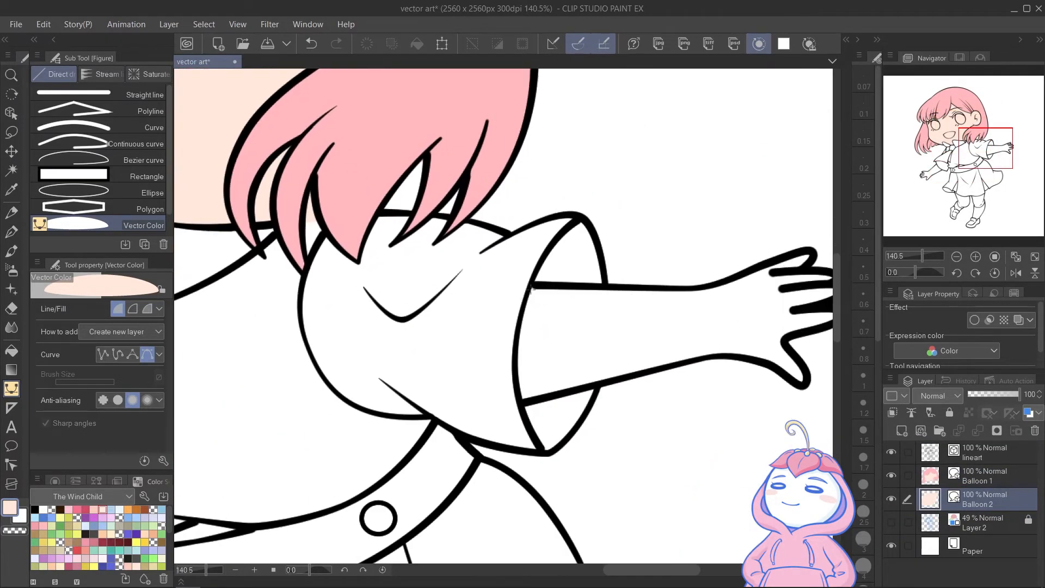
pyautogui.click(518, 402)
pyautogui.moveTo(717, 357); pyautogui.dragTo(731, 358)
pyautogui.hotkey('ctrl', 'z')
# Switch the Vector Color tool to Add to selected layer and select the Balloon 2 layer
pyautogui.click(122, 332)
pyautogui.click(125, 361)
pyautogui.click(980, 499)
# Trace and fill both bare arms and hands in the skin colour, from the sleeve openings around the fingers
pyautogui.click(531, 285)
pyautogui.click(518, 403)
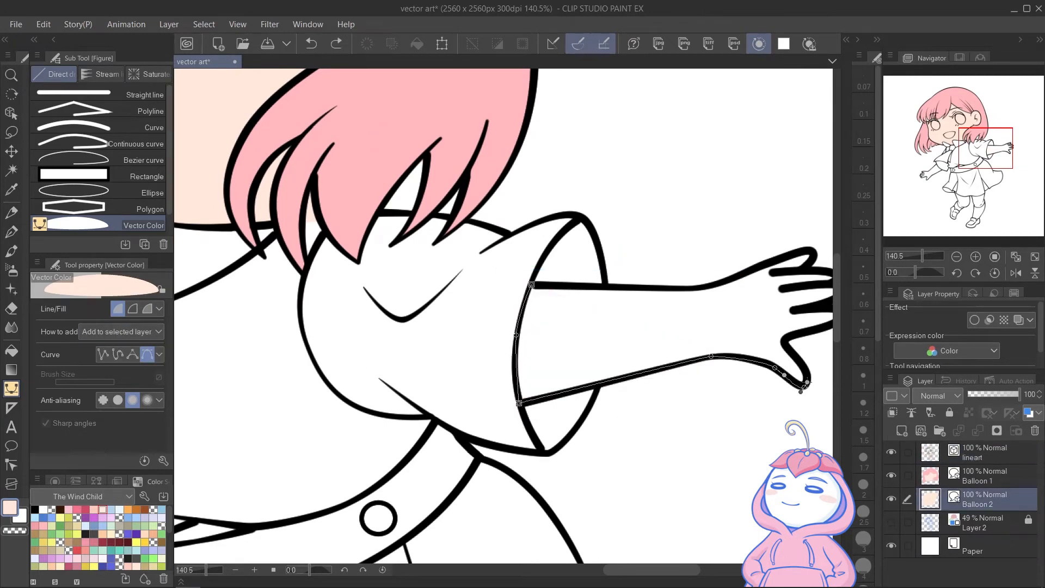
pyautogui.moveTo(803, 308); pyautogui.dragTo(748, 353)
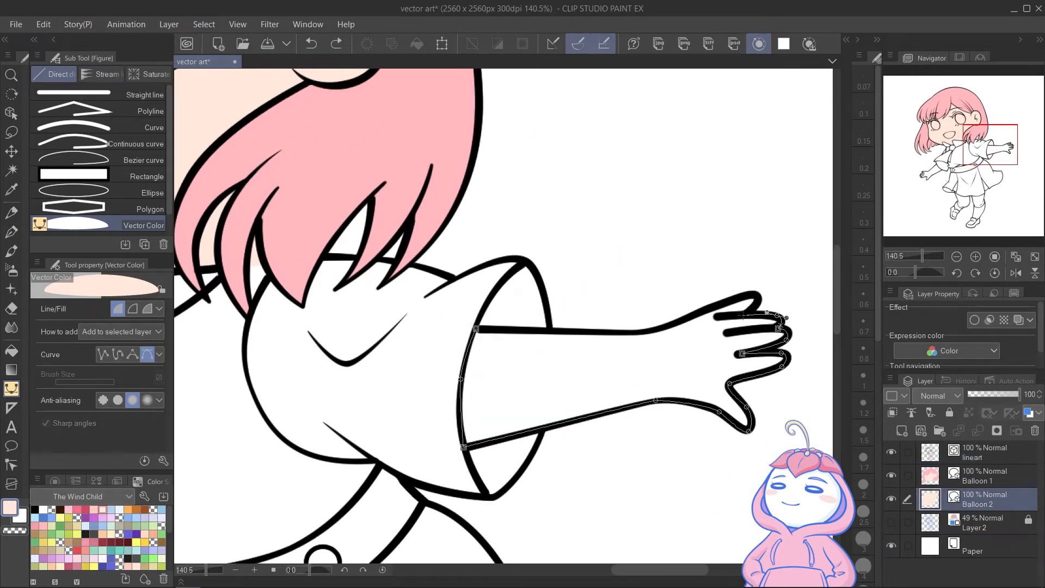
pyautogui.click(754, 290)
pyautogui.click(531, 324)
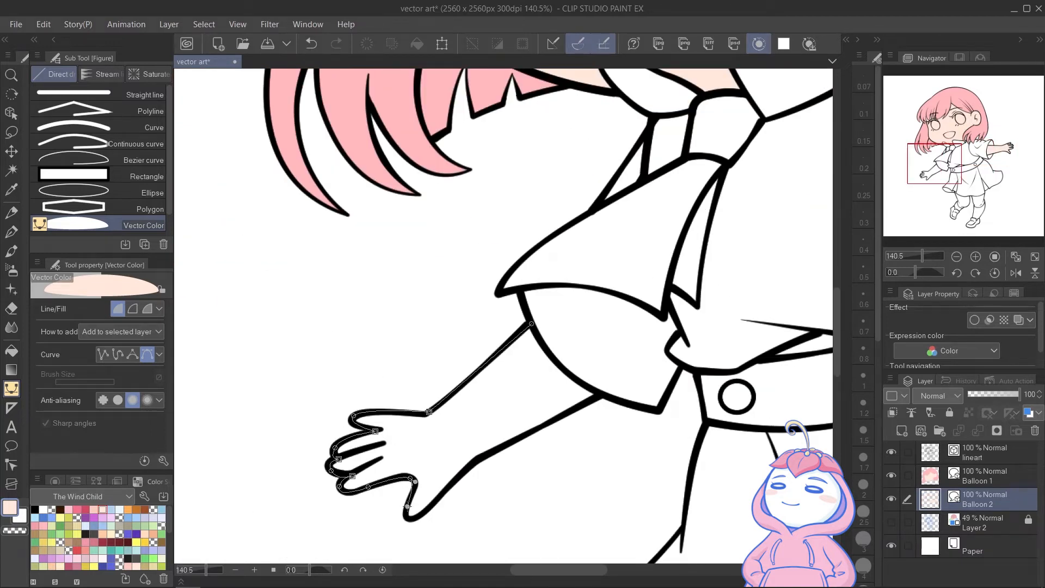
pyautogui.click(531, 324)
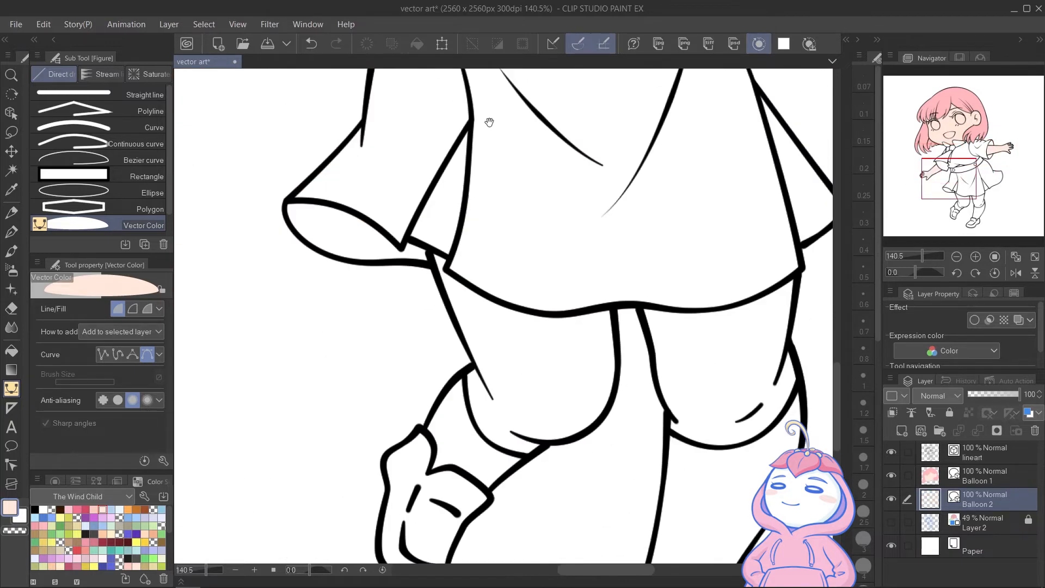
# Fill the thigh of the raised leg in the skin colour, between the skirt hem and the sock
pyautogui.moveTo(457, 242); pyautogui.dragTo(454, 185)
pyautogui.click(452, 183)
pyautogui.click(499, 301)
pyautogui.click(486, 308)
pyautogui.click(636, 245)
pyautogui.click(452, 183)
# Trace and fill the standing leg's thigh in the skin colour, from the skirt hem to the sock edge
pyautogui.click(513, 138)
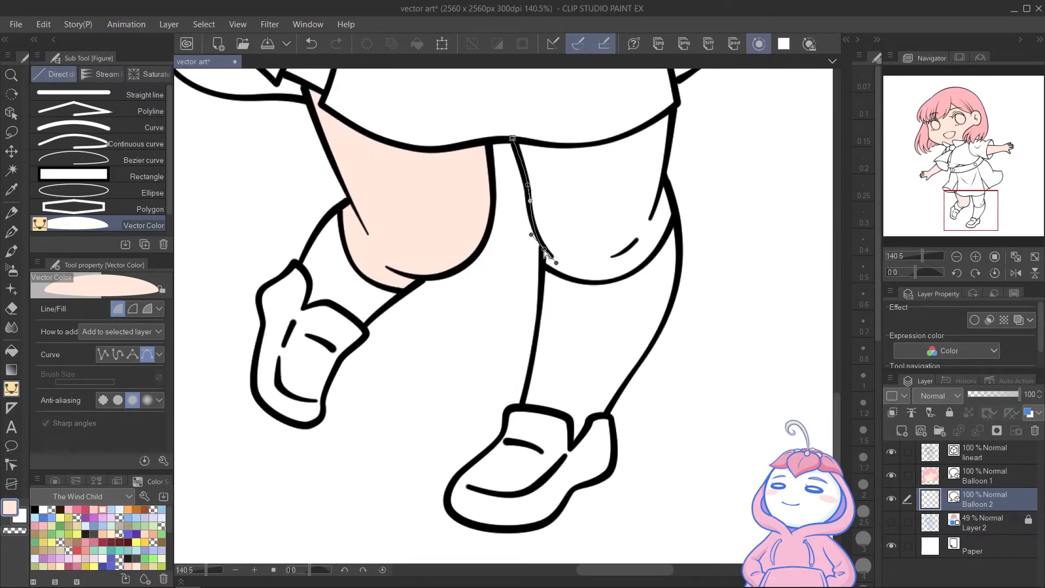
pyautogui.click(584, 282)
pyautogui.click(673, 224)
pyautogui.click(665, 173)
pyautogui.click(676, 108)
pyautogui.click(569, 145)
pyautogui.click(513, 138)
# Choose the light blue colour and fill the sock on the raised leg down to the shoe
pyautogui.moveTo(618, 77); pyautogui.dragTo(654, 278)
pyautogui.moveTo(655, 277); pyautogui.dragTo(630, 246)
pyautogui.moveTo(550, 412); pyautogui.dragTo(575, 412)
pyautogui.click(120, 509)
pyautogui.moveTo(441, 392); pyautogui.dragTo(468, 392)
pyautogui.click(431, 321)
pyautogui.click(433, 358)
pyautogui.click(458, 448)
pyautogui.moveTo(418, 420); pyautogui.dragTo(427, 418)
pyautogui.click(432, 320)
# Fill the standing leg's sock in light blue, from below the knee to the shoe
pyautogui.click(651, 383)
pyautogui.moveTo(628, 532); pyautogui.dragTo(454, 371)
pyautogui.moveTo(510, 377); pyautogui.dragTo(514, 384)
pyautogui.click(510, 408)
pyautogui.moveTo(573, 331); pyautogui.dragTo(589, 309)
pyautogui.moveTo(622, 162); pyautogui.dragTo(606, 82)
pyautogui.moveTo(538, 232); pyautogui.dragTo(492, 232)
pyautogui.click(482, 214)
# Trace and fill the puffed sleeve of the outstretched arm in light blue
pyautogui.scroll(10, 610, 179)
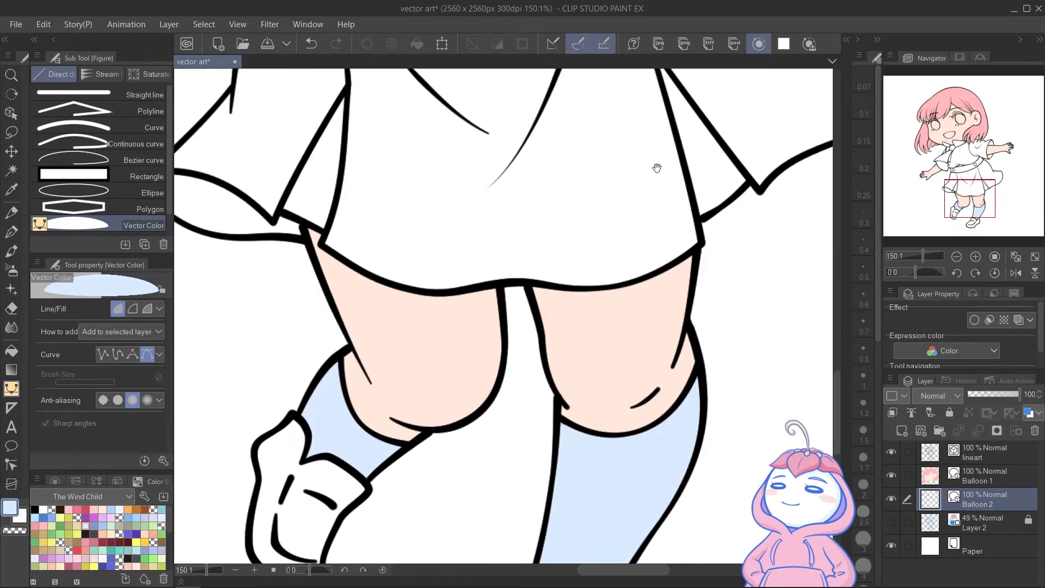
pyautogui.moveTo(447, 423); pyautogui.dragTo(512, 470)
pyautogui.click(535, 439)
pyautogui.moveTo(654, 477); pyautogui.dragTo(725, 477)
pyautogui.click(654, 477)
pyautogui.moveTo(716, 407); pyautogui.dragTo(747, 336)
pyautogui.click(716, 408)
pyautogui.click(634, 423)
pyautogui.click(680, 222)
pyautogui.click(423, 240)
# Fill both halves of the shirt collar in light blue
pyautogui.moveTo(301, 375); pyautogui.dragTo(656, 277)
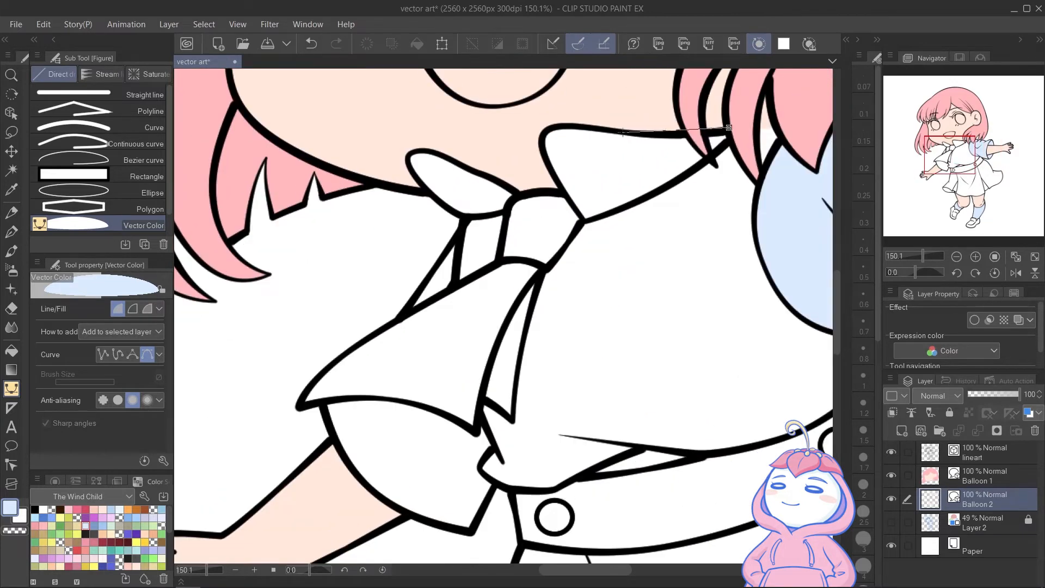
pyautogui.click(521, 198)
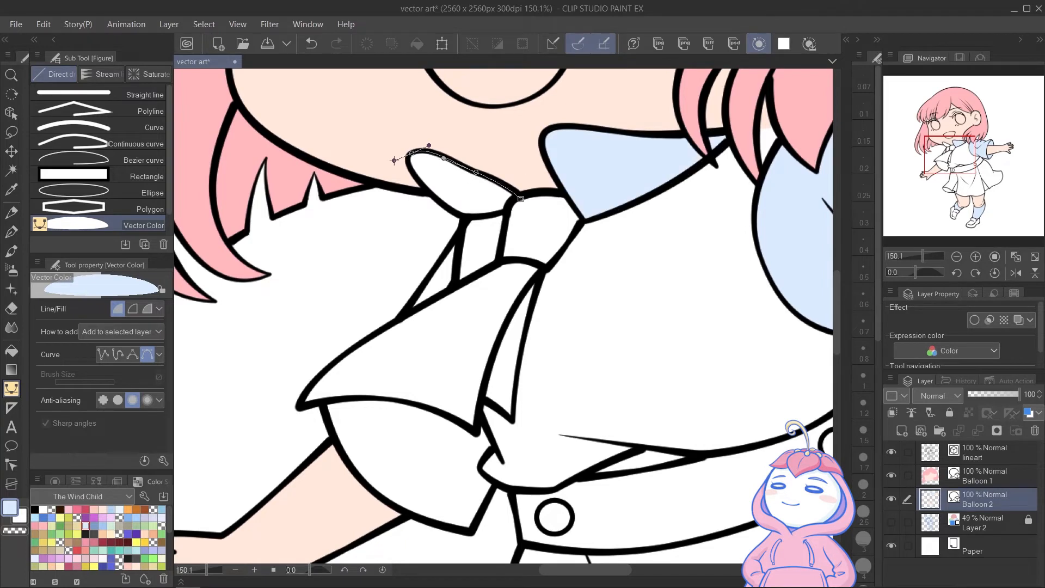
pyautogui.click(521, 199)
# Fill the other sleeve, hanging out below the shoulder cape, in light blue
pyautogui.moveTo(490, 327); pyautogui.dragTo(566, 236)
pyautogui.click(403, 313)
pyautogui.moveTo(402, 312); pyautogui.dragTo(408, 373)
pyautogui.moveTo(546, 441); pyautogui.dragTo(676, 458)
pyautogui.click(571, 393)
pyautogui.click(556, 377)
pyautogui.click(569, 357)
pyautogui.click(556, 324)
# Start a dark skirt shape at the waistband and trace it down around the flared side panel
pyautogui.moveTo(635, 277); pyautogui.dragTo(621, 82)
pyautogui.moveTo(615, 327); pyautogui.dragTo(397, 202)
pyautogui.click(366, 129)
pyautogui.click(345, 178)
pyautogui.moveTo(339, 254); pyautogui.dragTo(350, 217)
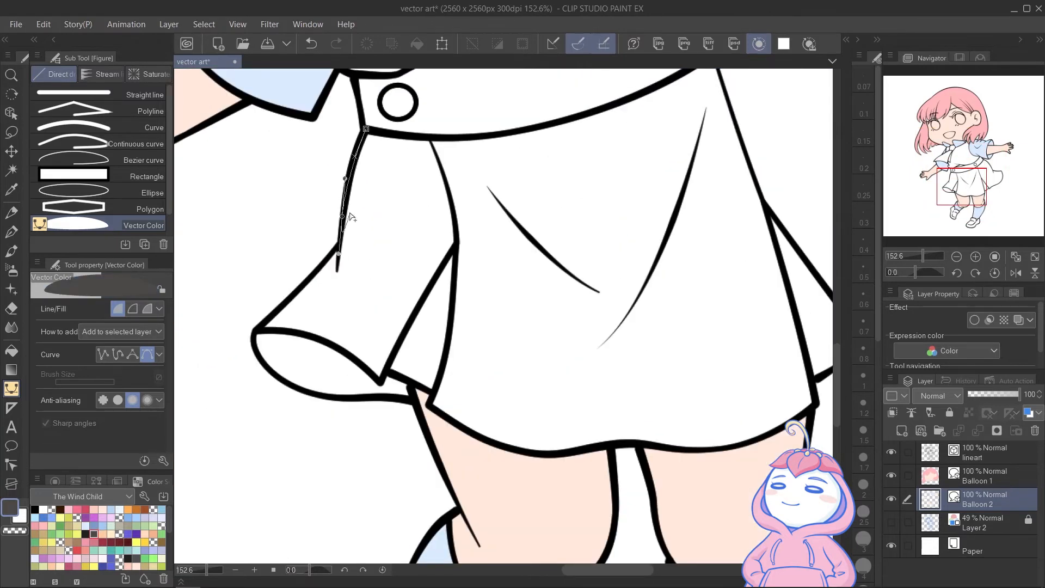
pyautogui.click(257, 330)
pyautogui.moveTo(283, 379); pyautogui.dragTo(323, 406)
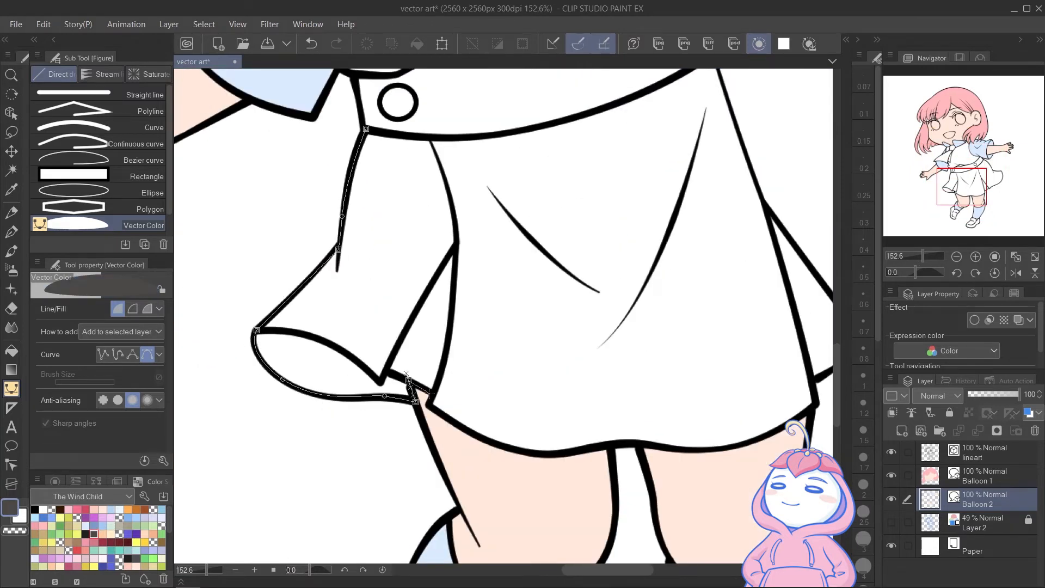
# Continue the dark skirt shape along the wavy hem and out around the flared panel on the other side
pyautogui.moveTo(692, 454); pyautogui.dragTo(338, 555)
pyautogui.click(457, 501)
pyautogui.click(452, 478)
pyautogui.click(507, 437)
pyautogui.click(518, 448)
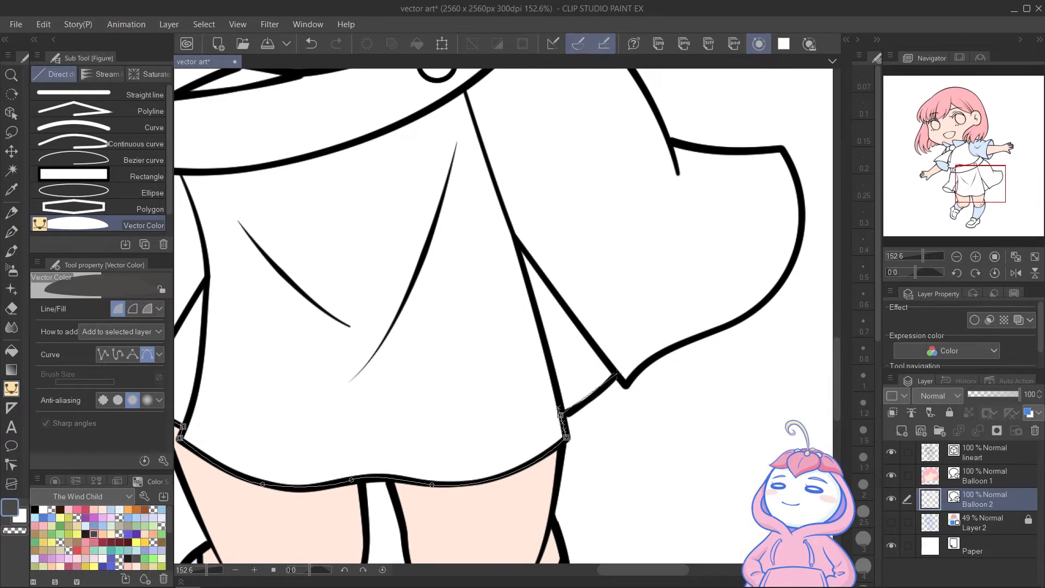
pyautogui.moveTo(564, 410); pyautogui.dragTo(623, 437)
pyautogui.moveTo(686, 376); pyautogui.dragTo(714, 304)
pyautogui.click(674, 268)
# Trace the dark skirt shape back up the far side and along the waistband, closing it at its starting point
pyautogui.moveTo(559, 259); pyautogui.dragTo(532, 238)
pyautogui.moveTo(437, 119); pyautogui.dragTo(357, 102)
pyautogui.moveTo(483, 208); pyautogui.dragTo(736, 262)
pyautogui.moveTo(448, 331); pyautogui.dragTo(355, 359)
pyautogui.click(258, 339)
pyautogui.moveTo(638, 254); pyautogui.dragTo(403, 172)
pyautogui.moveTo(646, 280); pyautogui.dragTo(655, 311)
pyautogui.moveTo(196, 422); pyautogui.dragTo(392, 450)
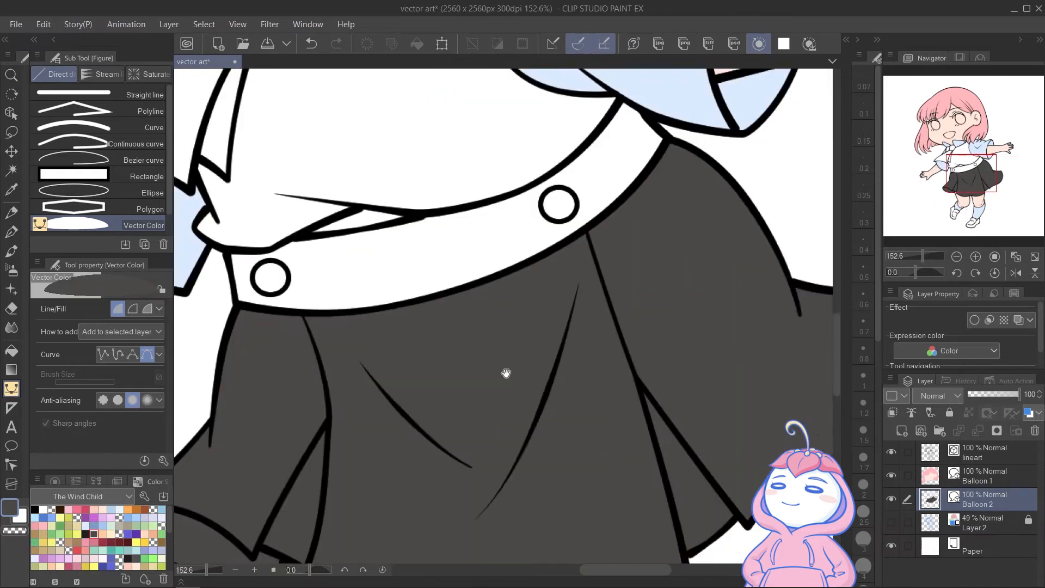
# Fill the small bodice piece between the collar half and the necktie in dark grey
pyautogui.moveTo(316, 186); pyautogui.dragTo(391, 434)
pyautogui.click(299, 213)
pyautogui.click(290, 267)
pyautogui.moveTo(251, 287); pyautogui.dragTo(237, 294)
pyautogui.click(241, 293)
pyautogui.click(262, 218)
# Trace the bodice around the necktie, belt, puffed sleeve and collar, and fill it in dark grey
pyautogui.click(335, 275)
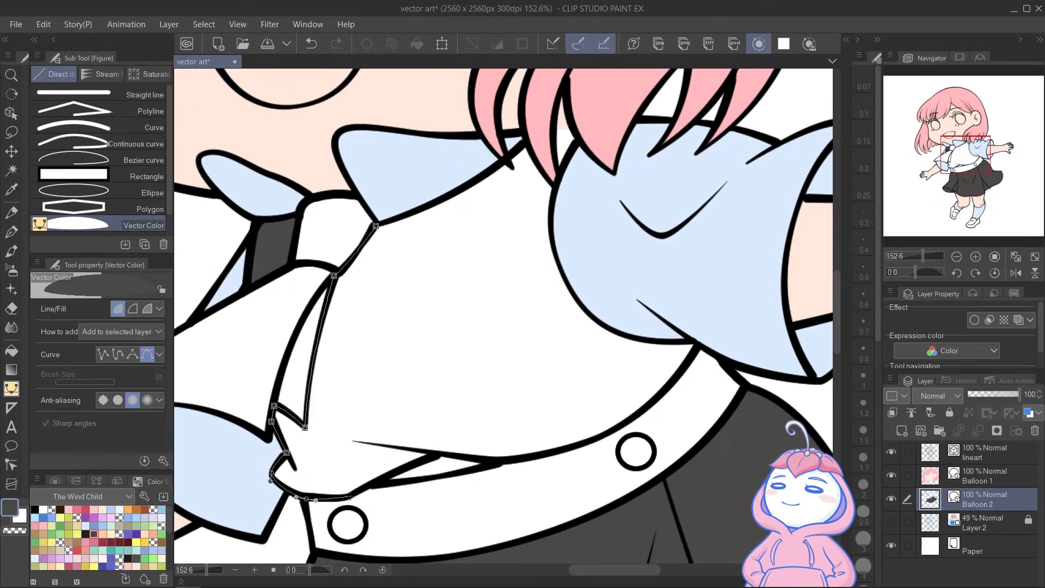
pyautogui.click(499, 462)
pyautogui.moveTo(622, 425); pyautogui.dragTo(653, 402)
pyautogui.moveTo(698, 345); pyautogui.dragTo(710, 321)
pyautogui.click(698, 345)
pyautogui.click(691, 340)
pyautogui.moveTo(592, 317); pyautogui.dragTo(563, 288)
pyautogui.moveTo(554, 197); pyautogui.dragTo(565, 145)
pyautogui.moveTo(579, 140); pyautogui.dragTo(599, 130)
pyautogui.click(375, 226)
# Fill the two round belt buttons in dark grey
pyautogui.moveTo(601, 374); pyautogui.dragTo(624, 202)
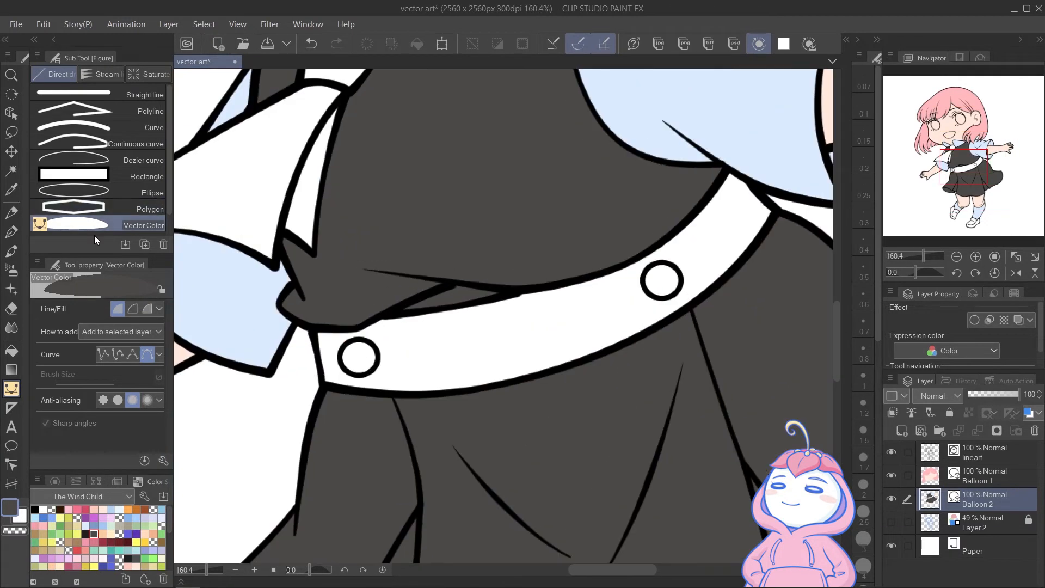
pyautogui.moveTo(319, 354); pyautogui.dragTo(364, 319)
pyautogui.moveTo(366, 362); pyautogui.dragTo(386, 363)
pyautogui.moveTo(366, 319); pyautogui.dragTo(329, 311)
pyautogui.moveTo(731, 222); pyautogui.dragTo(581, 298)
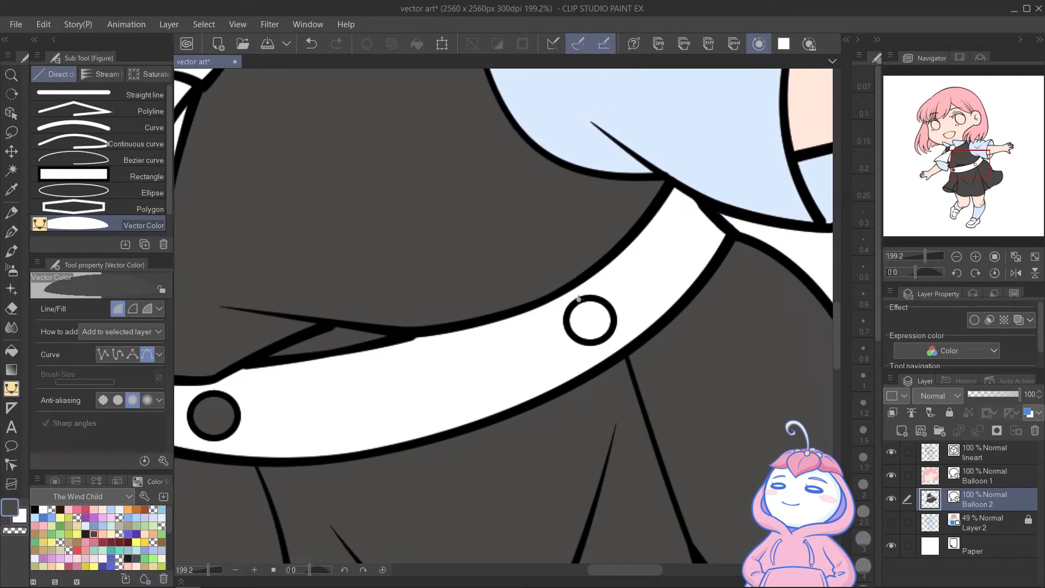
pyautogui.click(579, 300)
# Pick green from the palette, then trace and fill the necktie's knot and tails
pyautogui.scroll(-3, 587, 303)
pyautogui.moveTo(227, 265); pyautogui.dragTo(445, 357)
pyautogui.click(52, 534)
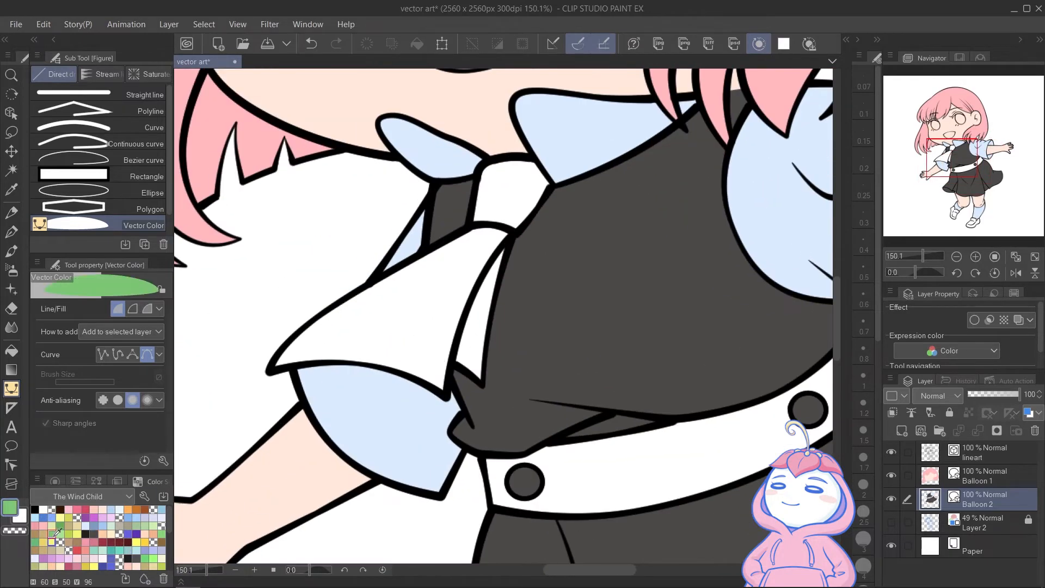
pyautogui.click(471, 223)
pyautogui.click(269, 373)
pyautogui.click(448, 401)
pyautogui.click(450, 367)
pyautogui.moveTo(510, 241); pyautogui.dragTo(529, 214)
pyautogui.click(555, 186)
pyautogui.click(533, 158)
pyautogui.moveTo(486, 161); pyautogui.dragTo(473, 177)
# Set new shapes to be created on a new layer and start the green belt along its lower edge and ends
pyautogui.moveTo(476, 461); pyautogui.dragTo(309, 345)
pyautogui.click(144, 332)
pyautogui.click(144, 348)
pyautogui.click(313, 340)
pyautogui.click(323, 391)
pyautogui.moveTo(576, 366); pyautogui.dragTo(692, 308)
pyautogui.moveTo(749, 227); pyautogui.dragTo(772, 155)
pyautogui.click(719, 199)
pyautogui.click(699, 190)
# Close the green belt shape along its upper edge and move its layer below the dark clothing layer
pyautogui.moveTo(509, 304); pyautogui.dragTo(356, 321)
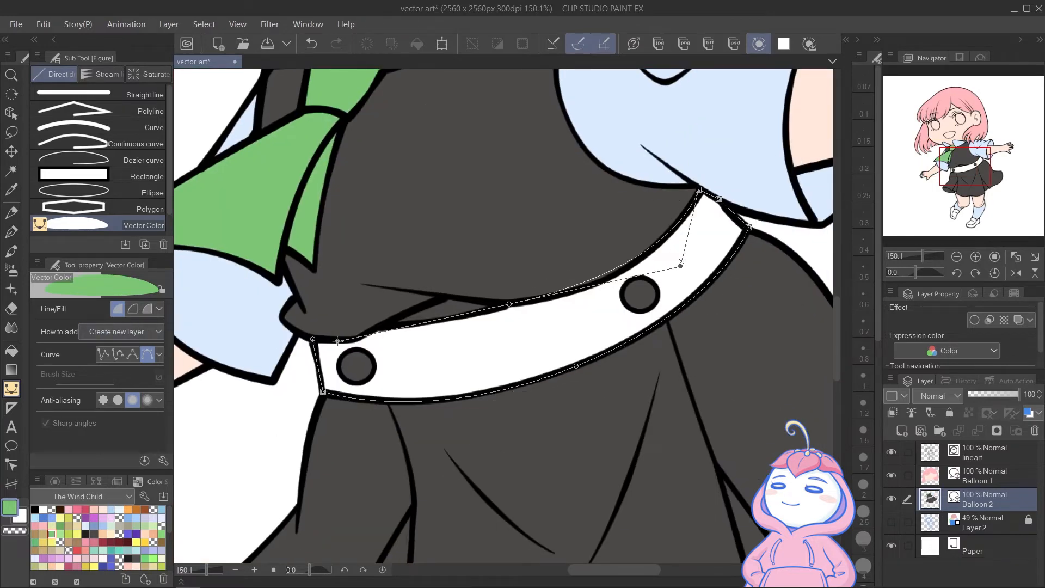
pyautogui.click(383, 327)
pyautogui.click(357, 341)
pyautogui.click(313, 339)
pyautogui.moveTo(708, 343); pyautogui.dragTo(621, 348)
pyautogui.moveTo(984, 452); pyautogui.dragTo(985, 511)
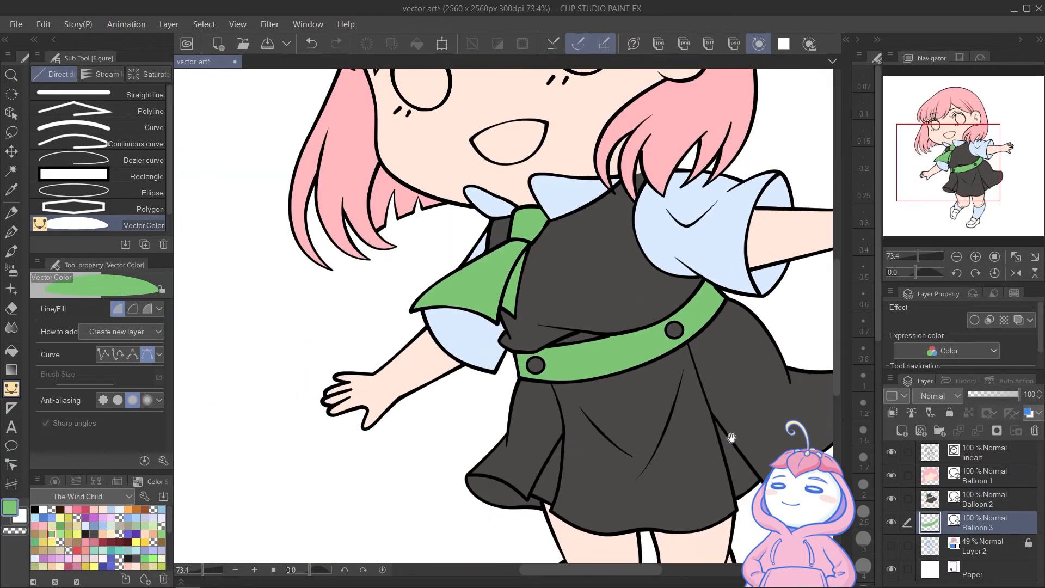
# Trace and fill the raised foot's shoe in dark grey on a new layer, and move that layer below the belt layer
pyautogui.moveTo(730, 436); pyautogui.dragTo(589, 180)
pyautogui.moveTo(403, 395); pyautogui.dragTo(475, 398)
pyautogui.click(94, 533)
pyautogui.click(415, 291)
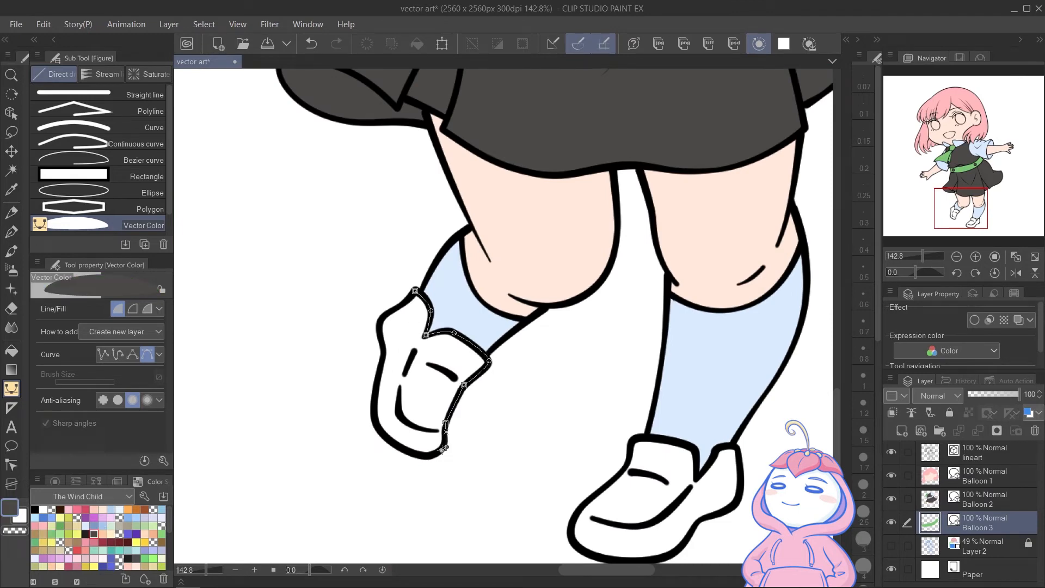
pyautogui.moveTo(379, 320); pyautogui.dragTo(386, 307)
pyautogui.click(415, 291)
pyautogui.moveTo(597, 341); pyautogui.dragTo(440, 232)
pyautogui.moveTo(988, 452); pyautogui.dragTo(988, 555)
# Trace and fill the other shoe in dark grey on the same layer
pyautogui.moveTo(421, 401); pyautogui.dragTo(474, 454)
pyautogui.moveTo(525, 437); pyautogui.dragTo(538, 422)
pyautogui.moveTo(563, 403); pyautogui.dragTo(593, 394)
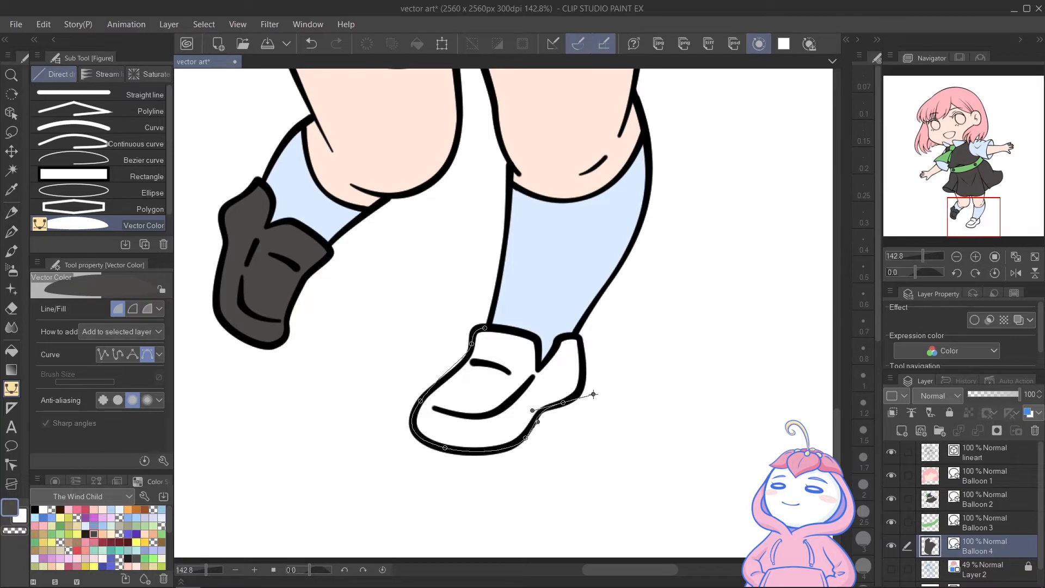
pyautogui.click(485, 328)
# Trace and fill the open mouth in darker pink on the Balloon 1 layer
pyautogui.click(78, 511)
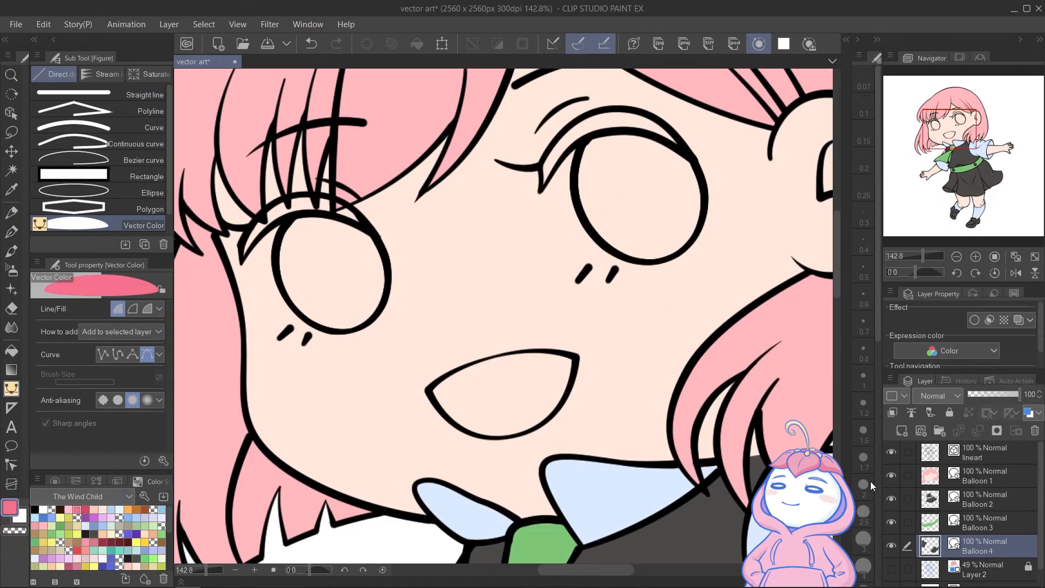
pyautogui.click(980, 477)
pyautogui.click(430, 390)
pyautogui.moveTo(574, 357)
pyautogui.mouseDown()
pyautogui.moveTo(648, 378)
pyautogui.moveTo(622, 366)
pyautogui.mouseUp()
pyautogui.click(430, 390)
# Trace and fill the eye beneath the fringe in green
pyautogui.moveTo(500, 439)
pyautogui.mouseDown()
pyautogui.moveTo(437, 453)
pyautogui.moveTo(546, 496)
pyautogui.mouseUp()
pyautogui.click(52, 534)
pyautogui.click(332, 291)
pyautogui.moveTo(320, 331); pyautogui.dragTo(322, 350)
pyautogui.moveTo(396, 406); pyautogui.dragTo(454, 407)
pyautogui.click(395, 406)
pyautogui.moveTo(432, 337); pyautogui.dragTo(421, 284)
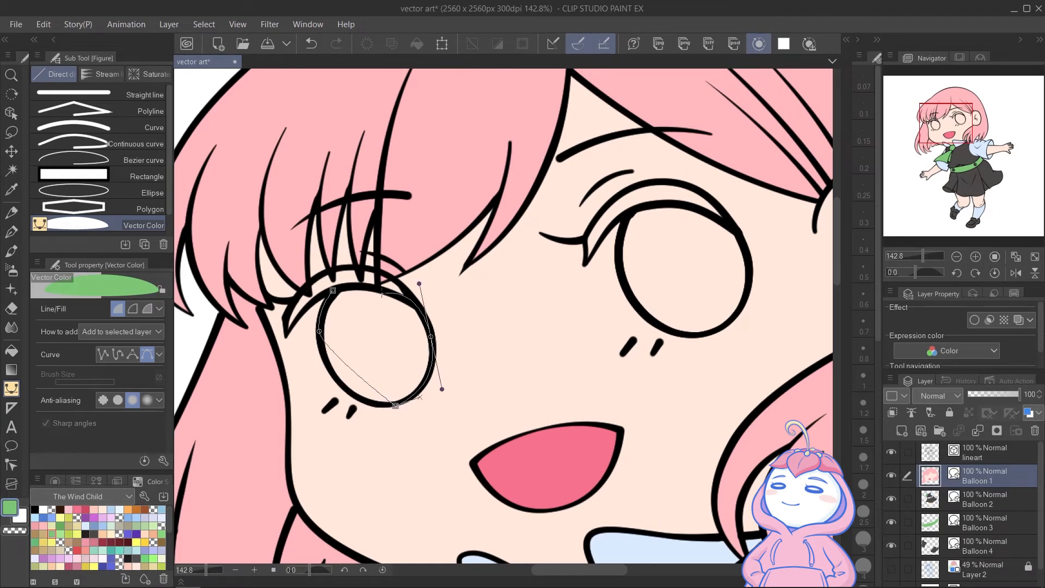
pyautogui.click(424, 312)
pyautogui.click(333, 291)
# Fill the other eye in green
pyautogui.moveTo(367, 384); pyautogui.dragTo(346, 407)
pyautogui.moveTo(577, 234); pyautogui.dragTo(505, 277)
pyautogui.moveTo(642, 376); pyautogui.dragTo(671, 383)
pyautogui.moveTo(664, 275); pyautogui.dragTo(637, 239)
pyautogui.click(556, 256)
pyautogui.moveTo(577, 358); pyautogui.dragTo(572, 365)
# Sample the light pink hair colour and fill the eyelid above the eye beneath the fringe
pyautogui.moveTo(322, 240); pyautogui.dragTo(386, 250)
pyautogui.click(77, 510)
pyautogui.keyDown('alt'); pyautogui.click(402, 262); pyautogui.keyUp('alt')
pyautogui.moveTo(404, 348); pyautogui.dragTo(390, 325)
pyautogui.moveTo(328, 320); pyautogui.dragTo(275, 330)
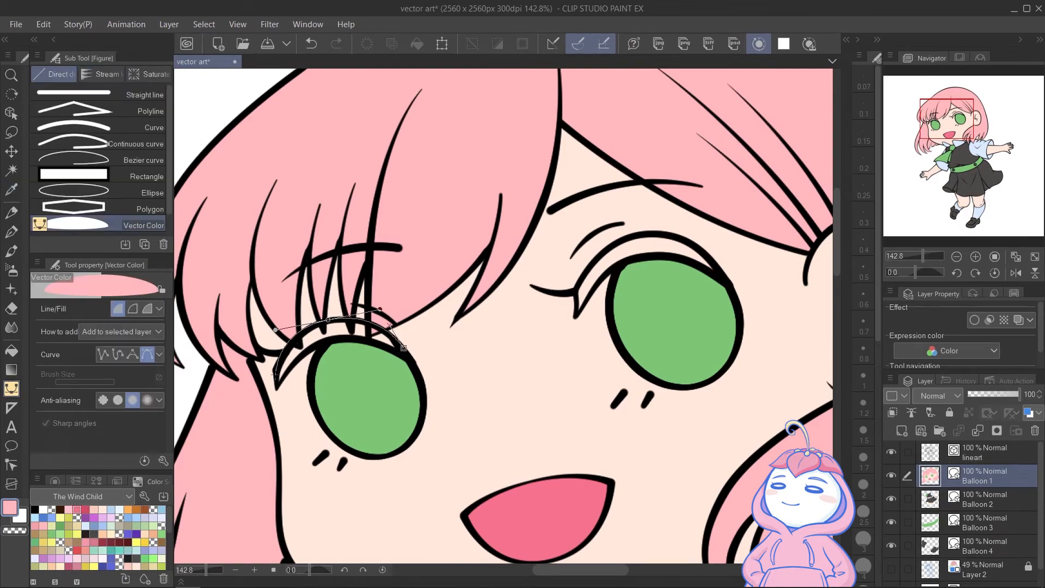
pyautogui.moveTo(276, 371); pyautogui.dragTo(276, 410)
pyautogui.scroll(6, 297, 373)
pyautogui.click(223, 412)
# Trace and fill the eyelid above the other eye in light pink
pyautogui.moveTo(455, 251); pyautogui.dragTo(546, 235)
pyautogui.click(728, 276)
pyautogui.scroll(-4, 729, 283)
pyautogui.moveTo(752, 260); pyautogui.dragTo(728, 227)
pyautogui.moveTo(645, 194); pyautogui.dragTo(587, 195)
pyautogui.moveTo(514, 282); pyautogui.dragTo(485, 333)
pyautogui.click(512, 329)
pyautogui.moveTo(591, 239); pyautogui.dragTo(633, 225)
pyautogui.click(752, 261)
pyautogui.scroll(-8, 742, 338)
pyautogui.moveTo(714, 394); pyautogui.dragTo(689, 348)
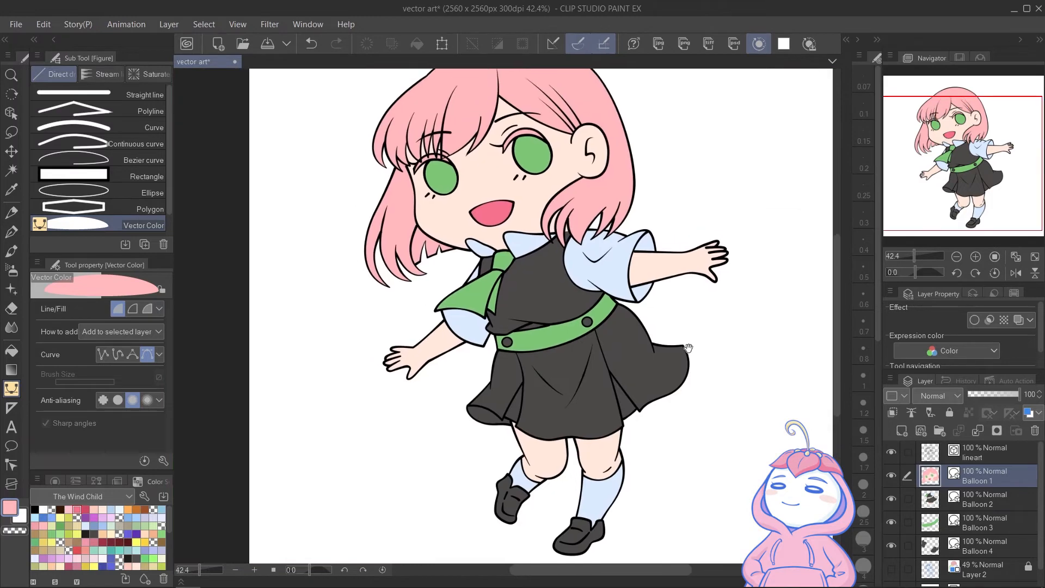
pyautogui.scroll(-2, 692, 343)
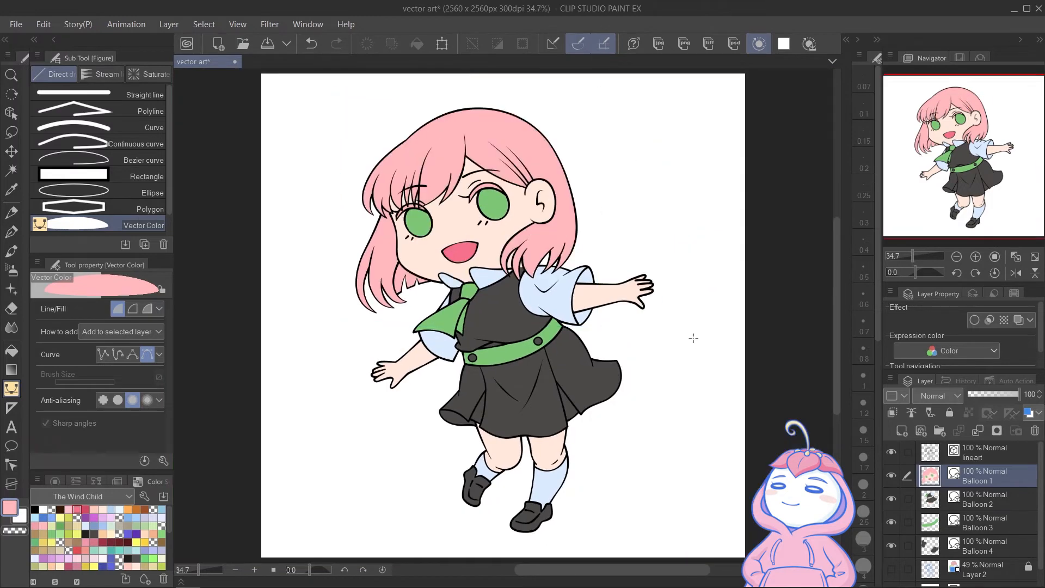
# Merge the colour layers Balloon 1 to Balloon 4 into a single layer
pyautogui.keyDown('shift'); pyautogui.click(998, 545); pyautogui.keyUp('shift')
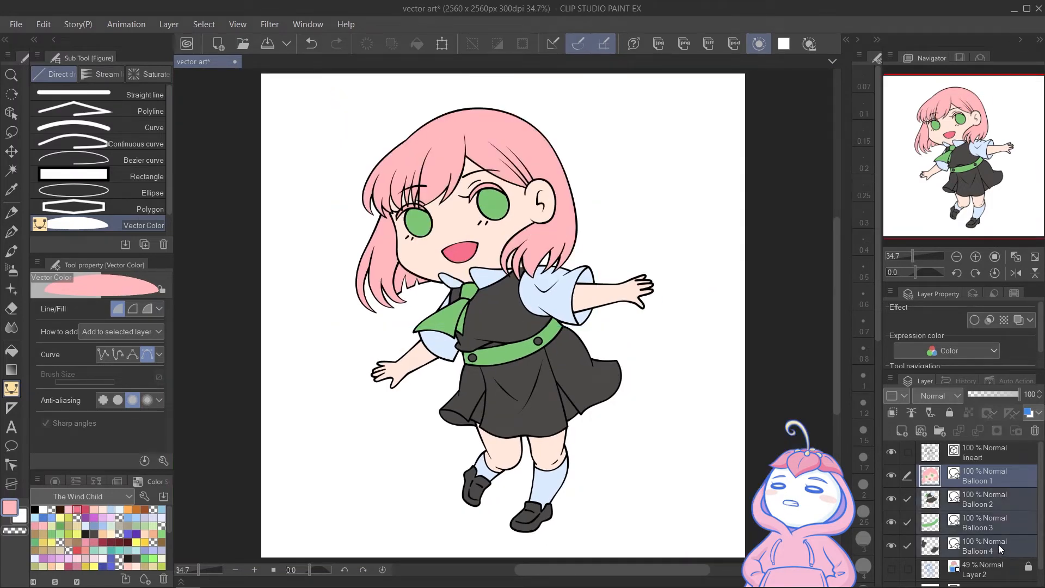
pyautogui.rightClick(999, 545)
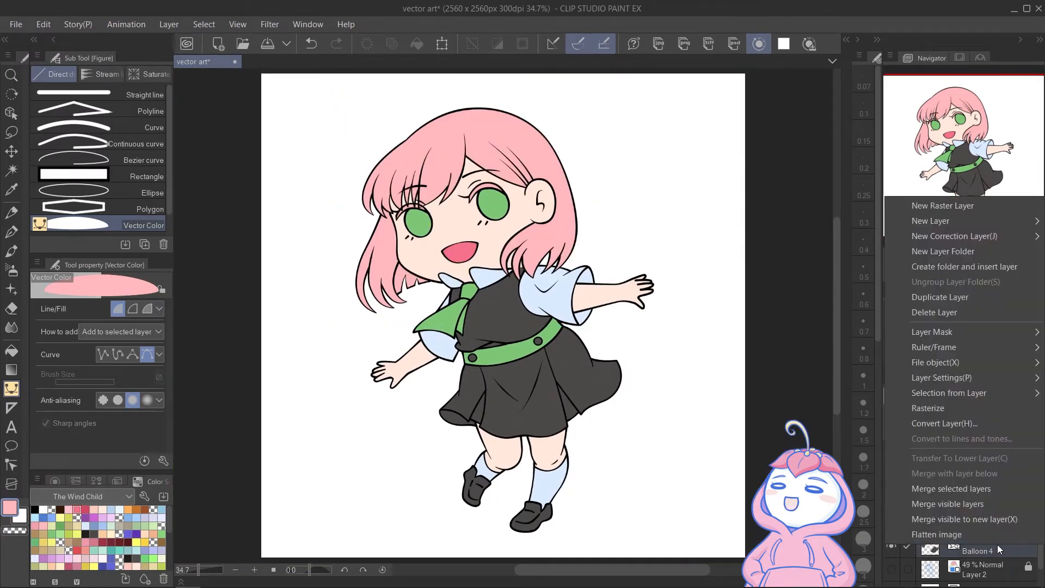
pyautogui.click(978, 488)
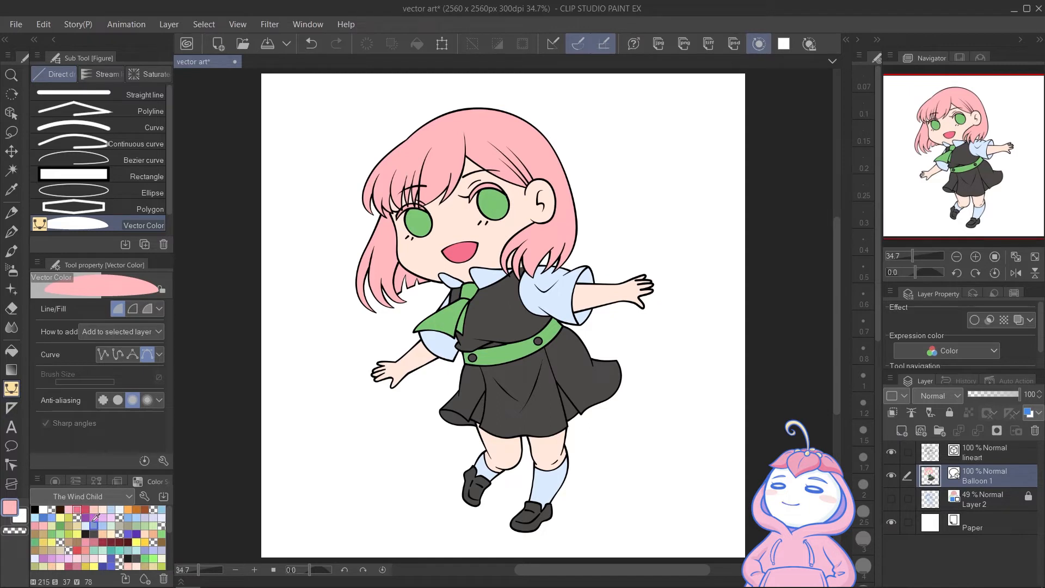
# Shift the drawing colour's hue towards blue for a light purple shading colour with saturation 24 and value 93
pyautogui.doubleClick(10, 508)
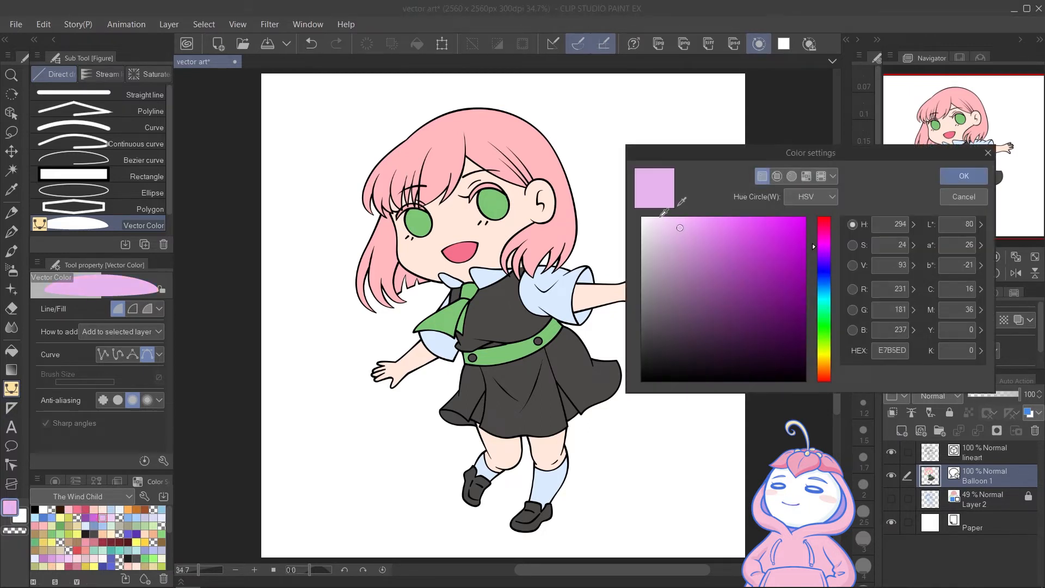
pyautogui.moveTo(819, 250); pyautogui.dragTo(824, 263)
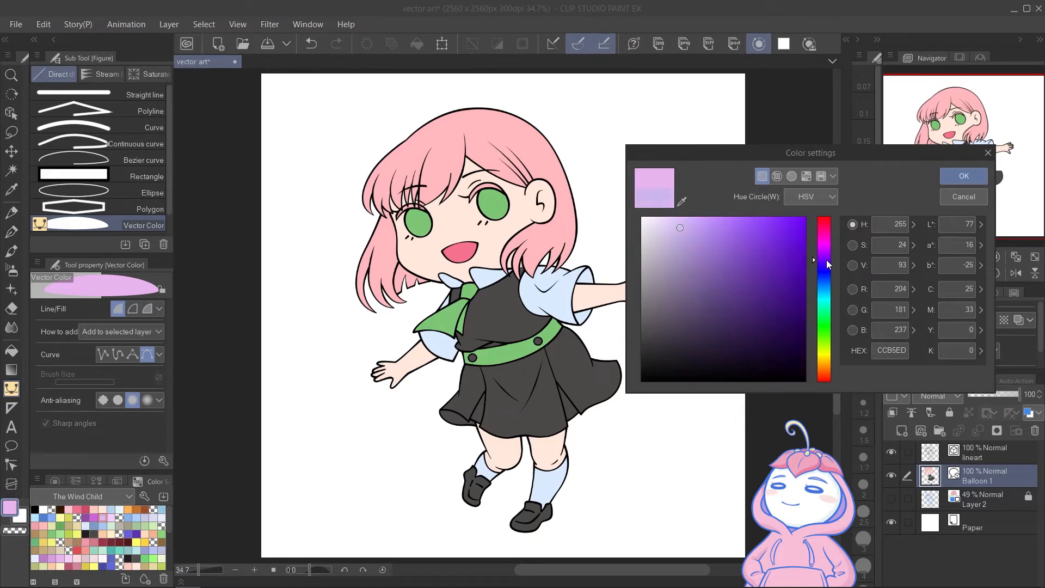
pyautogui.click(946, 175)
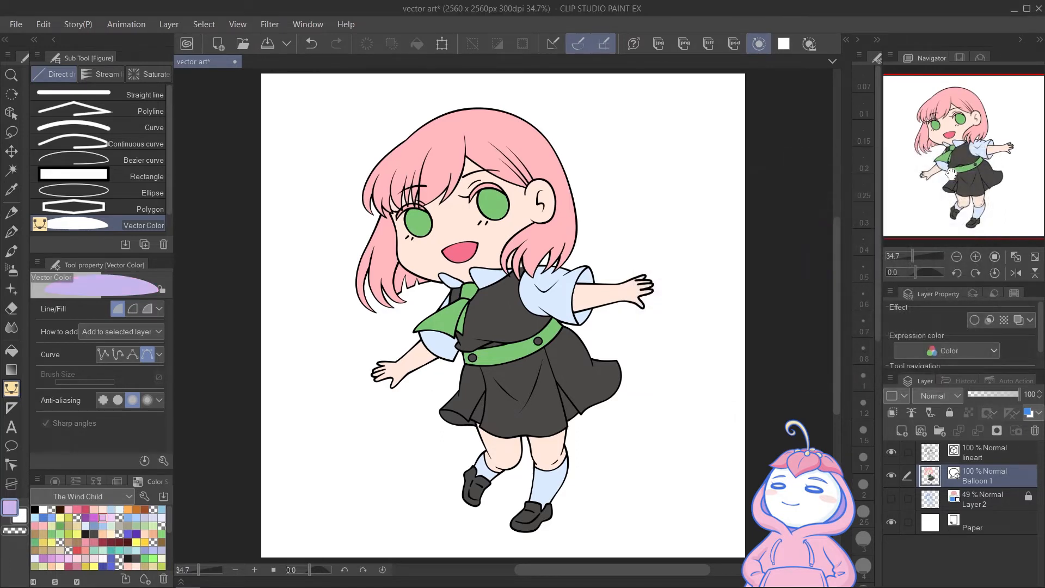
# Create a light purple shadow shape on a new layer over the upper opening of the outstretched arm's sleeve
pyautogui.moveTo(591, 284); pyautogui.dragTo(646, 300)
pyautogui.click(128, 330)
pyautogui.click(138, 347)
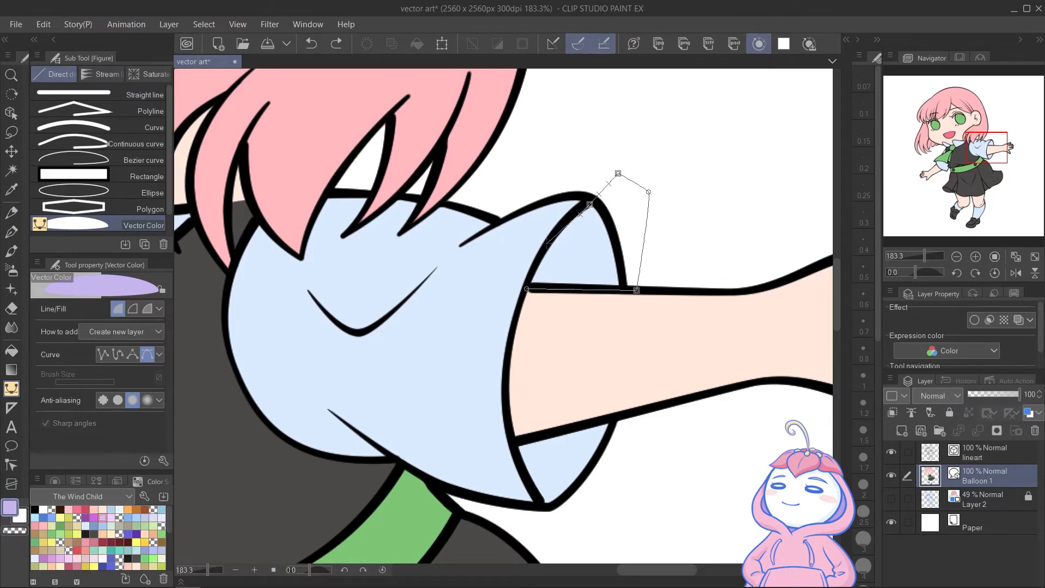
pyautogui.click(528, 289)
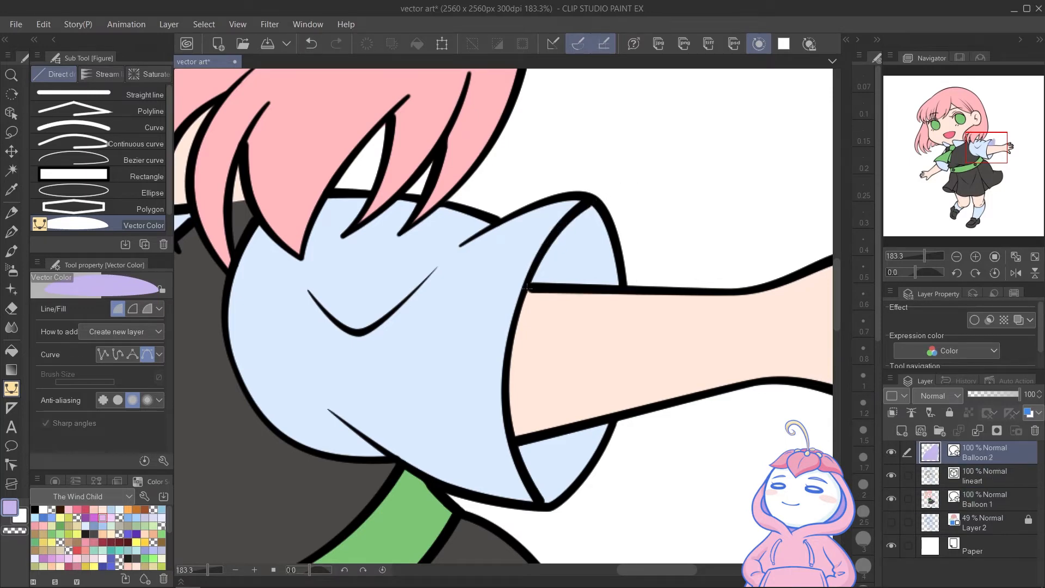
# Move the shadow layer between lineart and Balloon 1, set it to Multiply, and clip it to the layer below
pyautogui.moveTo(991, 470); pyautogui.dragTo(984, 490)
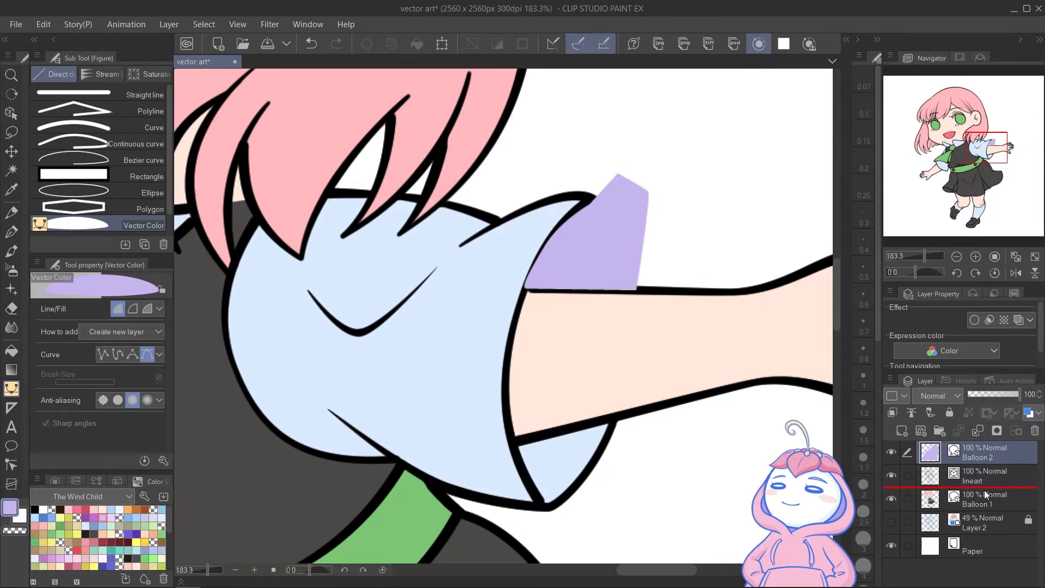
pyautogui.click(932, 396)
pyautogui.click(934, 52)
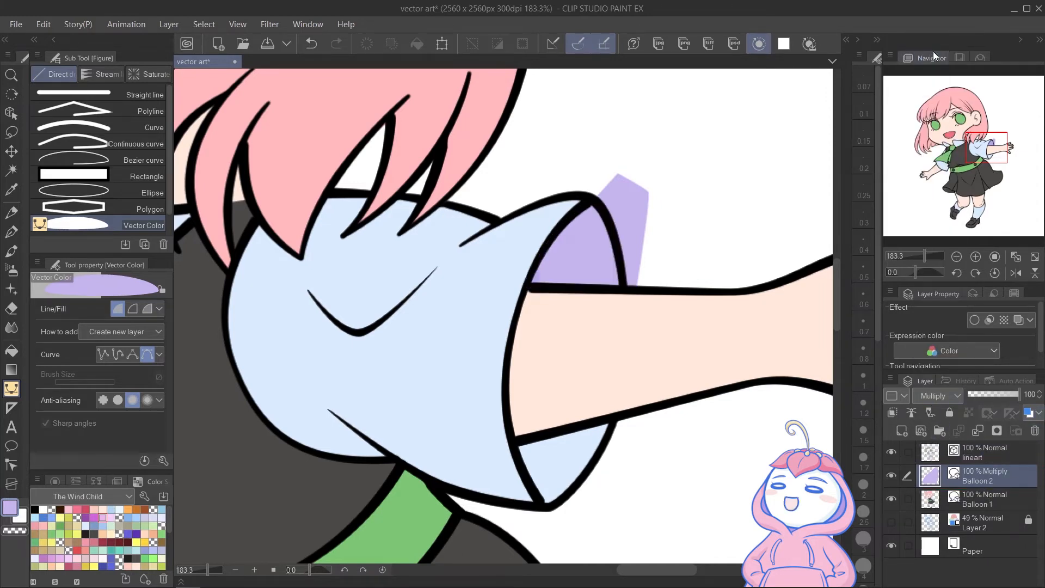
pyautogui.click(894, 413)
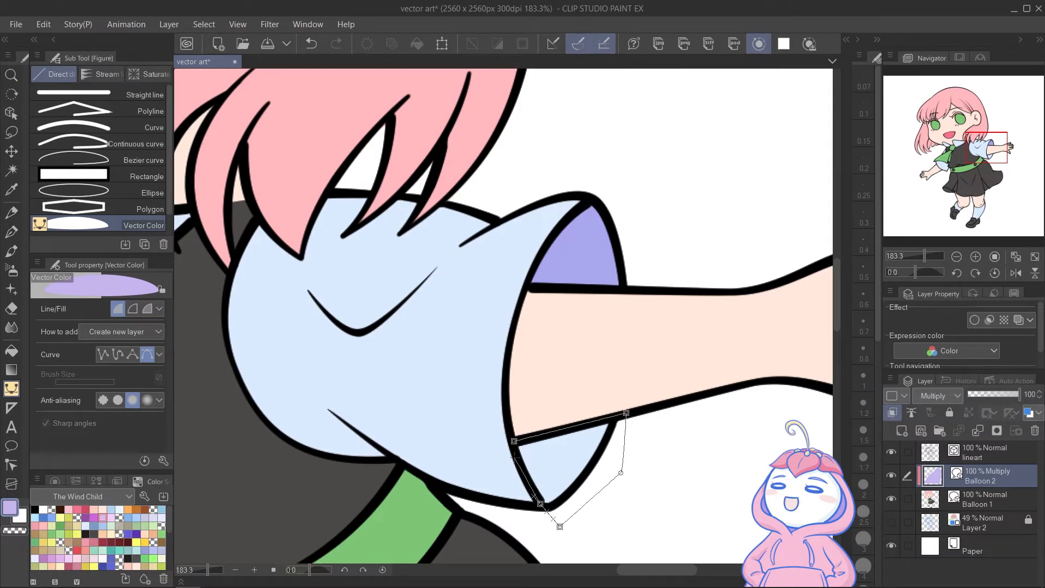
pyautogui.doubleClick(518, 417)
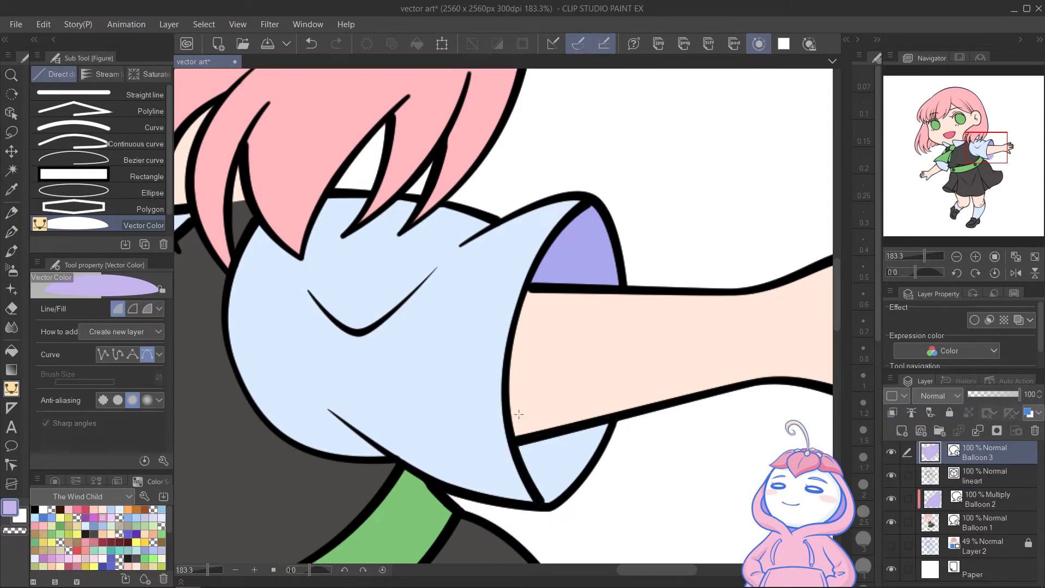
pyautogui.hotkey('ctrl', 'z')
pyautogui.hotkey('ctrl', 'z')
# Set shapes to be added to the selected layer and shade the sleeve's lower opening on the Multiply layer Balloon 2
pyautogui.click(151, 334)
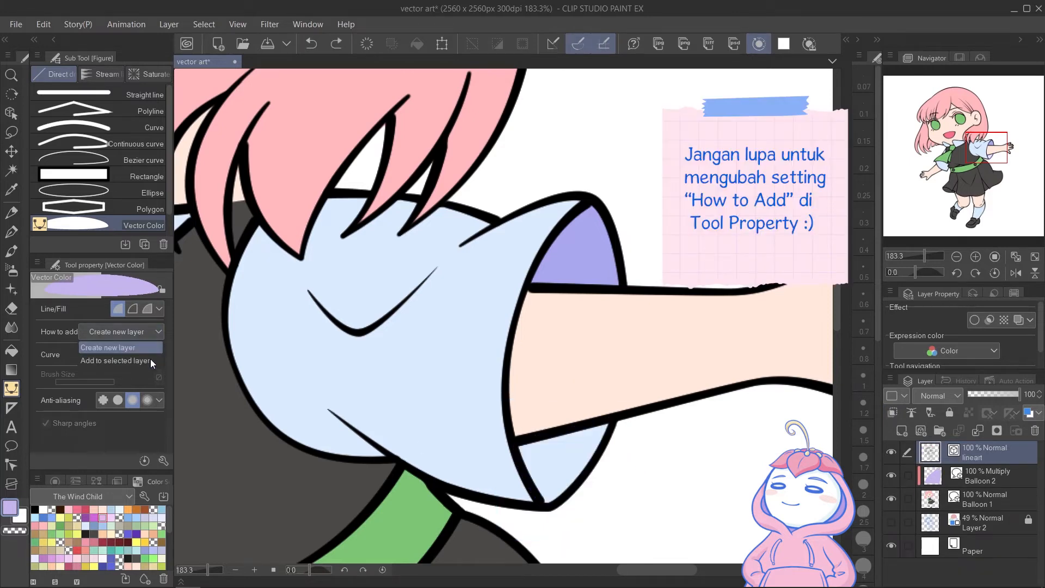
pyautogui.click(124, 360)
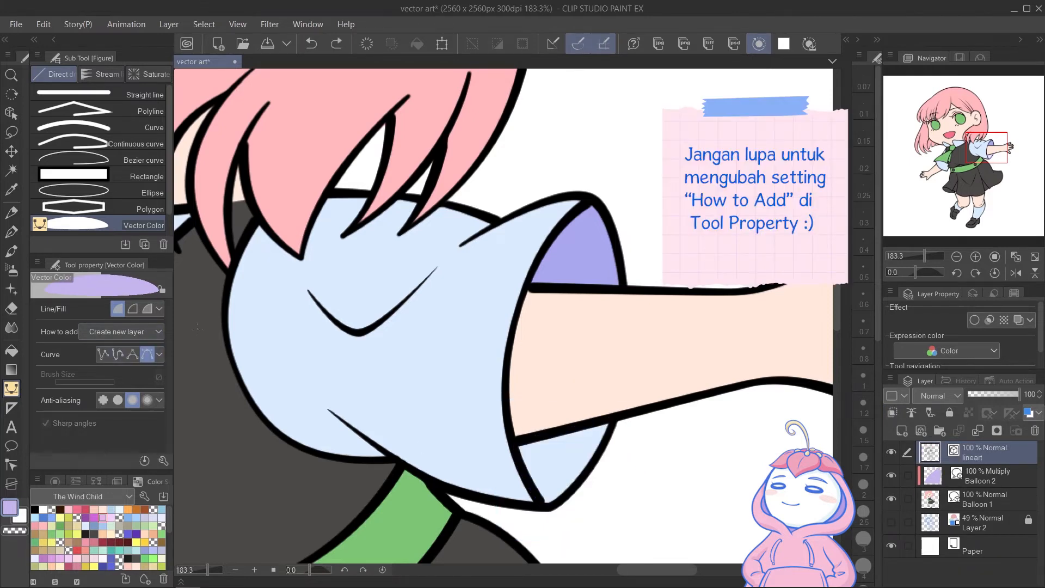
pyautogui.click(990, 481)
pyautogui.click(516, 441)
# Trace and fill a light purple shadow along the underside of the outstretched arm
pyautogui.moveTo(642, 381); pyautogui.dragTo(487, 372)
pyautogui.click(345, 407)
pyautogui.moveTo(611, 352); pyautogui.dragTo(630, 360)
pyautogui.moveTo(705, 407); pyautogui.dragTo(731, 453)
pyautogui.click(353, 438)
pyautogui.click(345, 406)
# Trace light purple shadow shapes on the hand of the outstretched arm
pyautogui.moveTo(747, 357); pyautogui.dragTo(719, 395)
pyautogui.click(758, 265)
pyautogui.click(650, 279)
pyautogui.scroll(-5, 635, 338)
pyautogui.scroll(5, 635, 339)
pyautogui.click(665, 391)
pyautogui.click(768, 355)
pyautogui.click(666, 391)
pyautogui.click(671, 345)
pyautogui.keyDown('ctrl'); pyautogui.click(687, 283); pyautogui.keyUp('ctrl')
pyautogui.keyDown('ctrl'); pyautogui.click(577, 397); pyautogui.keyUp('ctrl')
# Shade the outstretched arm's sleeve beneath the hair strands in light purple, and refine the shadow's points along the curved fold line
pyautogui.moveTo(305, 316); pyautogui.dragTo(708, 305)
pyautogui.scroll(-3, 516, 251)
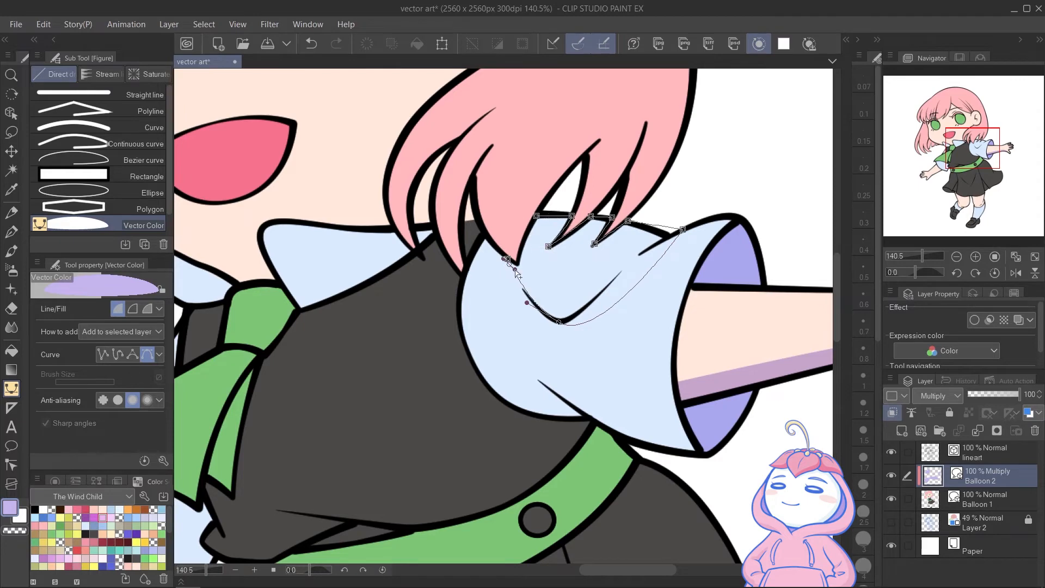
pyautogui.click(507, 259)
pyautogui.scroll(5, 556, 288)
pyautogui.press('ctrl')
pyautogui.moveTo(618, 346); pyautogui.dragTo(620, 347)
pyautogui.moveTo(480, 285); pyautogui.dragTo(482, 262)
pyautogui.moveTo(635, 258); pyautogui.dragTo(605, 231)
pyautogui.moveTo(619, 291); pyautogui.dragTo(640, 321)
# Trace and fill a light purple shadow over the lower part of the other arm's sleeve, beneath the green tie
pyautogui.moveTo(404, 459); pyautogui.dragTo(681, 280)
pyautogui.moveTo(616, 302); pyautogui.dragTo(637, 301)
pyautogui.click(621, 237)
pyautogui.moveTo(536, 338); pyautogui.dragTo(535, 338)
pyautogui.click(549, 352)
pyautogui.moveTo(408, 435); pyautogui.dragTo(394, 440)
pyautogui.moveTo(360, 482); pyautogui.dragTo(355, 489)
pyautogui.moveTo(327, 552); pyautogui.dragTo(333, 551)
pyautogui.moveTo(539, 464); pyautogui.dragTo(551, 457)
pyautogui.moveTo(643, 417); pyautogui.dragTo(653, 415)
pyautogui.click(658, 259)
pyautogui.click(620, 237)
# Adjust the control points of the lowered arm's sleeve shadow with the Object tool, and return to the Vector Color tool
pyautogui.moveTo(620, 261); pyautogui.dragTo(521, 393)
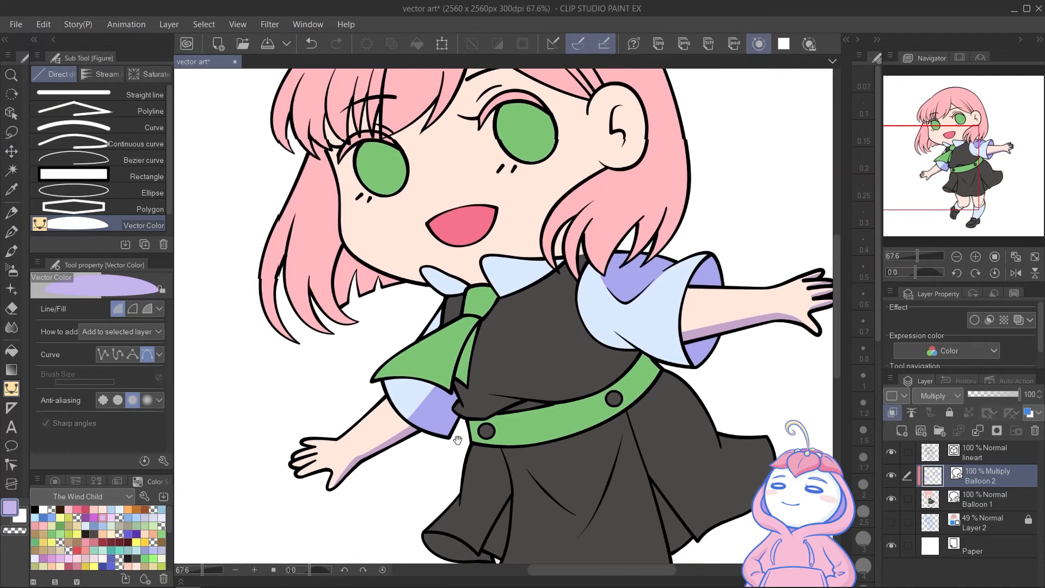
pyautogui.press('o')
pyautogui.moveTo(381, 439); pyautogui.dragTo(490, 471)
pyautogui.moveTo(423, 384); pyautogui.dragTo(410, 374)
pyautogui.moveTo(436, 397); pyautogui.dragTo(427, 387)
pyautogui.moveTo(376, 393); pyautogui.dragTo(518, 374)
pyautogui.press('u')
# Trace light purple shadow shapes on the fingers of the lowered arm's hand
pyautogui.moveTo(307, 511); pyautogui.dragTo(419, 476)
pyautogui.click(416, 483)
pyautogui.click(362, 429)
pyautogui.moveTo(251, 459); pyautogui.dragTo(210, 481)
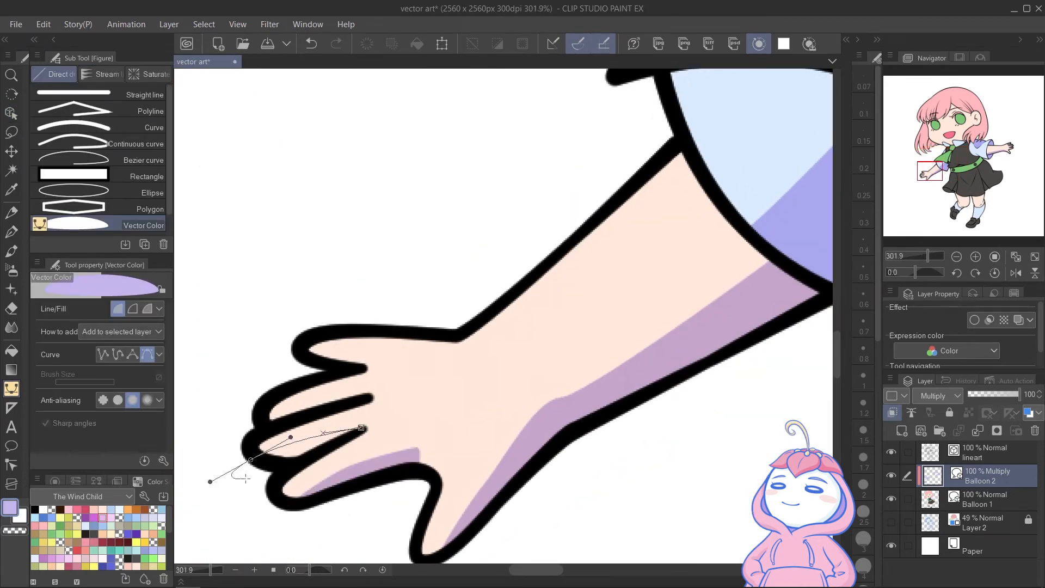
pyautogui.moveTo(297, 472); pyautogui.dragTo(306, 467)
pyautogui.click(363, 428)
pyautogui.click(369, 396)
pyautogui.moveTo(357, 388); pyautogui.dragTo(350, 388)
pyautogui.click(369, 396)
# Reshape the lowered arm's finger and sleeve shadows by moving their control points
pyautogui.keyDown('ctrl'); pyautogui.click(419, 466); pyautogui.keyUp('ctrl')
pyautogui.moveTo(420, 477); pyautogui.dragTo(448, 486)
pyautogui.moveTo(419, 449); pyautogui.dragTo(412, 449)
pyautogui.moveTo(364, 367); pyautogui.dragTo(368, 365)
pyautogui.moveTo(373, 355); pyautogui.dragTo(399, 368)
pyautogui.moveTo(545, 305); pyautogui.dragTo(436, 348)
pyautogui.keyDown('ctrl'); pyautogui.click(408, 349); pyautogui.keyUp('ctrl')
pyautogui.moveTo(357, 374); pyautogui.dragTo(333, 353)
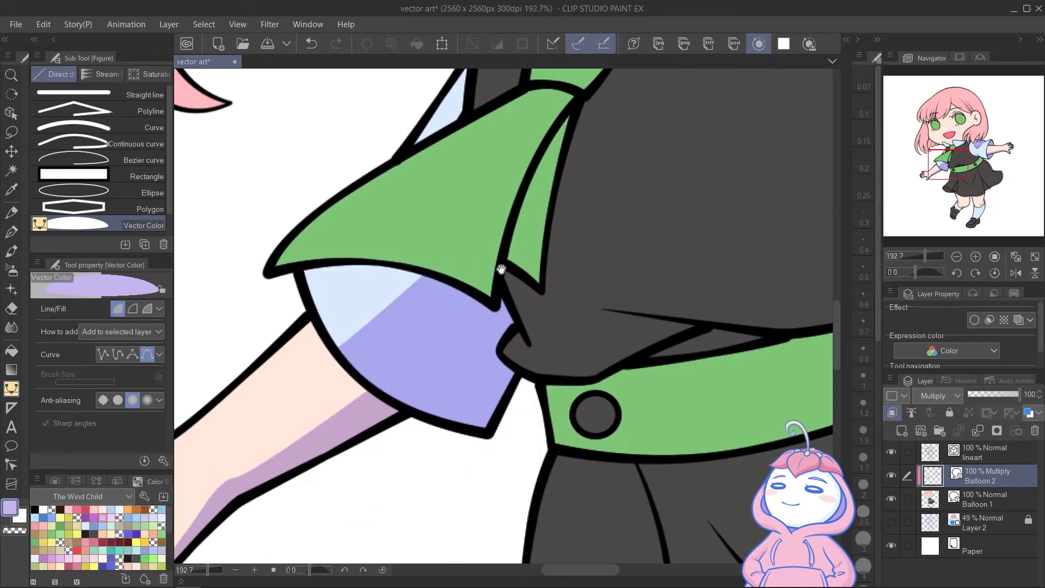
# Shade the green tie's knot and tails along the side nearest the middle of the dress
pyautogui.moveTo(502, 268); pyautogui.dragTo(436, 398)
pyautogui.click(529, 129)
pyautogui.click(431, 441)
pyautogui.click(435, 391)
pyautogui.click(473, 422)
pyautogui.moveTo(515, 228); pyautogui.dragTo(582, 134)
pyautogui.click(542, 127)
pyautogui.click(529, 129)
pyautogui.moveTo(521, 176)
pyautogui.mouseDown()
pyautogui.moveTo(523, 185)
pyautogui.moveTo(535, 160)
pyautogui.mouseUp()
pyautogui.moveTo(498, 216); pyautogui.dragTo(505, 218)
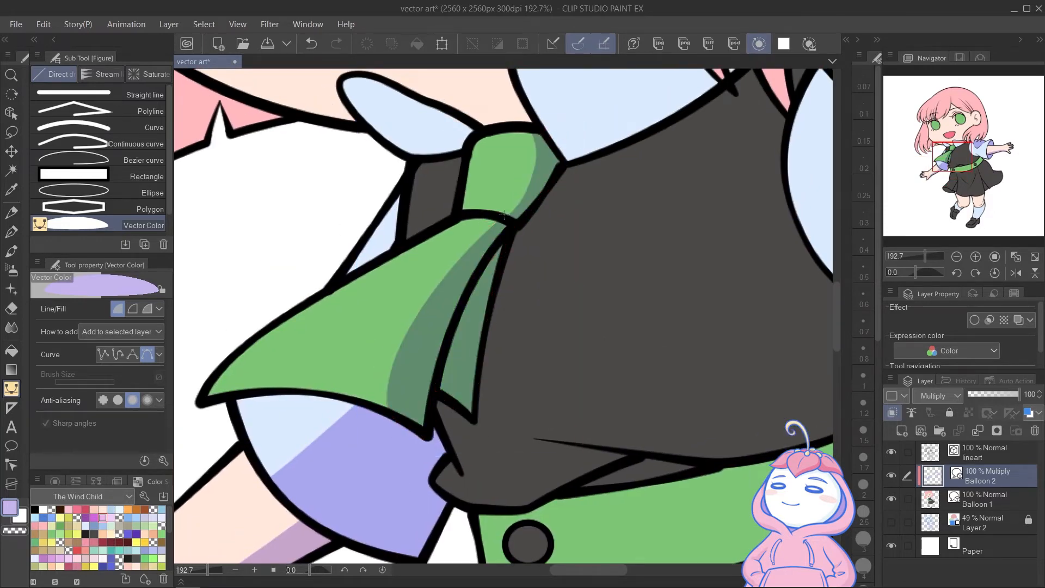
# Trace and fill a shadow over the lower part of the smaller collar flap beside the tie knot
pyautogui.moveTo(414, 403); pyautogui.dragTo(517, 422)
pyautogui.keyDown('ctrl'); pyautogui.click(473, 479); pyautogui.keyUp('ctrl')
pyautogui.moveTo(490, 468); pyautogui.dragTo(568, 272)
pyautogui.moveTo(626, 109); pyautogui.dragTo(477, 460)
pyautogui.click(507, 306)
pyautogui.moveTo(434, 272); pyautogui.dragTo(407, 269)
pyautogui.click(436, 333)
pyautogui.click(507, 307)
# Shade the larger collar flap and its small corner between the hair strands, leaving a light rim along the flap's upper edge
pyautogui.moveTo(437, 384); pyautogui.dragTo(269, 415)
pyautogui.click(582, 259)
pyautogui.click(592, 288)
pyautogui.click(583, 259)
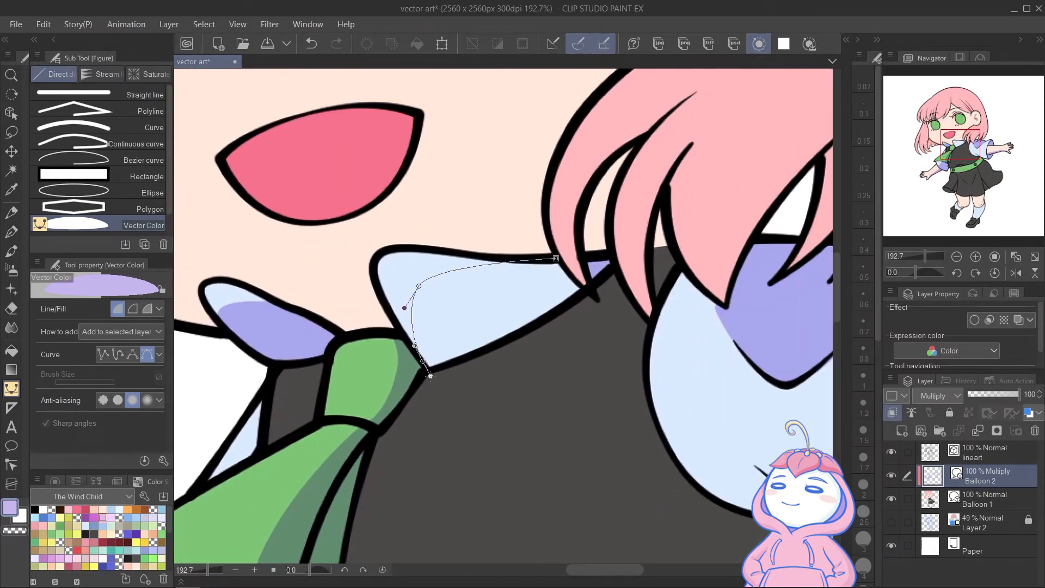
pyautogui.click(587, 290)
pyautogui.click(556, 259)
# Trace a shadow from the sleeve underside down the dress side, across the green belt and skirt, and refine its points
pyautogui.scroll(-2, 580, 279)
pyautogui.moveTo(733, 376); pyautogui.dragTo(576, 265)
pyautogui.moveTo(490, 348); pyautogui.dragTo(510, 373)
pyautogui.moveTo(608, 465); pyautogui.dragTo(608, 466)
pyautogui.keyDown('alt'); pyautogui.click(604, 442); pyautogui.keyUp('alt')
pyautogui.moveTo(642, 463); pyautogui.dragTo(533, 294)
pyautogui.moveTo(543, 280); pyautogui.dragTo(563, 300)
pyautogui.moveTo(660, 373); pyautogui.dragTo(681, 435)
pyautogui.click(774, 463)
pyautogui.click(800, 356)
pyautogui.moveTo(756, 294); pyautogui.dragTo(745, 295)
pyautogui.click(657, 265)
pyautogui.click(602, 207)
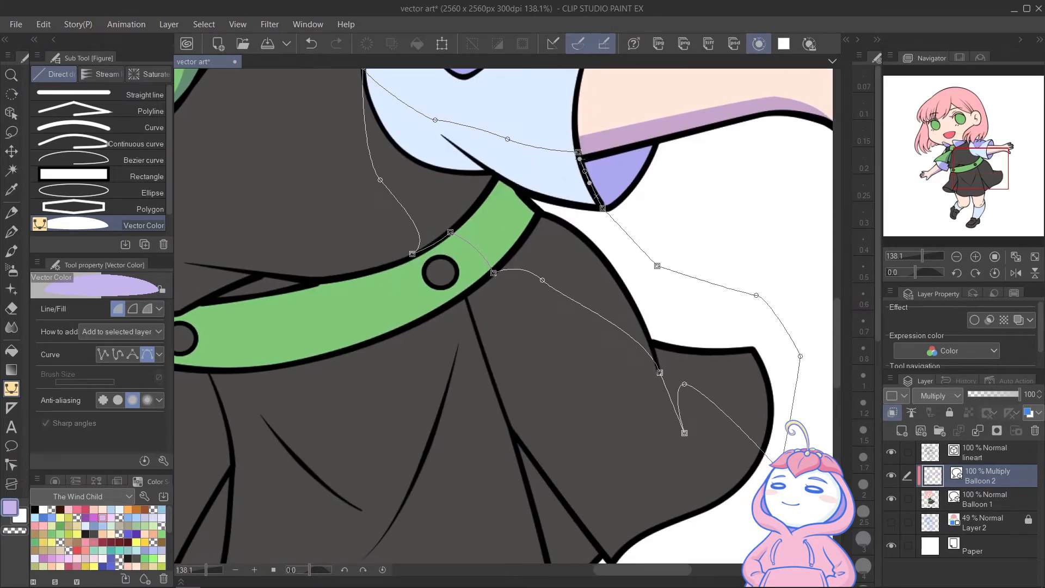
pyautogui.click(579, 152)
pyautogui.moveTo(563, 300); pyautogui.dragTo(586, 286)
pyautogui.moveTo(660, 372); pyautogui.dragTo(625, 363)
# Shade the narrow gap between the hair strands above the larger collar flap
pyautogui.moveTo(512, 148); pyautogui.dragTo(671, 337)
pyautogui.moveTo(595, 314); pyautogui.dragTo(604, 322)
pyautogui.moveTo(531, 145); pyautogui.dragTo(633, 248)
pyautogui.click(605, 290)
pyautogui.click(623, 285)
pyautogui.click(643, 205)
# Trace and fill a light purple shadow inside the ear along its inner line, and adjust the curve
pyautogui.moveTo(642, 206); pyautogui.dragTo(598, 393)
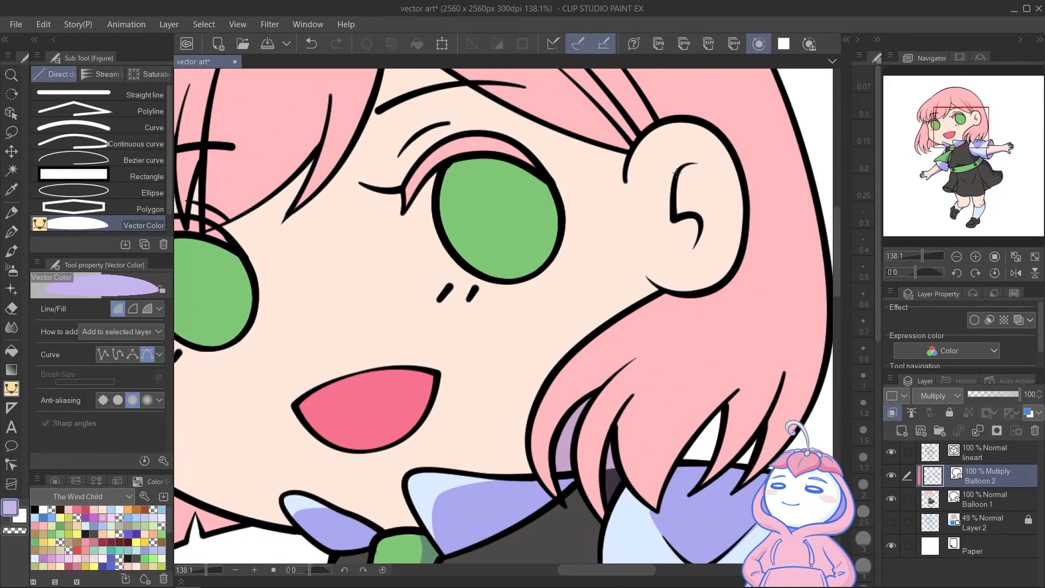
pyautogui.moveTo(734, 192); pyautogui.dragTo(736, 192)
pyautogui.moveTo(694, 250); pyautogui.dragTo(679, 211)
pyautogui.click(674, 218)
pyautogui.click(678, 172)
pyautogui.moveTo(733, 252); pyautogui.dragTo(726, 243)
# Shade the forehead beneath the hair parting, along the edge of the long fringe strand
pyautogui.moveTo(657, 200); pyautogui.dragTo(763, 324)
pyautogui.click(523, 173)
pyautogui.moveTo(390, 343); pyautogui.dragTo(311, 388)
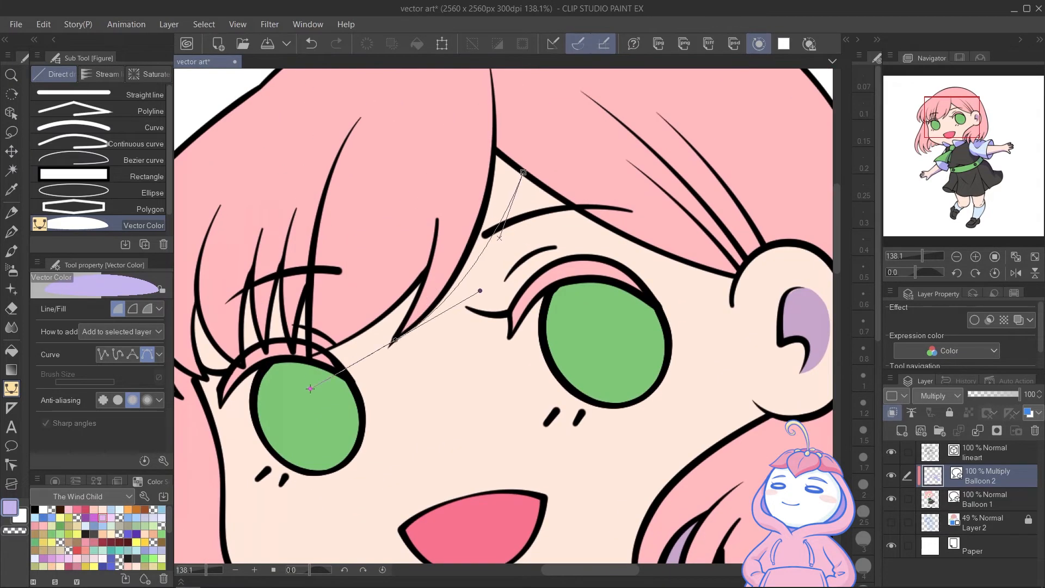
pyautogui.moveTo(495, 149); pyautogui.dragTo(495, 204)
pyautogui.moveTo(494, 205); pyautogui.dragTo(492, 100)
pyautogui.click(523, 228)
# Trace and fill a light purple shadow on the forehead beneath the fringe, from the smaller eye to the long strand's tip
pyautogui.moveTo(416, 362); pyautogui.dragTo(543, 287)
pyautogui.click(544, 287)
pyautogui.moveTo(456, 335); pyautogui.dragTo(493, 331)
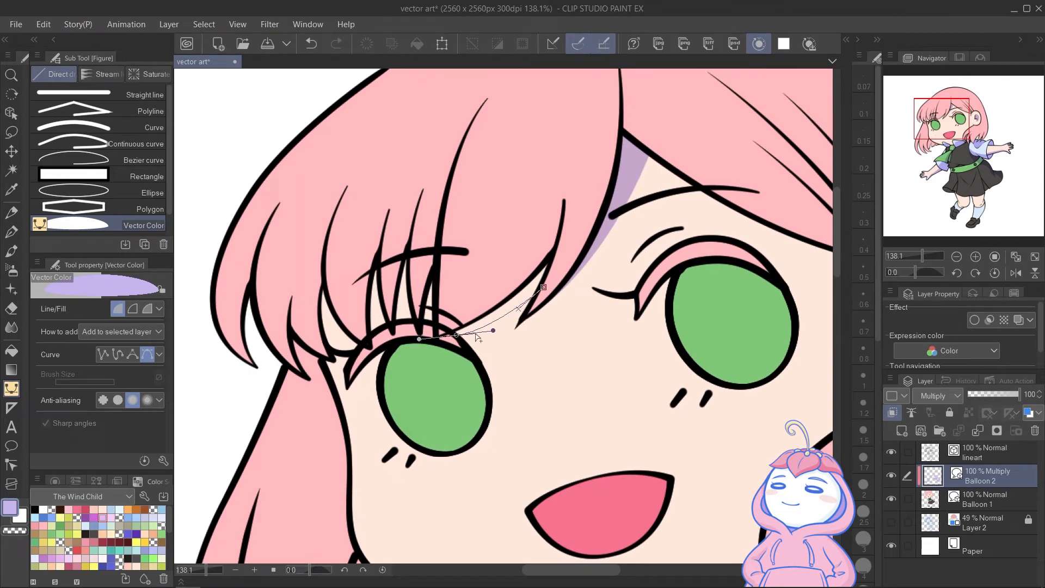
pyautogui.click(457, 335)
pyautogui.moveTo(552, 254); pyautogui.dragTo(572, 217)
pyautogui.click(552, 254)
pyautogui.click(543, 288)
# Refine the forehead shadow beneath the fringe by removing a stray point and reshaping its curves
pyautogui.scroll(6, 505, 295)
pyautogui.keyDown('ctrl'); pyautogui.click(584, 298); pyautogui.keyUp('ctrl')
pyautogui.moveTo(594, 269); pyautogui.dragTo(643, 221)
pyautogui.moveTo(352, 422); pyautogui.dragTo(337, 414)
pyautogui.moveTo(452, 342); pyautogui.dragTo(458, 425)
pyautogui.moveTo(535, 353); pyautogui.dragTo(605, 327)
# Fill the narrow gaps between the fine fringe strands above the smaller eye with shadow shapes
pyautogui.click(450, 222)
pyautogui.click(444, 381)
pyautogui.click(390, 368)
pyautogui.click(450, 222)
pyautogui.click(355, 165)
pyautogui.scroll(-3, 476, 258)
pyautogui.click(463, 171)
pyautogui.click(440, 331)
pyautogui.click(463, 170)
# Shade the remaining skin gap between the curved fringe strand and the fine strands beside the smaller eye
pyautogui.click(353, 223)
pyautogui.moveTo(423, 345)
pyautogui.mouseDown()
pyautogui.moveTo(476, 366)
pyautogui.moveTo(462, 196)
pyautogui.moveTo(561, 96)
pyautogui.mouseUp()
pyautogui.press('Escape')
pyautogui.click(349, 224)
pyautogui.scroll(-3, 352, 227)
pyautogui.click(478, 289)
pyautogui.moveTo(451, 376)
pyautogui.mouseDown()
pyautogui.moveTo(454, 420)
pyautogui.moveTo(495, 472)
pyautogui.mouseUp()
pyautogui.click(478, 289)
# Trace a curved shadow down the inner edge of the outermost side hair lock to its tip
pyautogui.moveTo(436, 219); pyautogui.dragTo(519, 212)
pyautogui.click(433, 231)
pyautogui.moveTo(374, 368)
pyautogui.mouseDown()
pyautogui.moveTo(372, 419)
pyautogui.moveTo(376, 389)
pyautogui.mouseUp()
pyautogui.moveTo(466, 499); pyautogui.dragTo(546, 537)
pyautogui.moveTo(402, 349); pyautogui.dragTo(381, 306)
pyautogui.click(433, 189)
# Try to shade the two inner strands of the side hair with one two-pronged shape and adjust its points
pyautogui.click(462, 284)
pyautogui.moveTo(528, 481); pyautogui.dragTo(648, 549)
pyautogui.click(527, 481)
pyautogui.click(610, 447)
pyautogui.moveTo(506, 376)
pyautogui.mouseDown()
pyautogui.moveTo(469, 299)
pyautogui.moveTo(495, 320)
pyautogui.moveTo(466, 369)
pyautogui.mouseUp()
pyautogui.click(513, 246)
pyautogui.click(478, 318)
pyautogui.click(461, 285)
pyautogui.keyDown('ctrl'); pyautogui.click(461, 312); pyautogui.keyUp('ctrl')
pyautogui.moveTo(462, 285); pyautogui.dragTo(476, 250)
pyautogui.moveTo(444, 313); pyautogui.dragTo(451, 282)
pyautogui.moveTo(512, 247); pyautogui.dragTo(505, 244)
pyautogui.moveTo(506, 375); pyautogui.dragTo(521, 385)
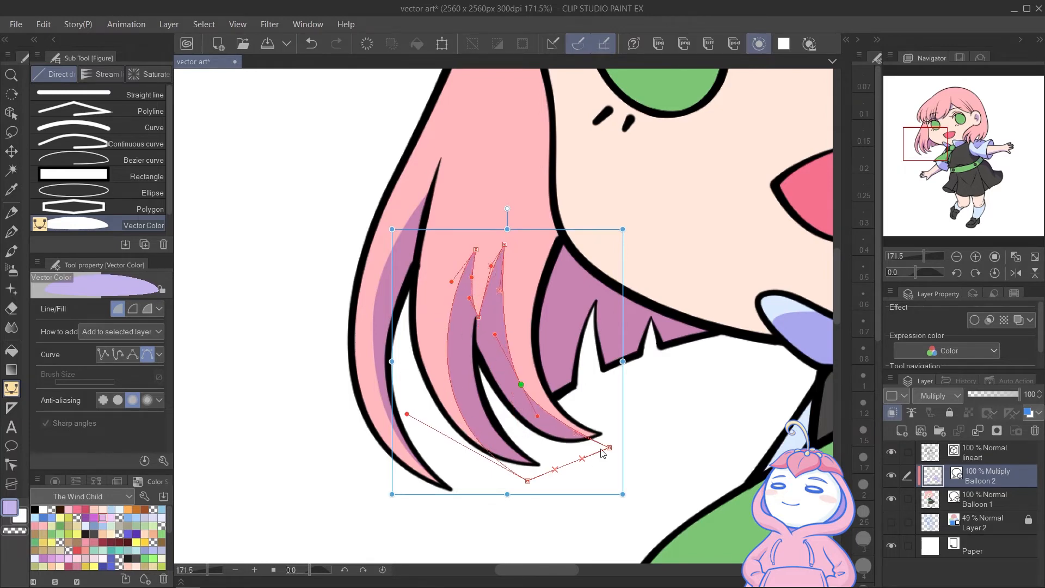
pyautogui.moveTo(609, 449); pyautogui.dragTo(615, 439)
# Undo the two-pronged shadow on the inner strands of the side hair
pyautogui.scroll(-4, 677, 300)
pyautogui.moveTo(677, 300); pyautogui.dragTo(588, 373)
pyautogui.scroll(2, 485, 414)
pyautogui.hotkey('ctrl', 'z')
pyautogui.hotkey('ctrl', 'z')
pyautogui.hotkey('ctrl', 'z')
pyautogui.hotkey('ctrl', 'z')
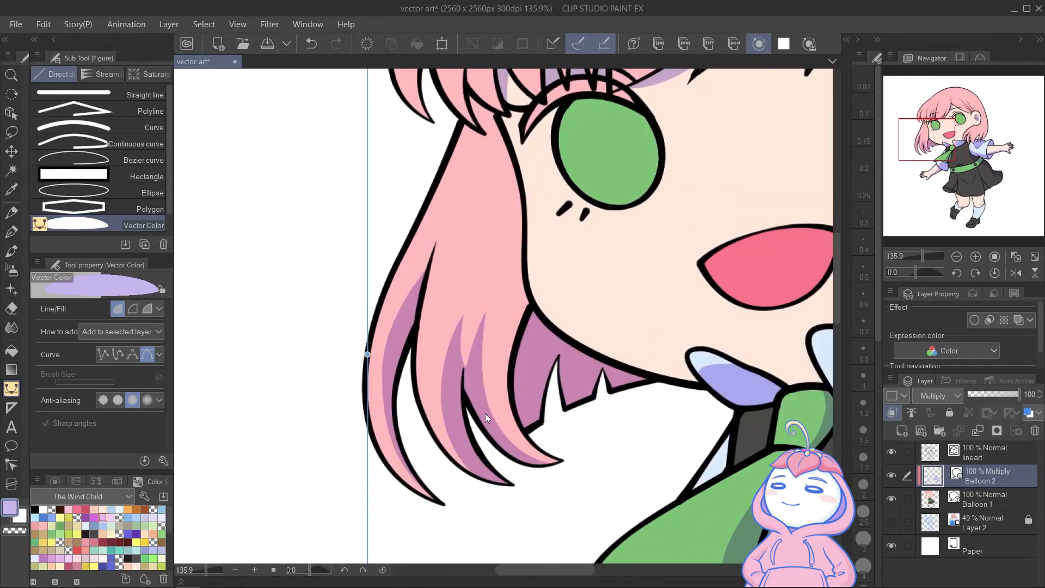
pyautogui.hotkey('ctrl', 'z')
pyautogui.hotkey('ctrl', 'z')
# Trace a single tapered shadow down the middle side hair strand, closing it at the strand's upper end
pyautogui.click(472, 322)
pyautogui.moveTo(467, 417); pyautogui.dragTo(478, 452)
pyautogui.moveTo(521, 486); pyautogui.dragTo(542, 505)
pyautogui.click(522, 486)
pyautogui.moveTo(480, 479); pyautogui.dragTo(463, 463)
pyautogui.moveTo(472, 322); pyautogui.dragTo(522, 239)
# Shade the side hair strand next to the cheek, removing extra points and reshaping its inner curve
pyautogui.click(525, 278)
pyautogui.moveTo(495, 364); pyautogui.dragTo(497, 416)
pyautogui.moveTo(573, 462); pyautogui.dragTo(645, 464)
pyautogui.click(573, 463)
pyautogui.moveTo(537, 310); pyautogui.dragTo(579, 238)
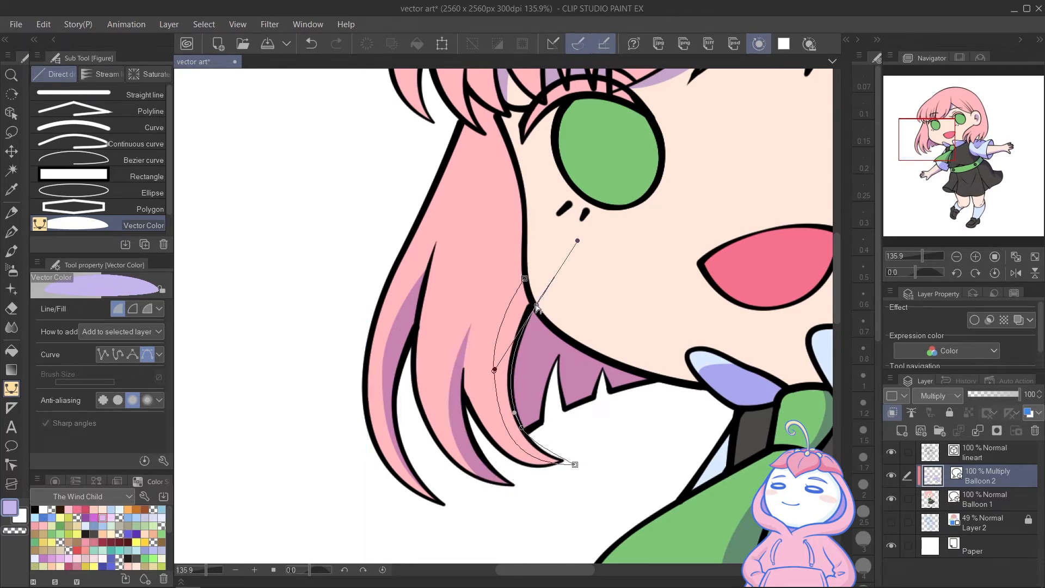
pyautogui.click(525, 278)
pyautogui.keyDown('ctrl'); pyautogui.click(509, 364); pyautogui.keyUp('ctrl')
pyautogui.keyDown('ctrl'); pyautogui.click(496, 364); pyautogui.keyUp('ctrl')
pyautogui.moveTo(497, 415); pyautogui.dragTo(514, 416)
# Trace a shadow along the inner edge of the outermost fringe lock
pyautogui.moveTo(603, 285); pyautogui.dragTo(509, 582)
pyautogui.click(349, 277)
pyautogui.moveTo(323, 427); pyautogui.dragTo(367, 517)
pyautogui.click(348, 278)
# Shade the second fringe lock from the outside down to its tip and adjust the shape's points
pyautogui.click(365, 331)
pyautogui.moveTo(388, 433); pyautogui.dragTo(413, 451)
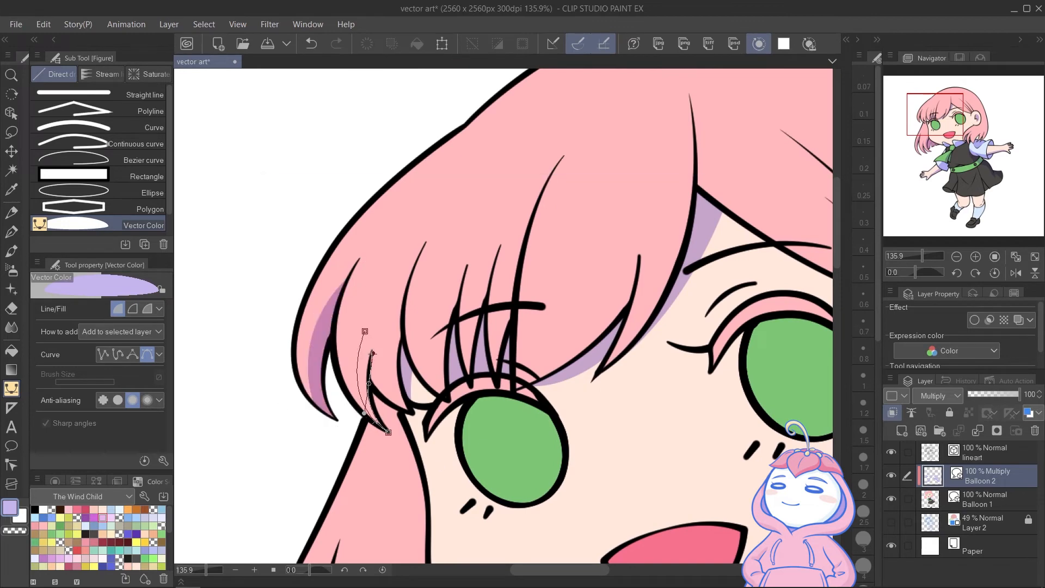
pyautogui.click(365, 331)
pyautogui.rightClick(415, 415)
pyautogui.click(457, 440)
pyautogui.moveTo(365, 331); pyautogui.dragTo(374, 327)
pyautogui.moveTo(359, 376)
pyautogui.mouseDown()
pyautogui.moveTo(349, 351)
pyautogui.moveTo(354, 392)
pyautogui.mouseUp()
# Add narrow tapered shadows to the fringe strands just outside the smaller eye's eyebrow
pyautogui.click(392, 353)
pyautogui.moveTo(404, 456); pyautogui.dragTo(430, 489)
pyautogui.moveTo(392, 353)
pyautogui.mouseDown()
pyautogui.moveTo(429, 277)
pyautogui.moveTo(413, 358)
pyautogui.mouseUp()
pyautogui.click(439, 357)
pyautogui.moveTo(403, 421); pyautogui.dragTo(402, 451)
pyautogui.keyDown('alt'); pyautogui.click(418, 493); pyautogui.keyUp('alt')
pyautogui.click(439, 357)
# Shade the fine fringe strands crossing the eyebrow, removing one point and adjusting the curve
pyautogui.moveTo(470, 341); pyautogui.dragTo(445, 358)
pyautogui.moveTo(415, 488); pyautogui.dragTo(424, 517)
pyautogui.keyDown('alt'); pyautogui.click(414, 478); pyautogui.keyUp('alt')
pyautogui.click(444, 358)
pyautogui.keyDown('ctrl'); pyautogui.click(395, 423); pyautogui.keyUp('ctrl')
pyautogui.moveTo(376, 407); pyautogui.dragTo(388, 404)
# Trace a shadow along the outer side of the long curved fringe strand above the smaller eye
pyautogui.moveTo(508, 266); pyautogui.dragTo(463, 329)
pyautogui.moveTo(439, 489); pyautogui.dragTo(450, 558)
pyautogui.keyDown('alt'); pyautogui.click(439, 440); pyautogui.keyUp('alt')
pyautogui.moveTo(507, 217); pyautogui.dragTo(554, 173)
pyautogui.moveTo(592, 251); pyautogui.dragTo(516, 318)
# Trace a jagged, pointed shadow on the lower edge of the large fringe section between the eyes
pyautogui.click(509, 350)
pyautogui.moveTo(498, 430); pyautogui.dragTo(488, 456)
pyautogui.moveTo(499, 431); pyautogui.dragTo(465, 463)
pyautogui.moveTo(384, 516); pyautogui.dragTo(326, 529)
pyautogui.keyDown('alt'); pyautogui.click(384, 515); pyautogui.keyUp('alt')
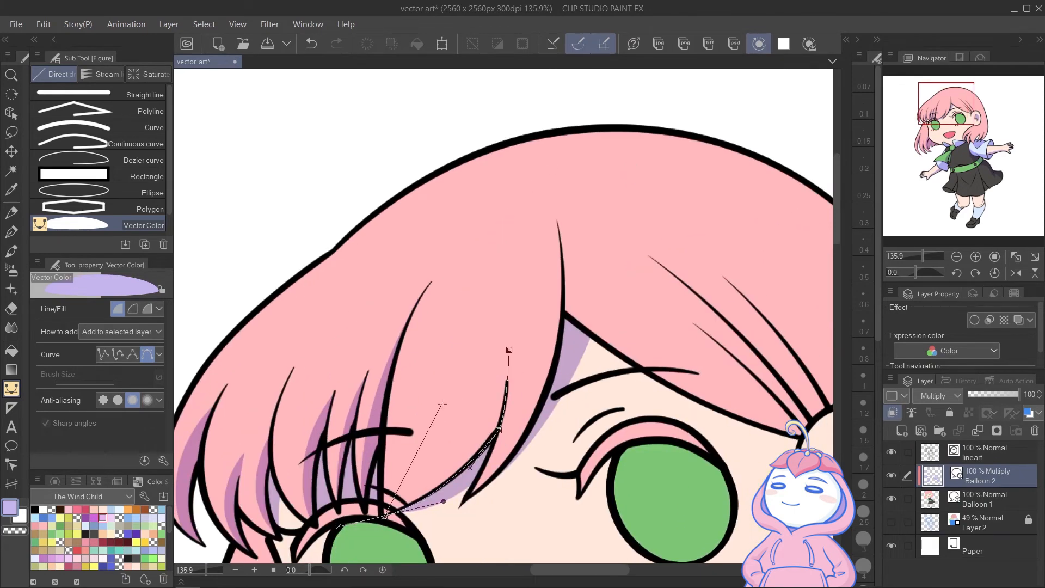
pyautogui.moveTo(458, 419); pyautogui.dragTo(477, 364)
pyautogui.keyDown('alt'); pyautogui.click(458, 418); pyautogui.keyUp('alt')
pyautogui.moveTo(454, 455); pyautogui.dragTo(446, 471)
pyautogui.keyDown('alt'); pyautogui.click(455, 454); pyautogui.keyUp('alt')
pyautogui.moveTo(509, 350); pyautogui.dragTo(384, 254)
# Add a small shadow wedge to the hair beside the parting line, just above the forehead
pyautogui.click(384, 253)
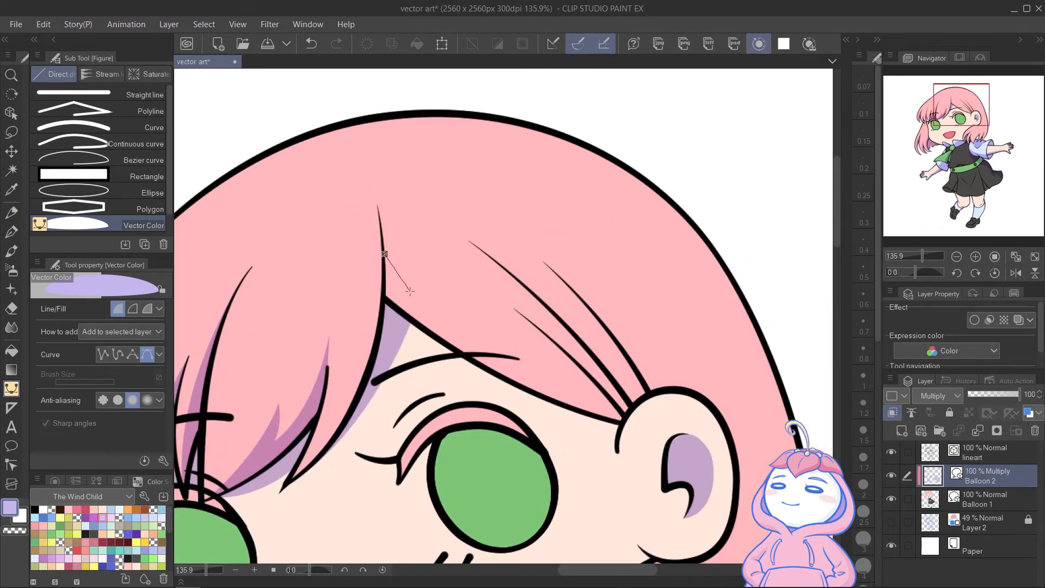
pyautogui.click(387, 299)
pyautogui.click(385, 254)
# Fill thin wedge shadows along the three hair lines that converge above the ear
pyautogui.moveTo(610, 268)
pyautogui.mouseDown()
pyautogui.moveTo(576, 243)
pyautogui.moveTo(673, 329)
pyautogui.mouseUp()
pyautogui.click(368, 151)
pyautogui.moveTo(550, 346); pyautogui.dragTo(583, 394)
pyautogui.click(367, 151)
pyautogui.click(452, 175)
pyautogui.click(452, 174)
pyautogui.moveTo(390, 133); pyautogui.dragTo(428, 95)
pyautogui.click(457, 191)
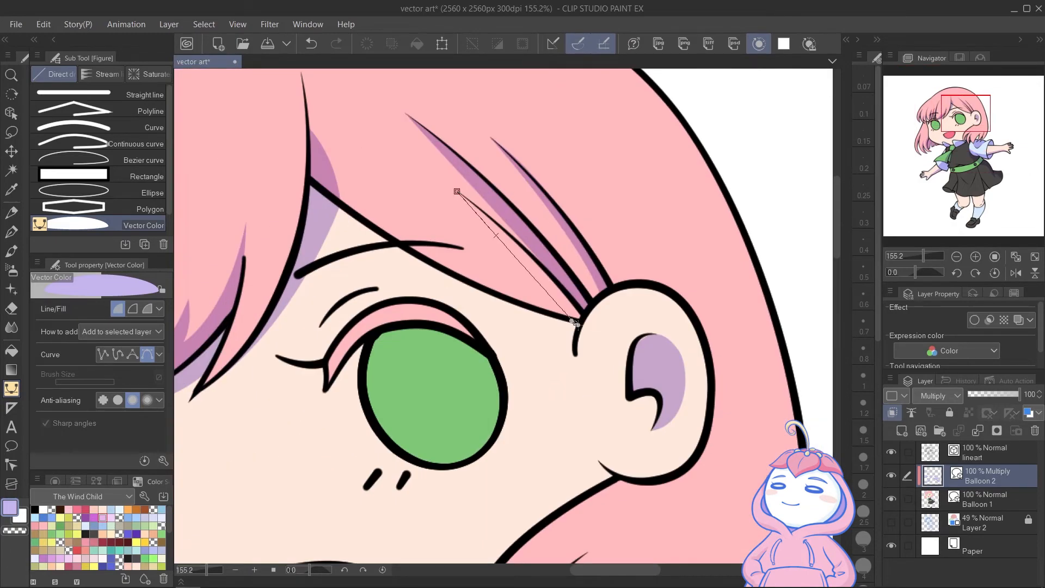
pyautogui.moveTo(433, 182); pyautogui.dragTo(431, 179)
# Shade the front hair lock below the ear, nearest the cheek, along its inner edge
pyautogui.scroll(-4, 586, 283)
pyautogui.scroll(2, 585, 282)
pyautogui.click(468, 330)
pyautogui.moveTo(389, 385); pyautogui.dragTo(378, 419)
pyautogui.click(468, 329)
# Trace and close a slim curved shadow on the second hair strand below the ear
pyautogui.click(477, 351)
pyautogui.moveTo(443, 400); pyautogui.dragTo(438, 420)
pyautogui.moveTo(443, 477); pyautogui.dragTo(452, 501)
pyautogui.moveTo(412, 393); pyautogui.dragTo(435, 377)
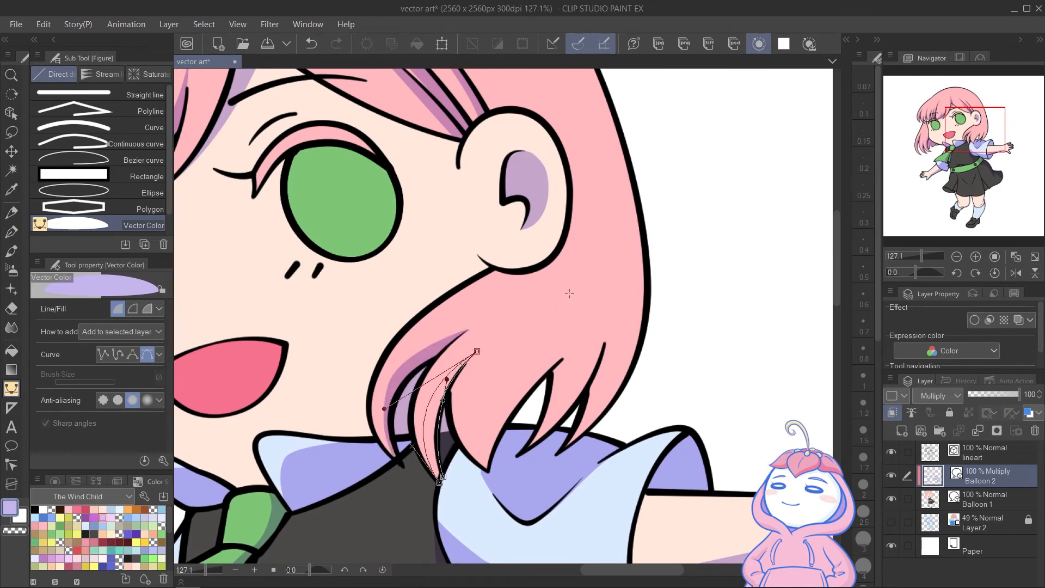
pyautogui.click(477, 352)
# Shade the broad pointed hair lock over the shoulder collar and adjust the shape's points
pyautogui.click(562, 358)
pyautogui.moveTo(488, 471); pyautogui.dragTo(488, 506)
pyautogui.moveTo(503, 361); pyautogui.dragTo(506, 372)
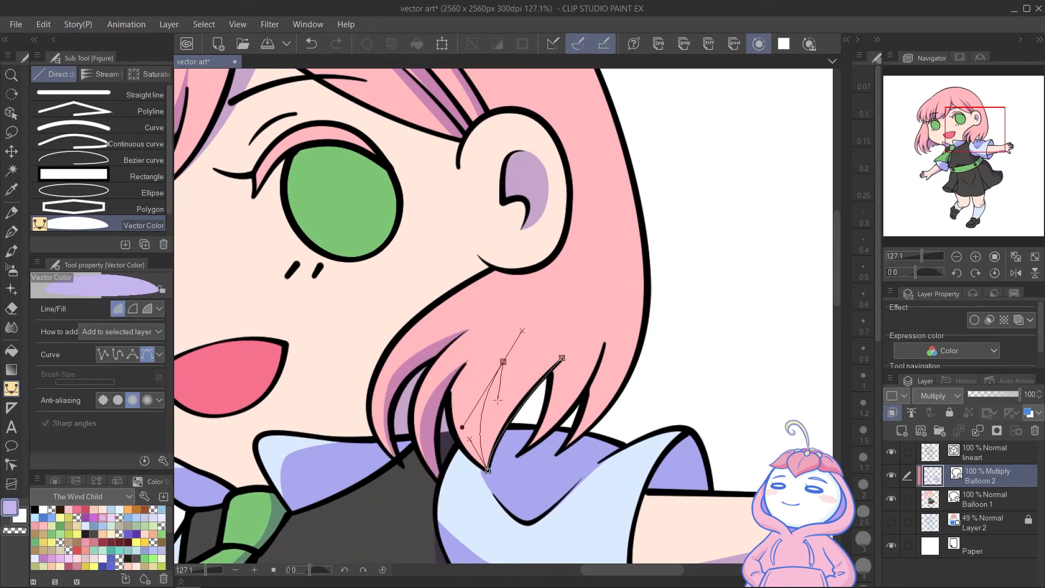
pyautogui.moveTo(578, 356); pyautogui.dragTo(599, 351)
pyautogui.moveTo(579, 356); pyautogui.dragTo(555, 391)
pyautogui.moveTo(479, 397); pyautogui.dragTo(486, 404)
# Trace shadows on the rear hair locks behind the ear, down to their tips, and refine the shape
pyautogui.click(581, 362)
pyautogui.moveTo(498, 490); pyautogui.dragTo(458, 518)
pyautogui.click(581, 361)
pyautogui.moveTo(569, 415); pyautogui.dragTo(552, 432)
pyautogui.click(592, 255)
pyautogui.moveTo(525, 492); pyautogui.dragTo(453, 540)
pyautogui.click(592, 255)
pyautogui.scroll(-3, 615, 338)
pyautogui.scroll(3, 589, 348)
pyautogui.moveTo(597, 382); pyautogui.dragTo(626, 398)
# Shade the narrow fabric fold at the waist, just above the green belt, with a slim closed shape
pyautogui.scroll(-5, 707, 419)
pyautogui.moveTo(708, 419); pyautogui.dragTo(688, 180)
pyautogui.scroll(6, 548, 226)
pyautogui.click(382, 269)
pyautogui.moveTo(388, 287); pyautogui.dragTo(389, 293)
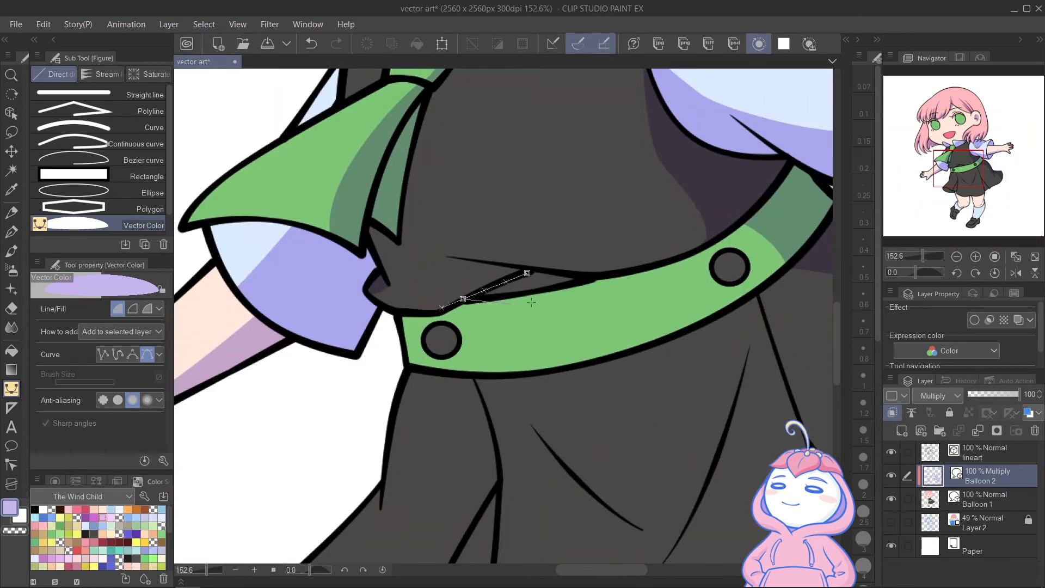
pyautogui.click(527, 274)
# Trace a broad tapering shadow on the front of the skirt, from under the belt down between the central fold lines
pyautogui.moveTo(675, 308); pyautogui.dragTo(607, 207)
pyautogui.click(362, 272)
pyautogui.click(443, 276)
pyautogui.moveTo(505, 374); pyautogui.dragTo(550, 410)
pyautogui.moveTo(613, 434); pyautogui.dragTo(671, 438)
pyautogui.moveTo(692, 203); pyautogui.dragTo(711, 87)
pyautogui.click(718, 176)
pyautogui.moveTo(472, 273); pyautogui.dragTo(362, 278)
pyautogui.click(362, 272)
pyautogui.scroll(-2, 559, 229)
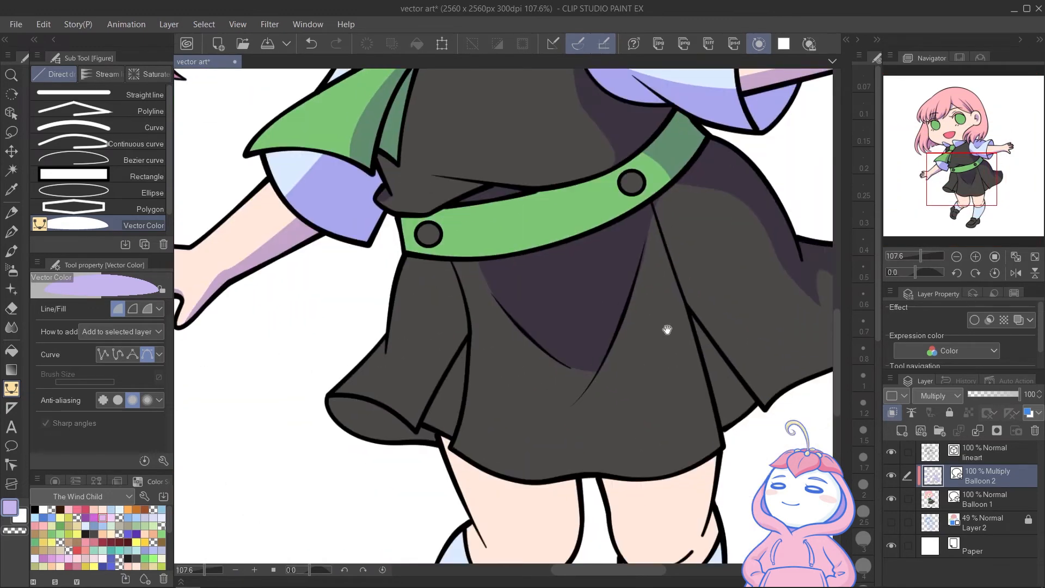
# Shade the lower halves of the two round belt buttons
pyautogui.scroll(2, 348, 221)
pyautogui.click(333, 228)
pyautogui.moveTo(345, 213); pyautogui.dragTo(355, 216)
pyautogui.click(364, 231)
pyautogui.click(348, 238)
pyautogui.click(333, 228)
pyautogui.click(659, 148)
# Shade the inner pleat beside the flared skirt panel and the small crease on that panel's outer edge
pyautogui.moveTo(444, 429); pyautogui.dragTo(530, 287)
pyautogui.click(496, 238)
pyautogui.click(419, 380)
pyautogui.click(473, 404)
pyautogui.moveTo(493, 327); pyautogui.dragTo(498, 292)
pyautogui.click(497, 238)
pyautogui.click(365, 236)
pyautogui.click(349, 254)
pyautogui.click(365, 236)
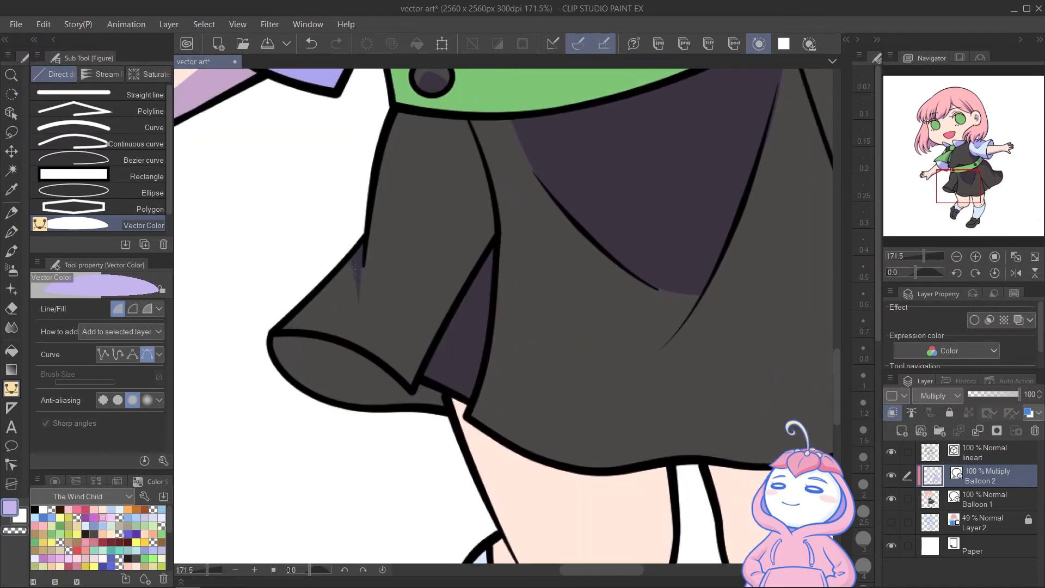
pyautogui.click(366, 236)
# Shade the underside of the skirt visible below the flared panel's hem
pyautogui.click(444, 393)
pyautogui.click(415, 386)
pyautogui.moveTo(276, 331); pyautogui.dragTo(189, 343)
pyautogui.moveTo(340, 418); pyautogui.dragTo(397, 435)
pyautogui.click(443, 393)
# Trace one continuous shadow over the raised leg, covering the thigh under the hem, the sock and the shoe's outer edge
pyautogui.moveTo(658, 468); pyautogui.dragTo(641, 238)
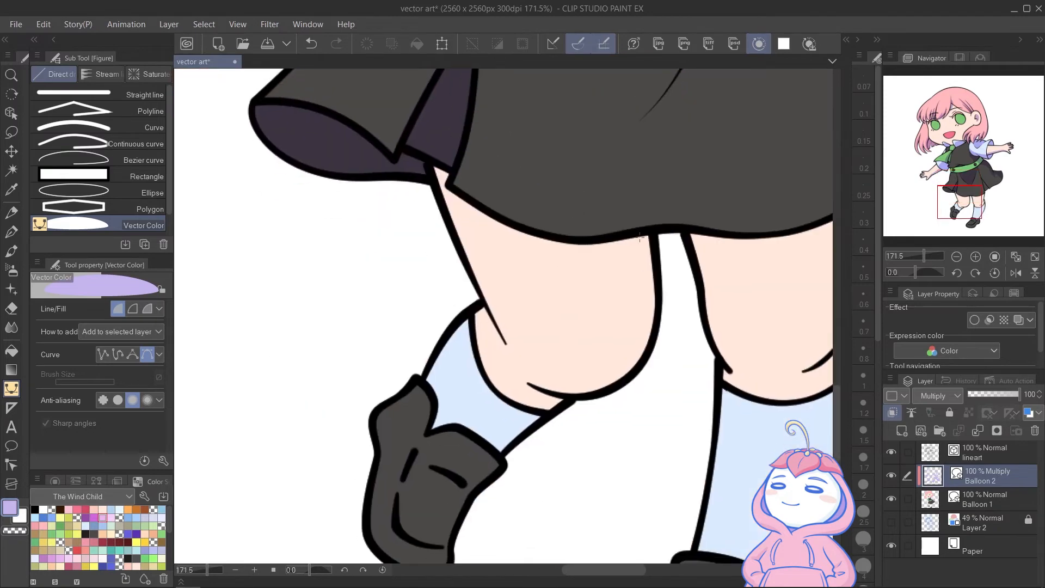
pyautogui.moveTo(509, 348); pyautogui.dragTo(515, 372)
pyautogui.click(509, 348)
pyautogui.moveTo(438, 397); pyautogui.dragTo(369, 345)
pyautogui.moveTo(363, 412); pyautogui.dragTo(379, 430)
pyautogui.moveTo(426, 447); pyautogui.dragTo(446, 439)
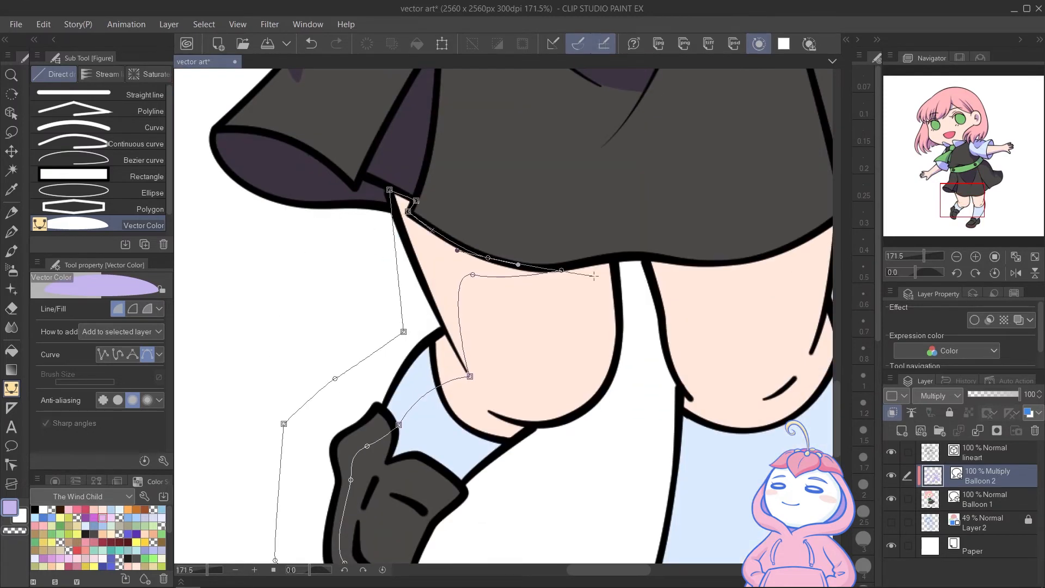
pyautogui.click(546, 280)
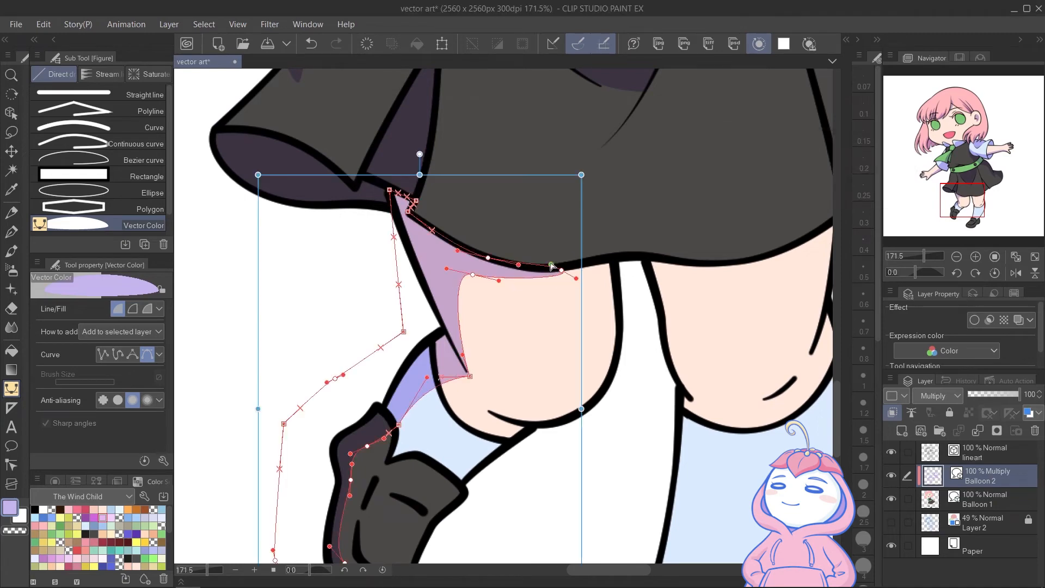
# Shade the standing leg with one closed shape running under the hem, down the thigh's outer side, the sock and the shoe
pyautogui.scroll(-3, 536, 286)
pyautogui.moveTo(637, 391); pyautogui.dragTo(501, 308)
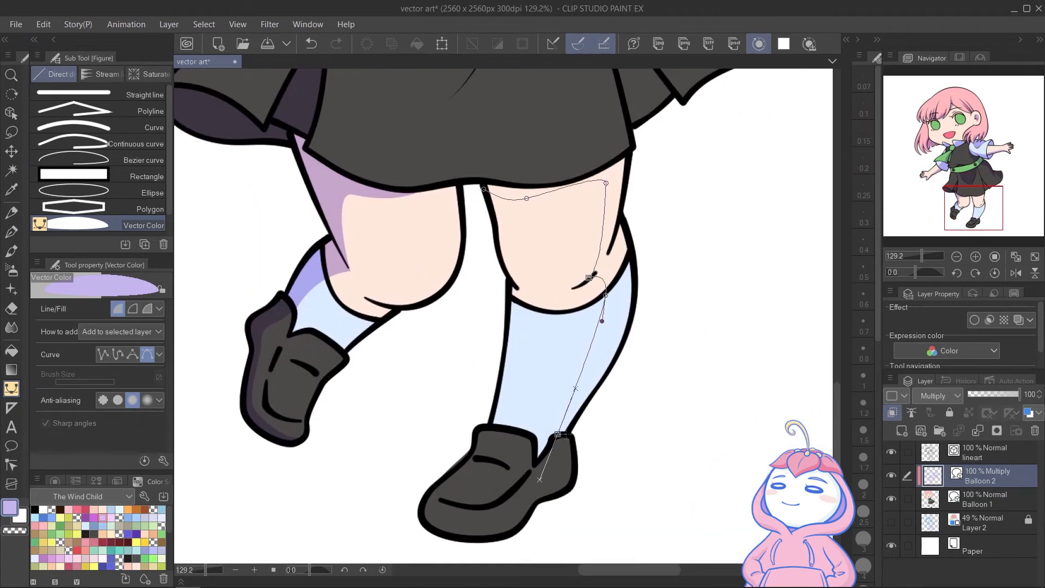
pyautogui.moveTo(480, 526); pyautogui.dragTo(475, 528)
pyautogui.moveTo(414, 519); pyautogui.dragTo(403, 514)
pyautogui.click(425, 562)
pyautogui.moveTo(533, 551); pyautogui.dragTo(549, 546)
pyautogui.moveTo(644, 474); pyautogui.dragTo(649, 460)
pyautogui.moveTo(686, 325); pyautogui.dragTo(688, 314)
pyautogui.moveTo(680, 210); pyautogui.dragTo(674, 205)
pyautogui.click(606, 197)
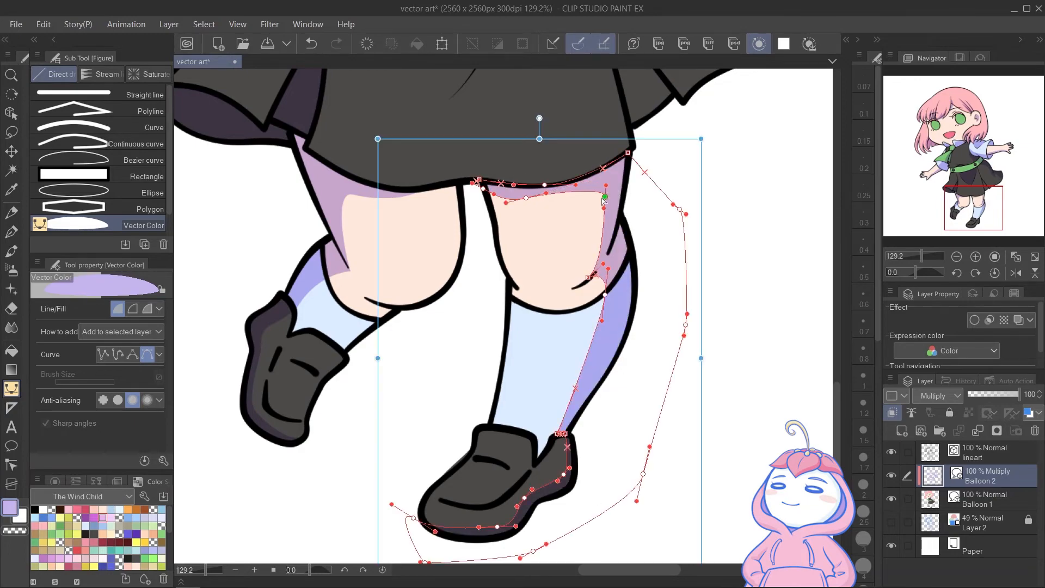
# Shade the triangular inner pleat of the skirt above the standing leg, on its outer side
pyautogui.scroll(-6, 578, 381)
pyautogui.moveTo(675, 169)
pyautogui.mouseDown()
pyautogui.moveTo(643, 379)
pyautogui.moveTo(640, 207)
pyautogui.moveTo(616, 289)
pyautogui.mouseUp()
pyautogui.scroll(6, 490, 338)
pyautogui.click(556, 490)
pyautogui.click(602, 427)
pyautogui.scroll(-4, 602, 381)
pyautogui.scroll(-5, 634, 283)
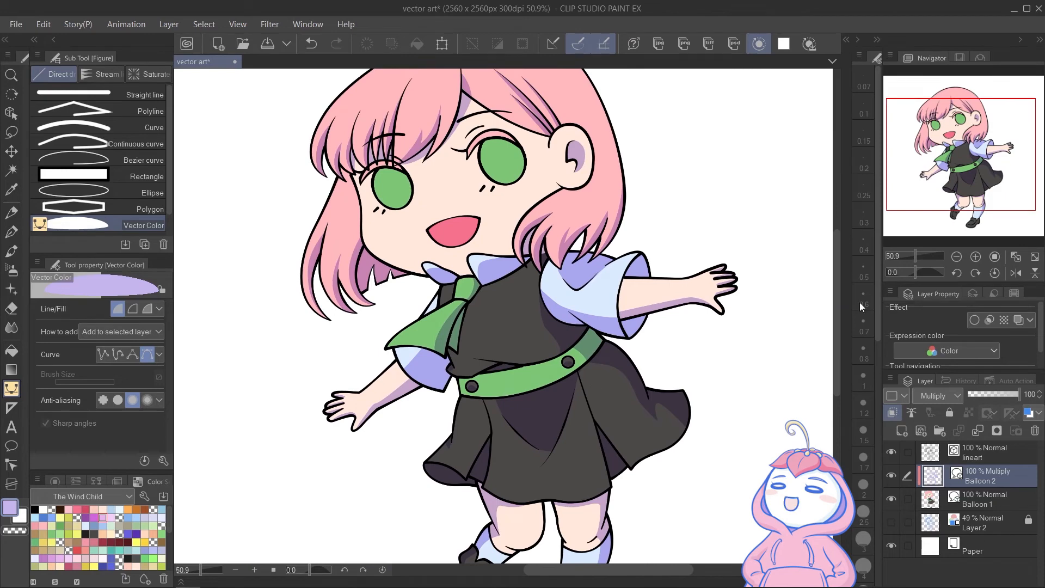
# Add a new vector layer above the Multiply layer and set the Bezier curve brush size to 3
pyautogui.hotkey('ctrl', '0')
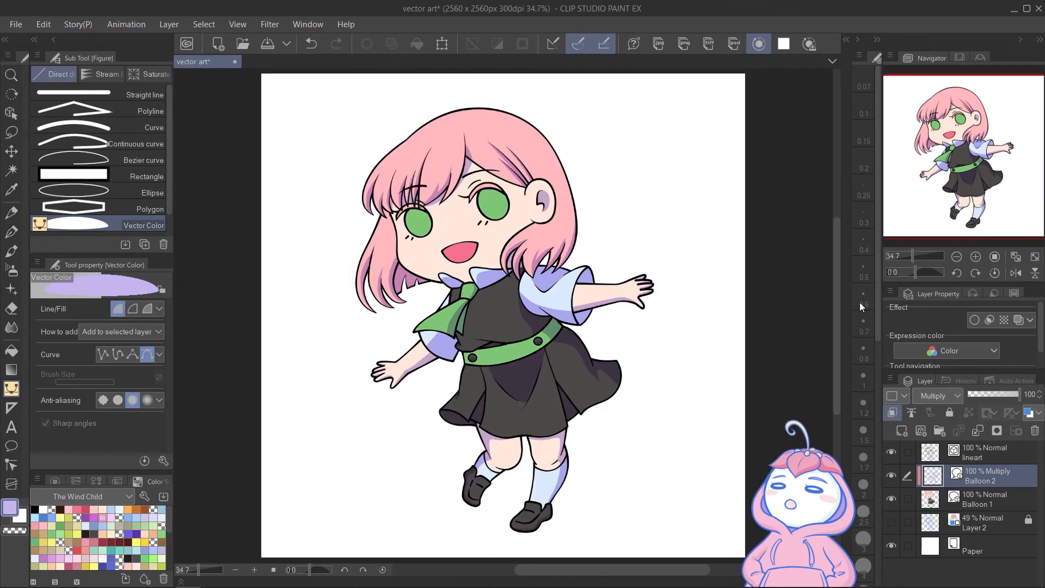
pyautogui.click(920, 431)
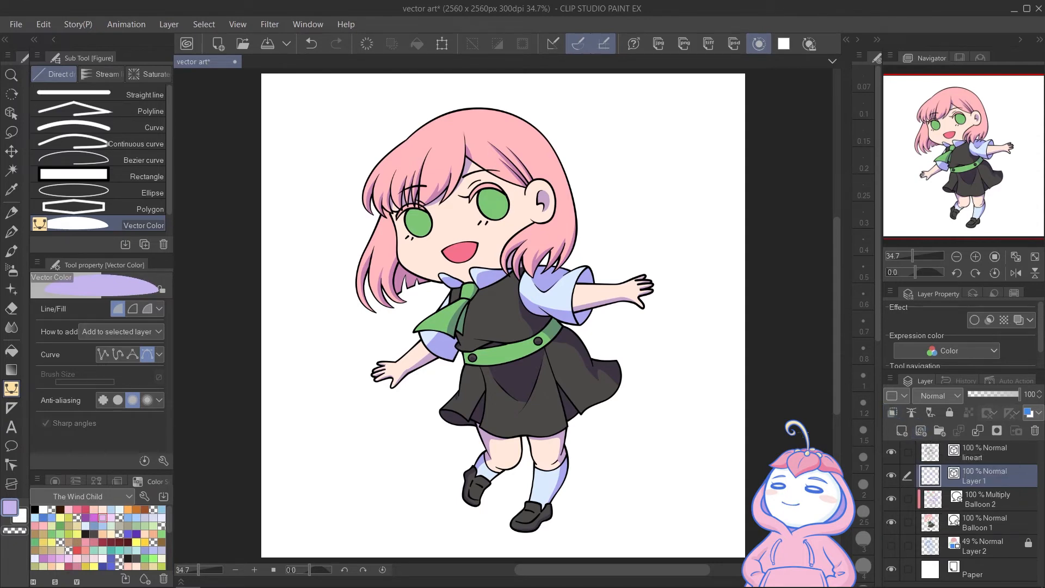
pyautogui.scroll(5, 659, 314)
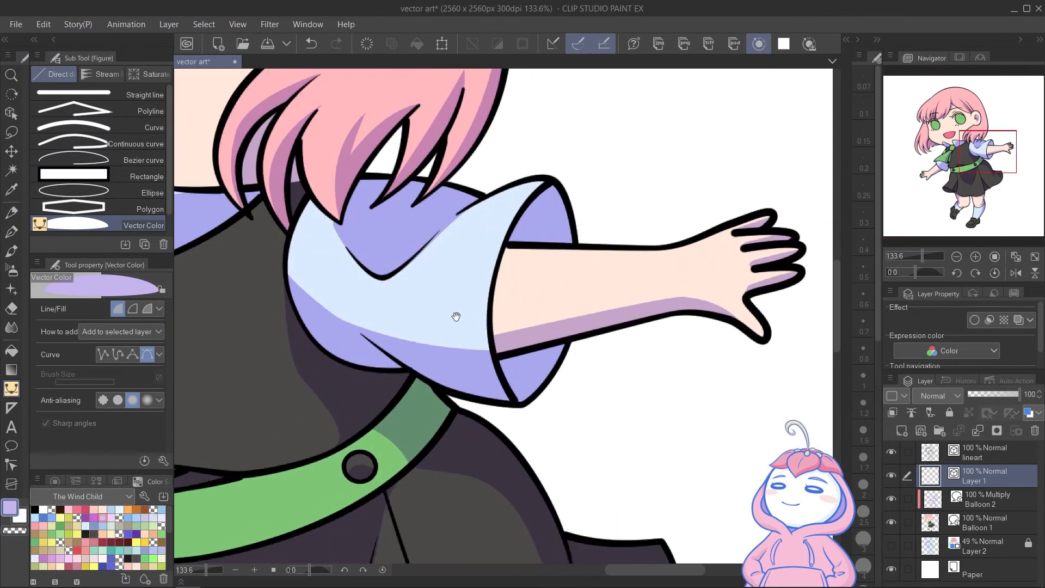
pyautogui.scroll(1, 404, 327)
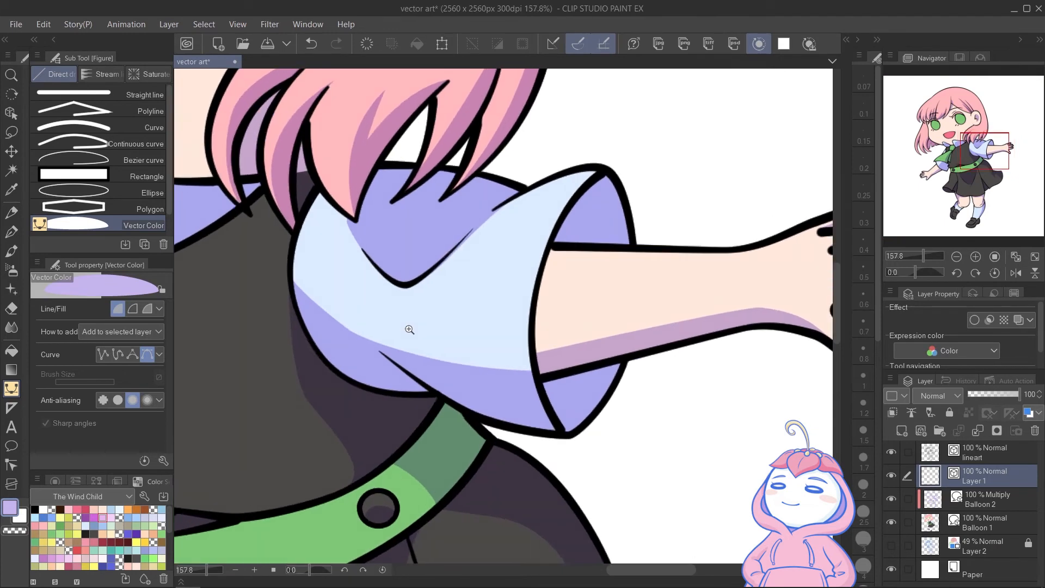
pyautogui.click(93, 160)
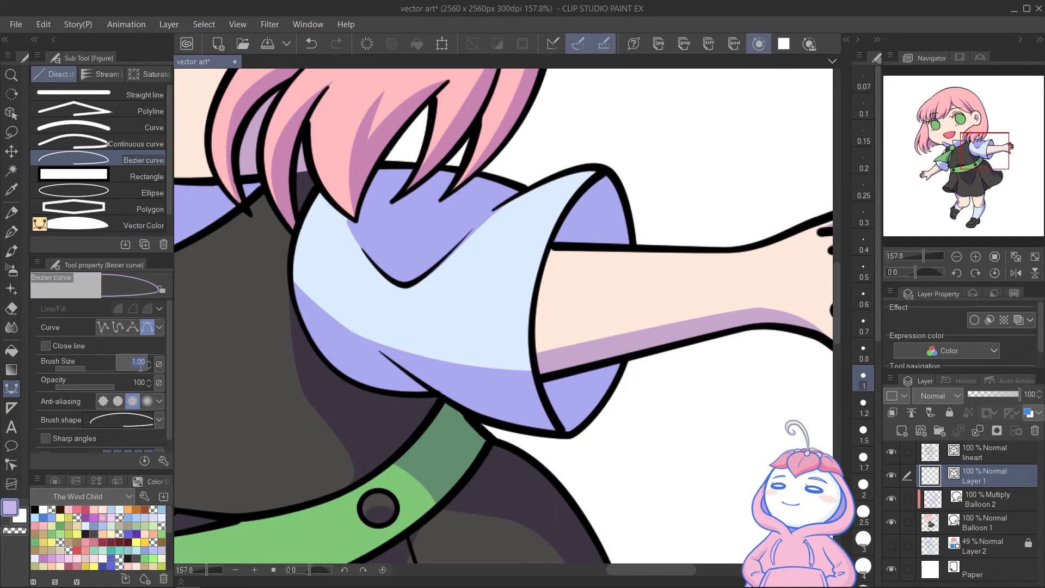
pyautogui.write('3')
pyautogui.press('Return')
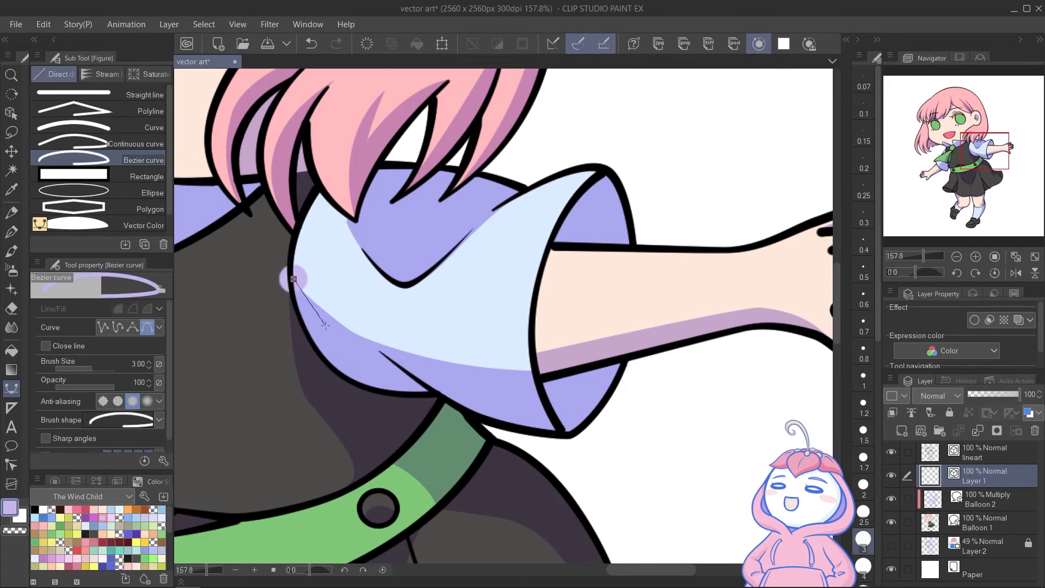
# Draw a Bezier curve along the shadow edge on the outstretched arm's sleeve and select it for editing
pyautogui.moveTo(365, 338); pyautogui.dragTo(388, 345)
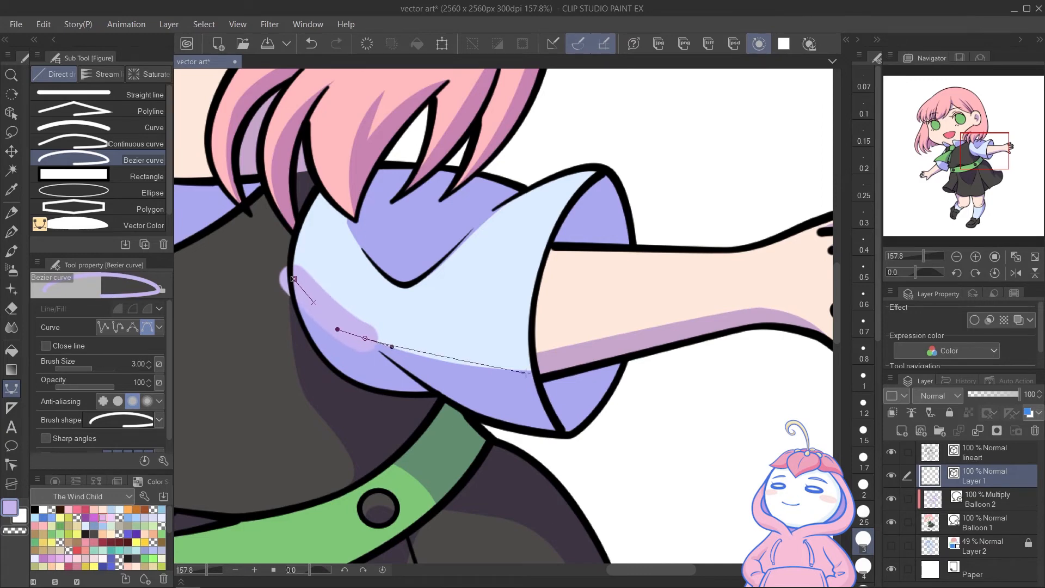
pyautogui.moveTo(533, 373); pyautogui.dragTo(580, 367)
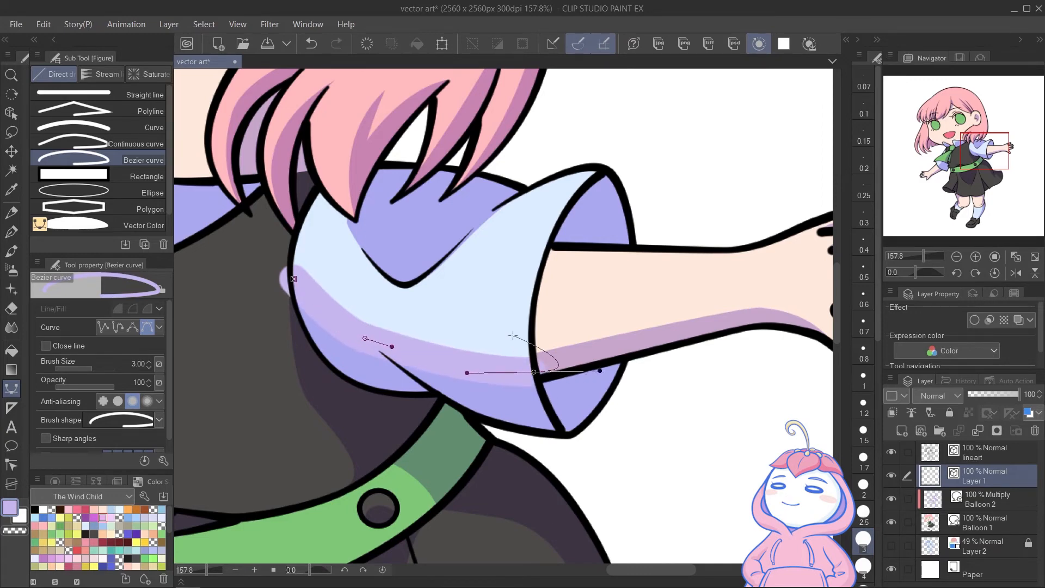
pyautogui.press('o')
pyautogui.click(446, 361)
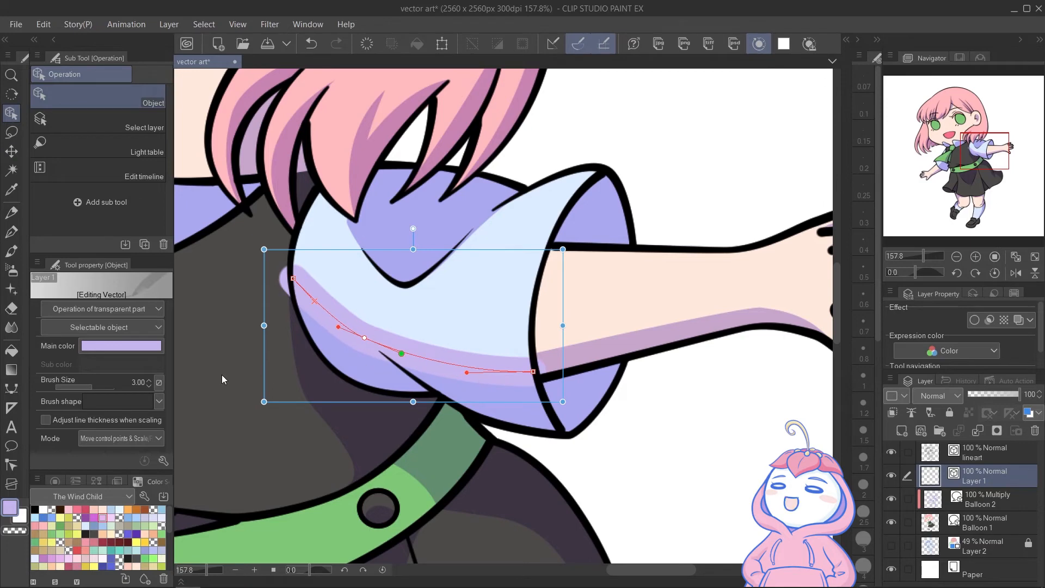
# Recolour the sleeve curve to the sleeve's light blue, DBECFF, and give it a soft, blurred brush shape
pyautogui.click(105, 352)
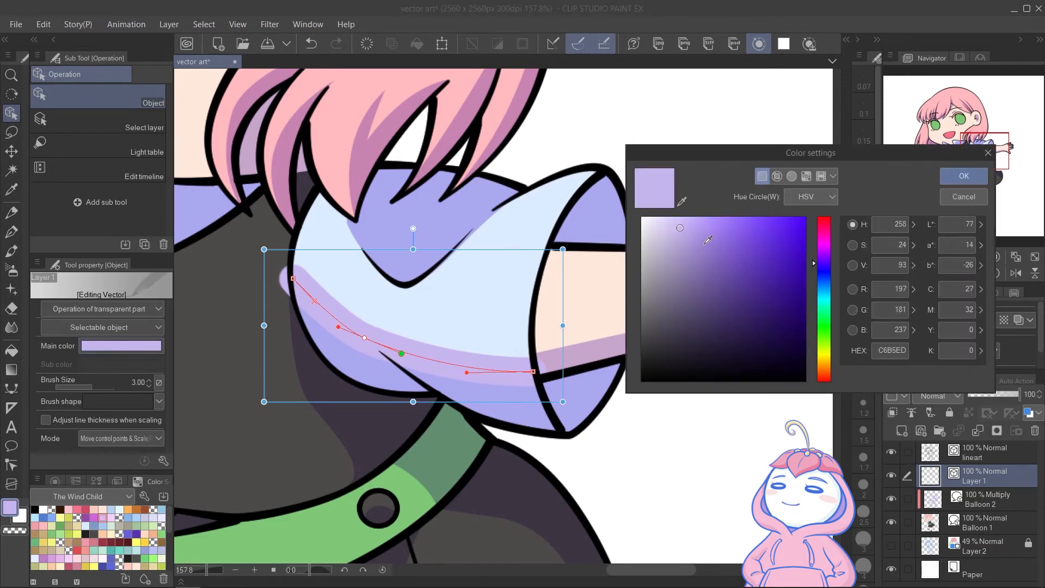
pyautogui.click(682, 202)
pyautogui.click(514, 284)
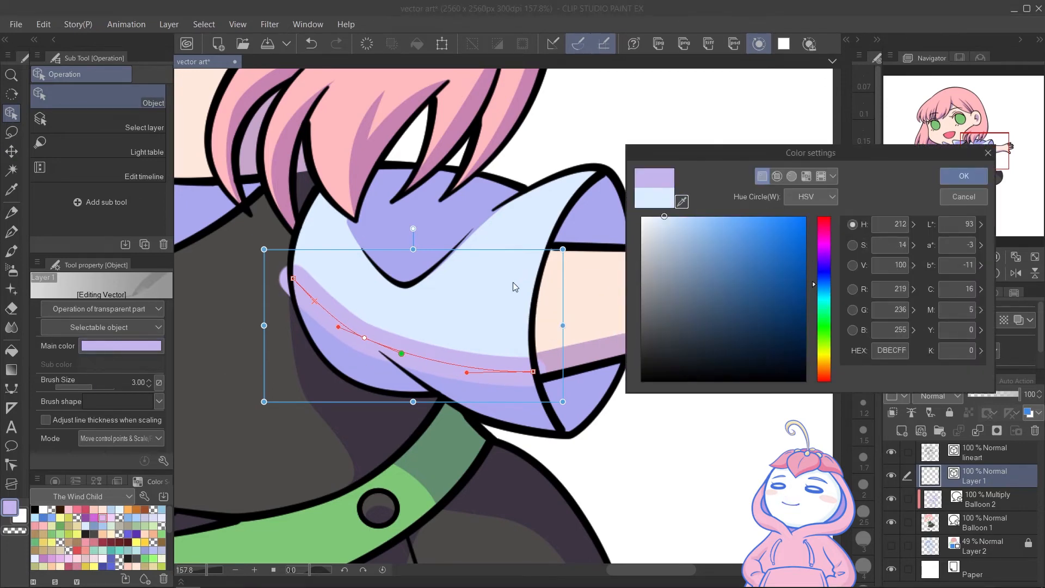
pyautogui.click(966, 176)
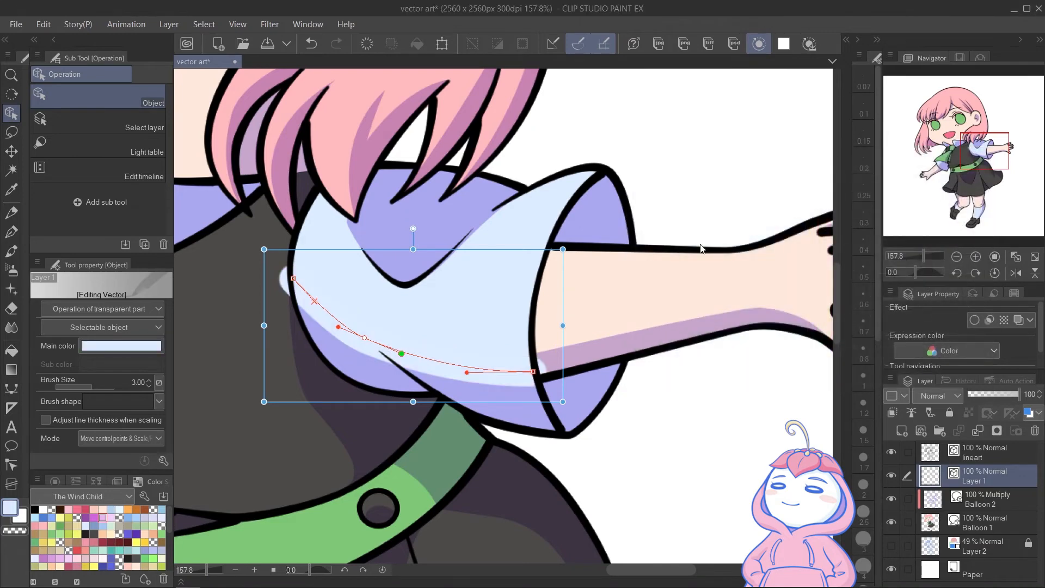
pyautogui.click(159, 401)
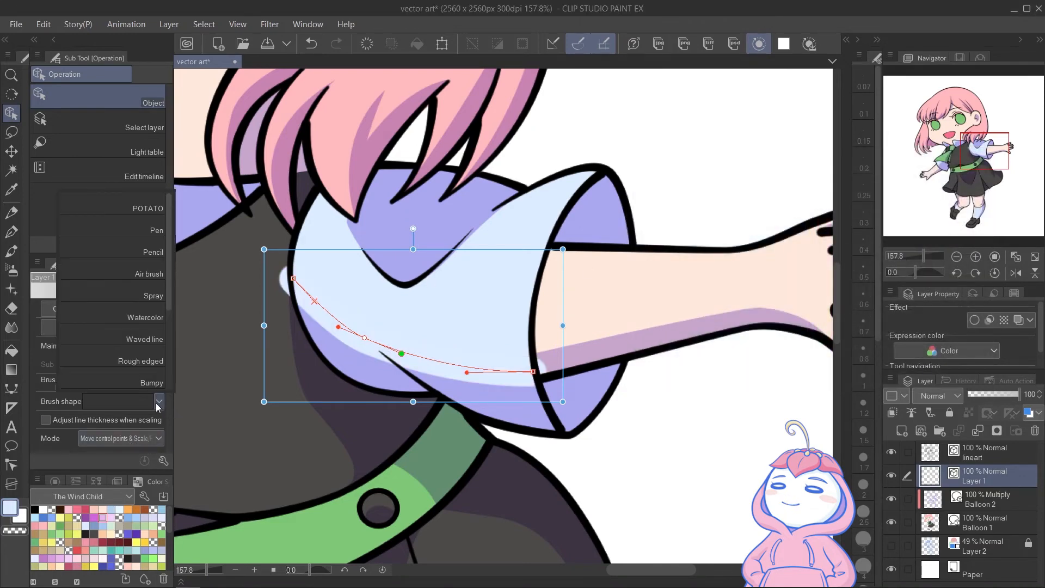
pyautogui.click(146, 255)
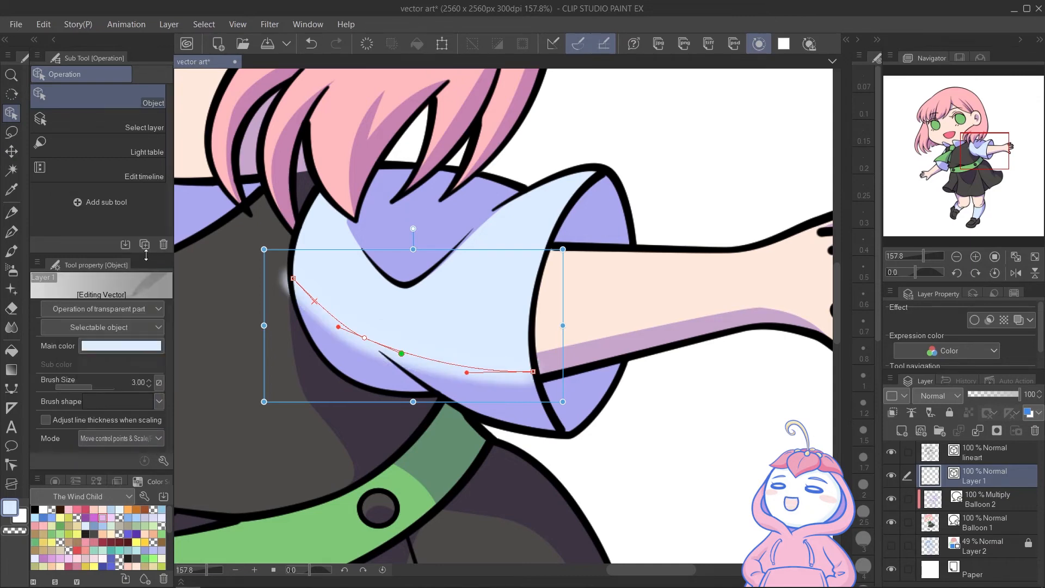
# Move the soft sleeve curve's middle and end points so it stays inside the sleeve outline
pyautogui.moveTo(364, 339); pyautogui.dragTo(365, 334)
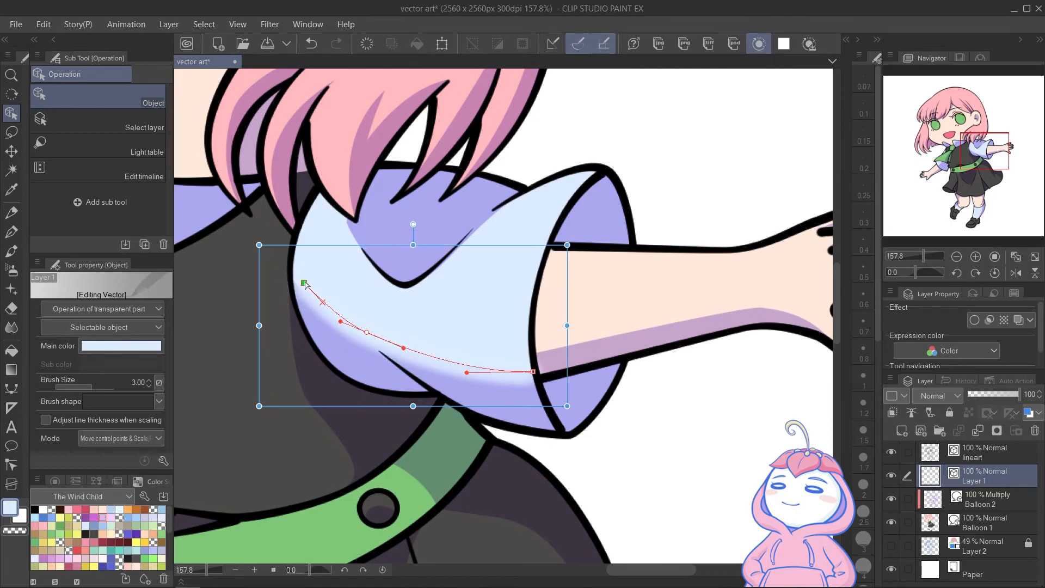
pyautogui.moveTo(301, 275); pyautogui.dragTo(310, 279)
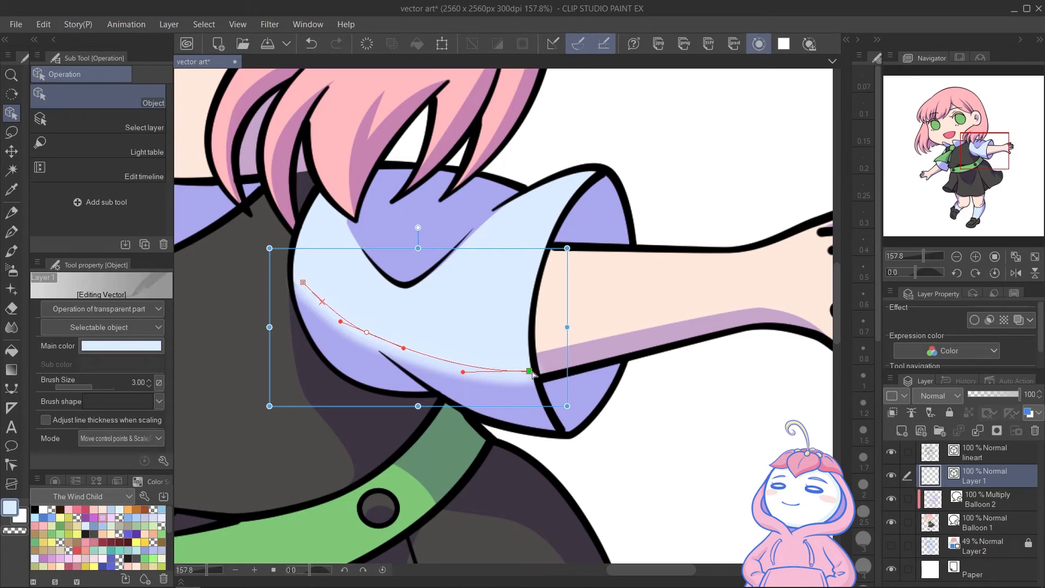
pyautogui.moveTo(533, 372); pyautogui.dragTo(531, 374)
# Draw a Bezier curve along the shadow edge of the larger collar flap, with brush size 2, and adjust its lower point
pyautogui.scroll(-1, 533, 360)
pyautogui.moveTo(381, 316); pyautogui.dragTo(706, 309)
pyautogui.click(12, 389)
pyautogui.click(473, 248)
pyautogui.moveTo(543, 187); pyautogui.dragTo(625, 186)
pyautogui.click(142, 363)
pyautogui.write('2')
pyautogui.press('Return')
pyautogui.press('o')
pyautogui.click(140, 382)
pyautogui.write('2')
pyautogui.moveTo(474, 247); pyautogui.dragTo(476, 243)
# Recolour the collar curve to the light blue sampled from the flap and apply the soft brush shape
pyautogui.click(121, 346)
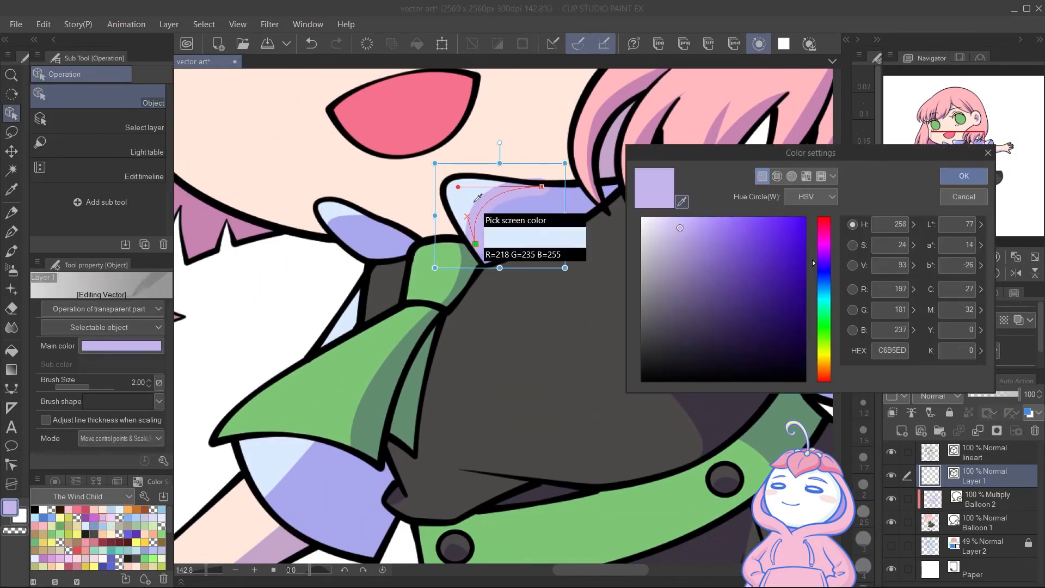
pyautogui.click(682, 202)
pyautogui.click(463, 201)
pyautogui.press('Return')
pyautogui.click(158, 401)
pyautogui.click(115, 283)
# Draw a light blue curve along the smaller collar flap's shadow edge and give it the soft brush shape
pyautogui.moveTo(588, 218); pyautogui.dragTo(658, 237)
pyautogui.press('u')
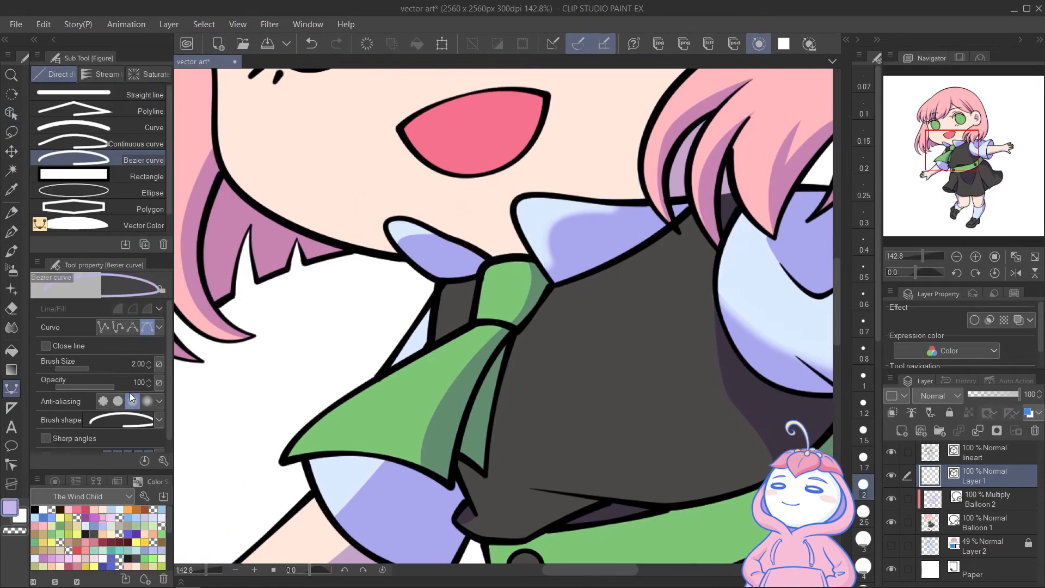
pyautogui.keyDown('alt'); pyautogui.click(399, 231); pyautogui.keyUp('alt')
pyautogui.press('Return')
pyautogui.press('o')
pyautogui.click(159, 401)
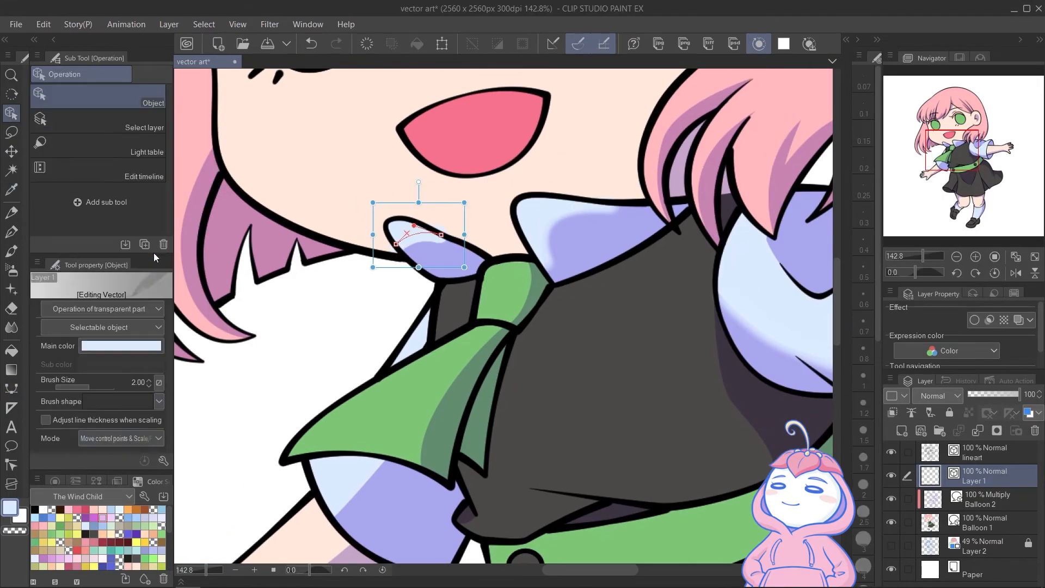
pyautogui.click(154, 252)
# Adjust the end points of the soft curve on the smaller collar flap to keep it within the outline
pyautogui.moveTo(419, 233); pyautogui.dragTo(462, 234)
pyautogui.moveTo(376, 254); pyautogui.dragTo(383, 251)
pyautogui.moveTo(561, 267); pyautogui.dragTo(540, 274)
pyautogui.moveTo(463, 249); pyautogui.dragTo(476, 245)
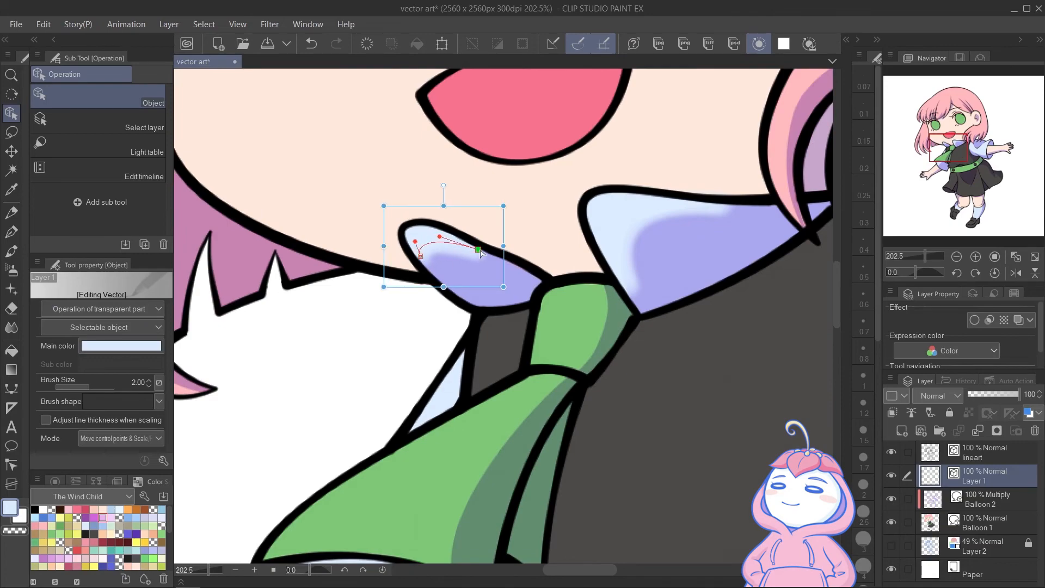
# Soften the shadow edge on the lowered arm's sleeve with a blurred light blue Bezier curve and pull its ends inside the outline
pyautogui.moveTo(561, 266); pyautogui.dragTo(616, 235)
pyautogui.moveTo(483, 272); pyautogui.dragTo(518, 275)
pyautogui.press('u')
pyautogui.click(518, 277)
pyautogui.click(471, 328)
pyautogui.press('Return')
pyautogui.press('o')
pyautogui.click(501, 289)
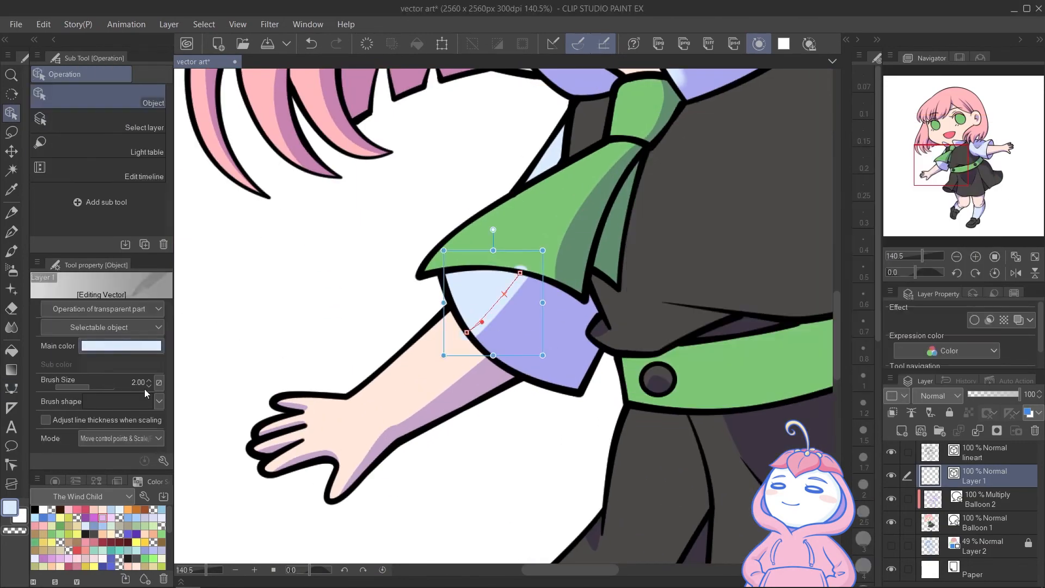
pyautogui.moveTo(517, 276); pyautogui.dragTo(514, 280)
pyautogui.moveTo(467, 333); pyautogui.dragTo(479, 335)
# Draw a skin-coloured Bezier curve along the lowered arm's shadow edge down to the thumb and apply the soft brush shape
pyautogui.moveTo(708, 422); pyautogui.dragTo(721, 501)
pyautogui.moveTo(477, 471); pyautogui.dragTo(526, 468)
pyautogui.click(11, 389)
pyautogui.click(102, 510)
pyautogui.click(543, 376)
pyautogui.moveTo(430, 456); pyautogui.dragTo(402, 466)
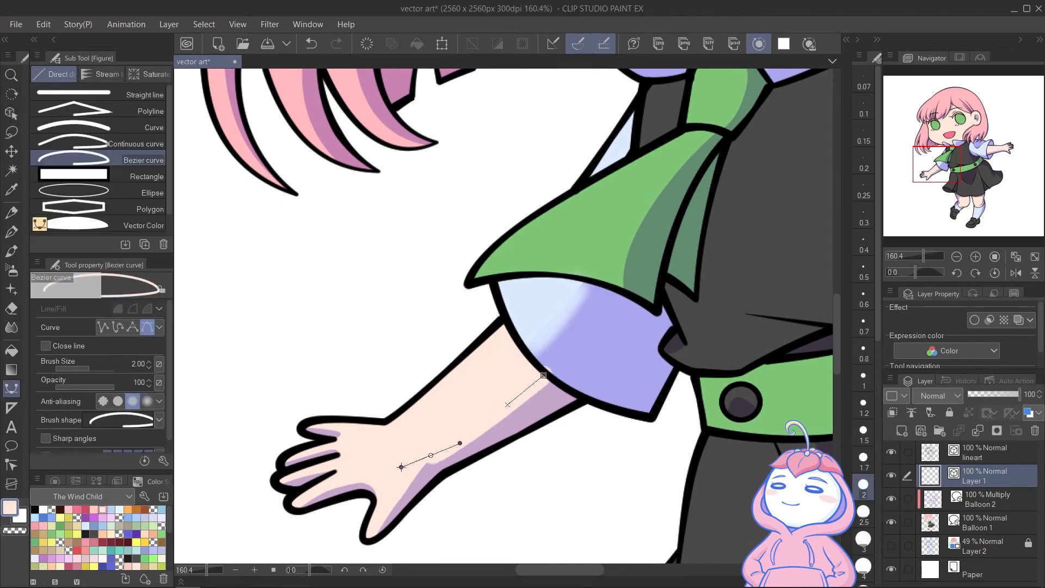
pyautogui.click(374, 534)
pyautogui.press('Return')
pyautogui.click(11, 113)
pyautogui.click(159, 402)
pyautogui.click(156, 297)
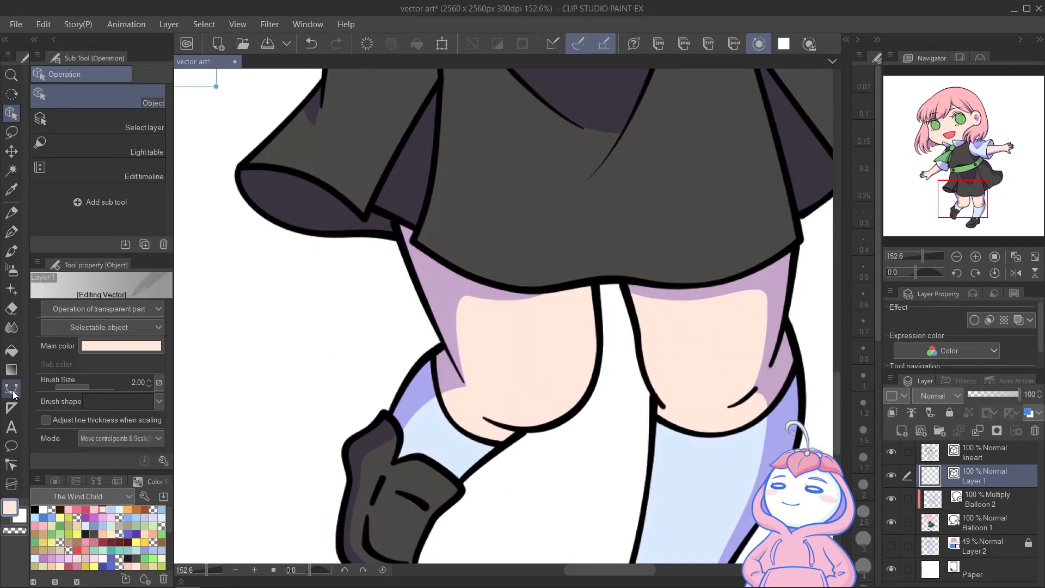
# Draw a skin-coloured curve along the raised leg's thigh shadow edge and give it the soft brush shape
pyautogui.click(12, 391)
pyautogui.click(567, 293)
pyautogui.moveTo(497, 299)
pyautogui.mouseDown()
pyautogui.moveTo(460, 295)
pyautogui.moveTo(455, 321)
pyautogui.mouseUp()
pyautogui.click(467, 388)
pyautogui.doubleClick(443, 396)
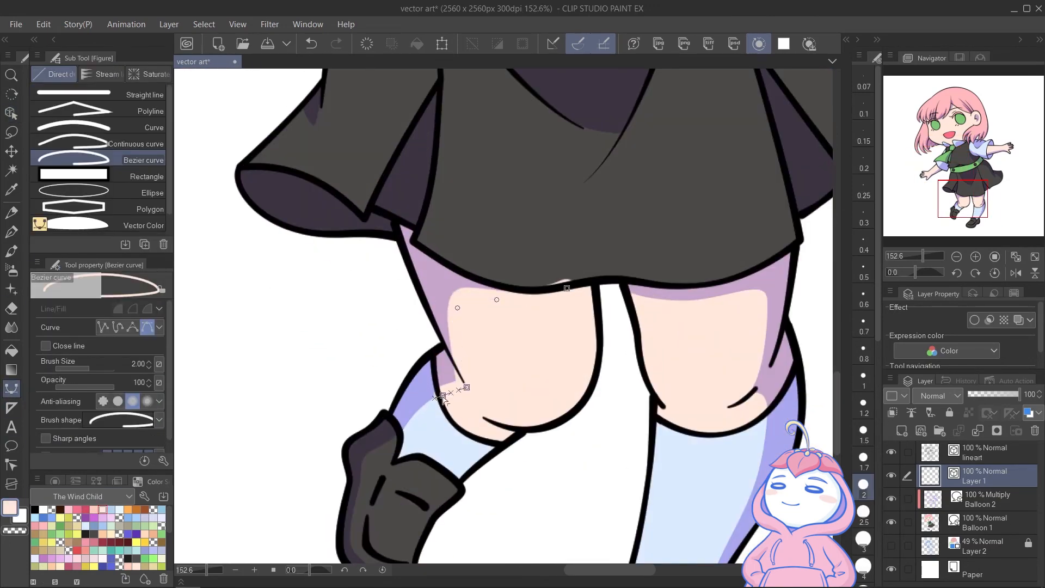
pyautogui.click(11, 113)
pyautogui.click(159, 402)
# Draw a skin-coloured Bezier curve along the standing leg's thigh shadow edge, down to the knee, and adjust its points
pyautogui.moveTo(554, 393); pyautogui.dragTo(514, 328)
pyautogui.press('u')
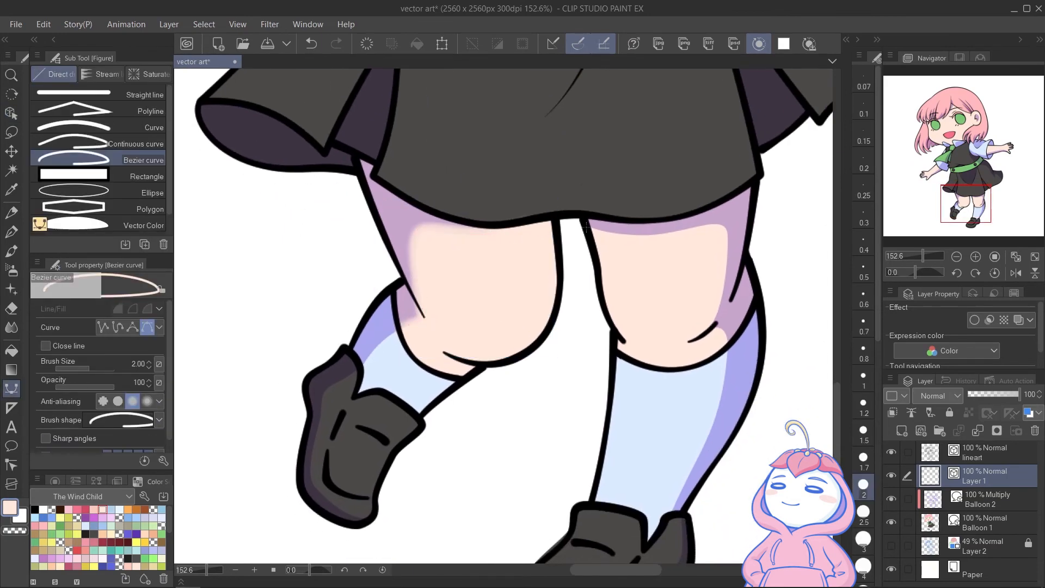
pyautogui.click(715, 328)
pyautogui.doubleClick(727, 346)
pyautogui.press('o')
pyautogui.moveTo(668, 234); pyautogui.dragTo(669, 236)
pyautogui.moveTo(601, 231); pyautogui.dragTo(600, 234)
pyautogui.moveTo(724, 241); pyautogui.dragTo(726, 245)
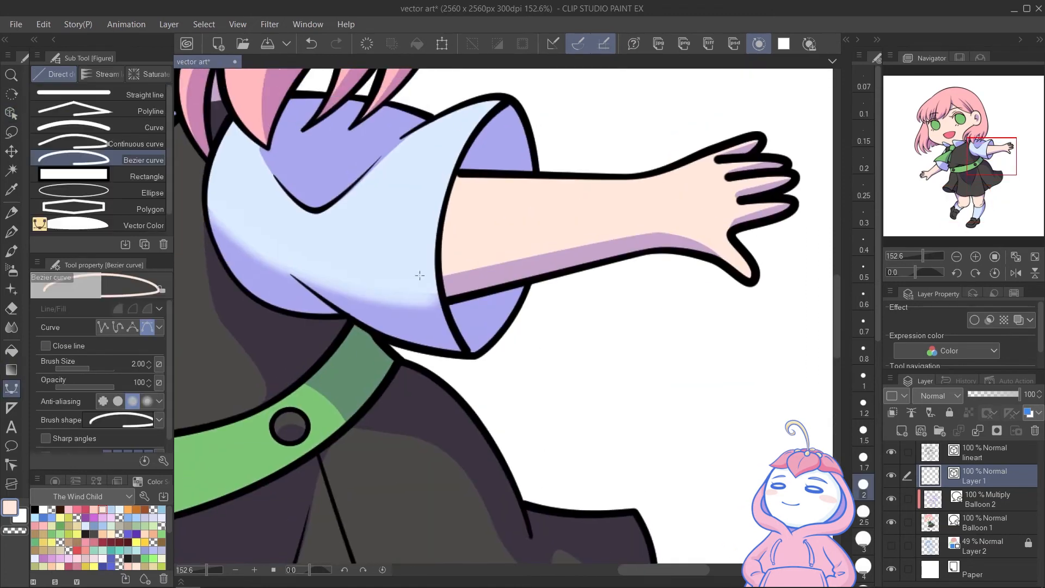
# Draw a skin-coloured Bezier curve along the outstretched arm's lower shadow edge, give it the soft brush shape and adjust its points
pyautogui.click(441, 276)
pyautogui.moveTo(673, 232); pyautogui.dragTo(701, 241)
pyautogui.doubleClick(721, 262)
pyautogui.press('o')
pyautogui.moveTo(642, 223); pyautogui.dragTo(638, 230)
pyautogui.scroll(3, 654, 228)
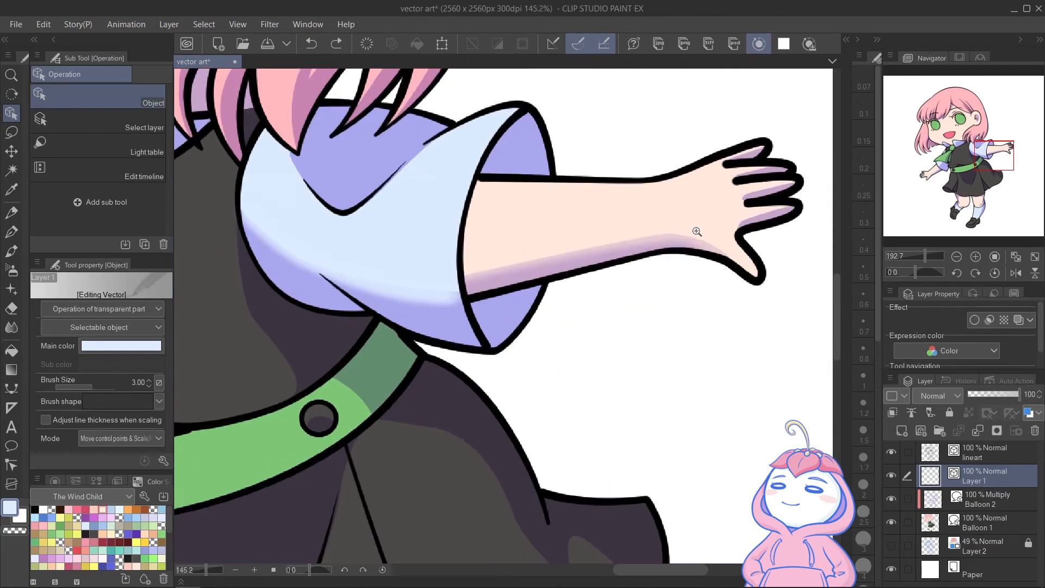
pyautogui.click(675, 232)
pyautogui.click(159, 401)
pyautogui.moveTo(675, 232); pyautogui.dragTo(643, 245)
pyautogui.scroll(-3, 647, 277)
pyautogui.scroll(3, 678, 248)
pyautogui.scroll(-5, 707, 271)
pyautogui.scroll(4, 599, 452)
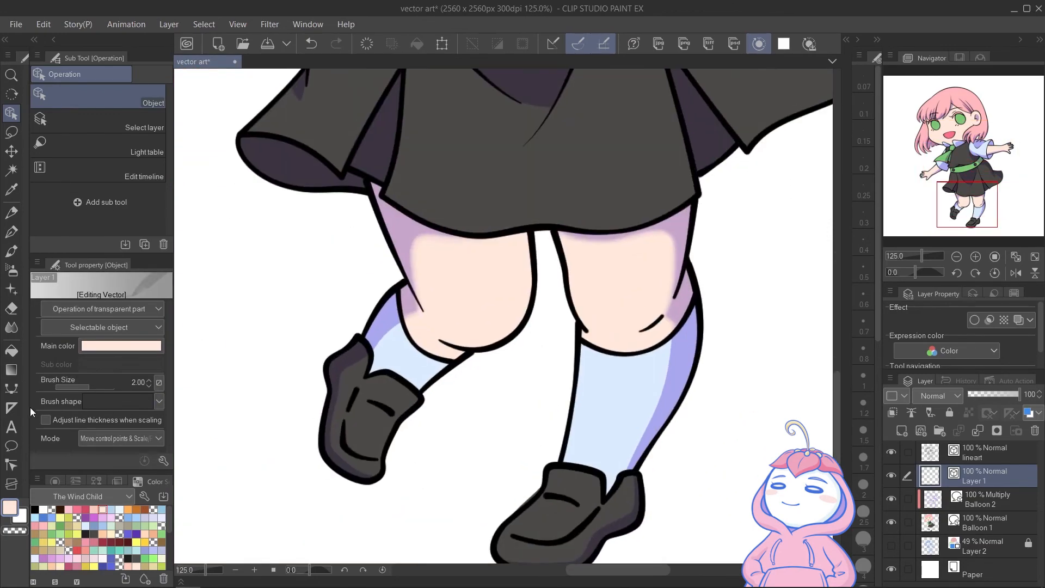
# Sample the sock's light blue and draw a Bezier curve along the shadow edge of the standing leg's sock
pyautogui.press('u')
pyautogui.keyDown('alt'); pyautogui.click(400, 338); pyautogui.keyUp('alt')
pyautogui.click(675, 336)
pyautogui.moveTo(626, 470); pyautogui.dragTo(587, 526)
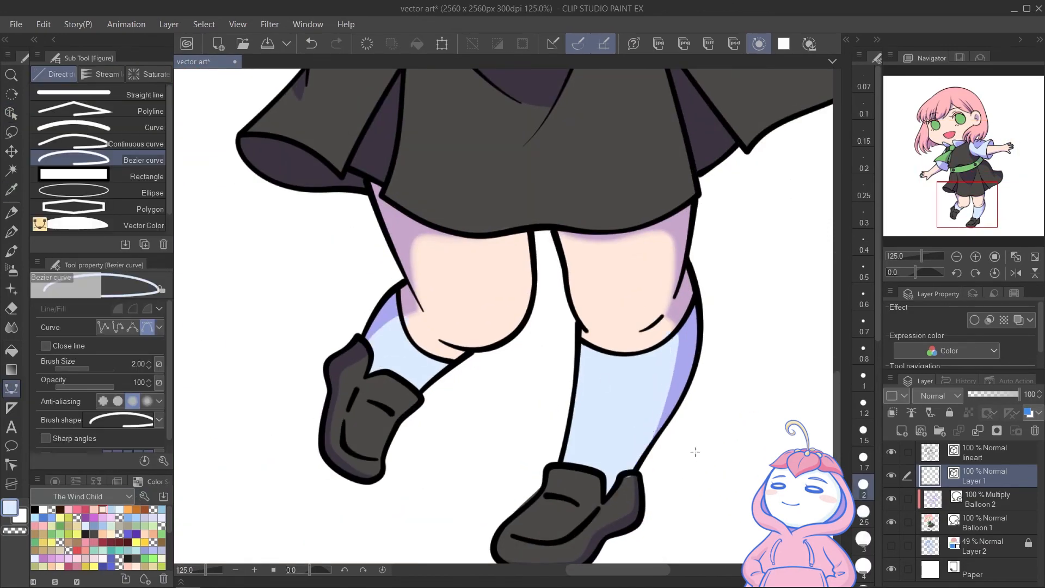
# Move the control points of the blurred curves on the legs to fit the shadow edges, and save the file
pyautogui.press('o')
pyautogui.scroll(4, 377, 340)
pyautogui.moveTo(417, 299); pyautogui.dragTo(421, 313)
pyautogui.moveTo(421, 317); pyautogui.dragTo(359, 208)
pyautogui.moveTo(702, 327); pyautogui.dragTo(404, 256)
pyautogui.click(554, 237)
pyautogui.moveTo(553, 256); pyautogui.dragTo(553, 296)
pyautogui.moveTo(561, 163); pyautogui.dragTo(596, 327)
pyautogui.click(576, 272)
pyautogui.moveTo(587, 162); pyautogui.dragTo(586, 149)
pyautogui.moveTo(457, 199); pyautogui.dragTo(453, 196)
pyautogui.scroll(-5, 504, 261)
pyautogui.moveTo(599, 201); pyautogui.dragTo(665, 411)
pyautogui.hotkey('ctrl', '0')
pyautogui.hotkey('ctrl', 's')
# Select the Balloon 1 layer, sample the eye's green and mix a darker green from it as the drawing colour
pyautogui.click(975, 526)
pyautogui.scroll(5, 449, 204)
pyautogui.moveTo(367, 297); pyautogui.dragTo(424, 250)
pyautogui.press('u')
pyautogui.keyDown('alt'); pyautogui.click(354, 254); pyautogui.keyUp('alt')
pyautogui.doubleClick(10, 507)
pyautogui.moveTo(730, 305); pyautogui.dragTo(742, 305)
pyautogui.click(824, 314)
pyautogui.click(950, 175)
# Fill the upper iris of the eye under the fringe with a dark green shape that has a rounded lower centre
pyautogui.click(286, 265)
pyautogui.moveTo(319, 261); pyautogui.dragTo(322, 278)
pyautogui.moveTo(355, 301); pyautogui.dragTo(383, 292)
pyautogui.moveTo(426, 262); pyautogui.dragTo(432, 270)
pyautogui.moveTo(405, 213); pyautogui.dragTo(401, 209)
pyautogui.moveTo(302, 195); pyautogui.dragTo(277, 215)
pyautogui.moveTo(286, 265); pyautogui.dragTo(298, 301)
pyautogui.moveTo(388, 300); pyautogui.dragTo(360, 312)
pyautogui.moveTo(385, 266); pyautogui.dragTo(391, 267)
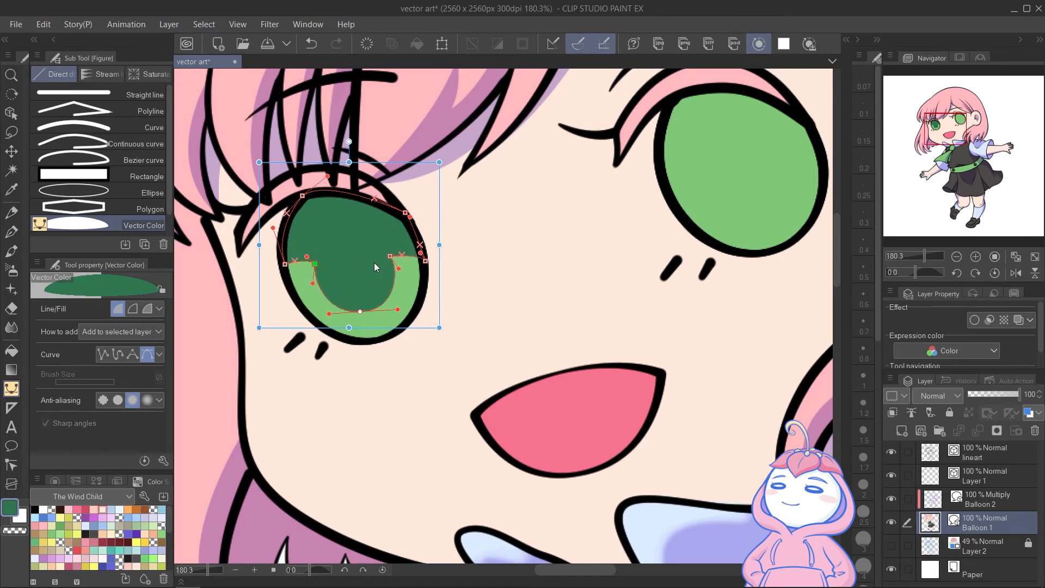
# Draw the matching dark green shape with a rounded lower centre in the upper iris of the eye nearer the ear
pyautogui.moveTo(545, 207); pyautogui.dragTo(519, 263)
pyautogui.click(637, 229)
pyautogui.moveTo(670, 222); pyautogui.dragTo(678, 228)
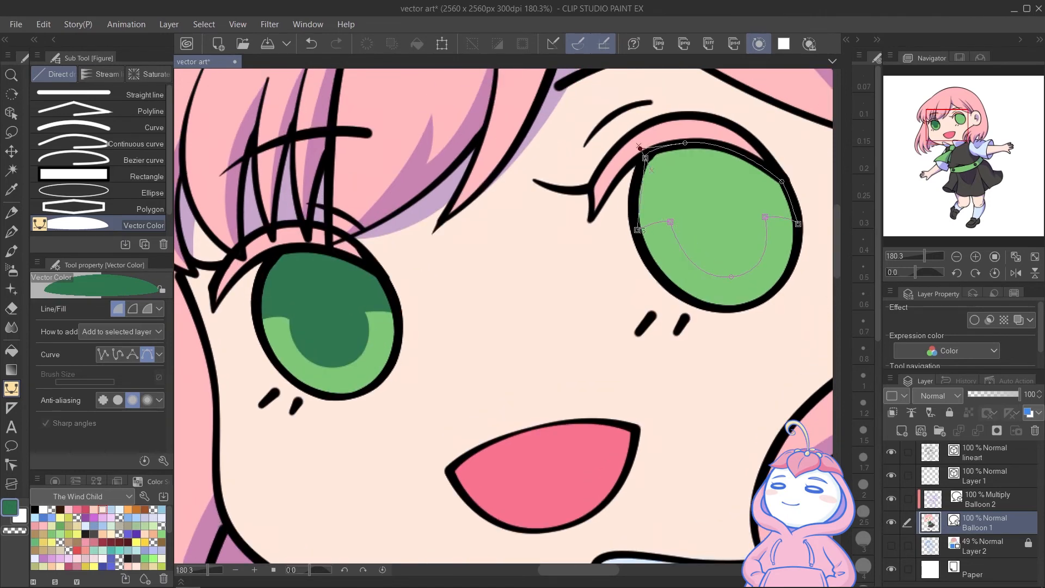
pyautogui.click(637, 229)
pyautogui.scroll(-4, 696, 209)
pyautogui.scroll(2, 700, 435)
# Draw a green reflection at the bottom of each iris on a new layer, set to Glow dodge and placed below Layer 1
pyautogui.click(990, 501)
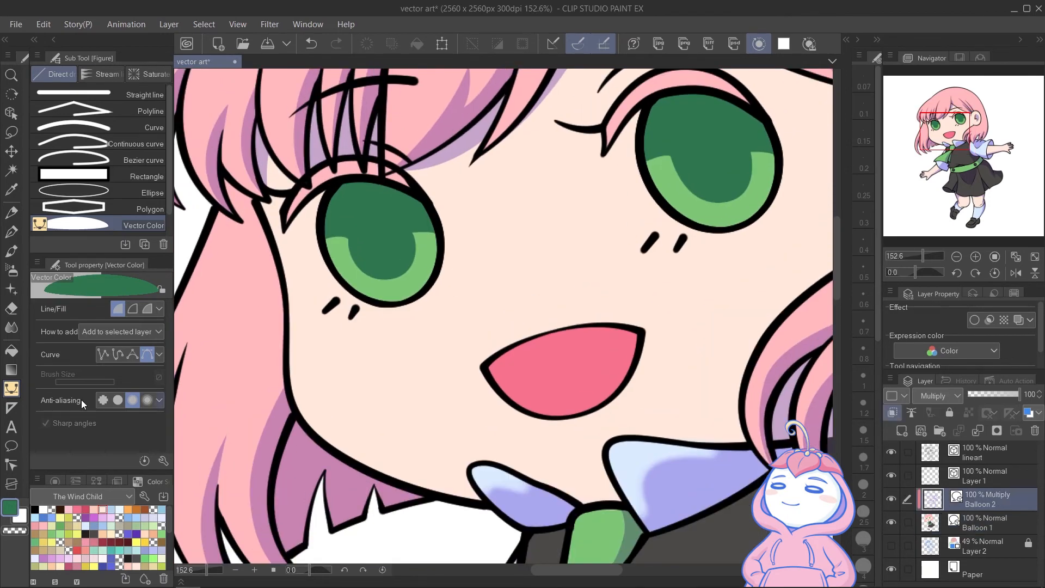
pyautogui.keyDown('alt'); pyautogui.click(365, 291); pyautogui.keyUp('alt')
pyautogui.doubleClick(424, 293)
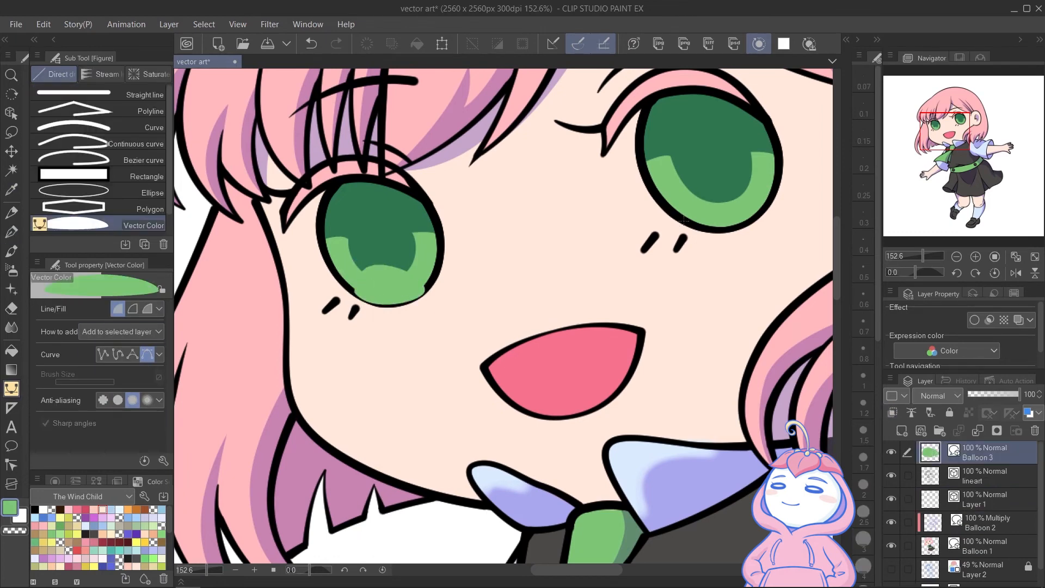
pyautogui.click(683, 221)
pyautogui.scroll(-9, 933, 393)
pyautogui.moveTo(974, 453); pyautogui.dragTo(969, 506)
# Draw a large white oval highlight on the upper part of each eye, above the lineart layer
pyautogui.click(980, 453)
pyautogui.click(43, 510)
pyautogui.scroll(-4, 441, 211)
pyautogui.moveTo(449, 225); pyautogui.dragTo(450, 213)
pyautogui.click(444, 211)
pyautogui.moveTo(579, 185); pyautogui.dragTo(580, 191)
pyautogui.moveTo(612, 173); pyautogui.dragTo(599, 173)
pyautogui.moveTo(592, 183); pyautogui.dragTo(581, 194)
pyautogui.click(592, 172)
# Draw two small white highlights along the outline of each eye, opposite the large highlight
pyautogui.scroll(2, 321, 241)
pyautogui.click(401, 231)
pyautogui.click(575, 188)
pyautogui.scroll(3, 404, 198)
pyautogui.moveTo(358, 274); pyautogui.dragTo(362, 278)
pyautogui.click(358, 274)
pyautogui.moveTo(619, 162); pyautogui.dragTo(627, 176)
pyautogui.moveTo(637, 155); pyautogui.dragTo(633, 150)
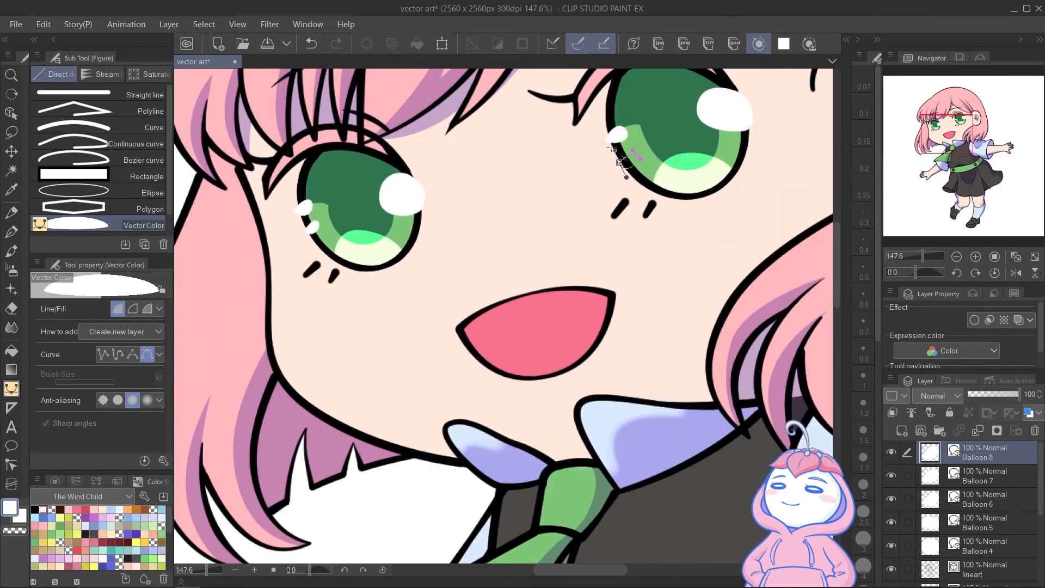
pyautogui.click(619, 162)
# Adjust the shape and position of the white highlights on both eyes by moving their control points
pyautogui.scroll(4, 381, 163)
pyautogui.press('o')
pyautogui.click(479, 292)
pyautogui.moveTo(526, 290); pyautogui.dragTo(532, 279)
pyautogui.scroll(-3, 533, 278)
pyautogui.click(323, 296)
pyautogui.moveTo(321, 317); pyautogui.dragTo(325, 319)
pyautogui.scroll(-5, 327, 321)
pyautogui.scroll(5, 550, 271)
pyautogui.click(445, 266)
pyautogui.click(627, 224)
pyautogui.scroll(-5, 589, 218)
pyautogui.click(409, 260)
pyautogui.moveTo(411, 264); pyautogui.dragTo(442, 263)
pyautogui.moveTo(441, 263); pyautogui.dragTo(419, 290)
pyautogui.click(593, 237)
# Select all the white highlight balloon layers and merge them into one layer
pyautogui.scroll(3, 985, 506)
pyautogui.click(985, 452)
pyautogui.scroll(-2, 987, 521)
pyautogui.keyDown('shift'); pyautogui.click(988, 536); pyautogui.keyUp('shift')
pyautogui.rightClick(988, 534)
pyautogui.click(972, 476)
# With the Balloon 1 layer selected, mix a very dark green from the iris colour and draw an oval pupil in each eye
pyautogui.click(985, 570)
pyautogui.click(11, 389)
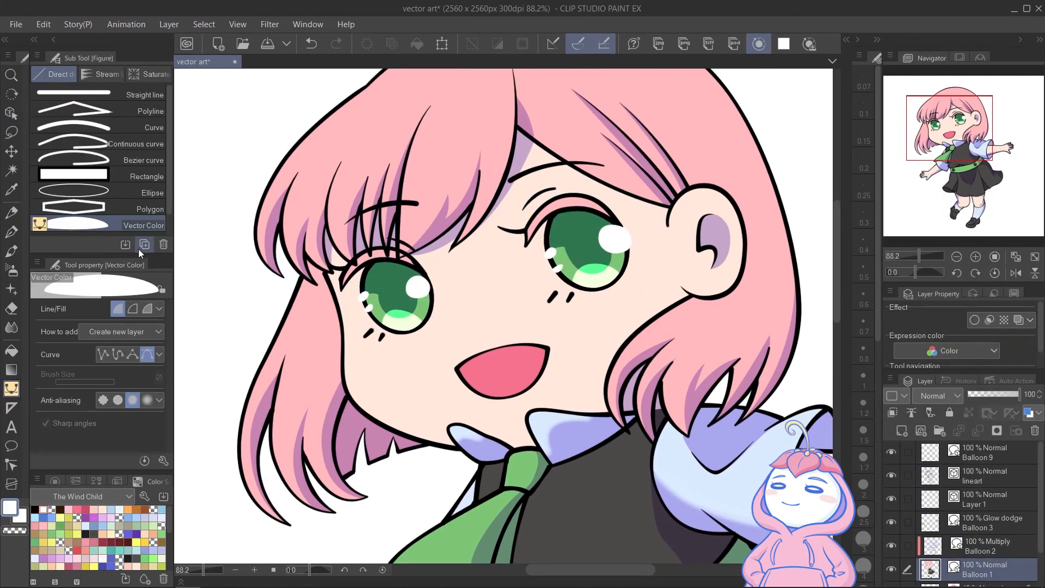
pyautogui.press('i')
pyautogui.click(393, 276)
pyautogui.doubleClick(11, 509)
pyautogui.click(734, 339)
pyautogui.click(961, 176)
pyautogui.press('u')
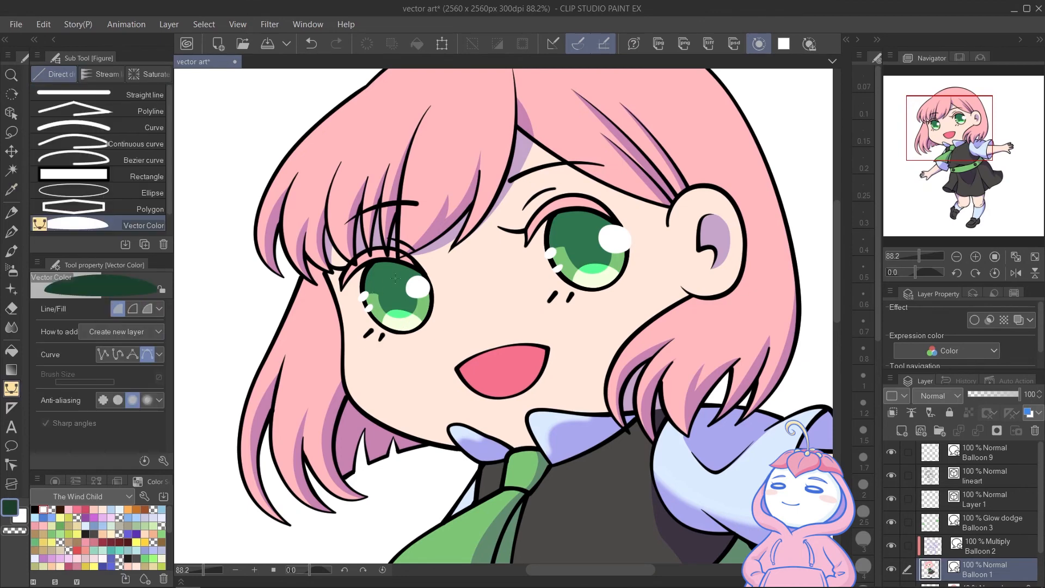
pyautogui.moveTo(397, 308); pyautogui.dragTo(407, 308)
pyautogui.click(395, 278)
pyautogui.scroll(3, 596, 189)
pyautogui.moveTo(587, 244); pyautogui.dragTo(565, 249)
# Merge the pupil layers into the Balloon 1 layer and set new vector colour shapes to be added to the selected layer
pyautogui.keyDown('ctrl'); pyautogui.click(989, 481); pyautogui.keyUp('ctrl')
pyautogui.rightClick(989, 482)
pyautogui.click(982, 436)
pyautogui.moveTo(980, 458); pyautogui.dragTo(989, 555)
pyautogui.rightClick(989, 540)
pyautogui.click(994, 474)
pyautogui.click(121, 332)
pyautogui.click(111, 361)
# On the Glow dodge layer, draw a small green reflection in the upper corner of each iris
pyautogui.click(990, 494)
pyautogui.moveTo(277, 308); pyautogui.dragTo(298, 314)
pyautogui.moveTo(315, 298); pyautogui.dragTo(320, 289)
pyautogui.click(277, 308)
pyautogui.moveTo(539, 279); pyautogui.dragTo(510, 283)
pyautogui.moveTo(512, 226); pyautogui.dragTo(508, 233)
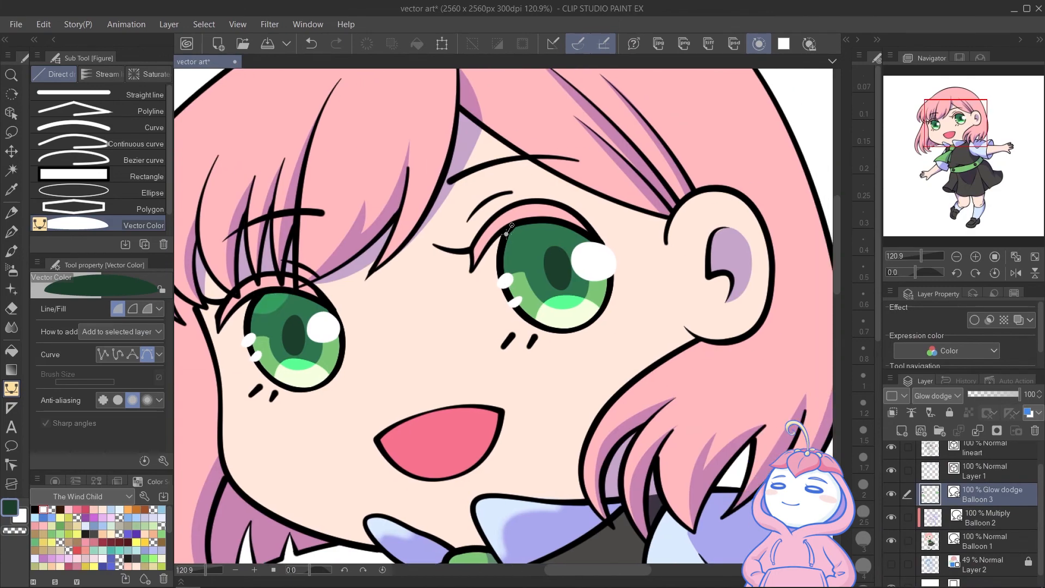
pyautogui.click(512, 225)
# Select the upper iris reflections on the Glow dodge layer and set their fill to a lighter green
pyautogui.press('o')
pyautogui.keyDown('shift'); pyautogui.click(272, 305); pyautogui.keyUp('shift')
pyautogui.click(121, 364)
pyautogui.click(682, 201)
pyautogui.click(538, 266)
pyautogui.click(964, 175)
pyautogui.scroll(-5, 504, 316)
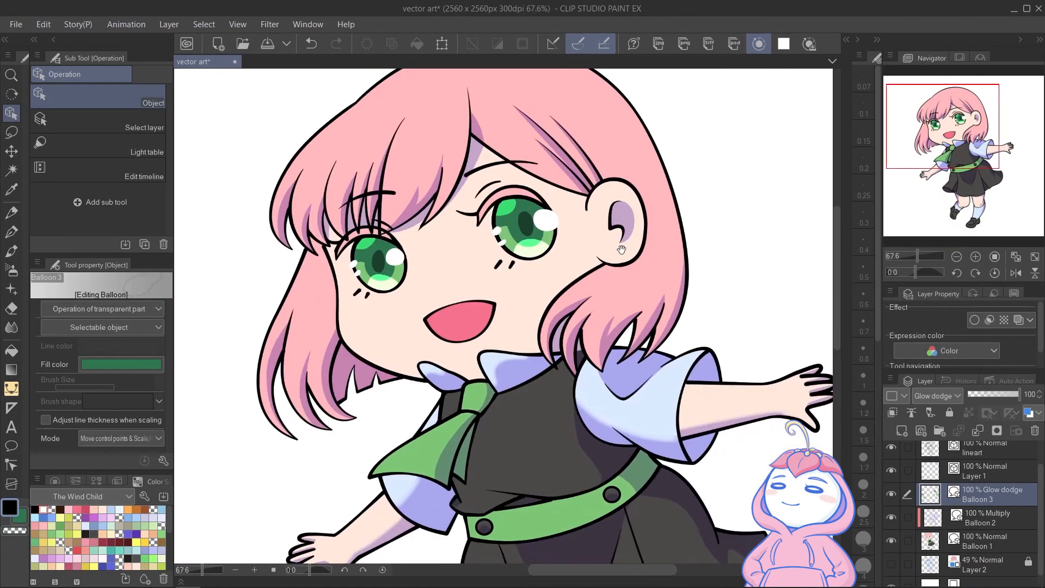
# On the Balloon 1 layer, draw a light pink oval blush on each cheek
pyautogui.scroll(-4, 568, 342)
pyautogui.scroll(6, 568, 341)
pyautogui.click(427, 204)
pyautogui.click(690, 122)
pyautogui.scroll(-4, 452, 174)
pyautogui.scroll(2, 474, 180)
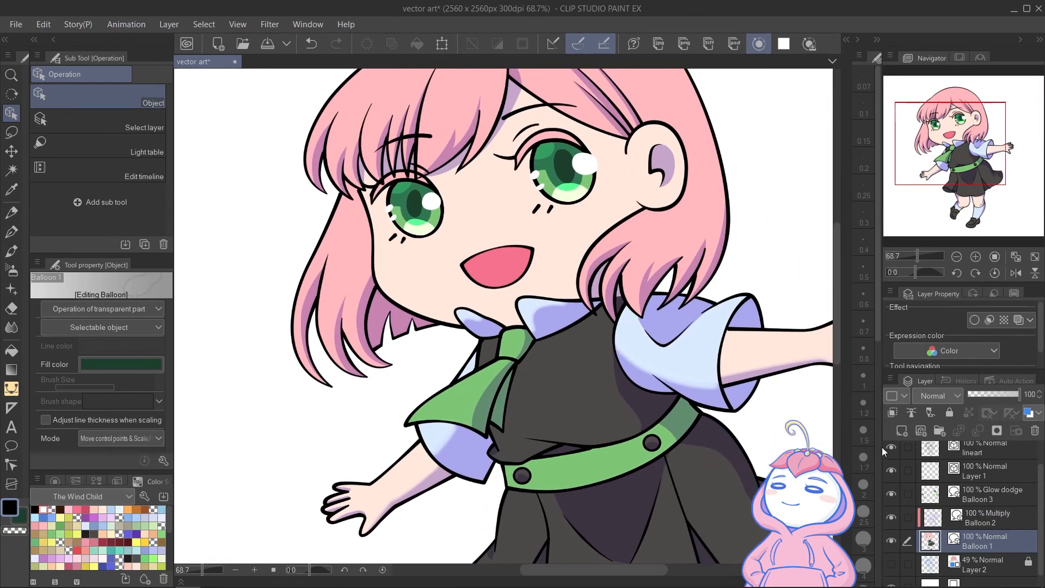
pyautogui.press('u')
pyautogui.click(69, 509)
pyautogui.moveTo(388, 256)
pyautogui.mouseDown()
pyautogui.moveTo(423, 275)
pyautogui.moveTo(392, 269)
pyautogui.mouseUp()
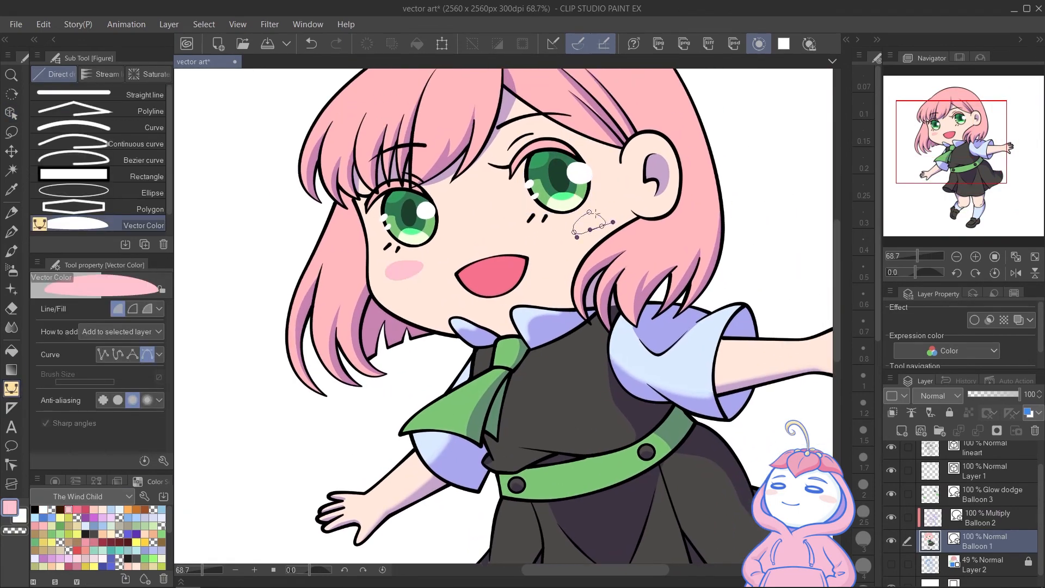
pyautogui.click(591, 213)
# Adjust the shape of the blush ovals on both cheeks
pyautogui.scroll(3, 466, 268)
pyautogui.press('o')
pyautogui.click(359, 270)
pyautogui.click(709, 205)
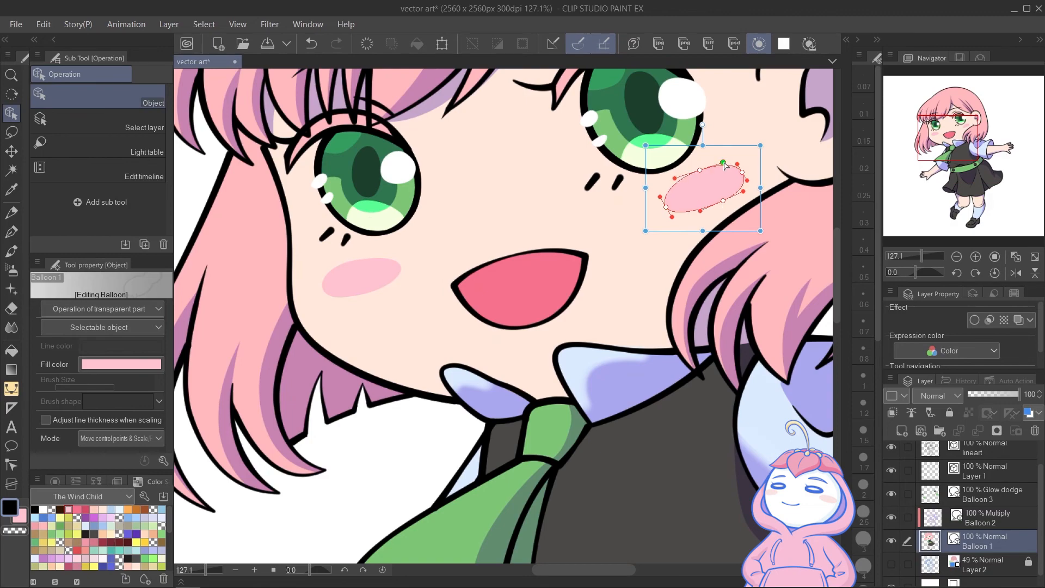
# Fill the lower part of the open mouth with a light pink tongue shape on the Balloon 1 layer
pyautogui.scroll(-2, 725, 166)
pyautogui.press('u')
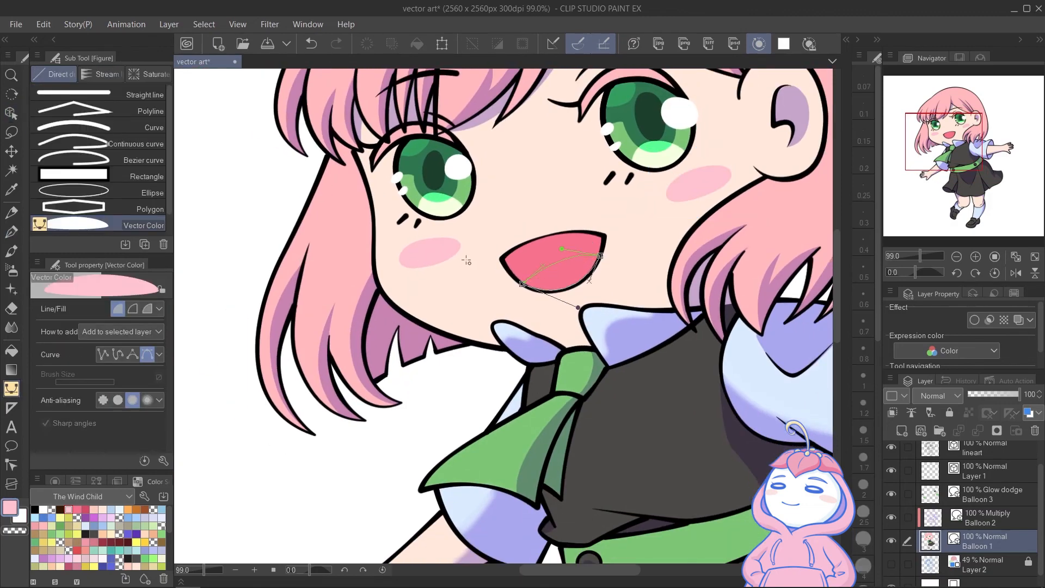
pyautogui.press('Return')
pyautogui.scroll(2, 467, 260)
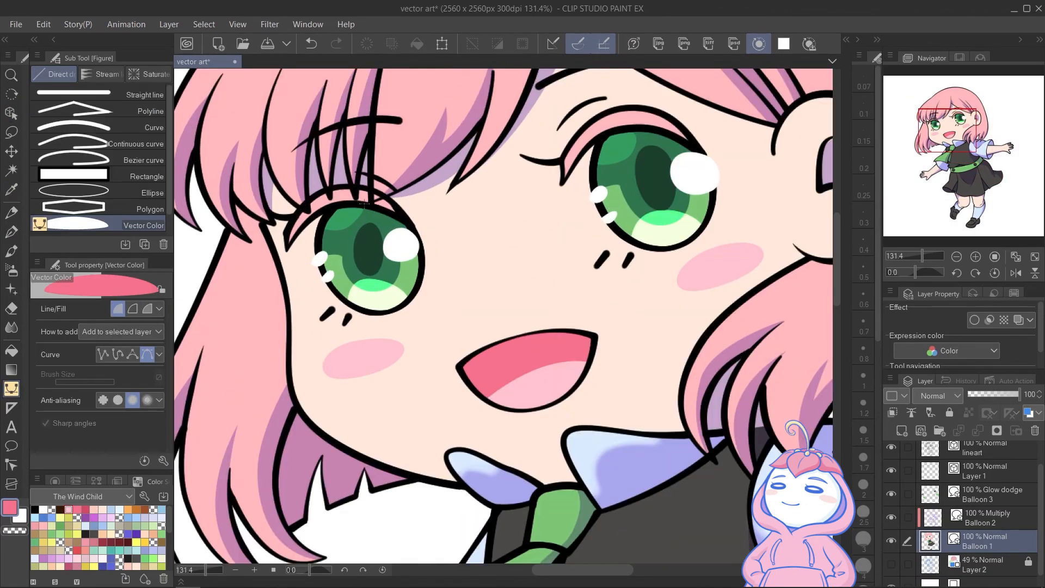
# Select the pink eyelid shape above the eye beneath the fringe and adjust its fill colour
pyautogui.press('o')
pyautogui.click(365, 199)
pyautogui.click(121, 364)
pyautogui.click(962, 175)
pyautogui.scroll(-2, 544, 272)
pyautogui.click(121, 364)
pyautogui.click(963, 176)
pyautogui.scroll(-4, 641, 290)
pyautogui.click(121, 364)
pyautogui.click(963, 175)
pyautogui.scroll(-2, 381, 326)
pyautogui.scroll(6, 492, 403)
# On the Balloon 1 layer, draw a curved green stripe across both tails of the neck scarf
pyautogui.press('p')
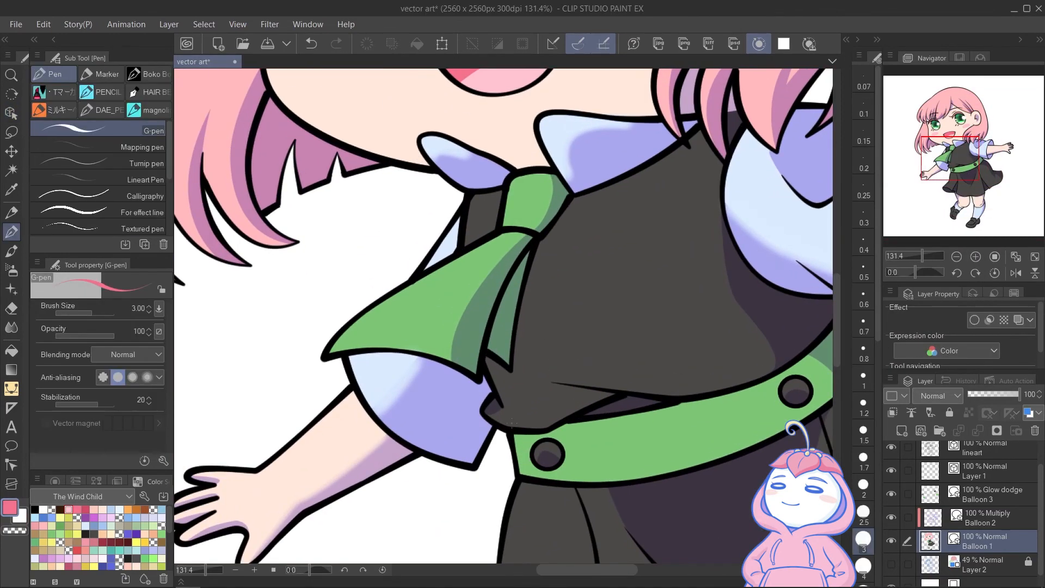
pyautogui.keyDown('alt'); pyautogui.click(527, 443); pyautogui.keyUp('alt')
pyautogui.press('u')
pyautogui.click(60, 526)
pyautogui.click(341, 333)
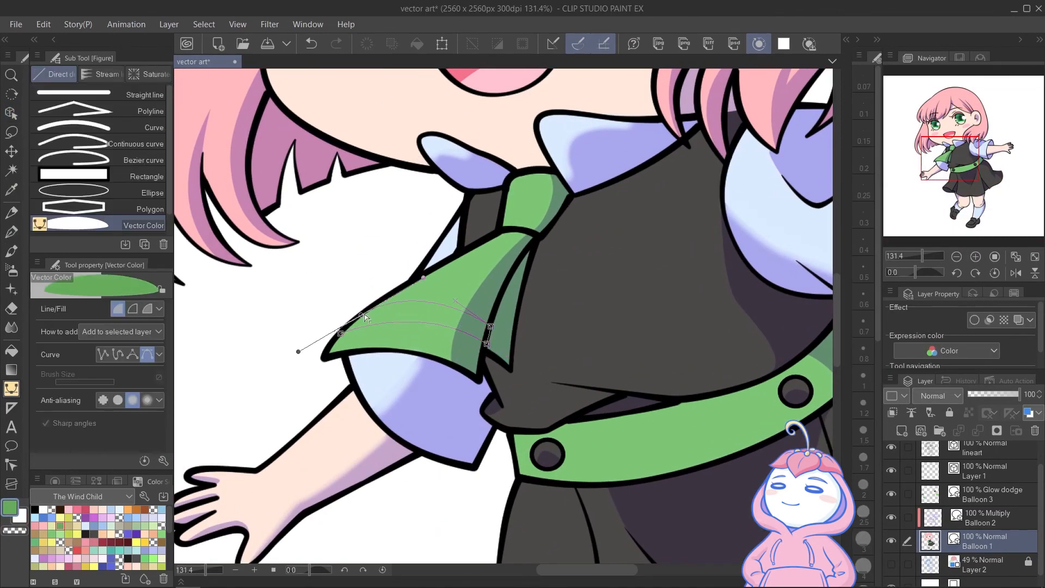
pyautogui.click(365, 318)
pyautogui.click(493, 319)
# Select the scarf stripe shapes on both tails and set their fill to a darker green
pyautogui.press('o')
pyautogui.click(430, 314)
pyautogui.keyDown('shift'); pyautogui.click(519, 331); pyautogui.keyUp('shift')
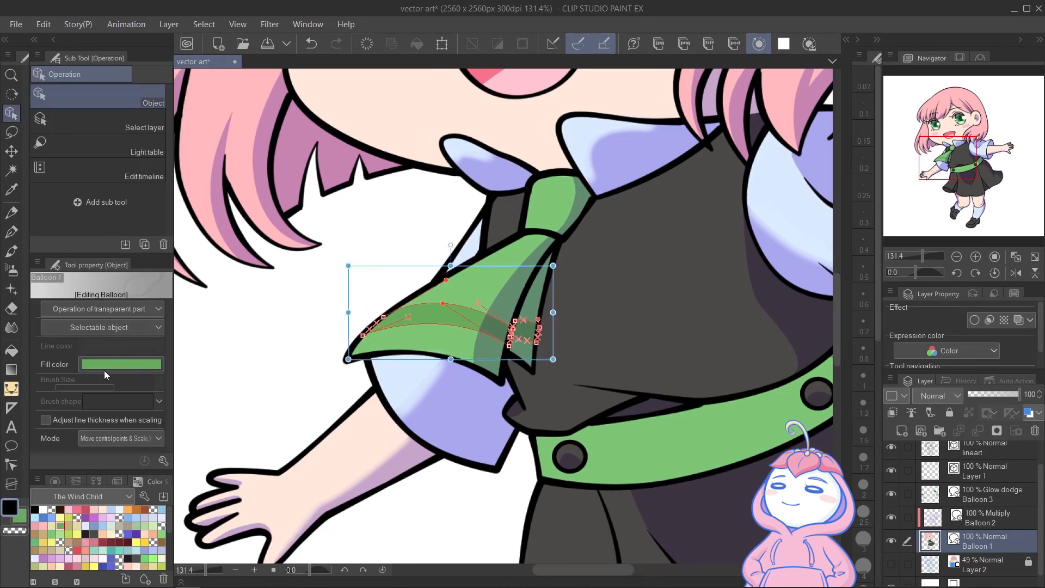
pyautogui.click(121, 364)
pyautogui.click(728, 306)
pyautogui.click(963, 175)
pyautogui.scroll(-2, 625, 349)
# Draw light green lining shapes inside both slits at the skirt's lower edge on the Balloon 1 layer
pyautogui.moveTo(625, 349); pyautogui.dragTo(586, 159)
pyautogui.press('u')
pyautogui.click(448, 452)
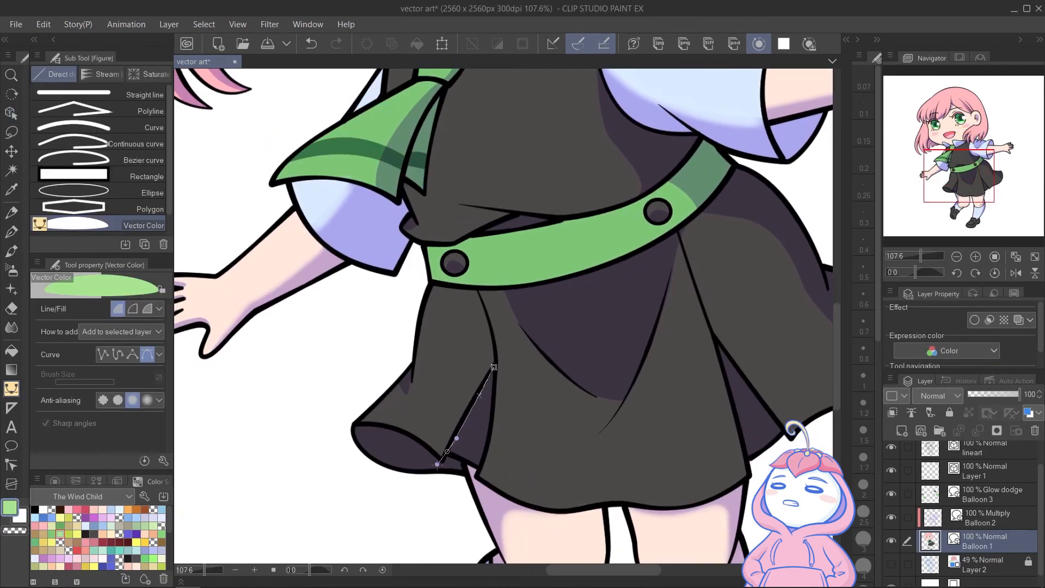
pyautogui.moveTo(490, 349); pyautogui.dragTo(385, 362)
pyautogui.click(609, 354)
pyautogui.doubleClick(683, 447)
pyautogui.scroll(-5, 711, 358)
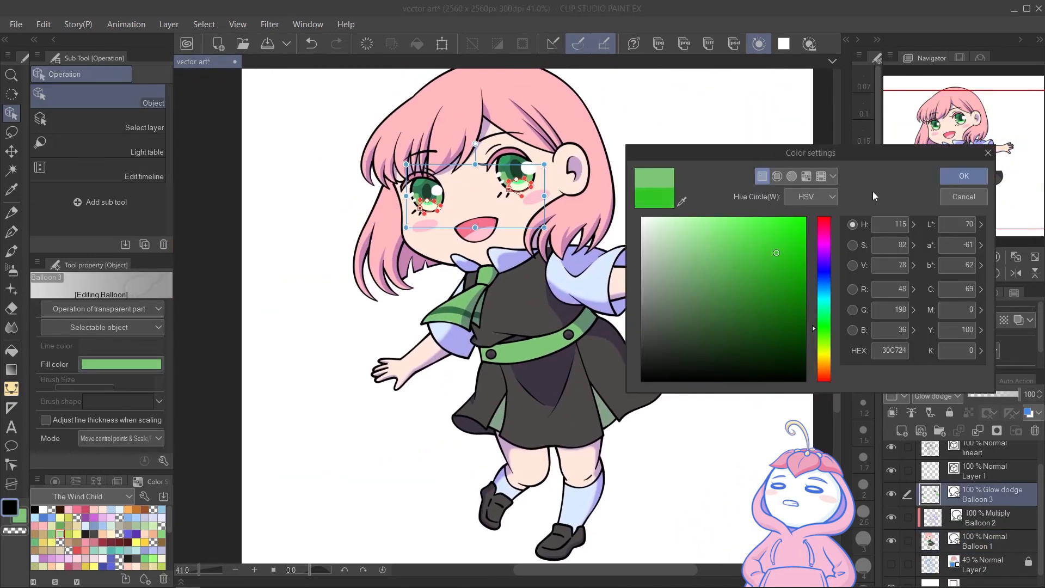
# Set the fill of the lower iris reflections on the Glow dodge layer to a yellow-green
pyautogui.click(963, 175)
pyautogui.click(121, 365)
pyautogui.click(733, 239)
pyautogui.click(823, 343)
pyautogui.click(964, 176)
# Select the light blue collar, sleeve and sock shapes and lighten their fill to a near-white blue
pyautogui.moveTo(594, 280); pyautogui.dragTo(556, 279)
pyautogui.click(557, 279)
pyautogui.keyDown('shift'); pyautogui.click(473, 260); pyautogui.keyUp('shift')
pyautogui.keyDown('shift'); pyautogui.click(429, 263); pyautogui.keyUp('shift')
pyautogui.keyDown('shift'); pyautogui.click(541, 502); pyautogui.keyUp('shift')
pyautogui.keyDown('shift'); pyautogui.click(412, 339); pyautogui.keyUp('shift')
pyautogui.scroll(5, 422, 292)
pyautogui.click(121, 364)
pyautogui.click(655, 221)
pyautogui.click(964, 176)
pyautogui.scroll(-4, 670, 278)
pyautogui.moveTo(670, 278); pyautogui.dragTo(584, 218)
pyautogui.click(122, 364)
pyautogui.click(644, 218)
pyautogui.click(963, 176)
pyautogui.scroll(-1, 730, 337)
# Select the green belt, scarf and skirt lining shapes together and set their fill to a brighter light green
pyautogui.moveTo(739, 345); pyautogui.dragTo(729, 331)
pyautogui.scroll(3, 466, 322)
pyautogui.click(544, 368)
pyautogui.keyDown('shift'); pyautogui.click(435, 294); pyautogui.keyUp('shift')
pyautogui.keyDown('shift'); pyautogui.click(493, 472); pyautogui.keyUp('shift')
pyautogui.keyDown('shift'); pyautogui.click(656, 465); pyautogui.keyUp('shift')
pyautogui.click(122, 365)
pyautogui.click(690, 265)
pyautogui.click(963, 176)
pyautogui.moveTo(599, 333); pyautogui.dragTo(595, 339)
pyautogui.click(121, 364)
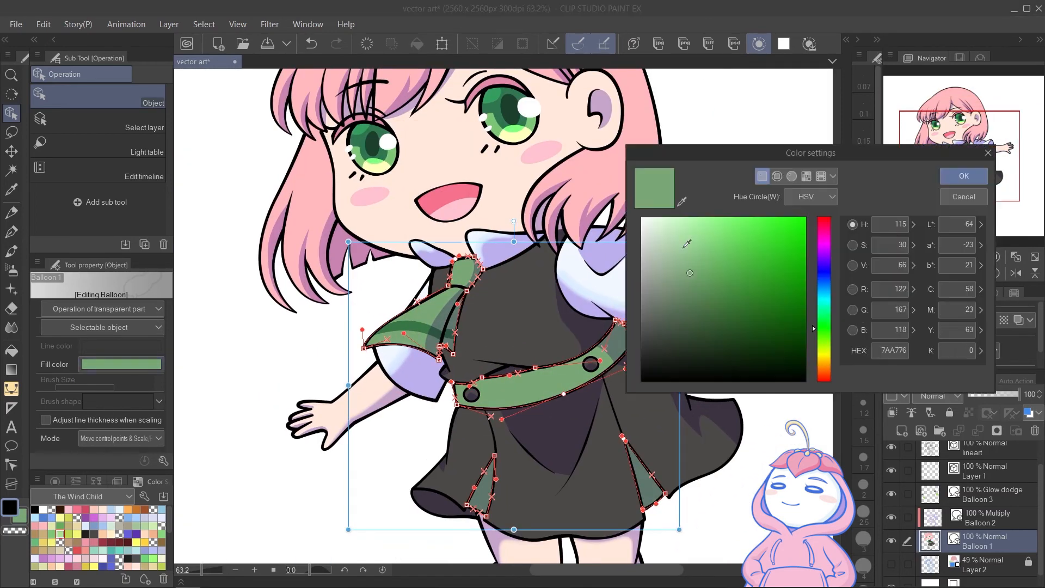
pyautogui.click(711, 242)
pyautogui.click(964, 176)
# Select both shoes on the Balloon 1 layer and set their fill to brown, HEX 825042
pyautogui.scroll(-4, 693, 231)
pyautogui.moveTo(693, 231); pyautogui.dragTo(664, 348)
pyautogui.click(566, 505)
pyautogui.keyDown('shift'); pyautogui.click(509, 474); pyautogui.keyUp('shift')
pyautogui.click(135, 371)
pyautogui.click(735, 312)
pyautogui.click(963, 176)
pyautogui.click(121, 364)
pyautogui.click(752, 308)
pyautogui.click(824, 374)
pyautogui.click(964, 176)
pyautogui.click(122, 364)
pyautogui.click(724, 297)
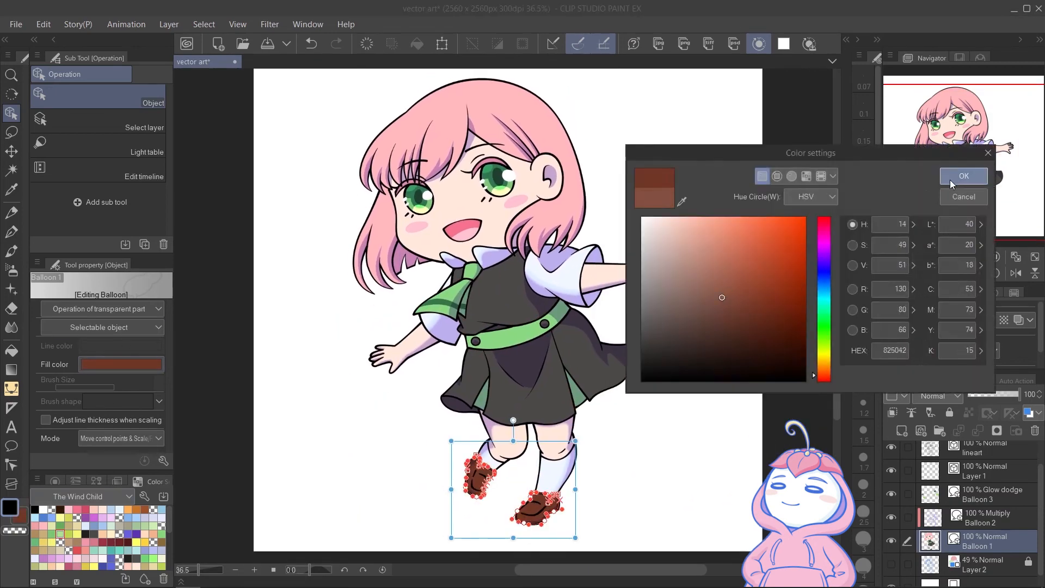
pyautogui.click(964, 176)
# Select the shadow-softening curves on the sleeves and socks on Layer 1 and set their main colour to near-white
pyautogui.scroll(4, 605, 307)
pyautogui.click(573, 298)
pyautogui.keyDown('shift'); pyautogui.click(442, 240); pyautogui.keyUp('shift')
pyautogui.keyDown('shift'); pyautogui.click(391, 246); pyautogui.keyUp('shift')
pyautogui.keyDown('shift'); pyautogui.click(338, 384); pyautogui.keyUp('shift')
pyautogui.moveTo(338, 381); pyautogui.dragTo(323, 202)
pyautogui.keyDown('shift'); pyautogui.click(444, 480); pyautogui.keyUp('shift')
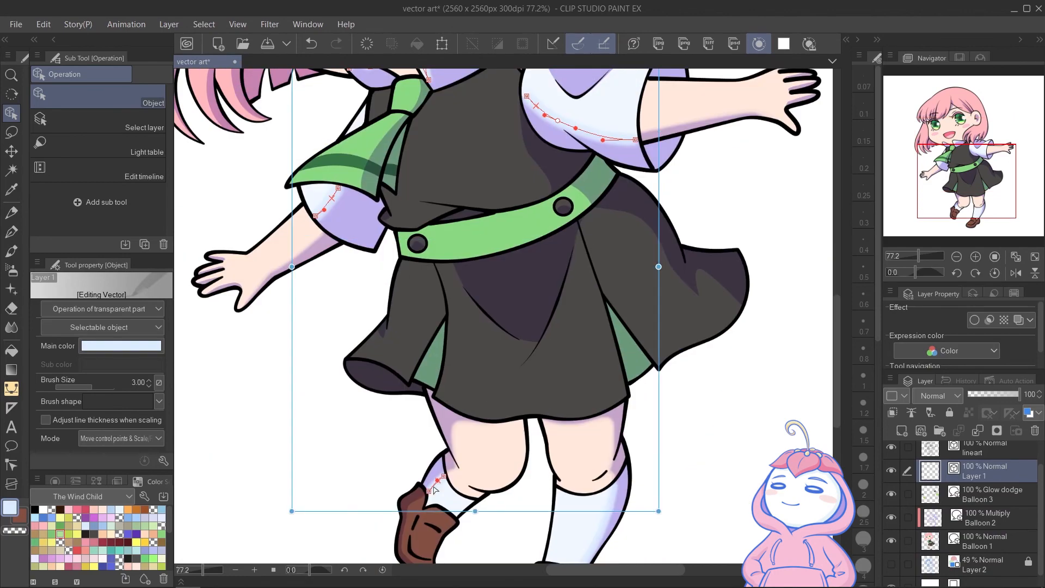
pyautogui.keyDown('shift'); pyautogui.click(604, 523); pyautogui.keyUp('shift')
pyautogui.click(144, 349)
pyautogui.click(963, 176)
pyautogui.scroll(-3, 790, 175)
pyautogui.scroll(-1, 753, 288)
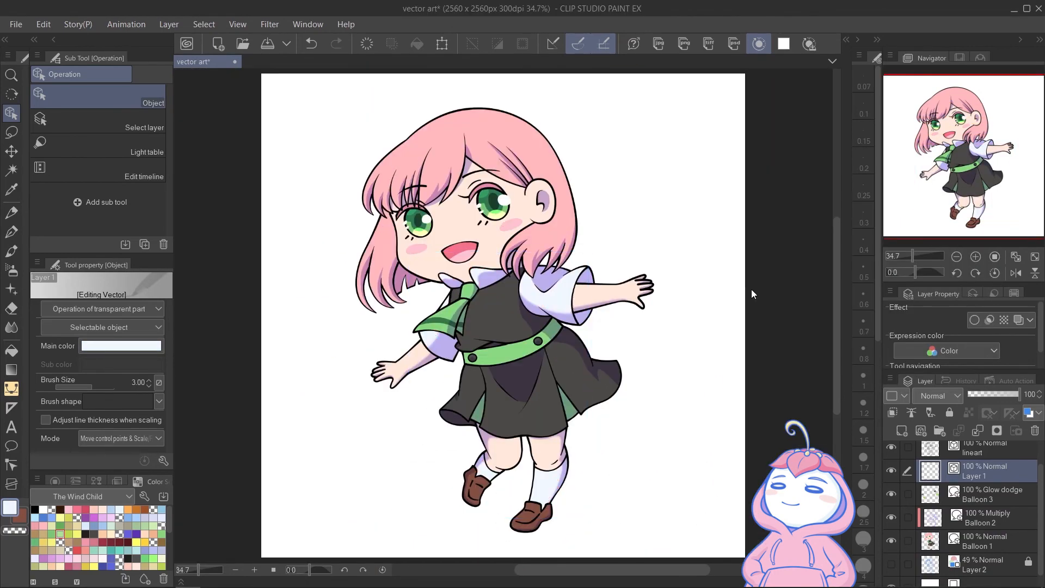
# Adjust the line width at the finger control points of the outstretched hand on the lineart layer
pyautogui.scroll(9, 656, 278)
pyautogui.click(11, 465)
pyautogui.click(68, 360)
pyautogui.keyDown('ctrl'); pyautogui.keyDown('shift'); pyautogui.click(584, 286); pyautogui.keyUp('shift'); pyautogui.keyUp('ctrl')
pyautogui.moveTo(584, 286); pyautogui.dragTo(583, 311)
pyautogui.moveTo(611, 338); pyautogui.dragTo(597, 340)
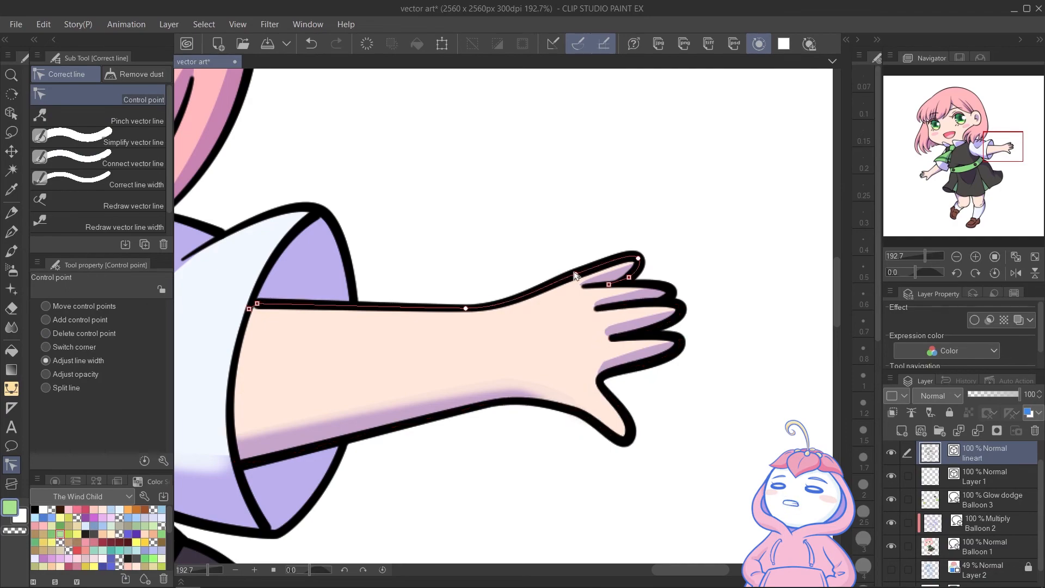
pyautogui.moveTo(638, 259); pyautogui.dragTo(628, 263)
# Check the line weight of the eyes and the whole figure, and save the drawing
pyautogui.scroll(-9, 704, 297)
pyautogui.scroll(7, 463, 248)
pyautogui.scroll(-1, 486, 235)
pyautogui.scroll(-5, 487, 235)
pyautogui.scroll(5, 464, 134)
pyautogui.moveTo(408, 284); pyautogui.dragTo(471, 267)
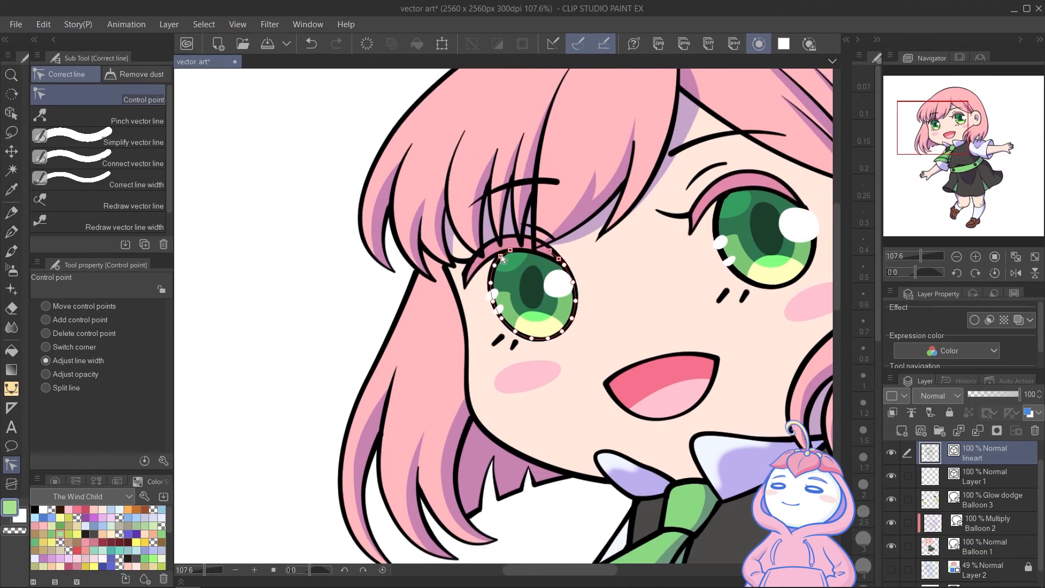
pyautogui.scroll(-4, 614, 183)
pyautogui.scroll(5, 588, 322)
pyautogui.scroll(-5, 661, 342)
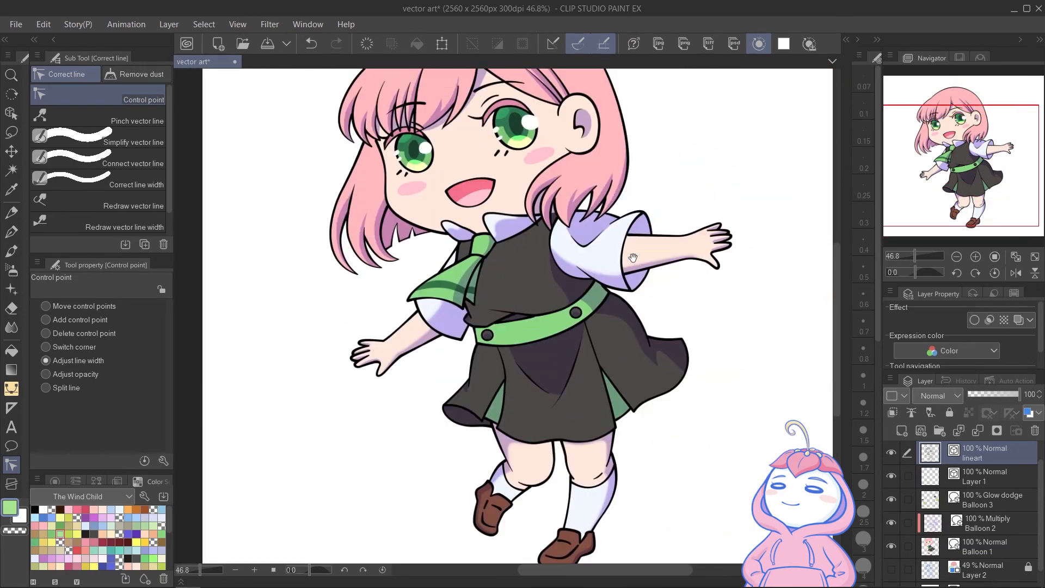
pyautogui.hotkey('ctrl', '0')
pyautogui.hotkey('ctrl', 's')
# Draw a large pink rounded rectangle with slightly wavy edges as a backdrop around the girl
pyautogui.click(992, 567)
pyautogui.press('u')
pyautogui.click(77, 510)
pyautogui.click(480, 116)
pyautogui.moveTo(368, 121); pyautogui.dragTo(343, 123)
pyautogui.moveTo(339, 166); pyautogui.dragTo(336, 207)
pyautogui.moveTo(344, 347); pyautogui.dragTo(342, 370)
pyautogui.moveTo(346, 461); pyautogui.dragTo(352, 475)
pyautogui.moveTo(349, 520); pyautogui.dragTo(353, 528)
pyautogui.moveTo(493, 517); pyautogui.dragTo(517, 520)
pyautogui.moveTo(617, 525); pyautogui.dragTo(633, 522)
pyautogui.moveTo(643, 114); pyautogui.dragTo(615, 112)
pyautogui.moveTo(481, 116); pyautogui.dragTo(438, 114)
# Move the pink backdrop's layer directly below the Balloon 1 layer so it sits behind the girl
pyautogui.press('o')
pyautogui.moveTo(1002, 451); pyautogui.dragTo(996, 567)
pyautogui.moveTo(508, 74); pyautogui.dragTo(515, 71)
pyautogui.hotkey('ctrl', 'z')
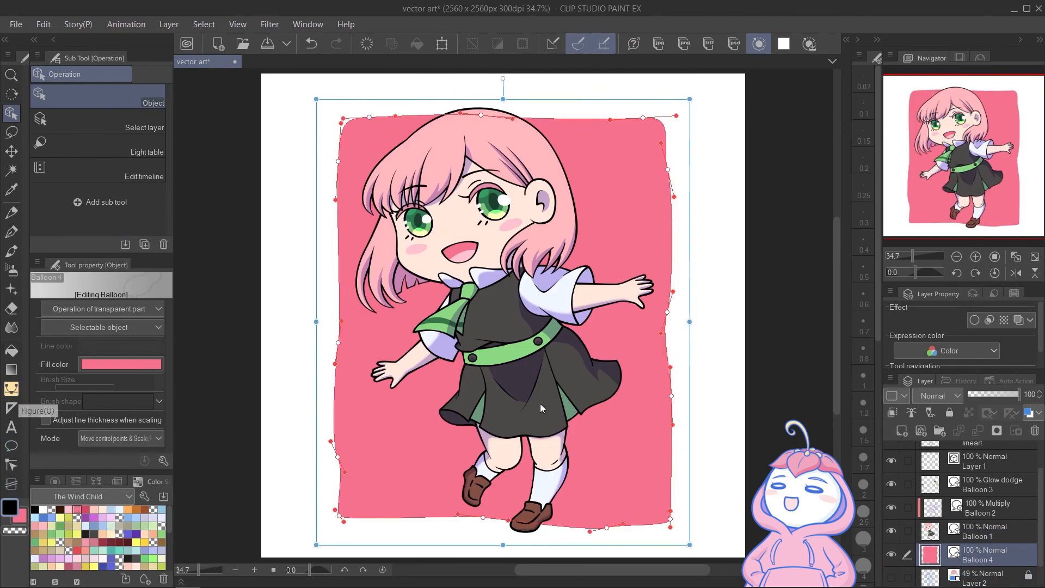
# Reshape the side and bottom edges of the pink backdrop by adjusting its control points
pyautogui.click(375, 467)
pyautogui.click(338, 457)
pyautogui.moveTo(330, 414); pyautogui.dragTo(333, 417)
pyautogui.moveTo(473, 516); pyautogui.dragTo(471, 520)
pyautogui.moveTo(669, 533); pyautogui.dragTo(670, 527)
pyautogui.moveTo(510, 526); pyautogui.dragTo(508, 520)
pyautogui.moveTo(345, 517); pyautogui.dragTo(346, 527)
pyautogui.click(719, 468)
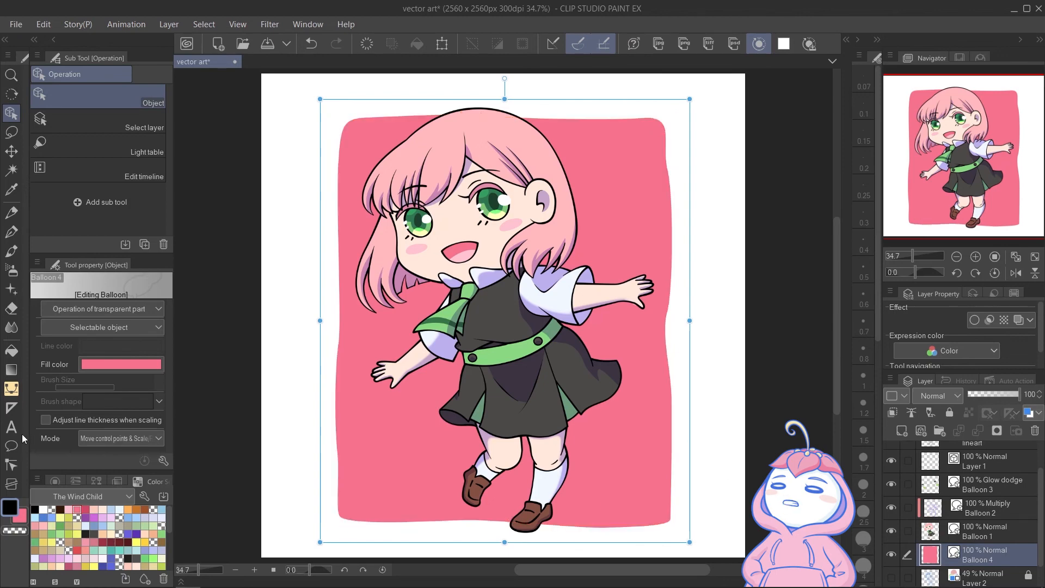
# Select the lineart layer, open its detailed anti-aliasing settings and turn anti-aliasing off for the lines
pyautogui.scroll(2, 996, 543)
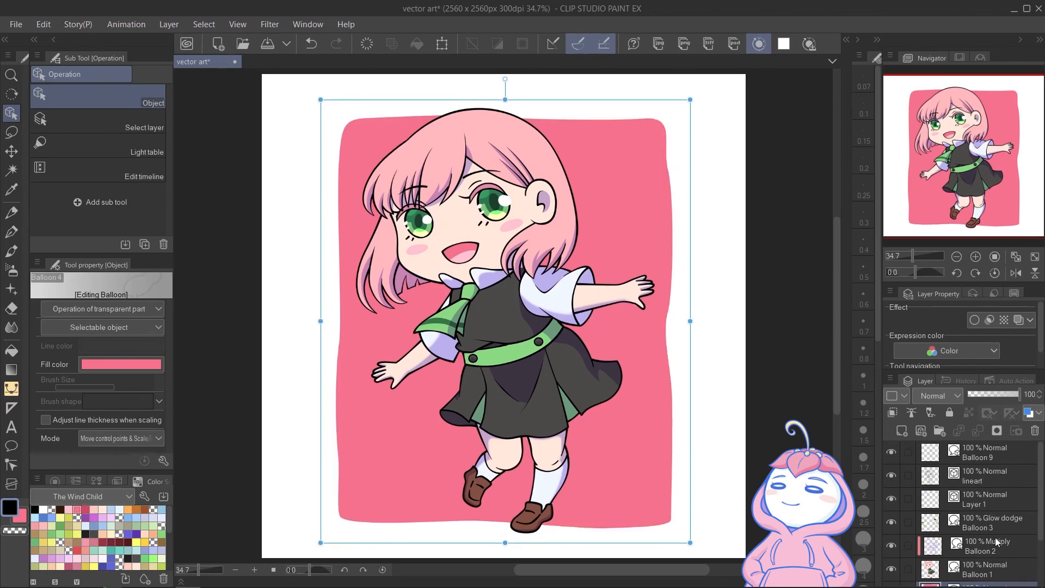
pyautogui.click(976, 481)
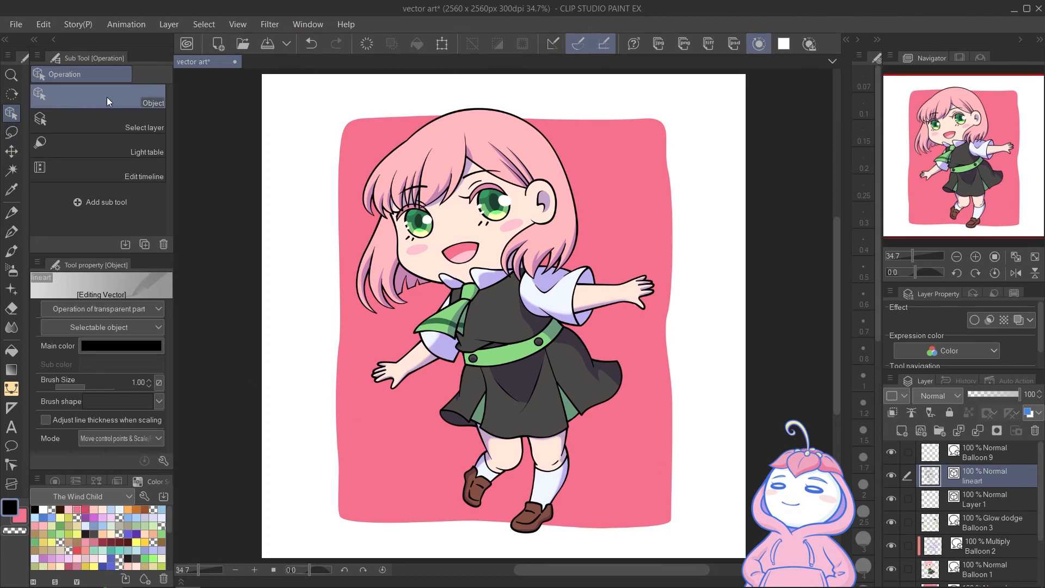
pyautogui.click(163, 461)
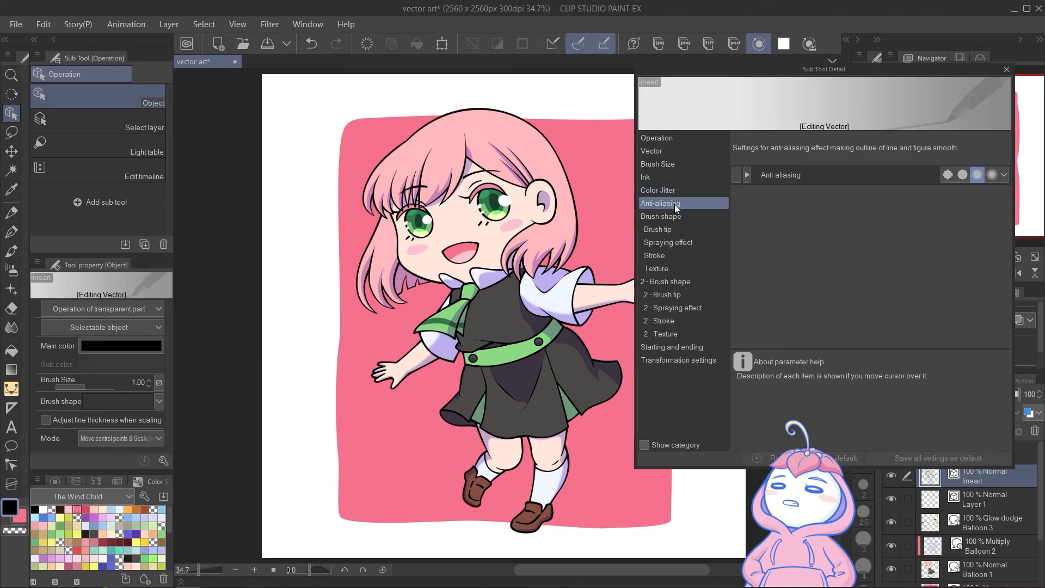
pyautogui.moveTo(906, 151)
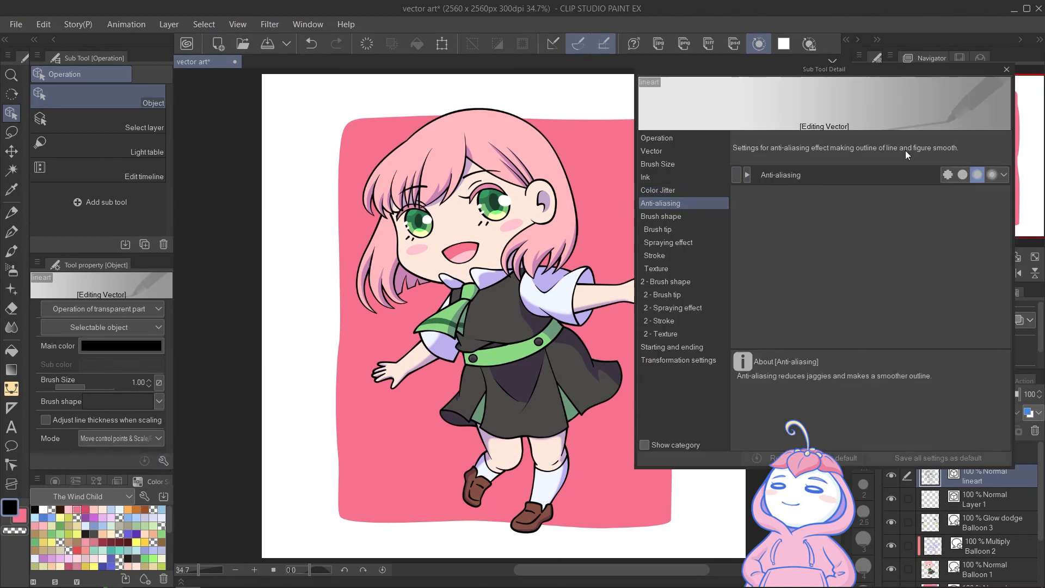
pyautogui.click(949, 176)
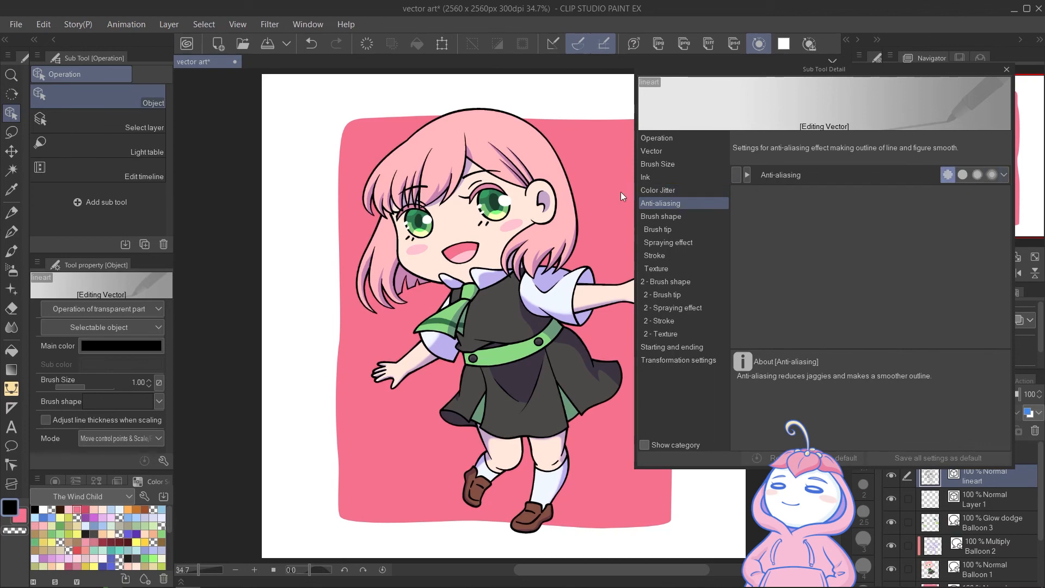
pyautogui.scroll(10, 574, 203)
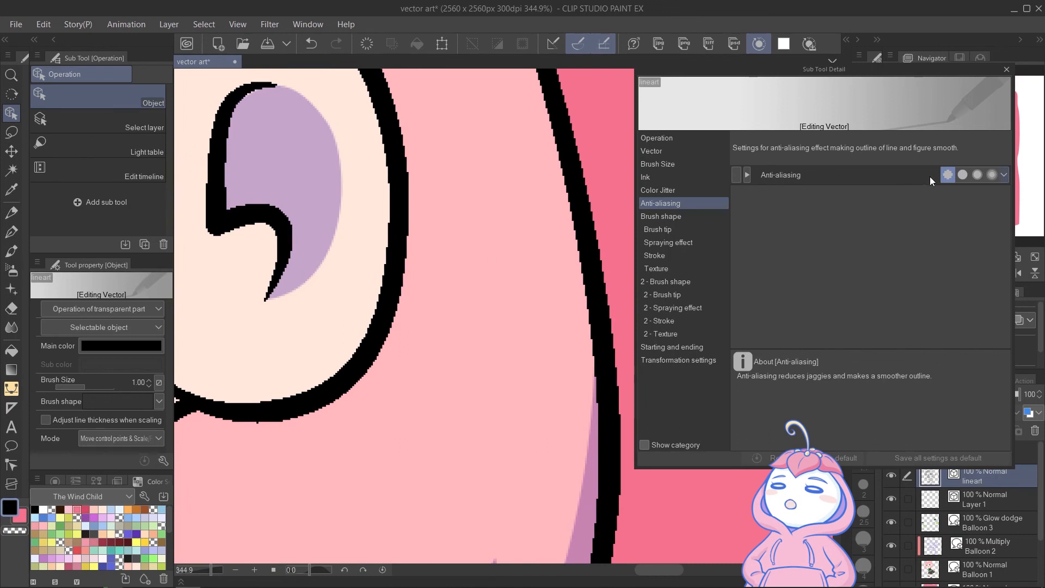
# Try the stronger anti-aliasing levels on the lineart and return to the lowest level above none
pyautogui.click(963, 175)
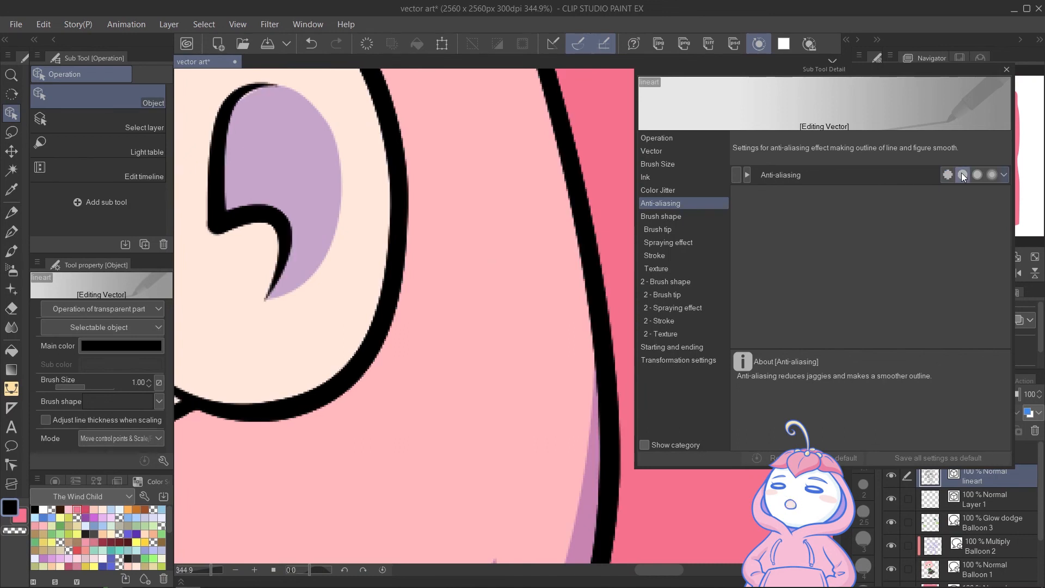
pyautogui.click(978, 175)
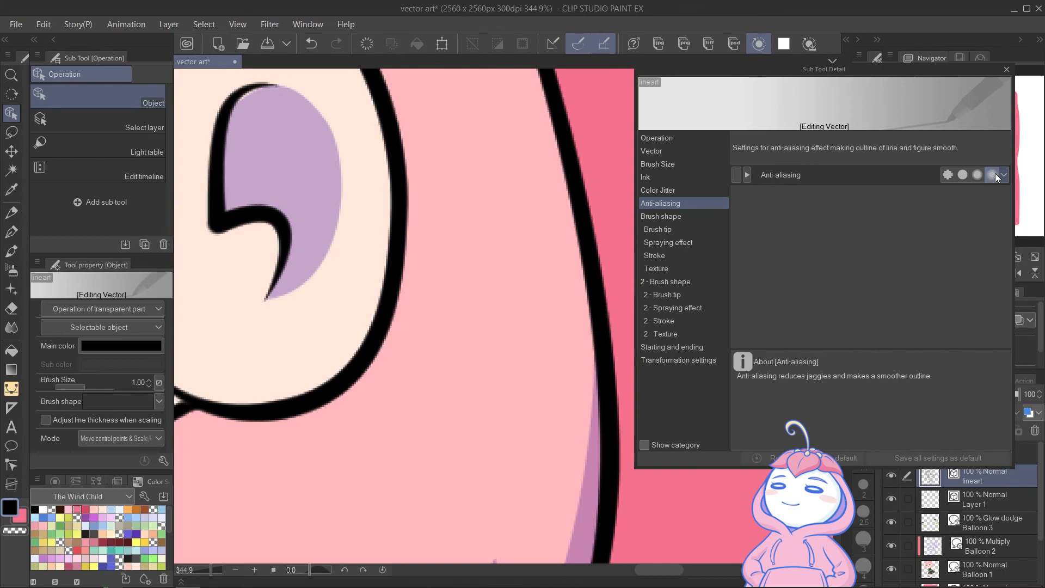
pyautogui.click(965, 173)
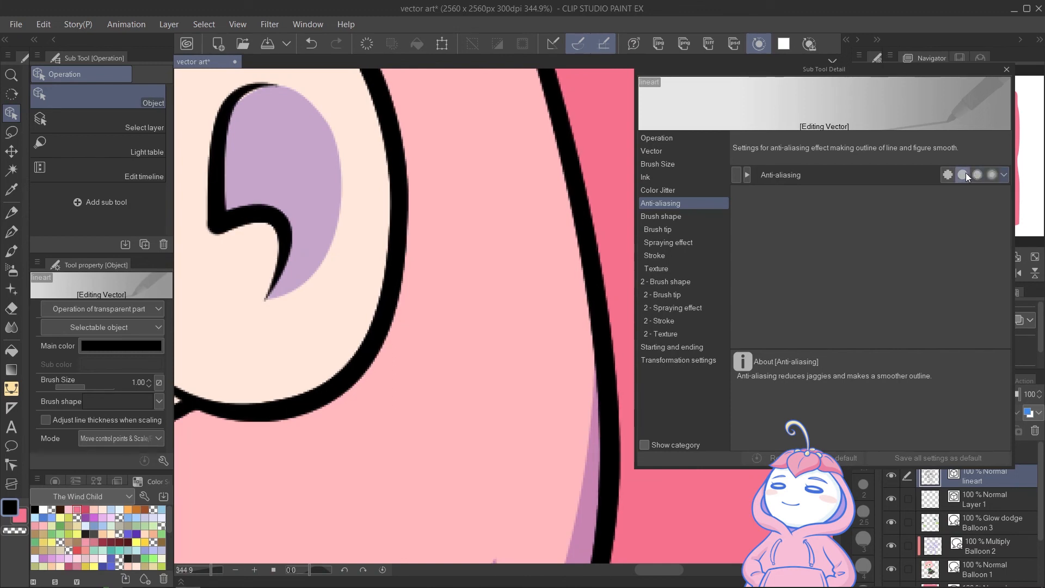
pyautogui.click(1006, 70)
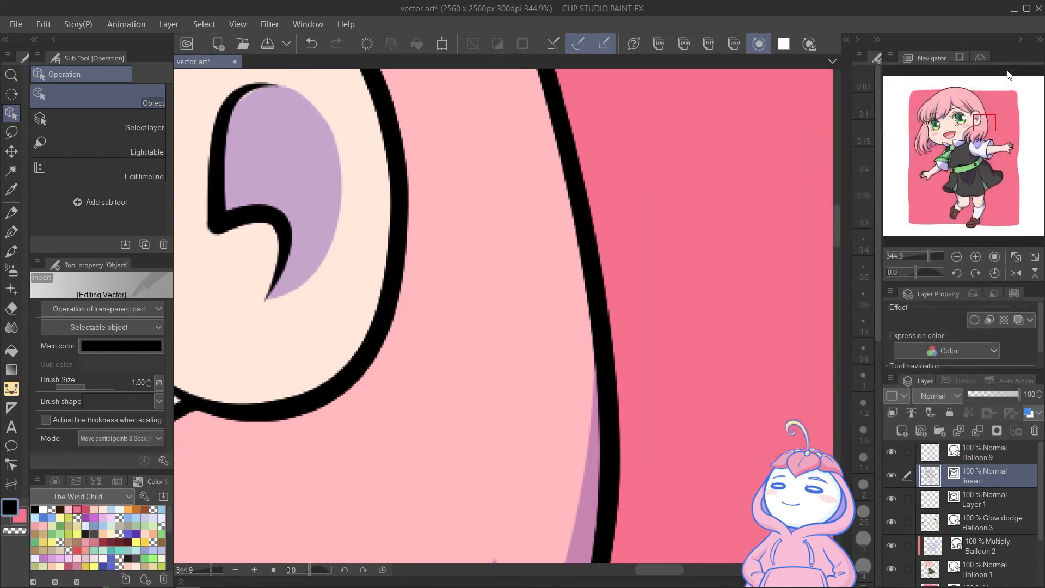
pyautogui.hotkey('ctrl', '0')
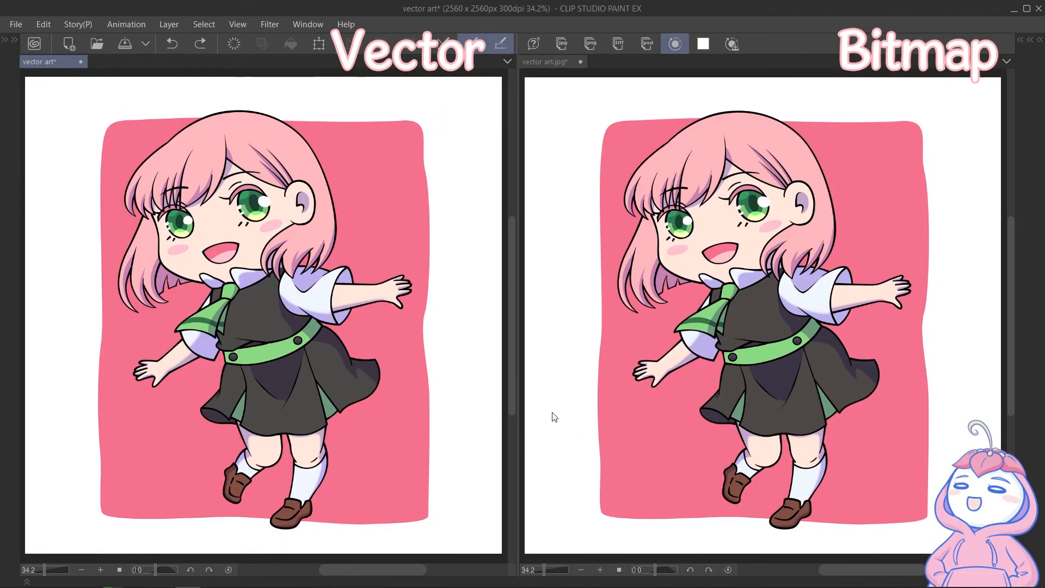
# Change the image resolution of the bitmap document vector art.jpg to 600 dpi
pyautogui.click(554, 64)
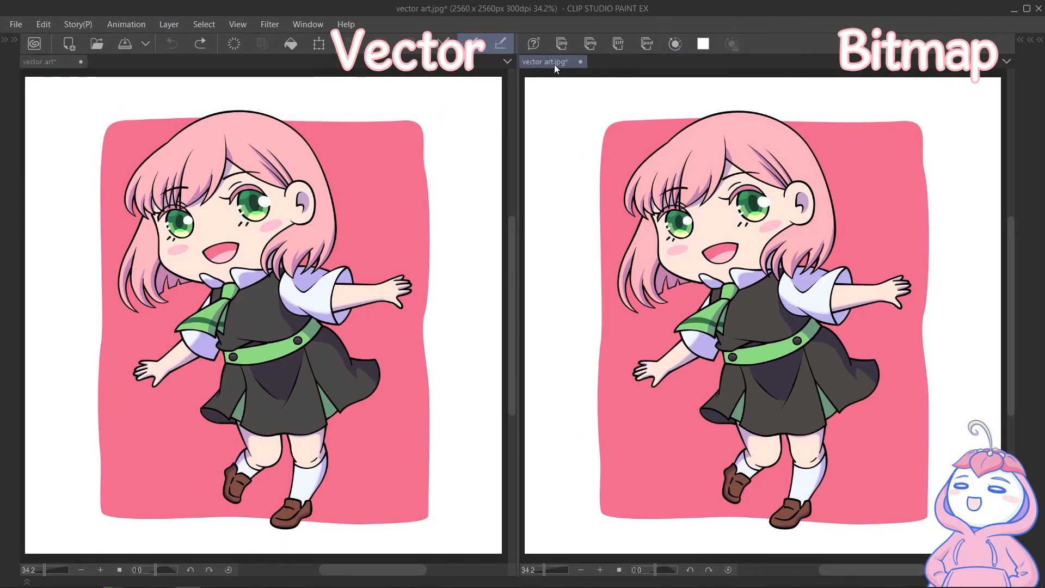
pyautogui.click(39, 24)
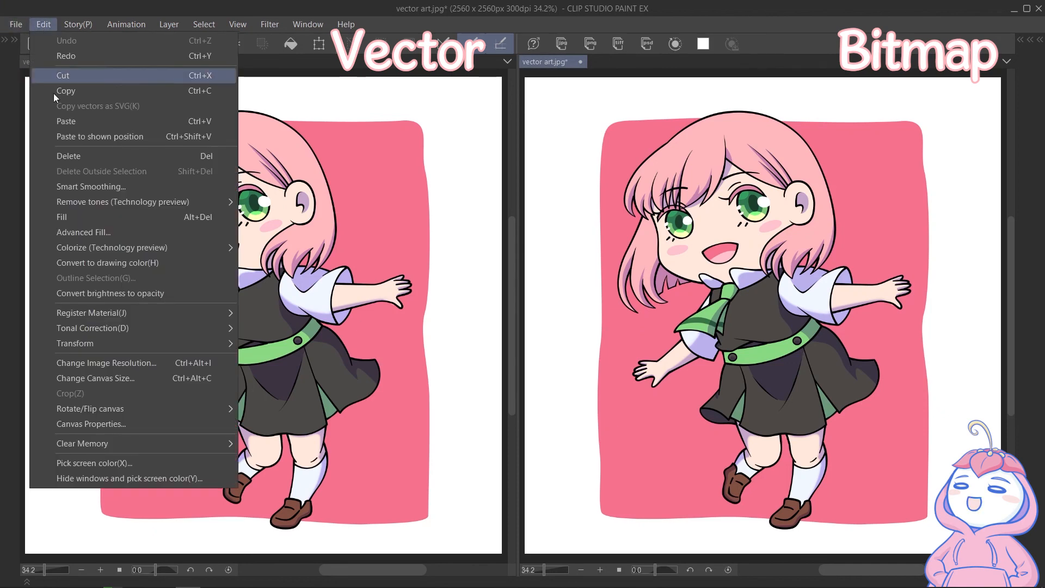
pyautogui.click(146, 361)
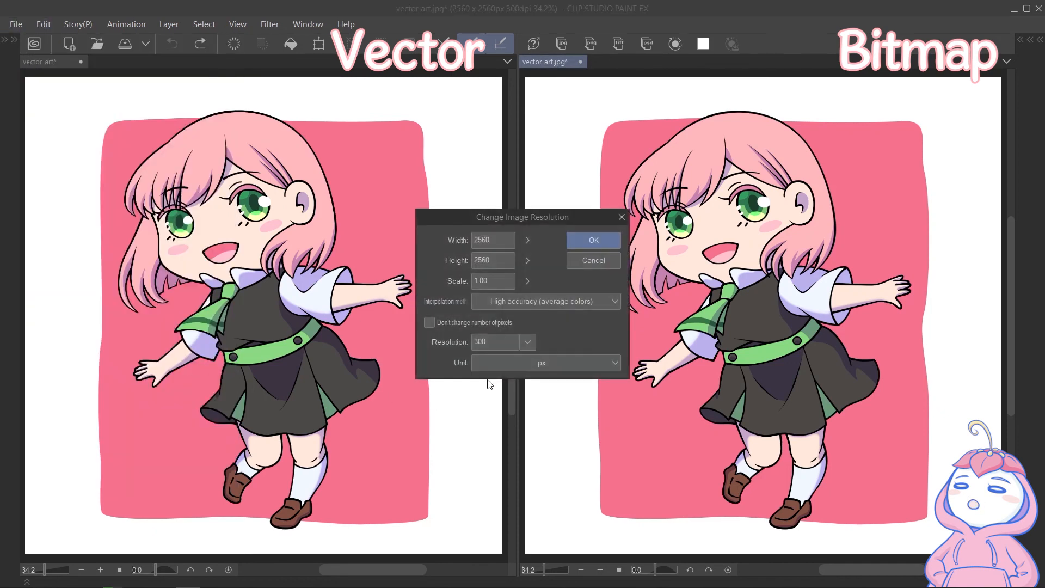
pyautogui.click(526, 343)
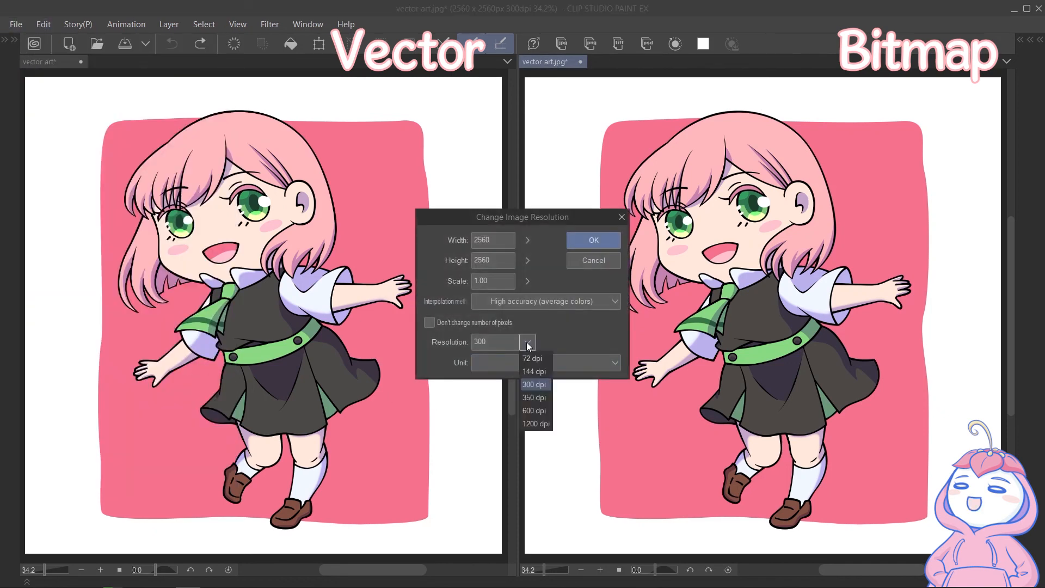
pyautogui.click(542, 408)
pyautogui.click(584, 240)
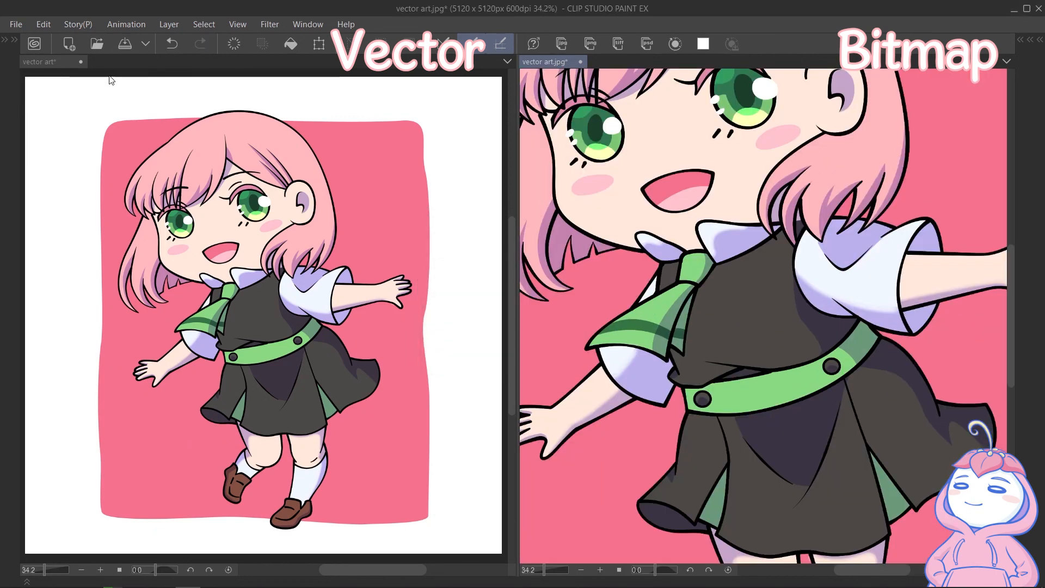
# Change the image resolution of the vector document vector art to 600 dpi
pyautogui.click(48, 63)
pyautogui.click(41, 30)
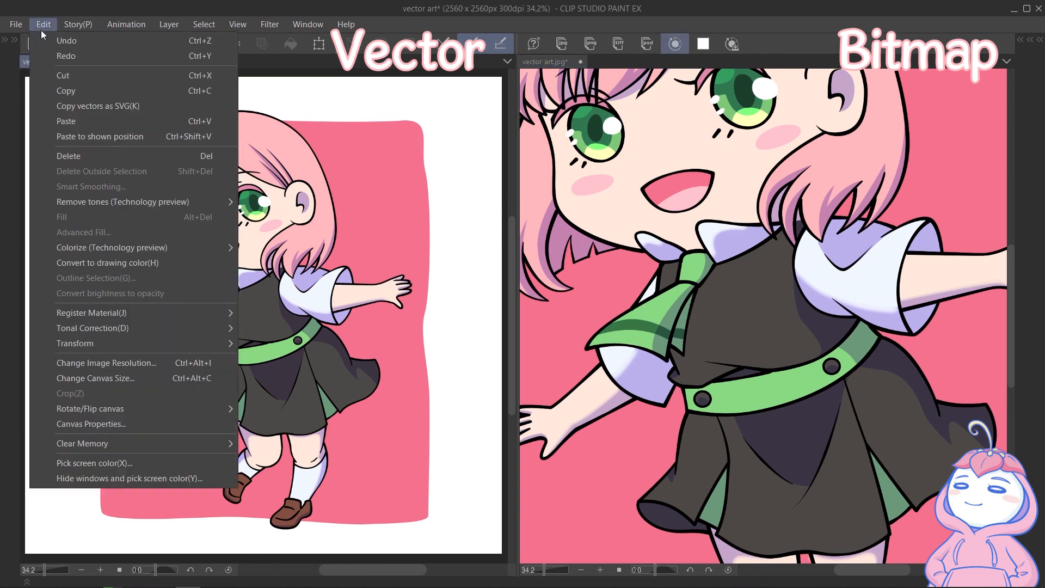
pyautogui.click(147, 367)
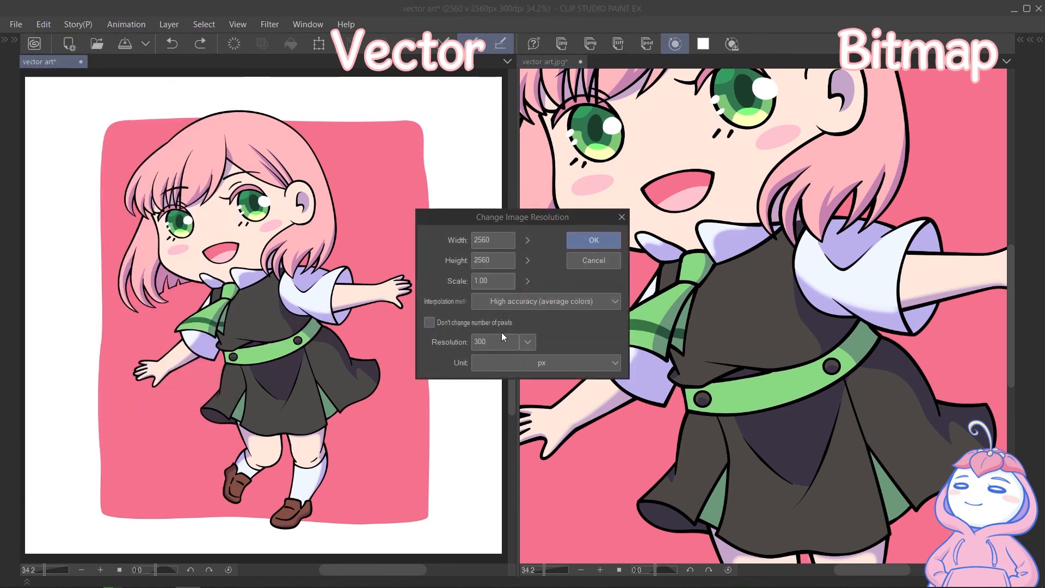
pyautogui.click(527, 342)
pyautogui.click(536, 411)
pyautogui.click(583, 239)
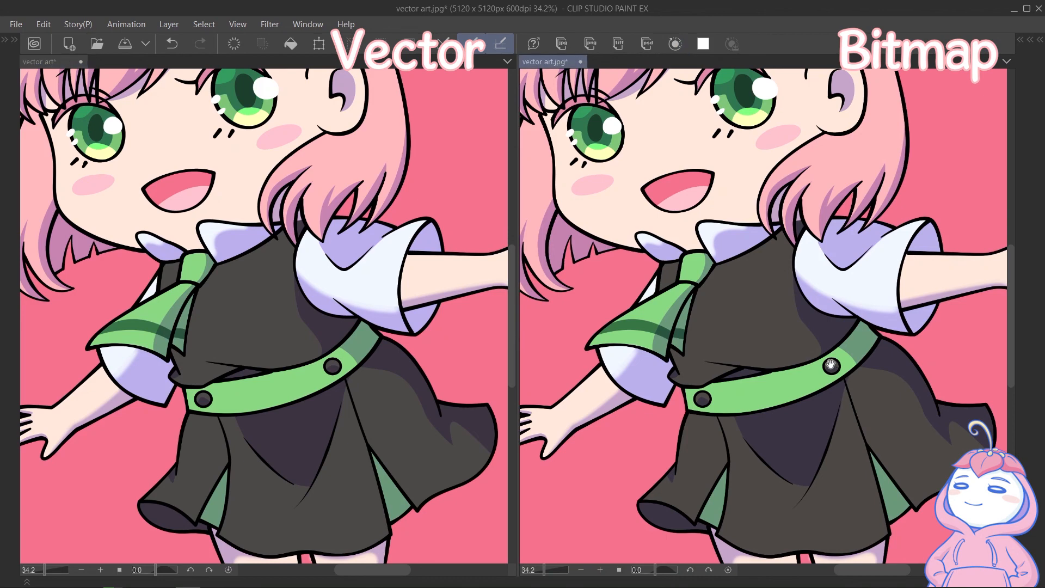
# Examine the edges of the same belt button up close in the enlarged bitmap and vector documents to compare their sharpness
pyautogui.scroll(10, 832, 367)
pyautogui.moveTo(912, 396); pyautogui.dragTo(811, 288)
pyautogui.scroll(10, 327, 362)
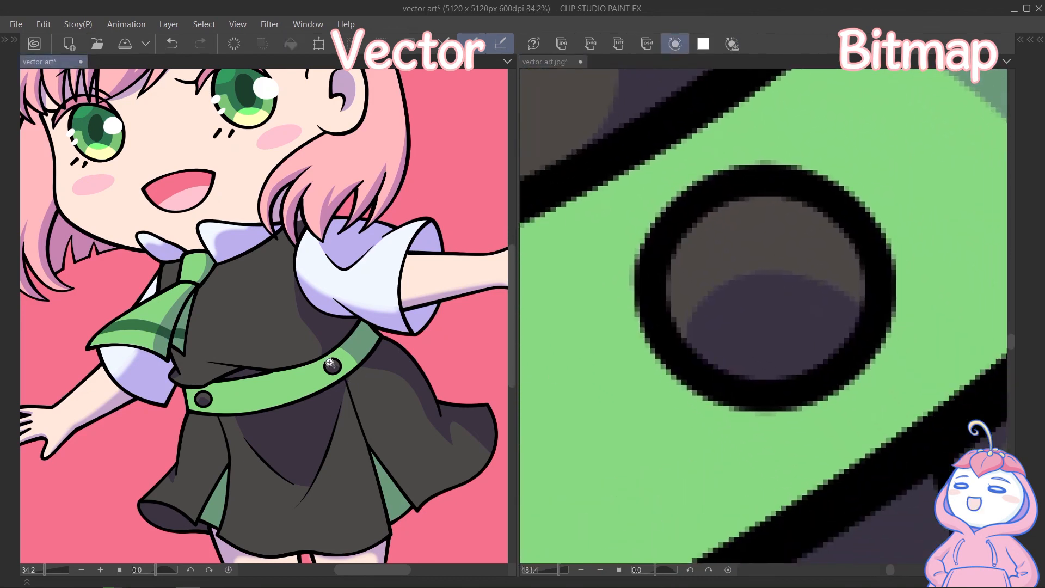
pyautogui.moveTo(396, 387); pyautogui.dragTo(322, 299)
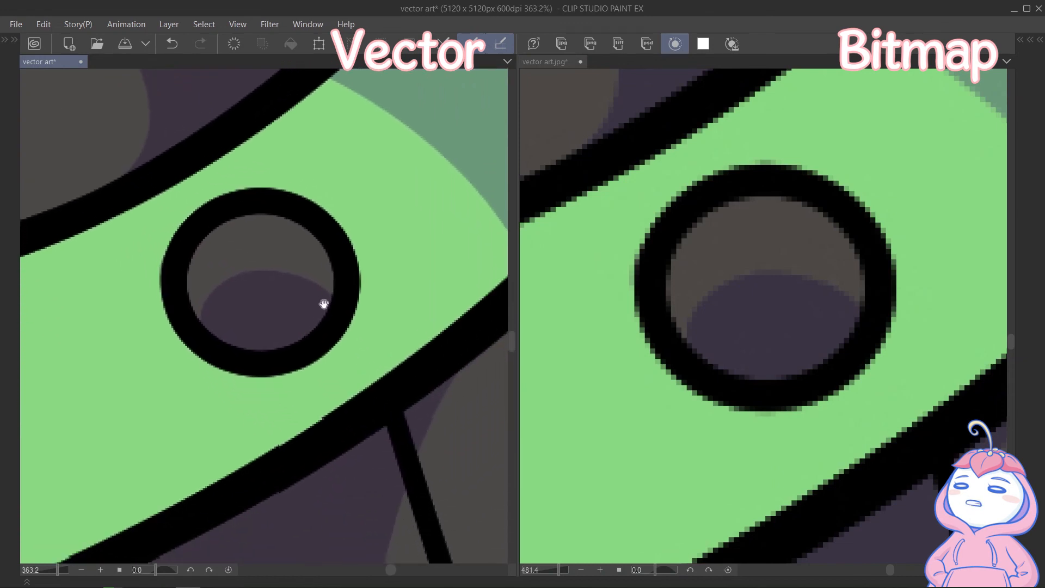
pyautogui.scroll(3, 339, 333)
pyautogui.scroll(-1, 327, 322)
pyautogui.moveTo(320, 308); pyautogui.dragTo(359, 342)
pyautogui.scroll(-2, 320, 300)
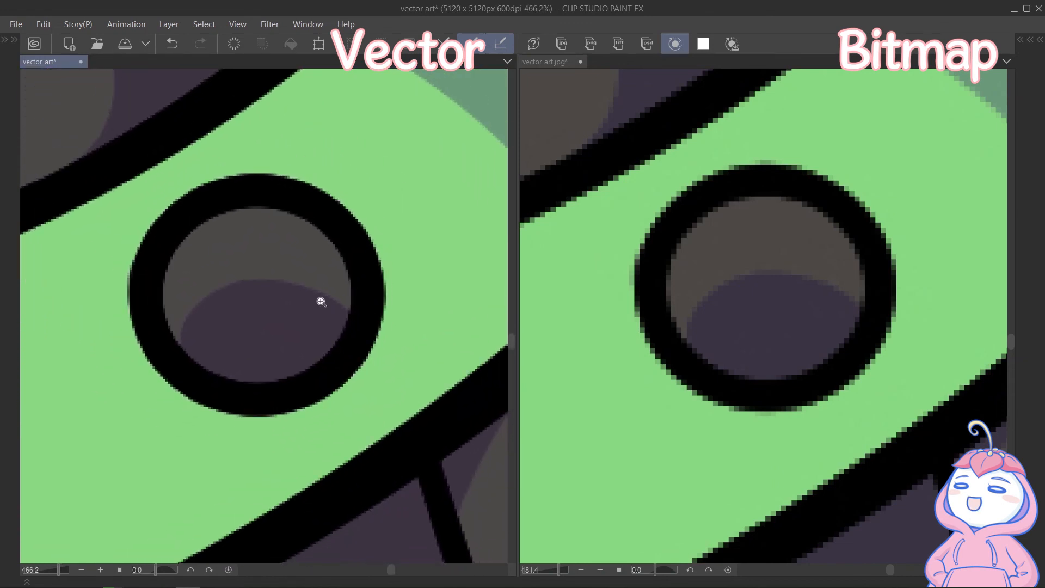